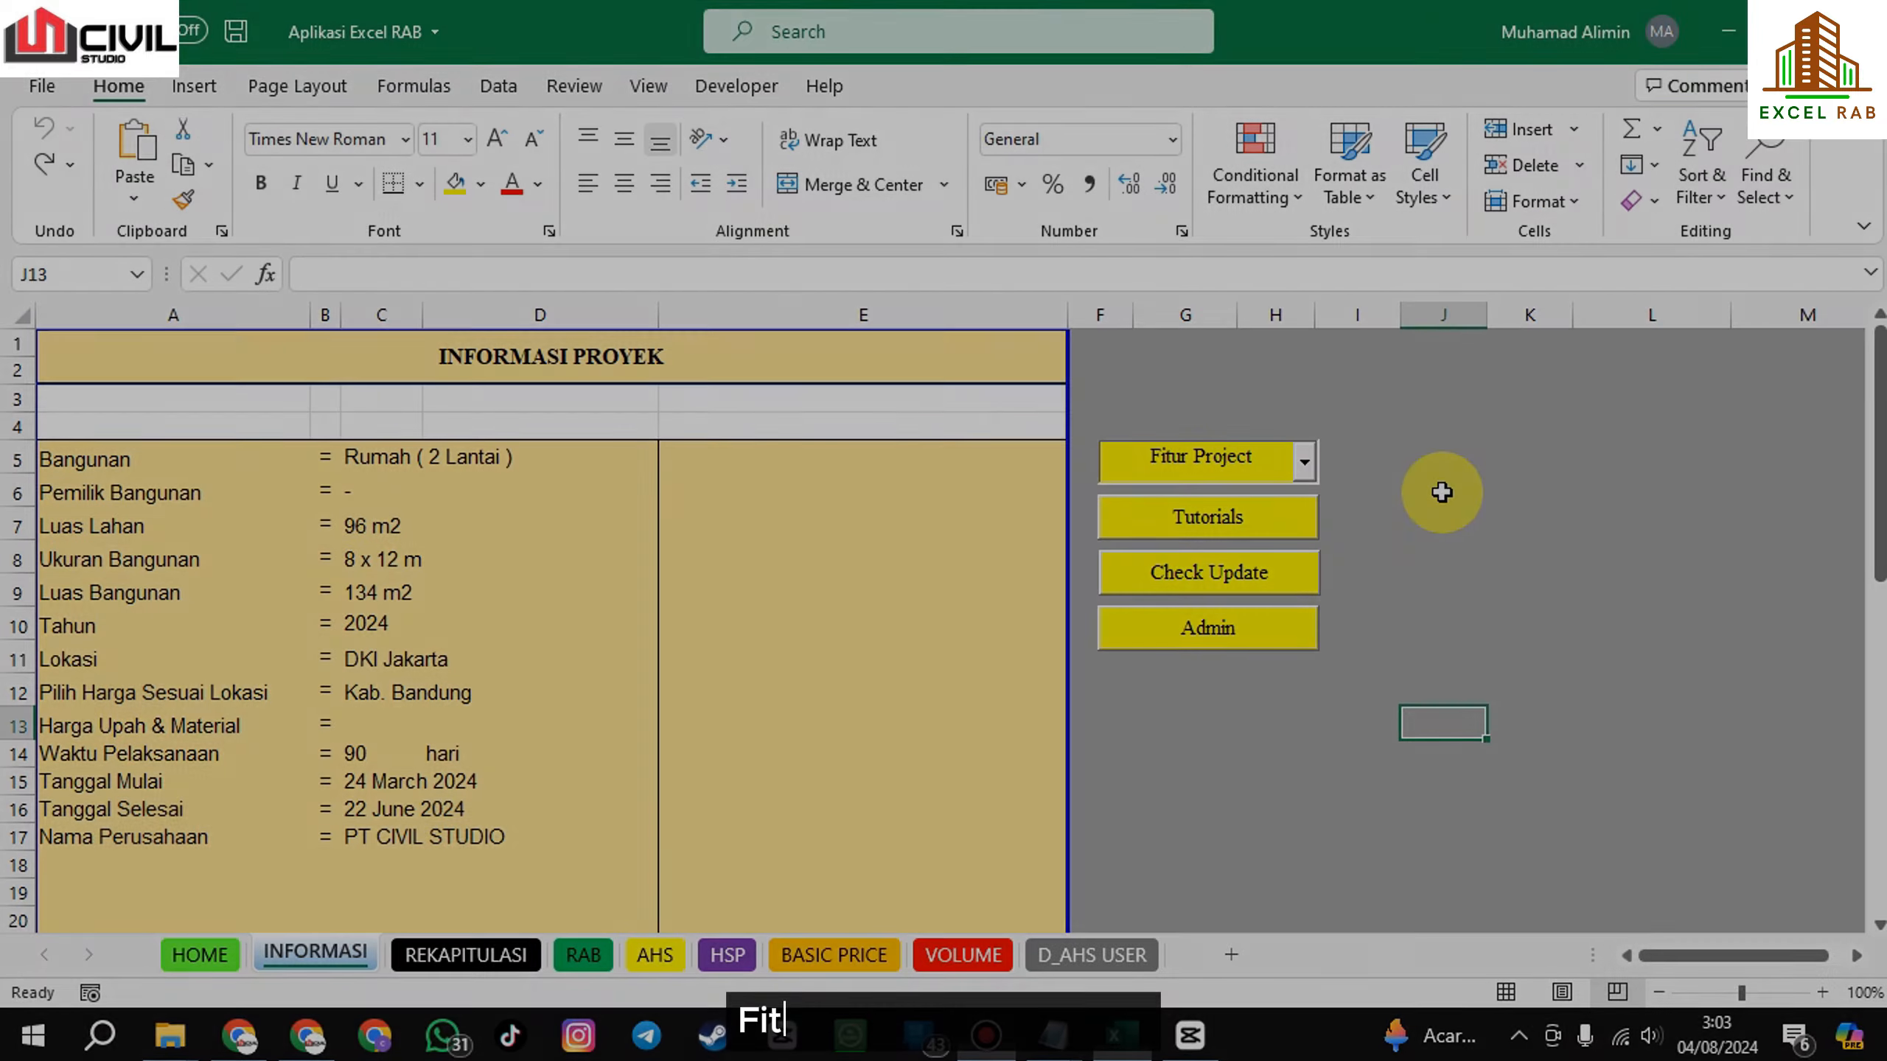
# Open the Update Basic Price project feature and expand its location list to full size.
pyautogui.scroll(3, 1486, 502)
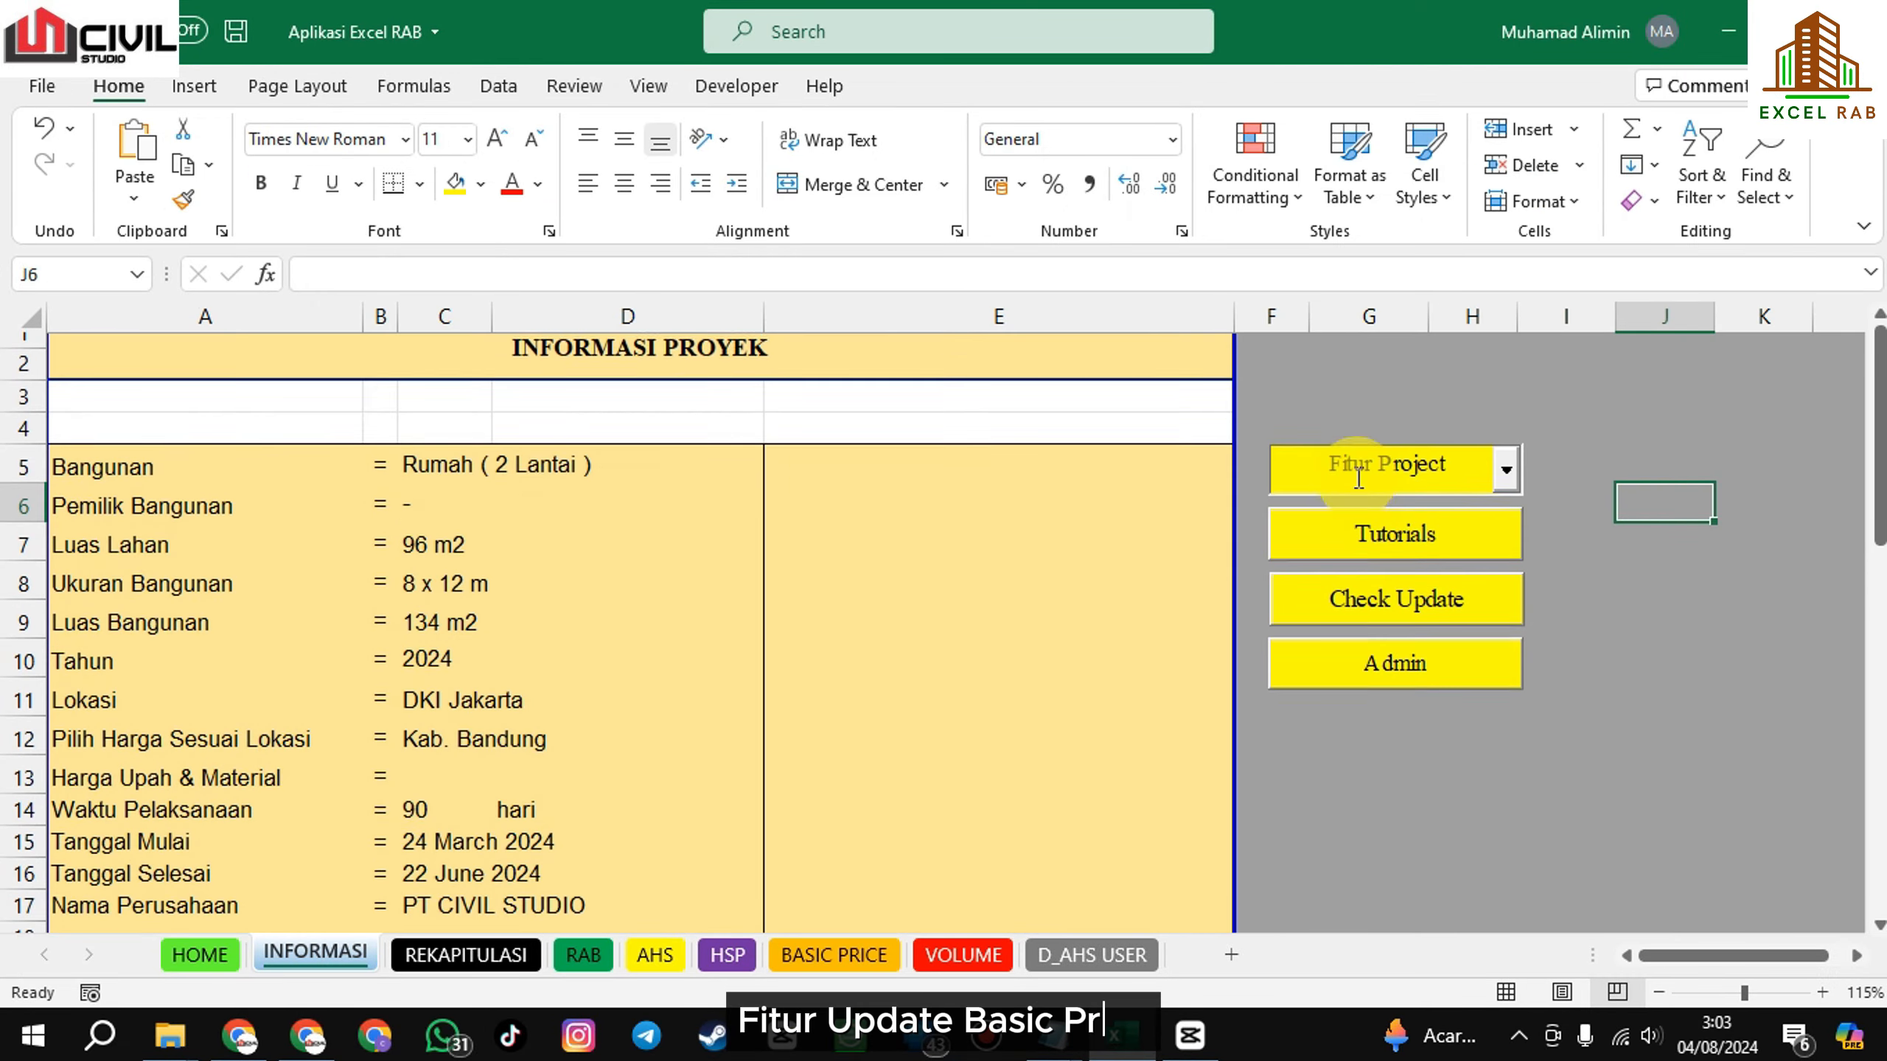
pyautogui.click(1504, 483)
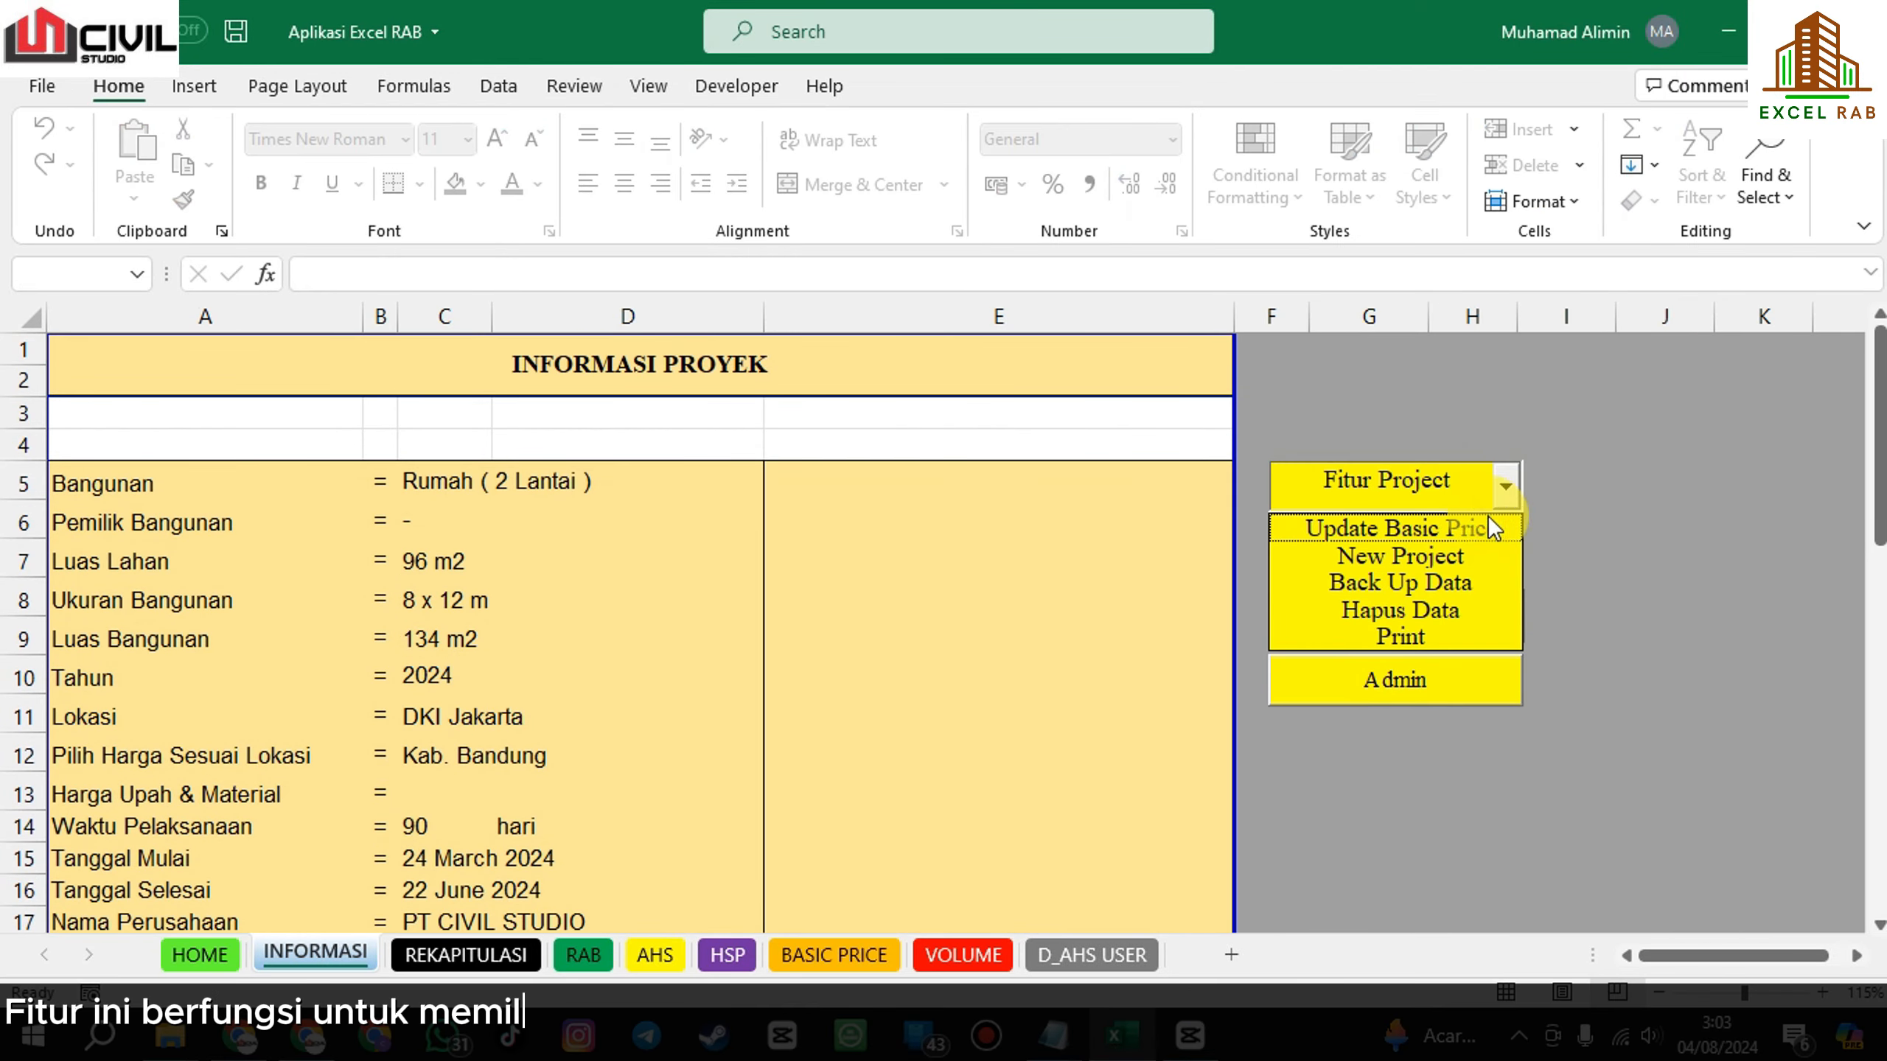
pyautogui.click(1480, 523)
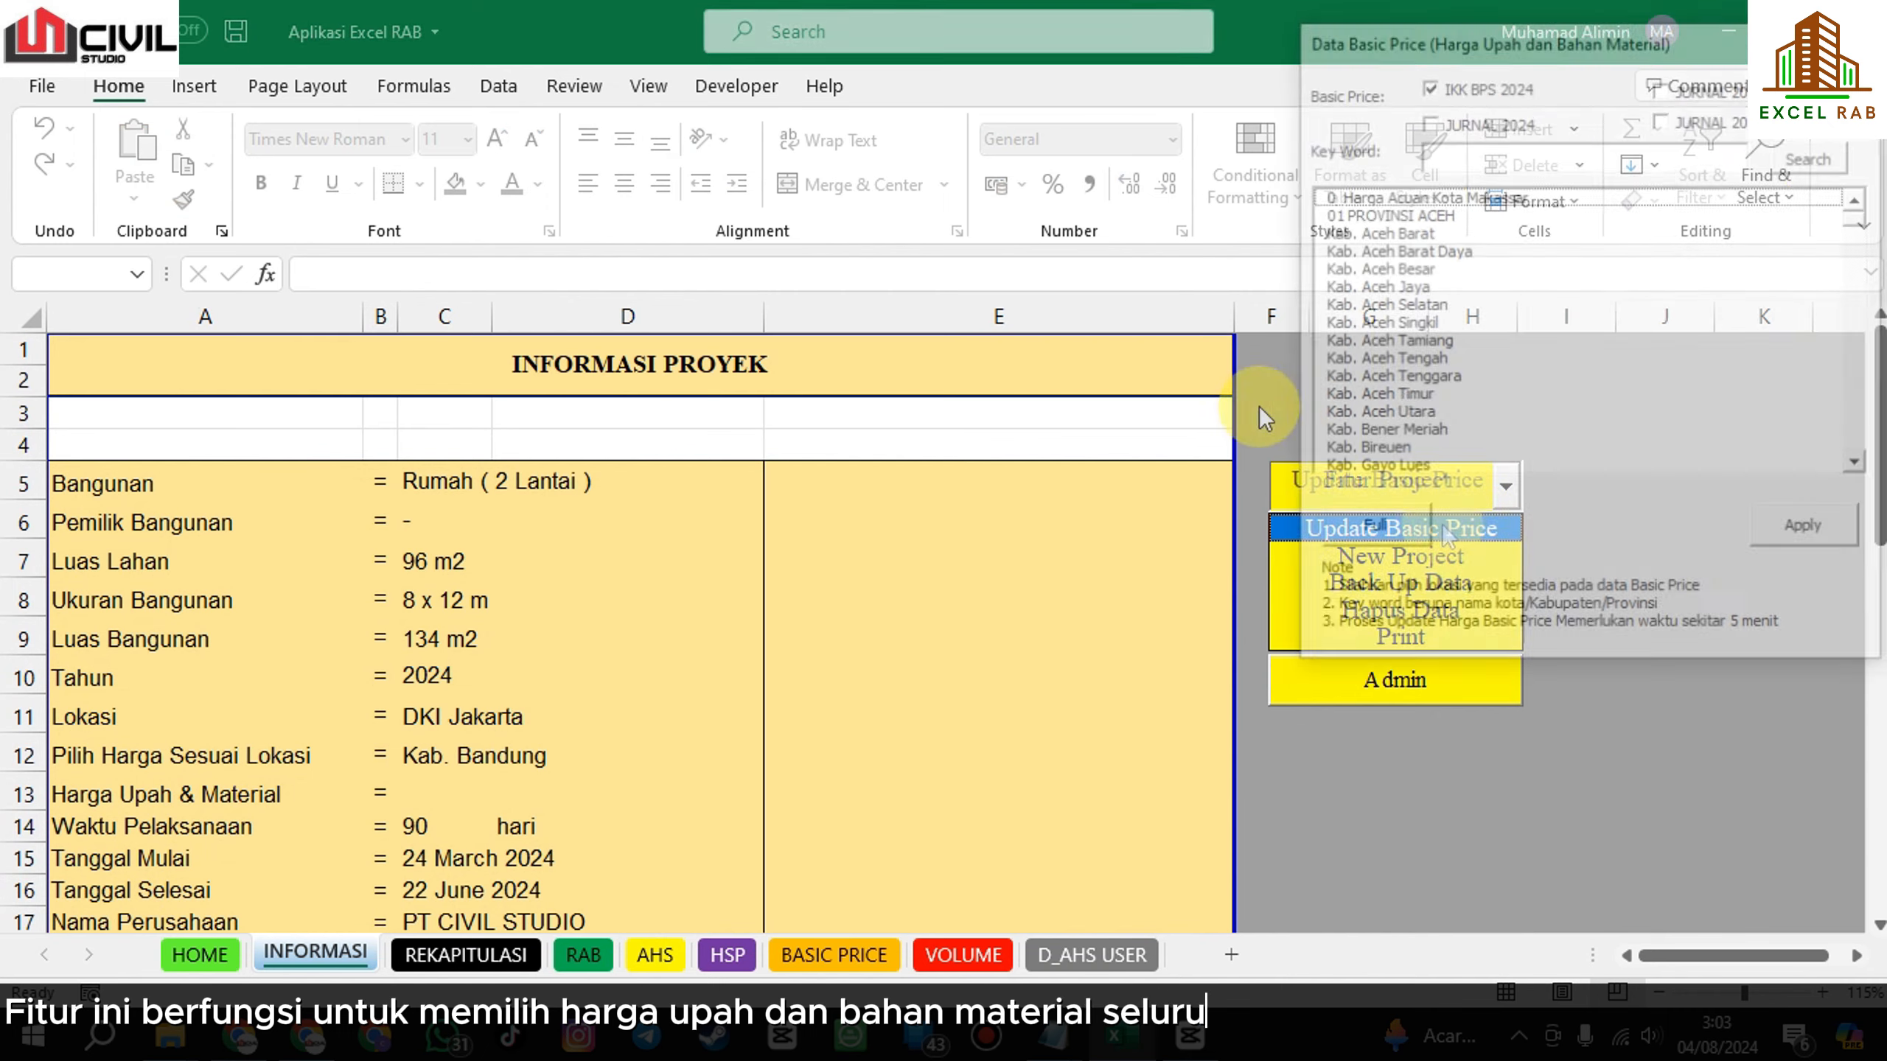
pyautogui.moveTo(1546, 33); pyautogui.dragTo(1337, 37)
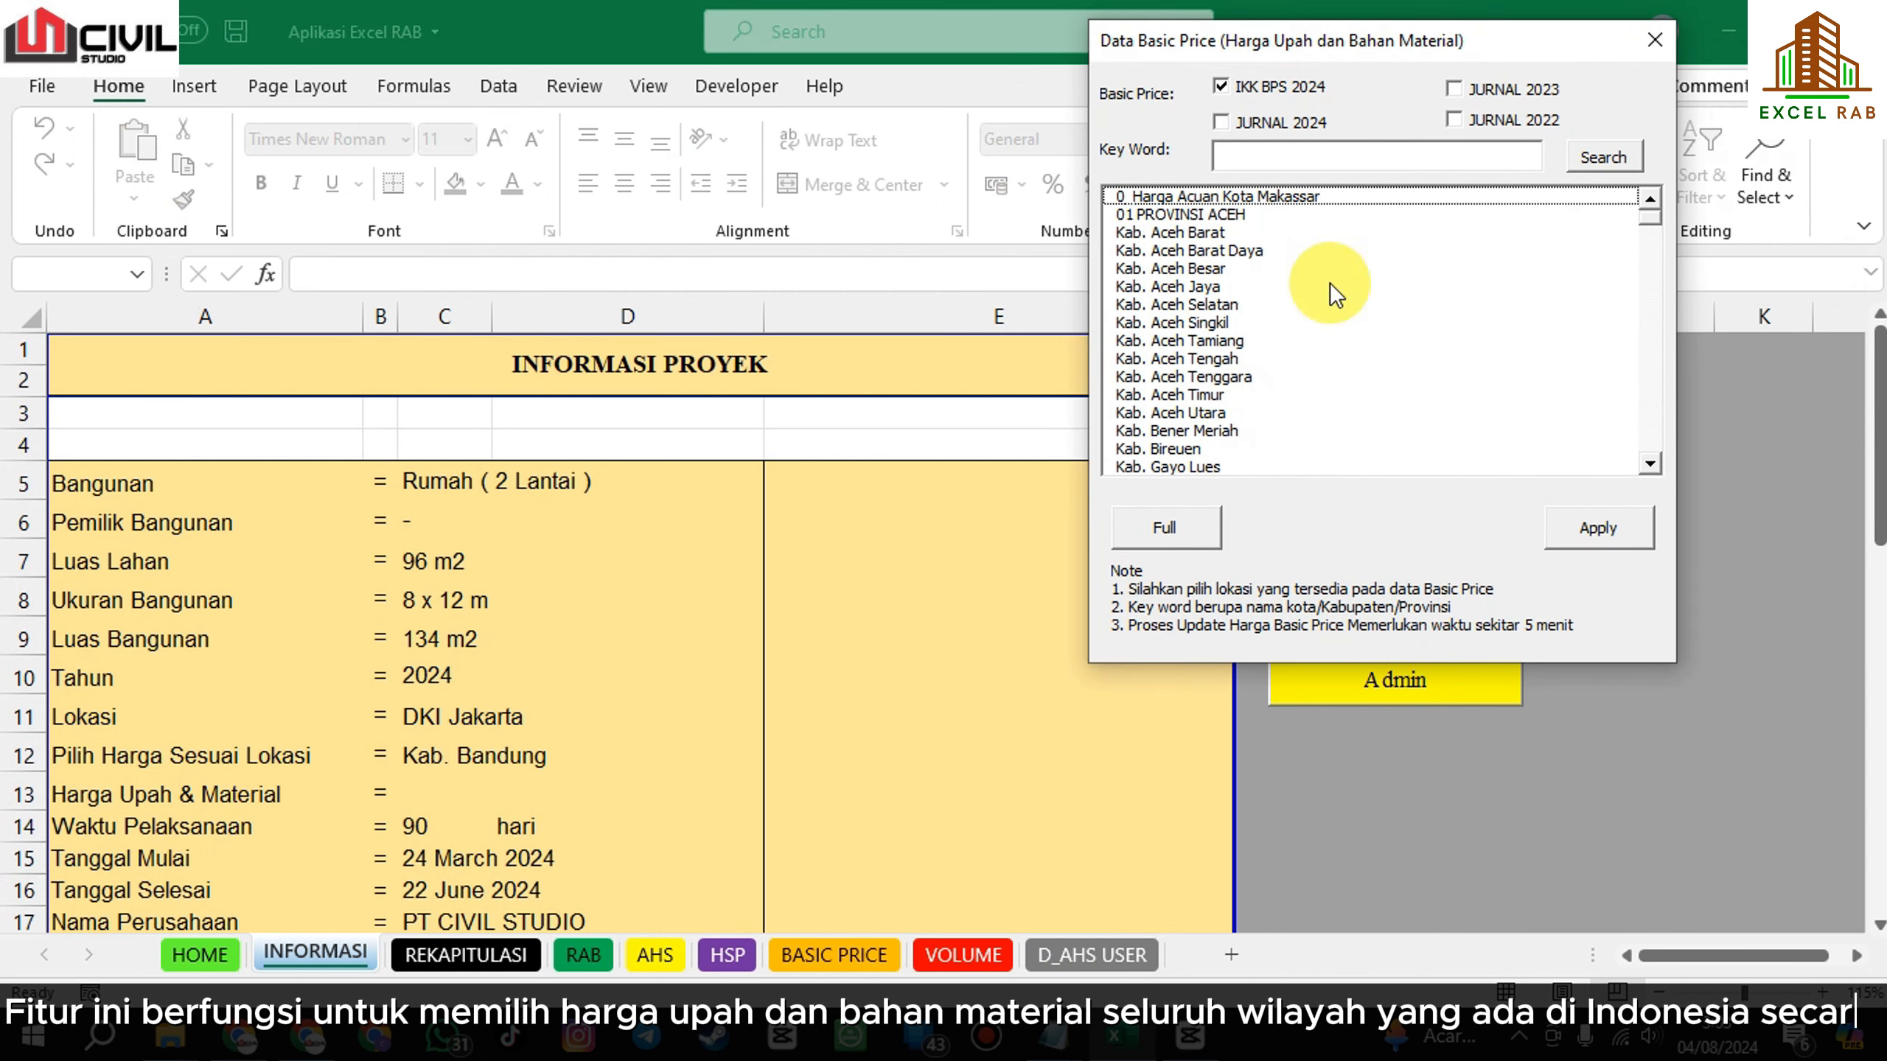
pyautogui.click(1180, 529)
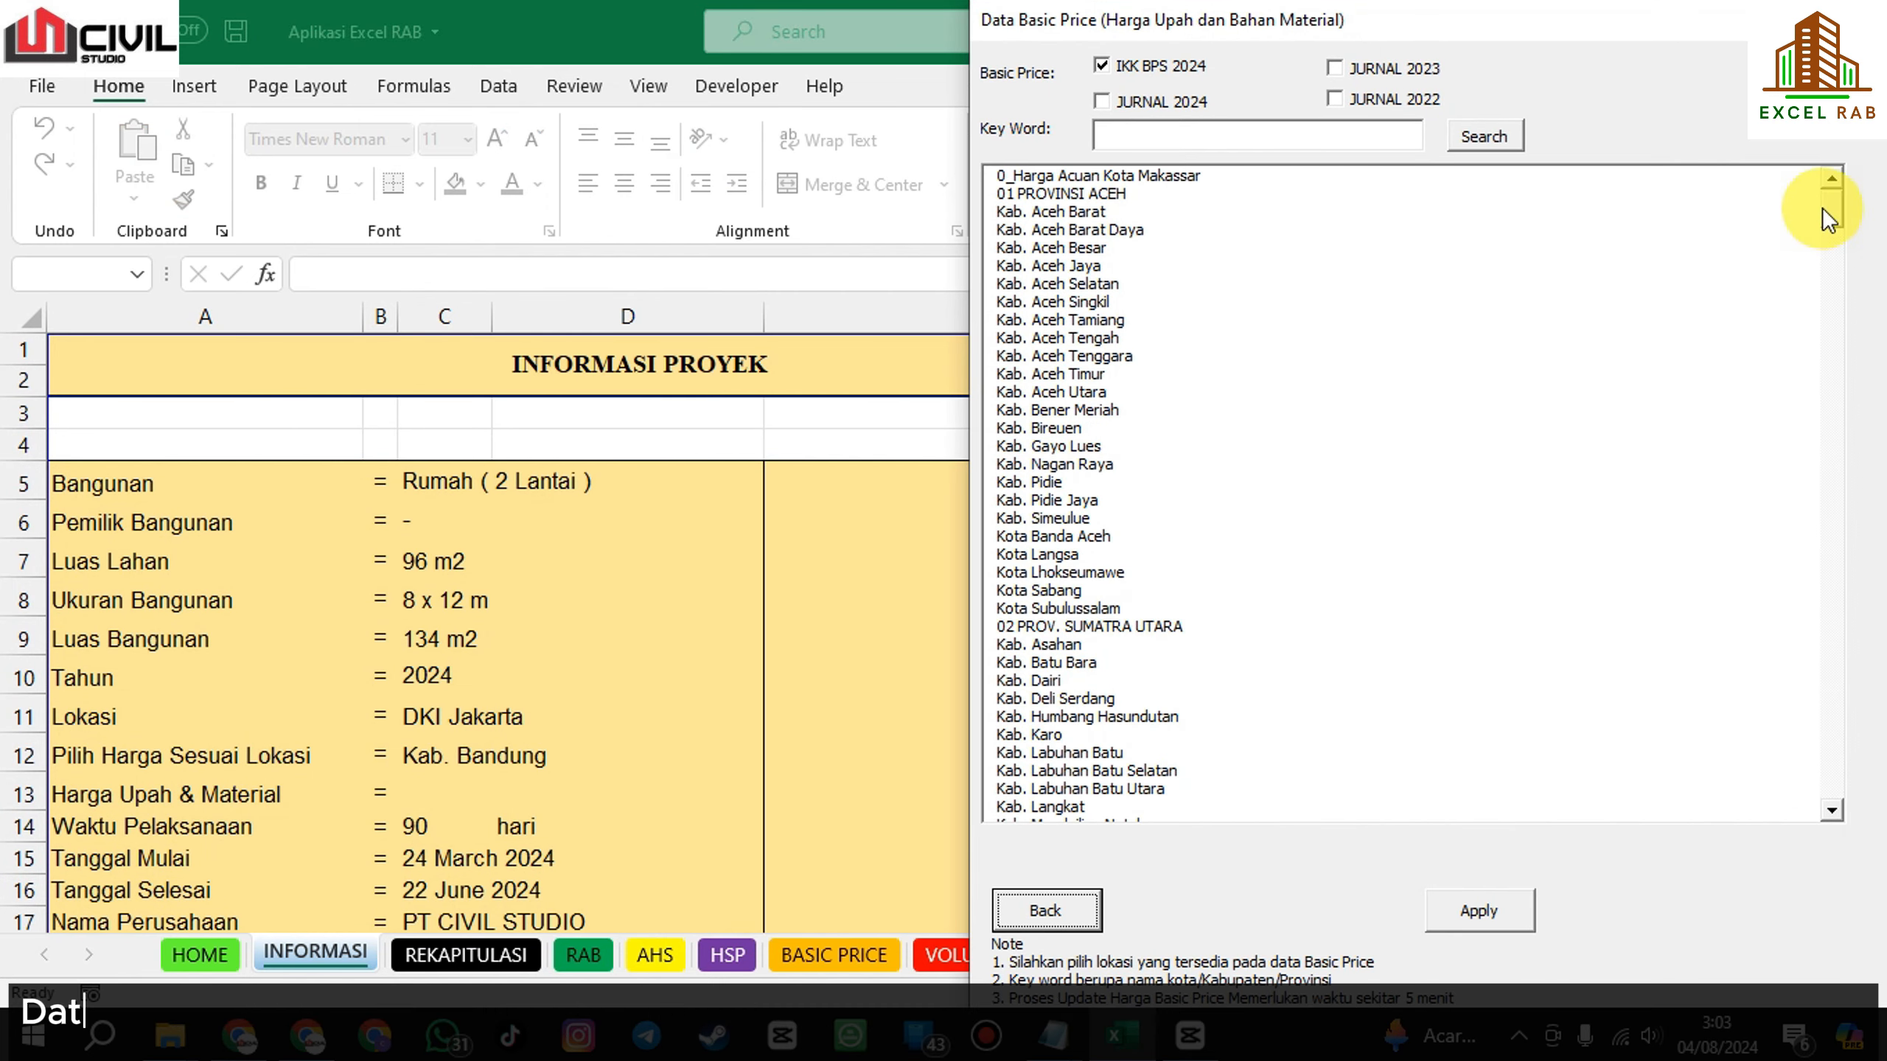
# Apply the IKK BPS 2024 basic prices for Kota Jakarta Utara and update the workbook's external links.
pyautogui.moveTo(1823, 210); pyautogui.dragTo(1828, 377)
pyautogui.click(1630, 381)
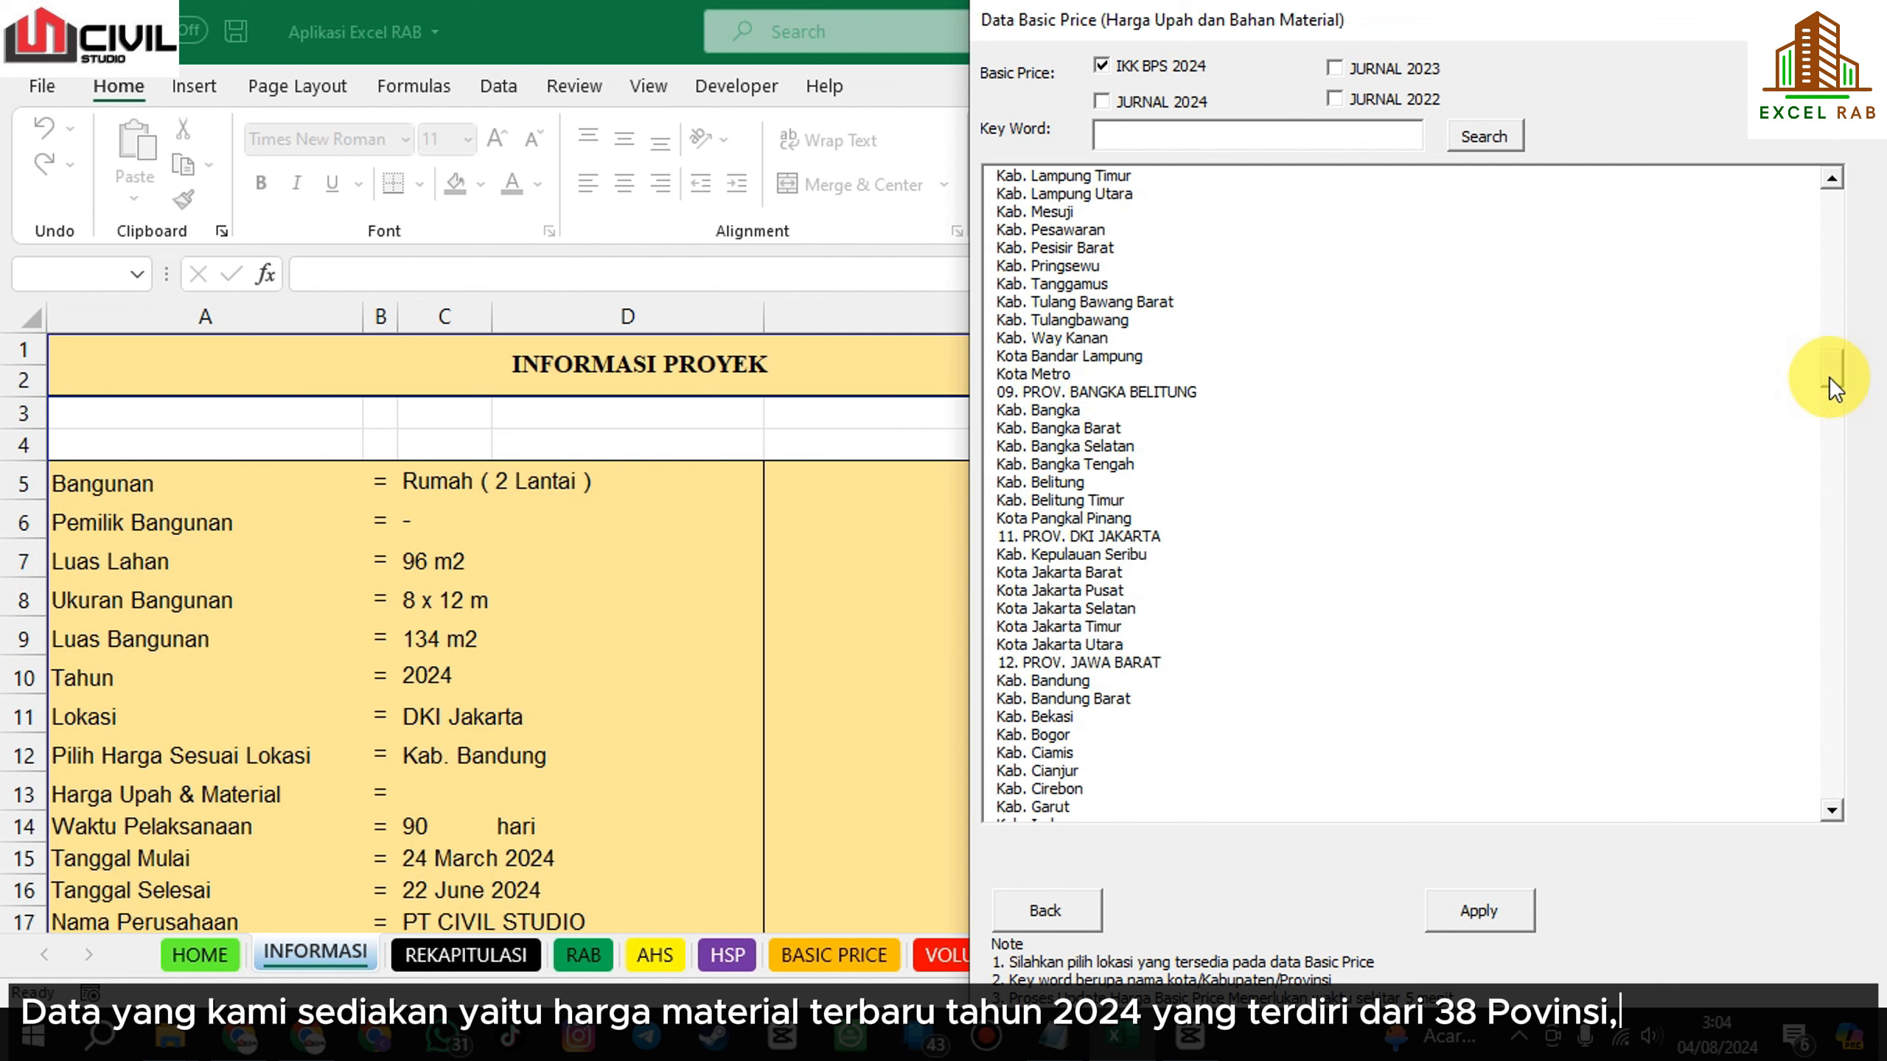
pyautogui.click(1109, 644)
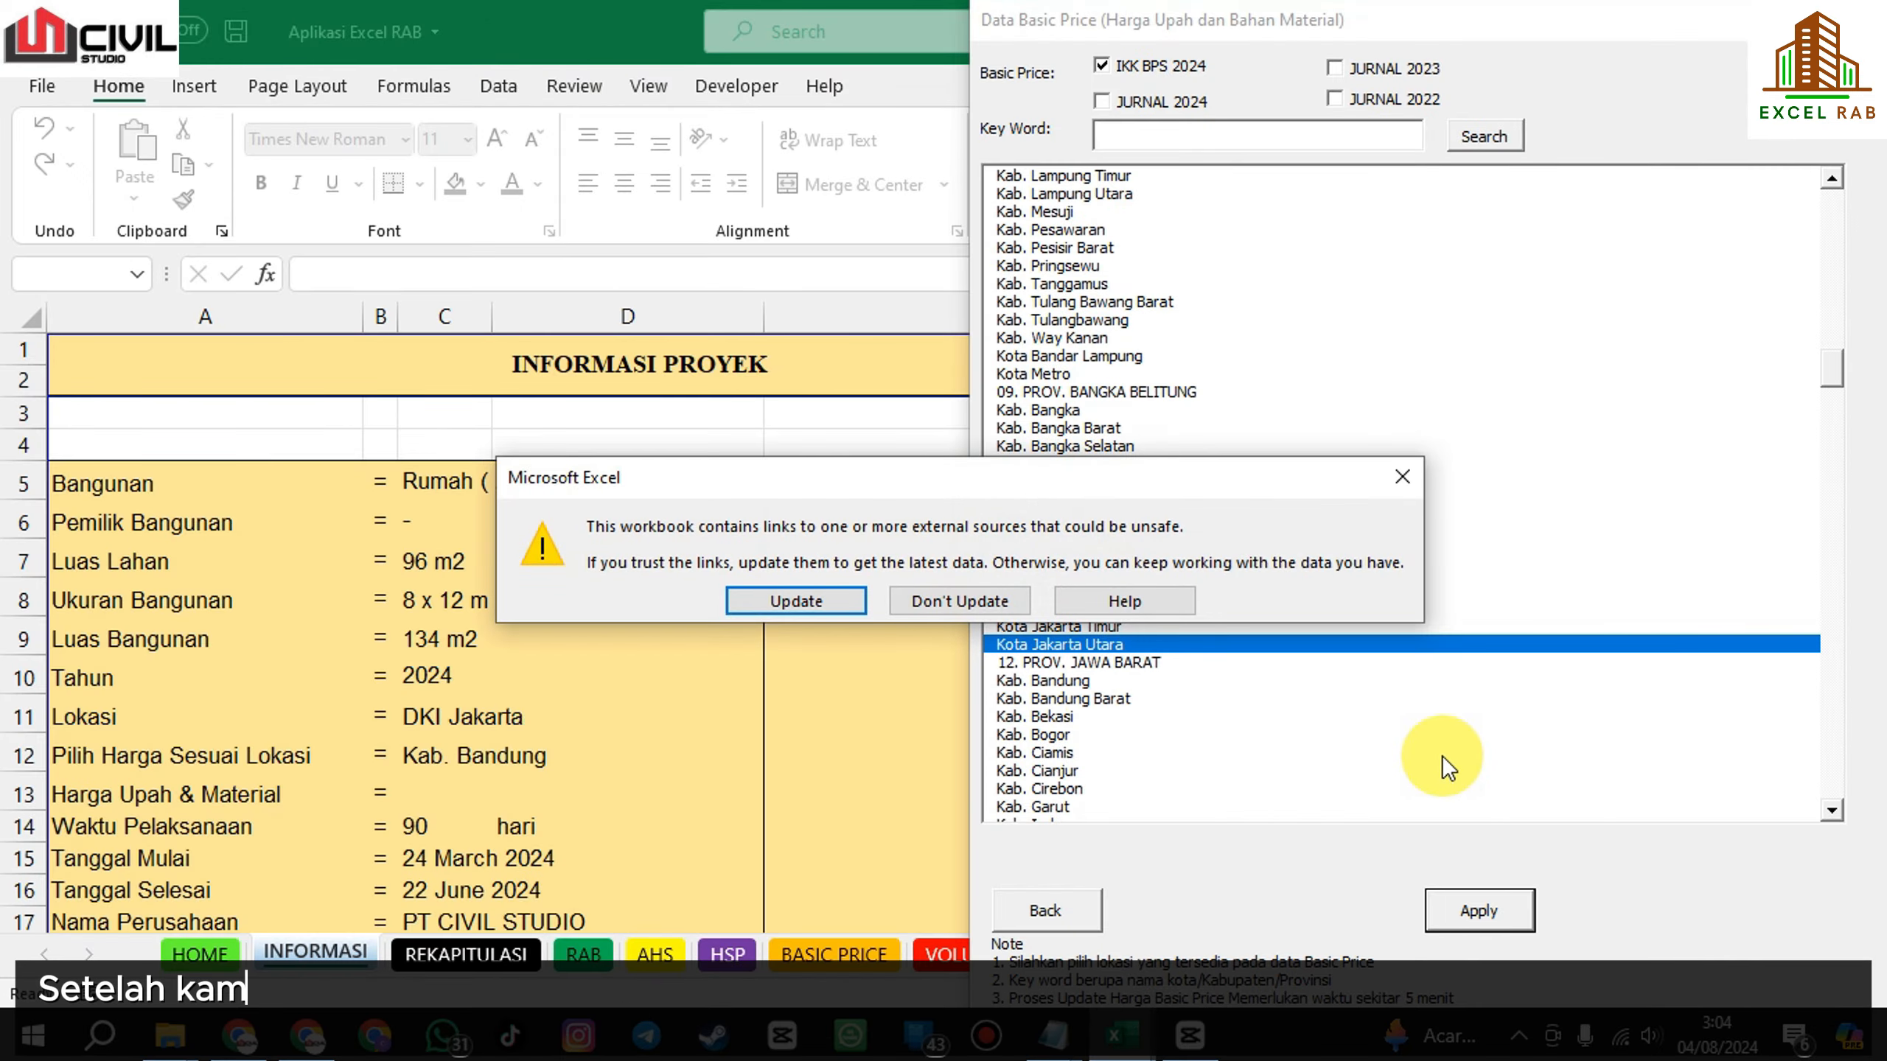
pyautogui.click(795, 600)
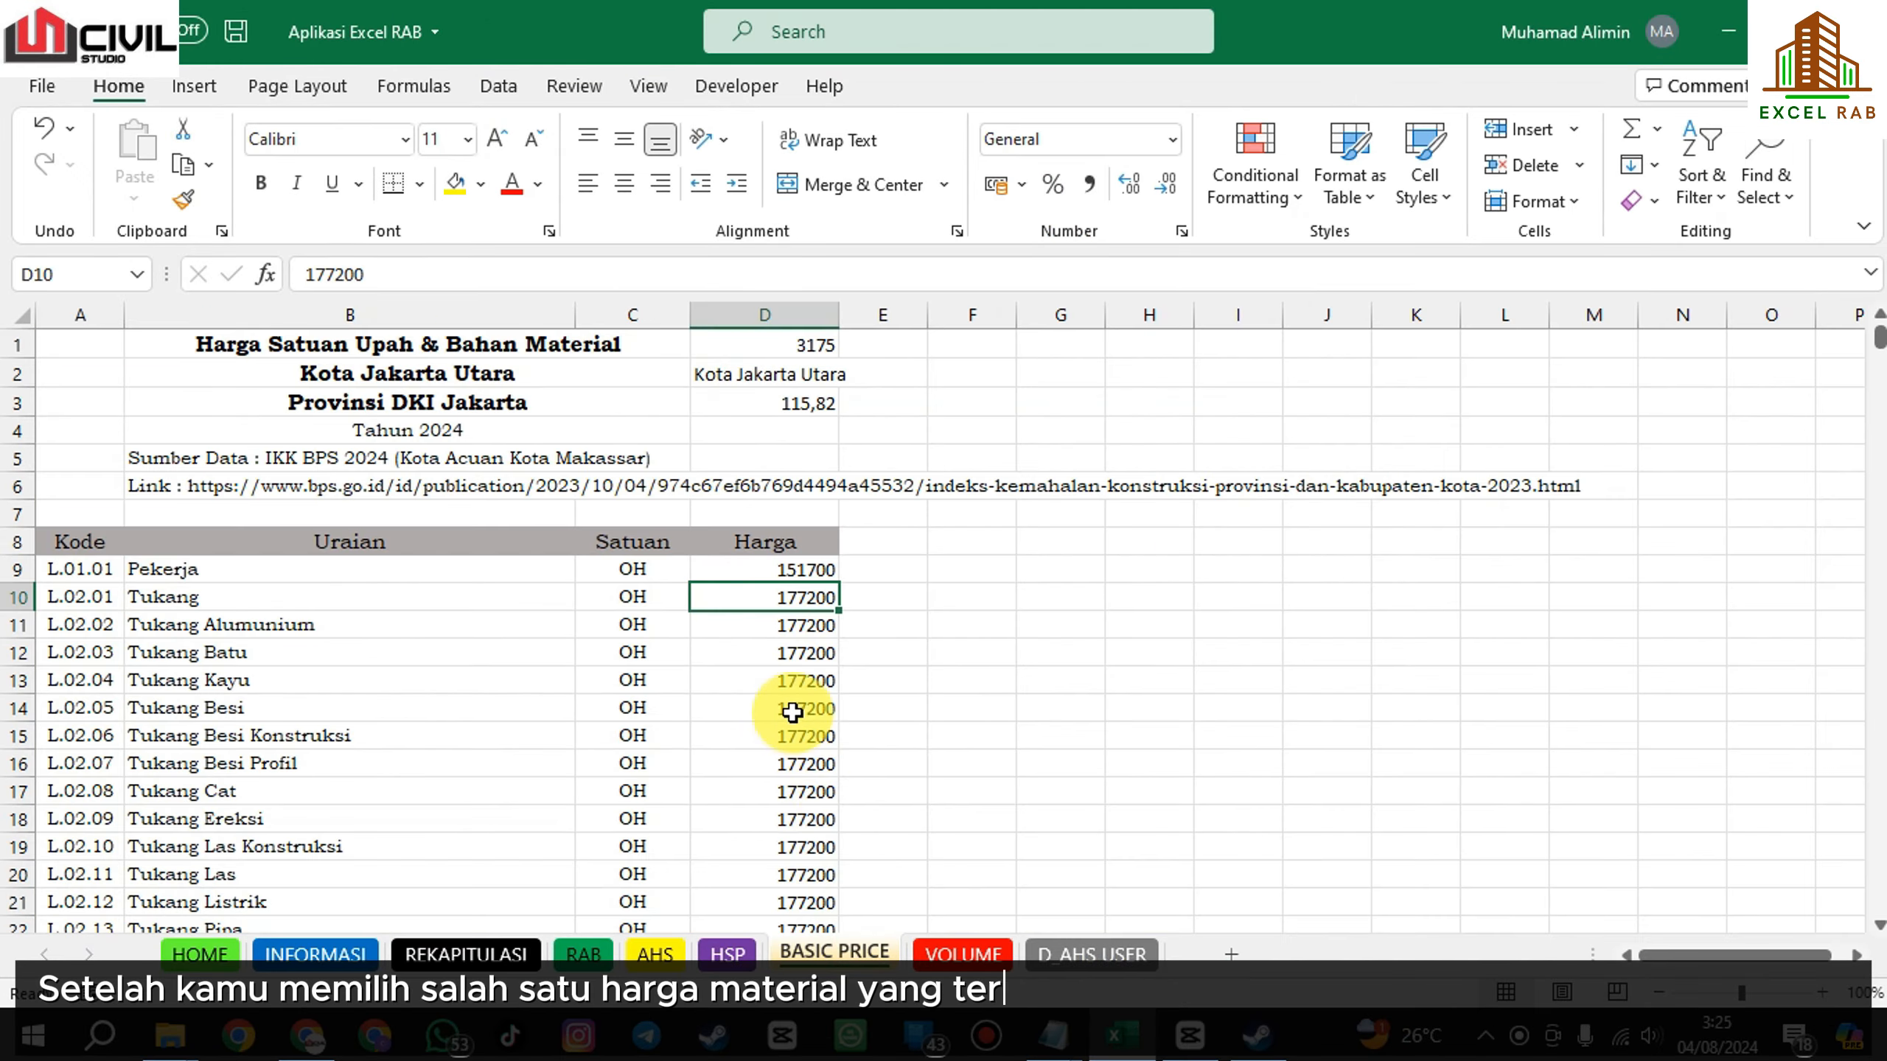
# Review the wage and material prices on the BASIC PRICE sheet and the concrete work analysis on the AHS sheet.
pyautogui.scroll(-3, 788, 707)
pyautogui.scroll(2, 792, 709)
pyautogui.scroll(-20, 789, 710)
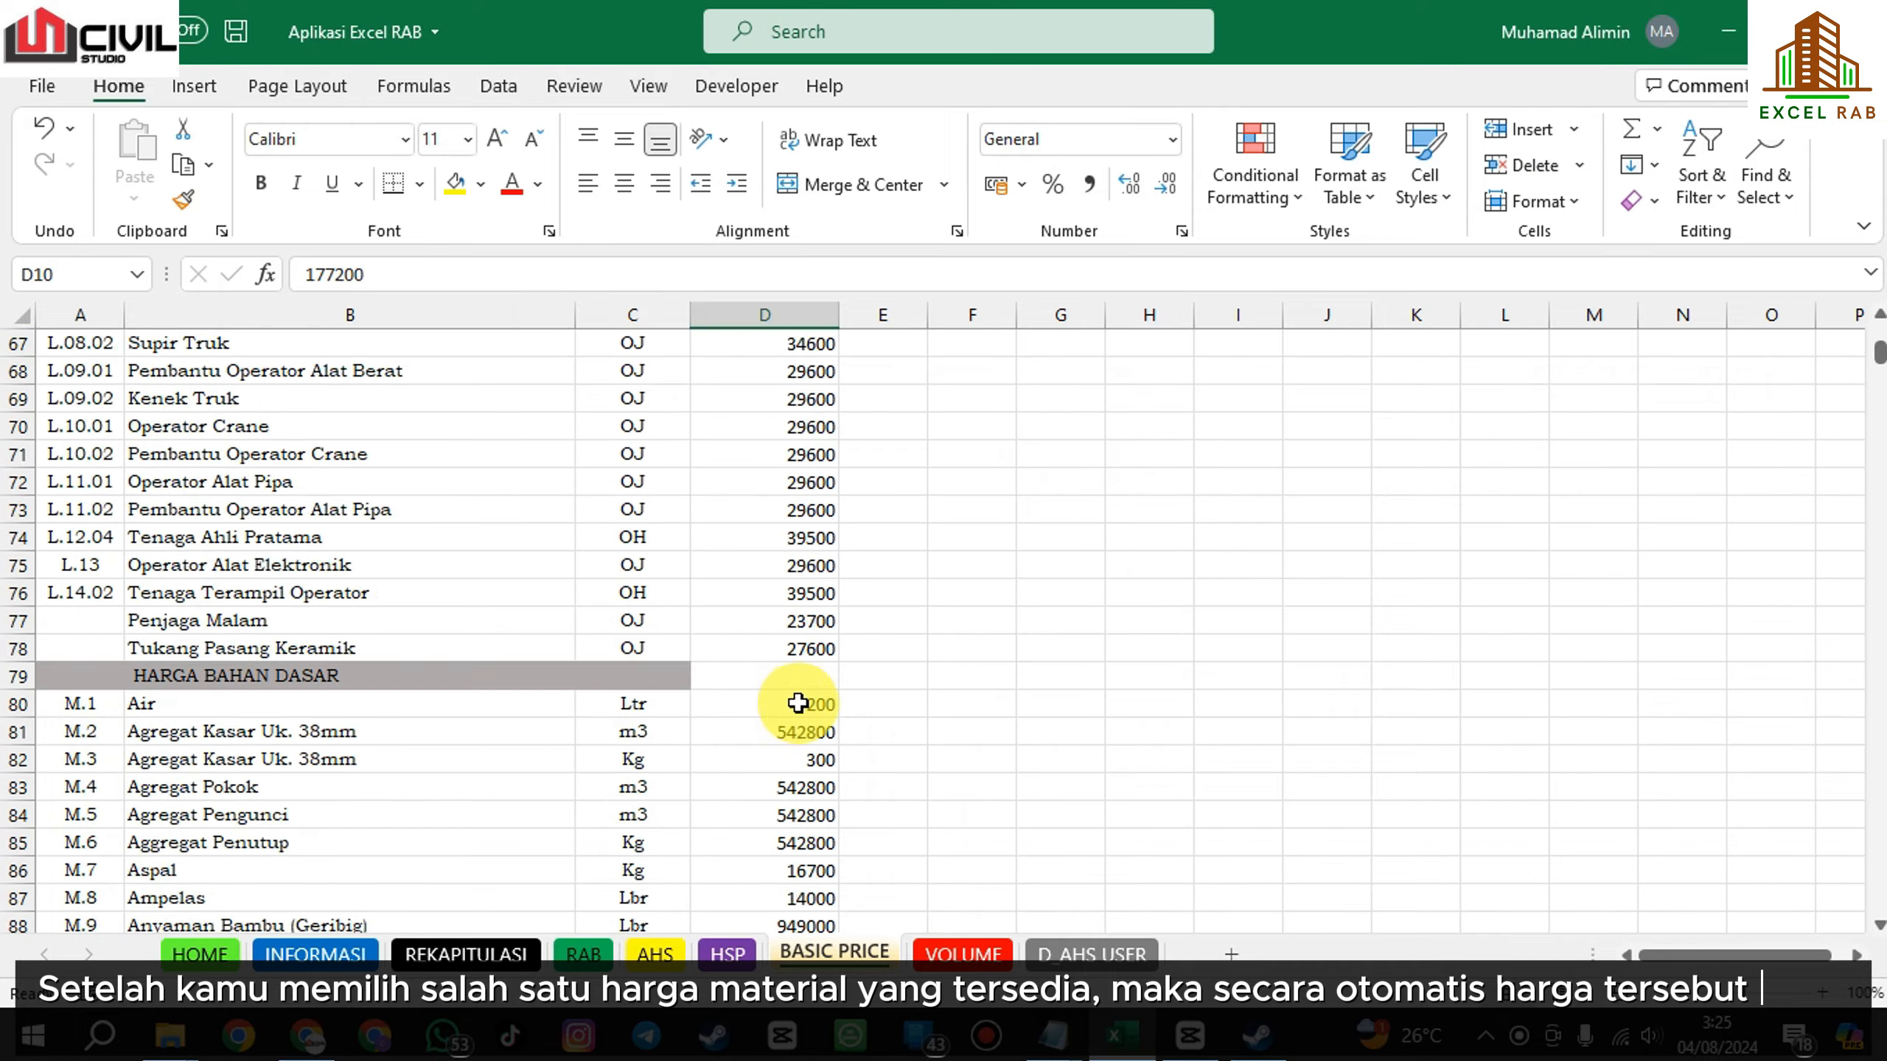
pyautogui.moveTo(1879, 361)
pyautogui.mouseDown()
pyautogui.moveTo(1879, 483)
pyautogui.moveTo(1879, 327)
pyautogui.mouseUp()
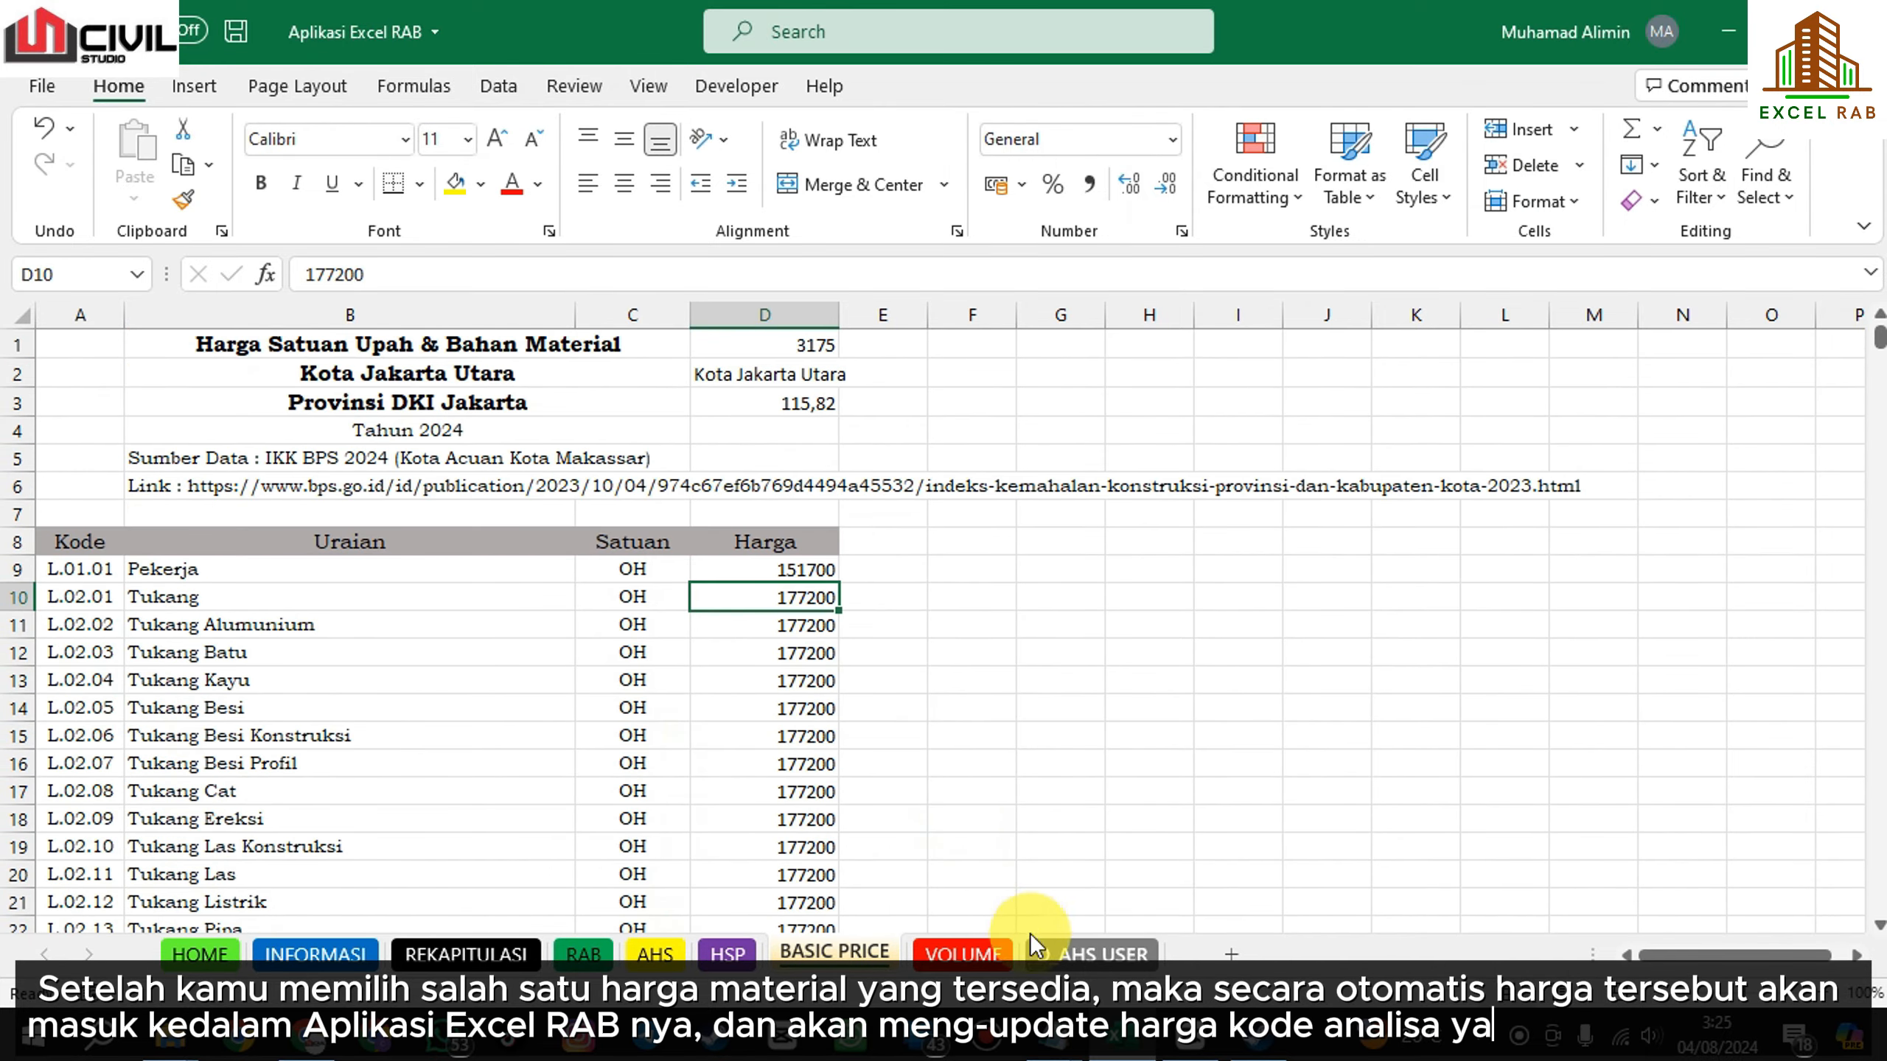
pyautogui.click(648, 959)
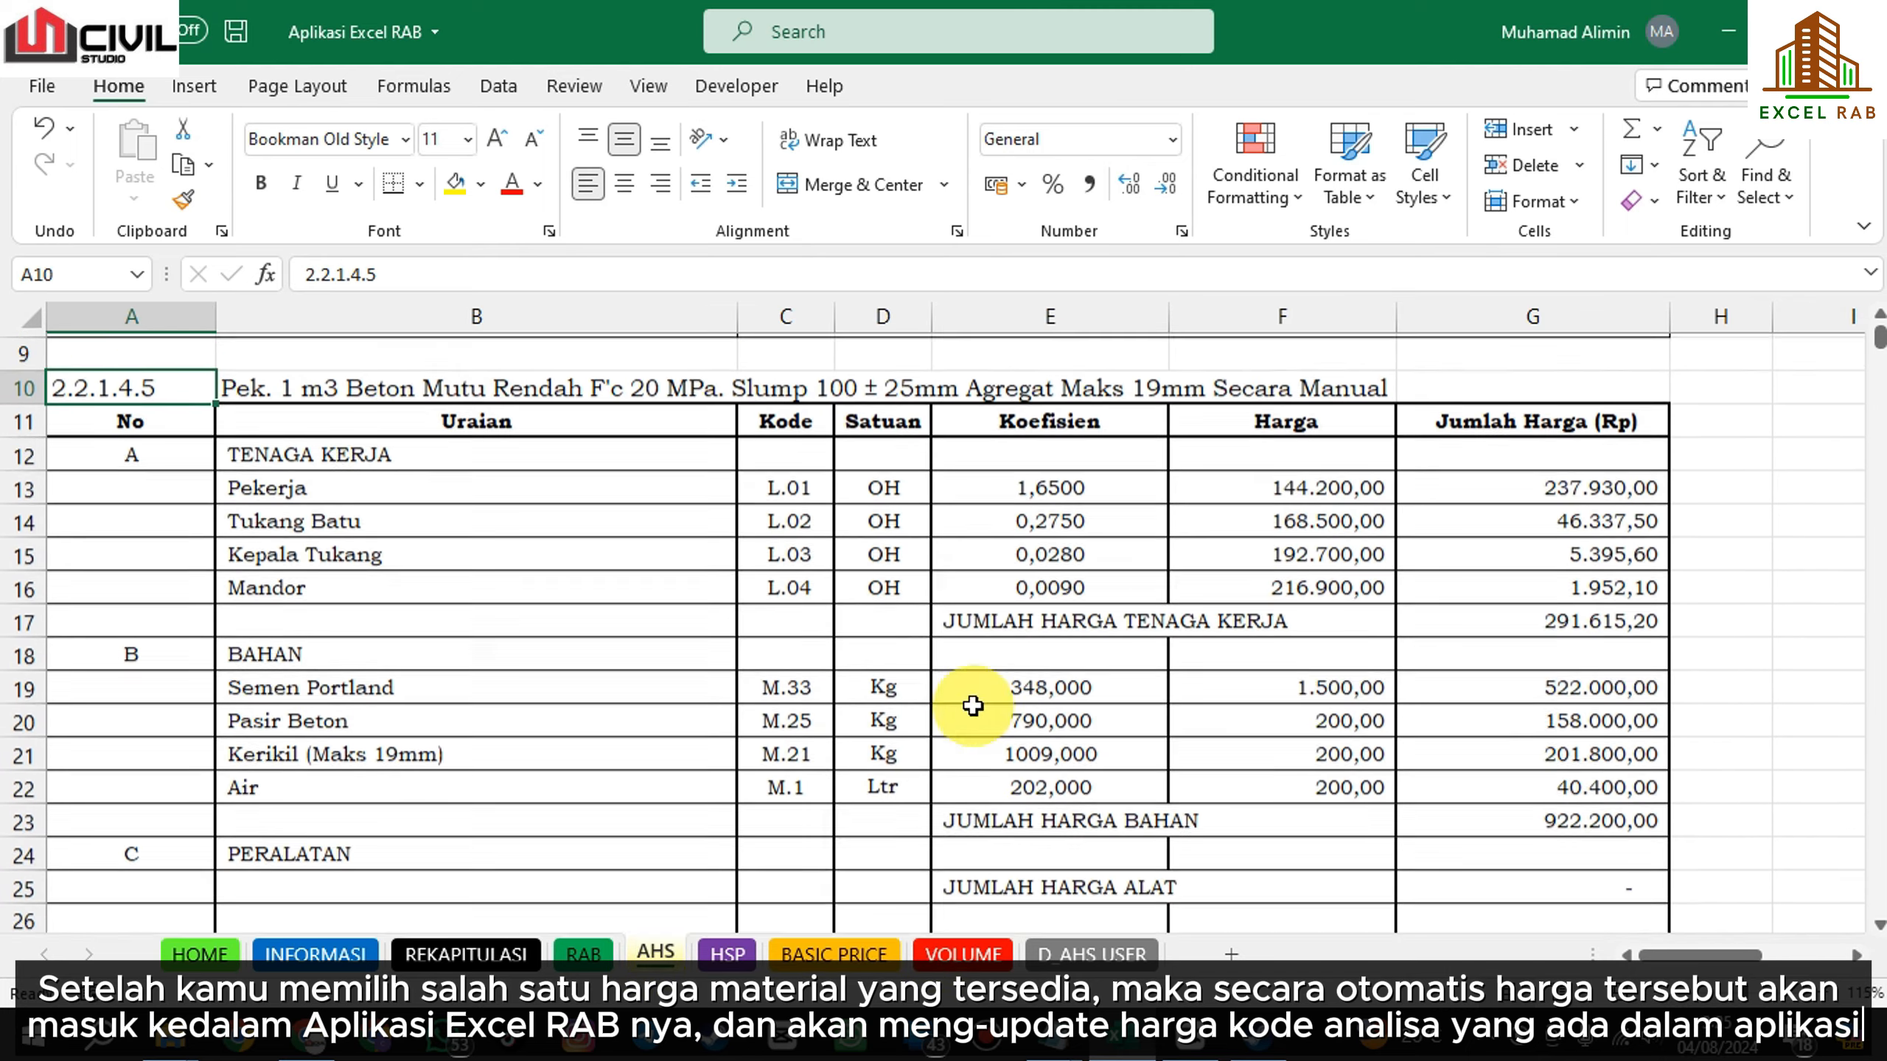
pyautogui.click(1225, 577)
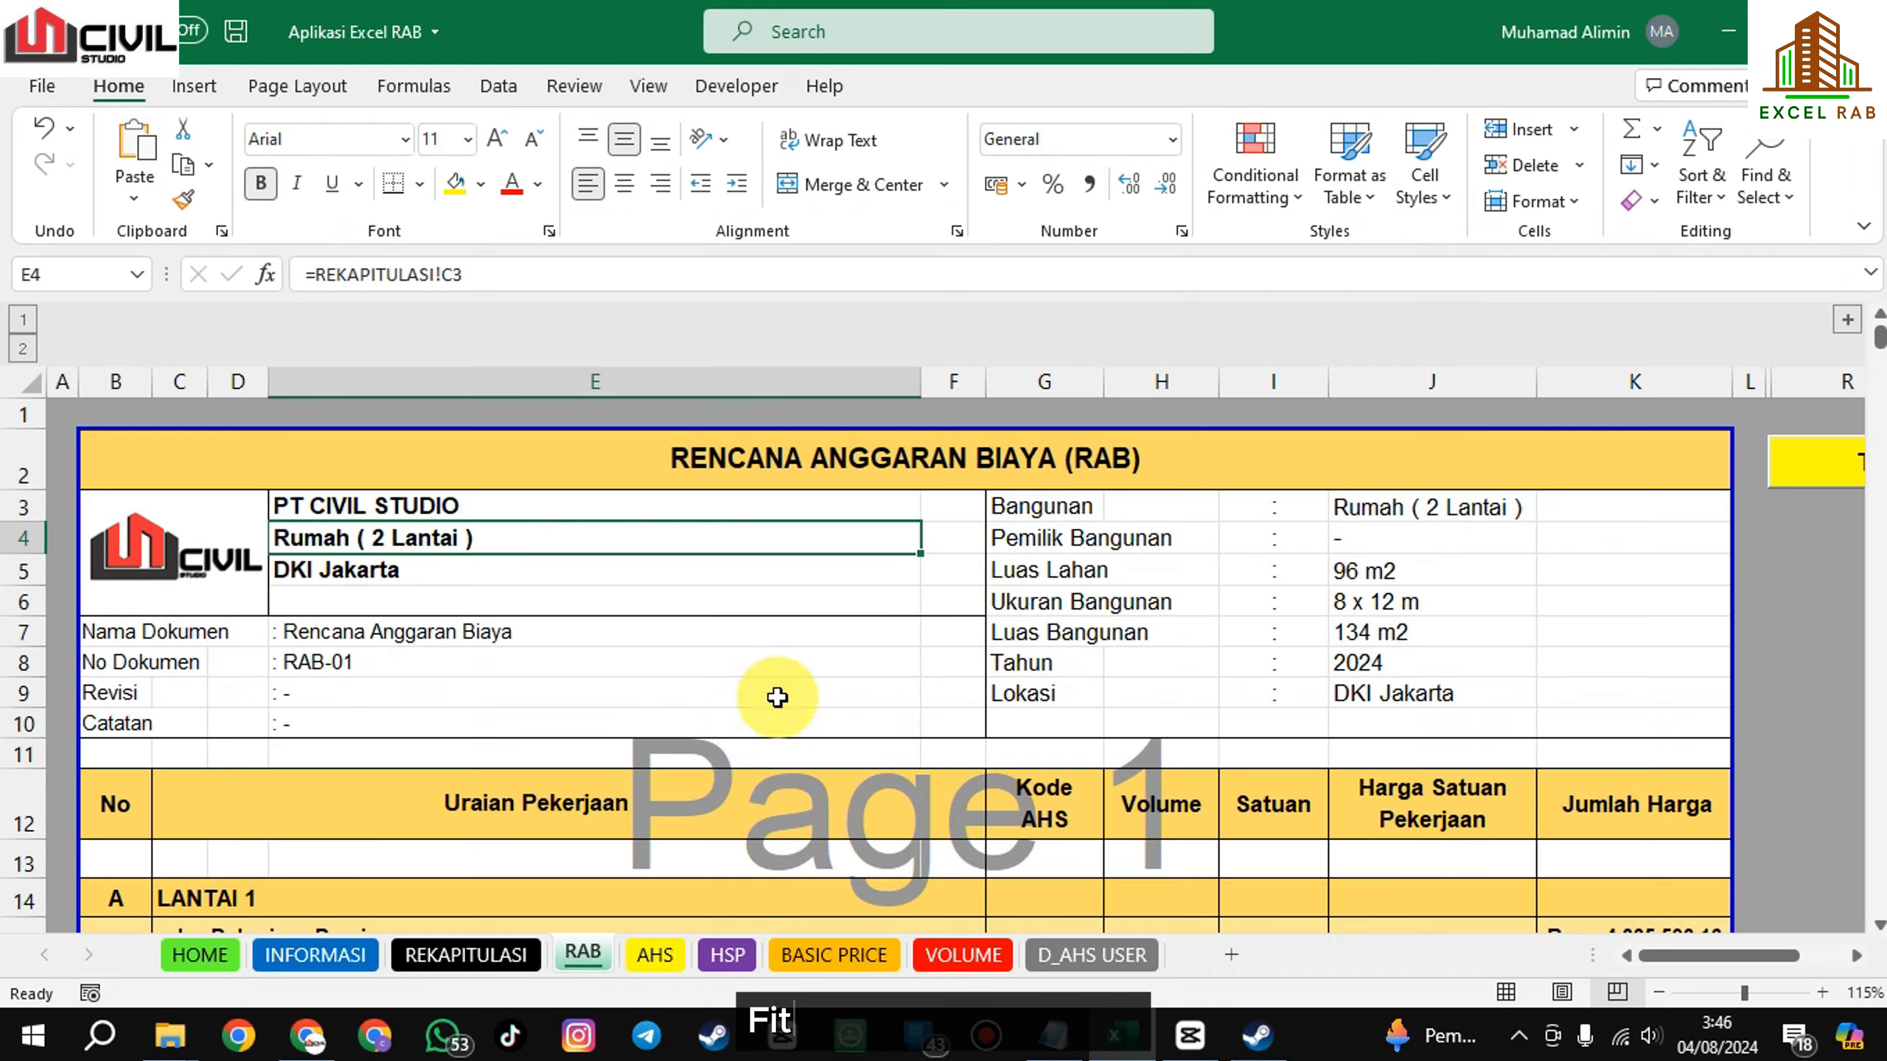
# Open the AHS data form for item 2 under Pekerjaan Persiapan on the RAB sheet and expand it to the full list.
pyautogui.click(776, 710)
pyautogui.scroll(-2, 792, 527)
pyautogui.scroll(-1, 799, 527)
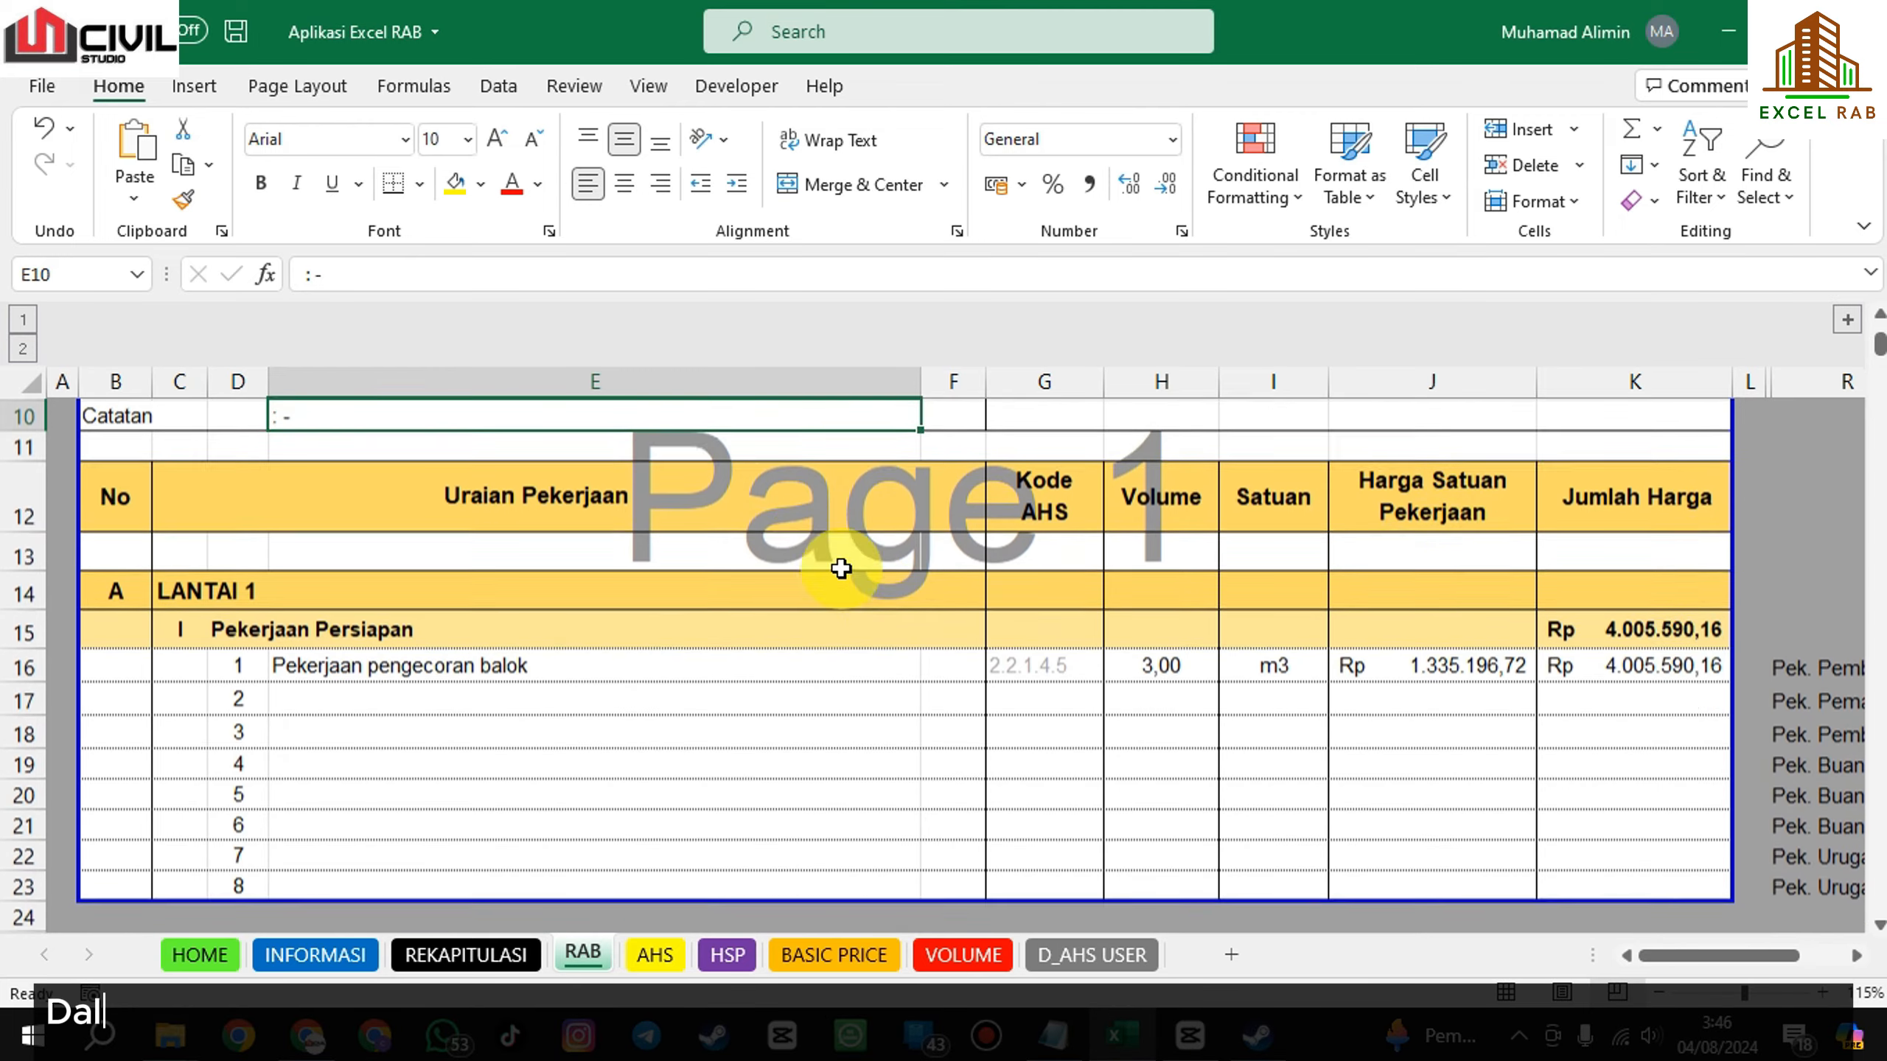
pyautogui.click(930, 673)
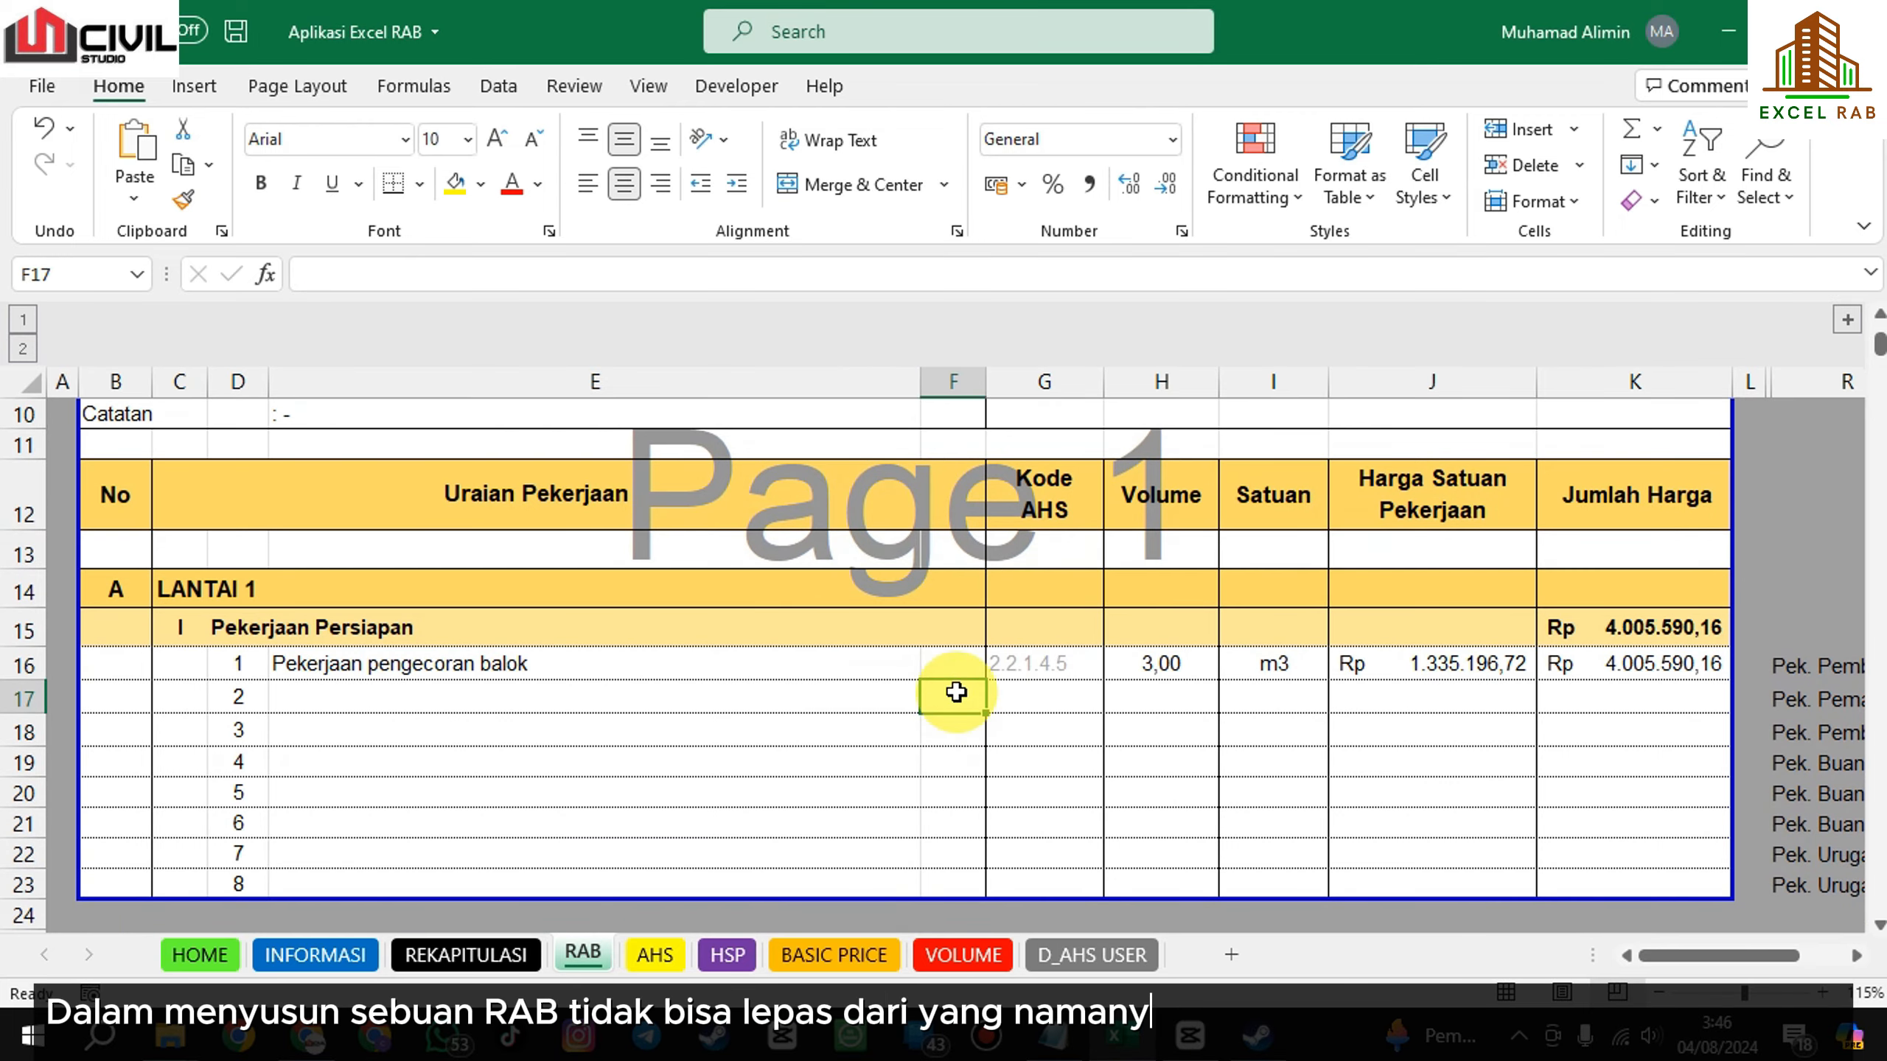
pyautogui.doubleClick(955, 692)
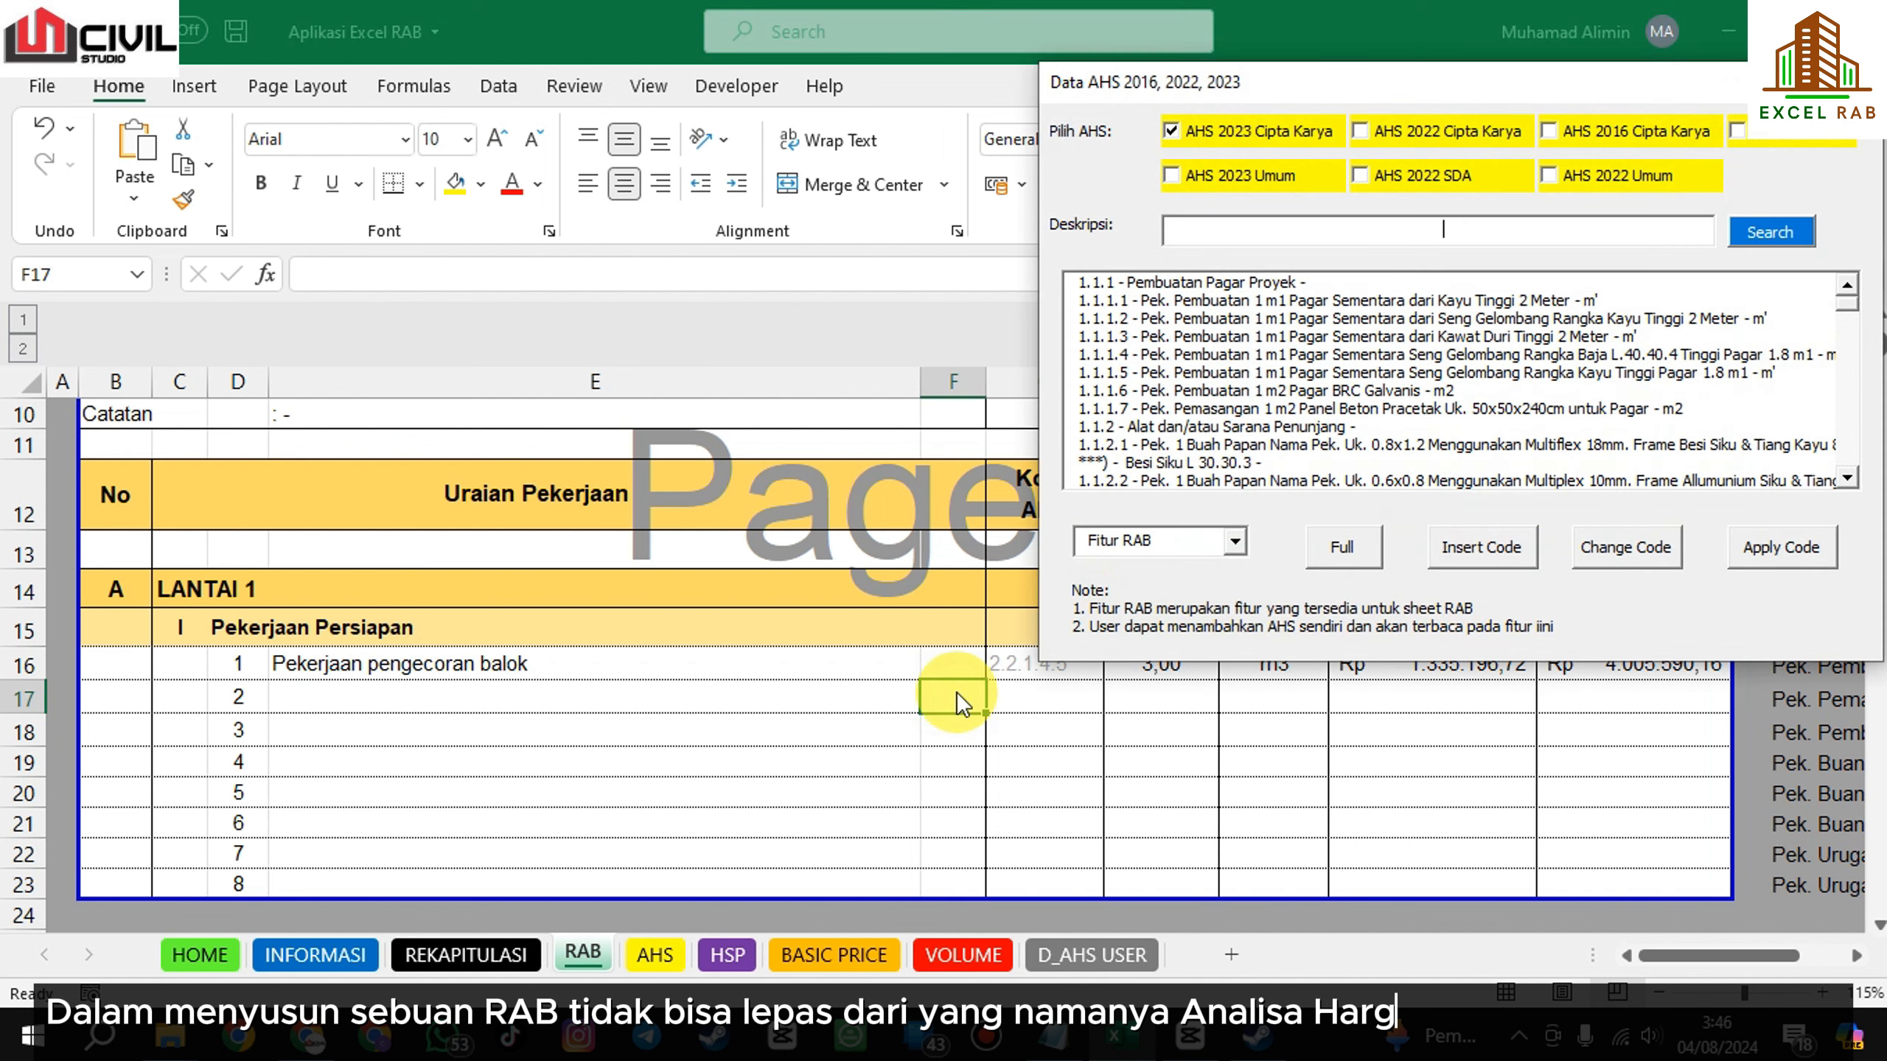
pyautogui.click(1341, 557)
pyautogui.moveTo(1345, 29); pyautogui.dragTo(1297, 47)
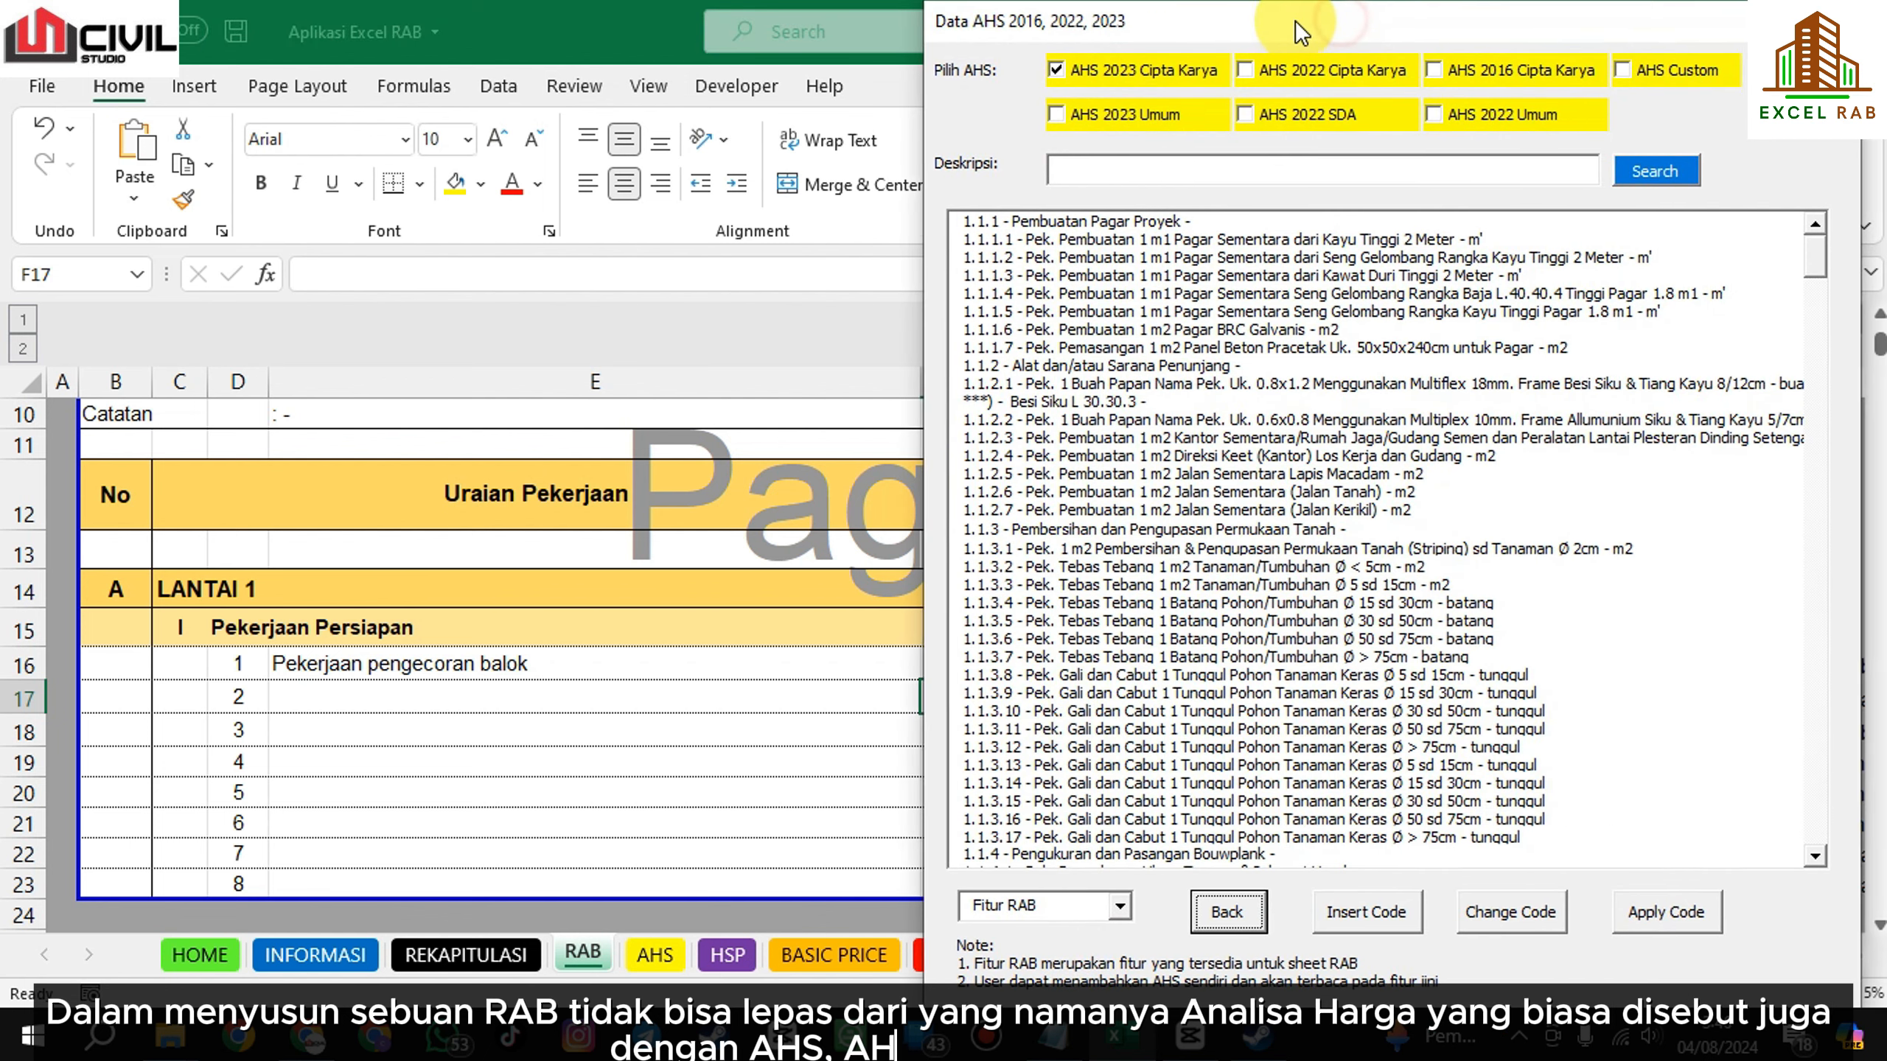
# Browse the AHS 2022 Cipta Karya, AHS 2016 Cipta Karya and AHS Custom lists and return to AHS 2023 Cipta Karya.
pyautogui.click(1260, 67)
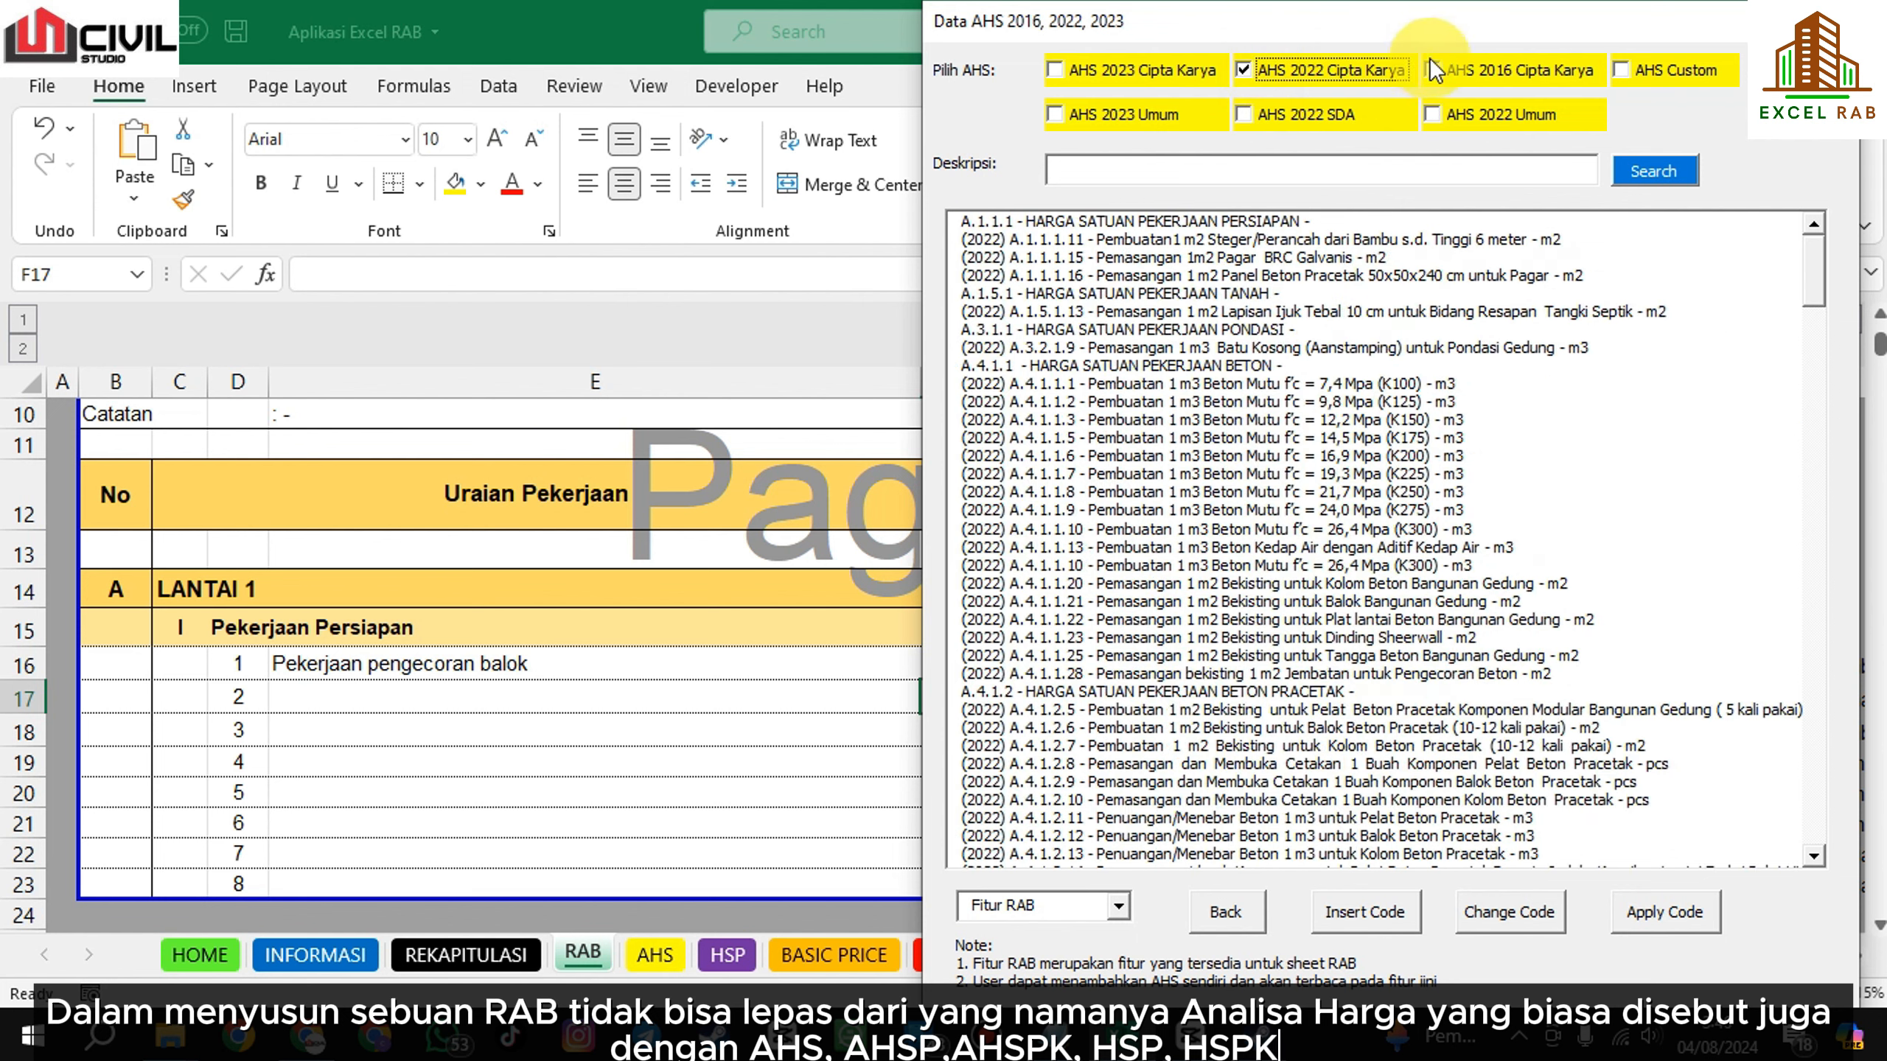
pyautogui.click(1452, 63)
pyautogui.click(1652, 70)
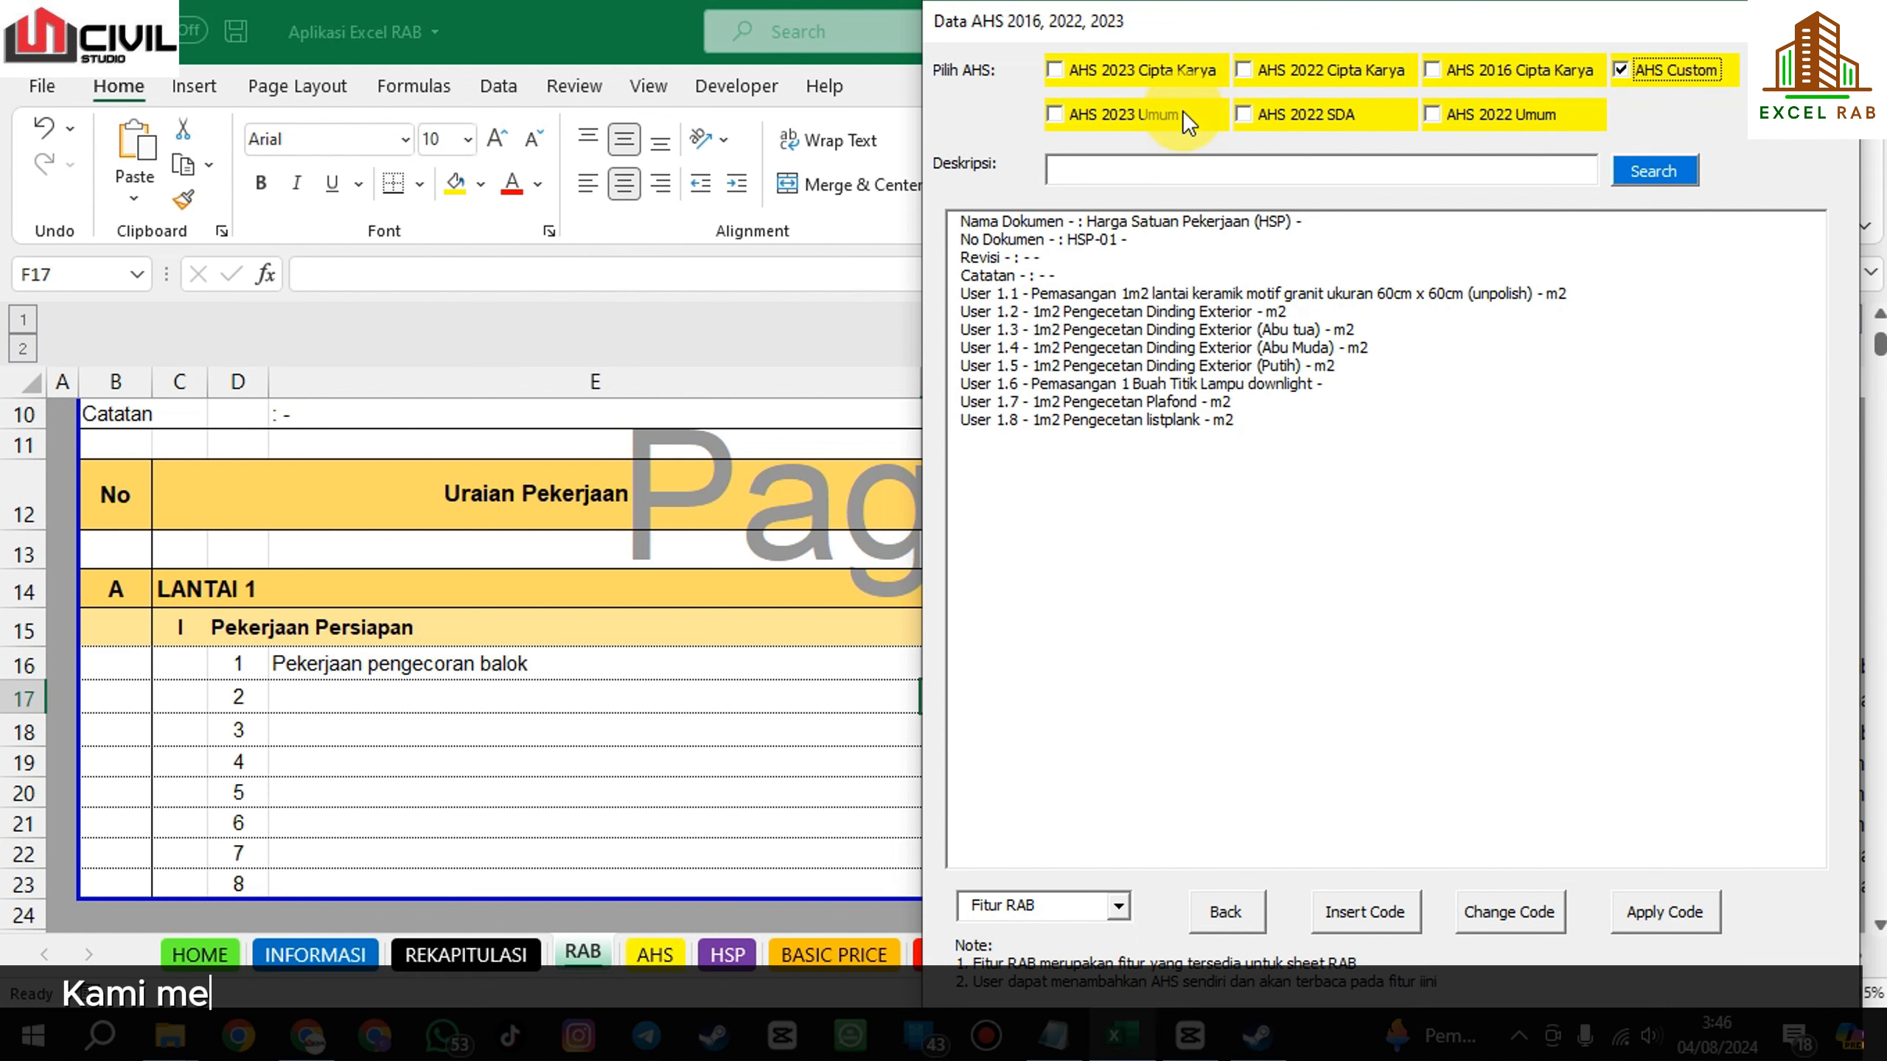
pyautogui.click(1120, 63)
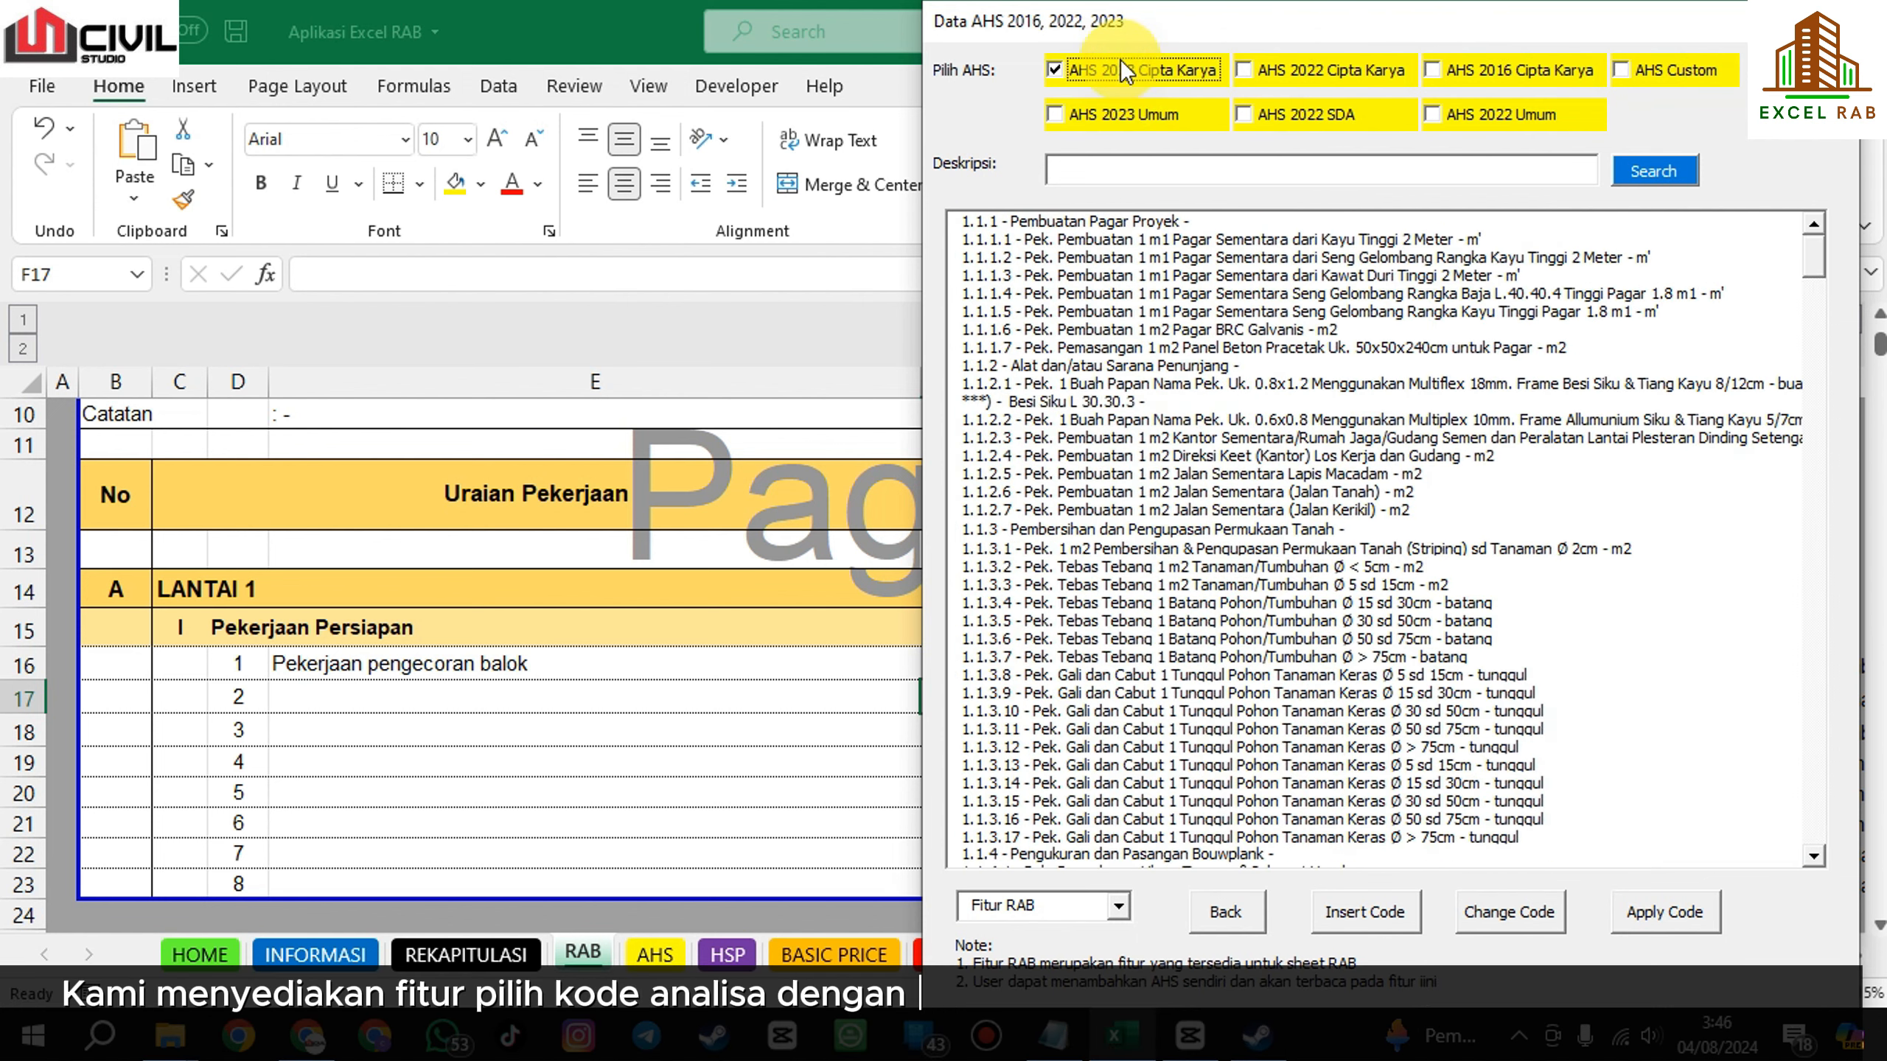
# Apply code 1.1.1.2, the 2-metre corrugated-sheet temporary fence, to item 2 and check its unit and unit price.
pyautogui.click(1296, 259)
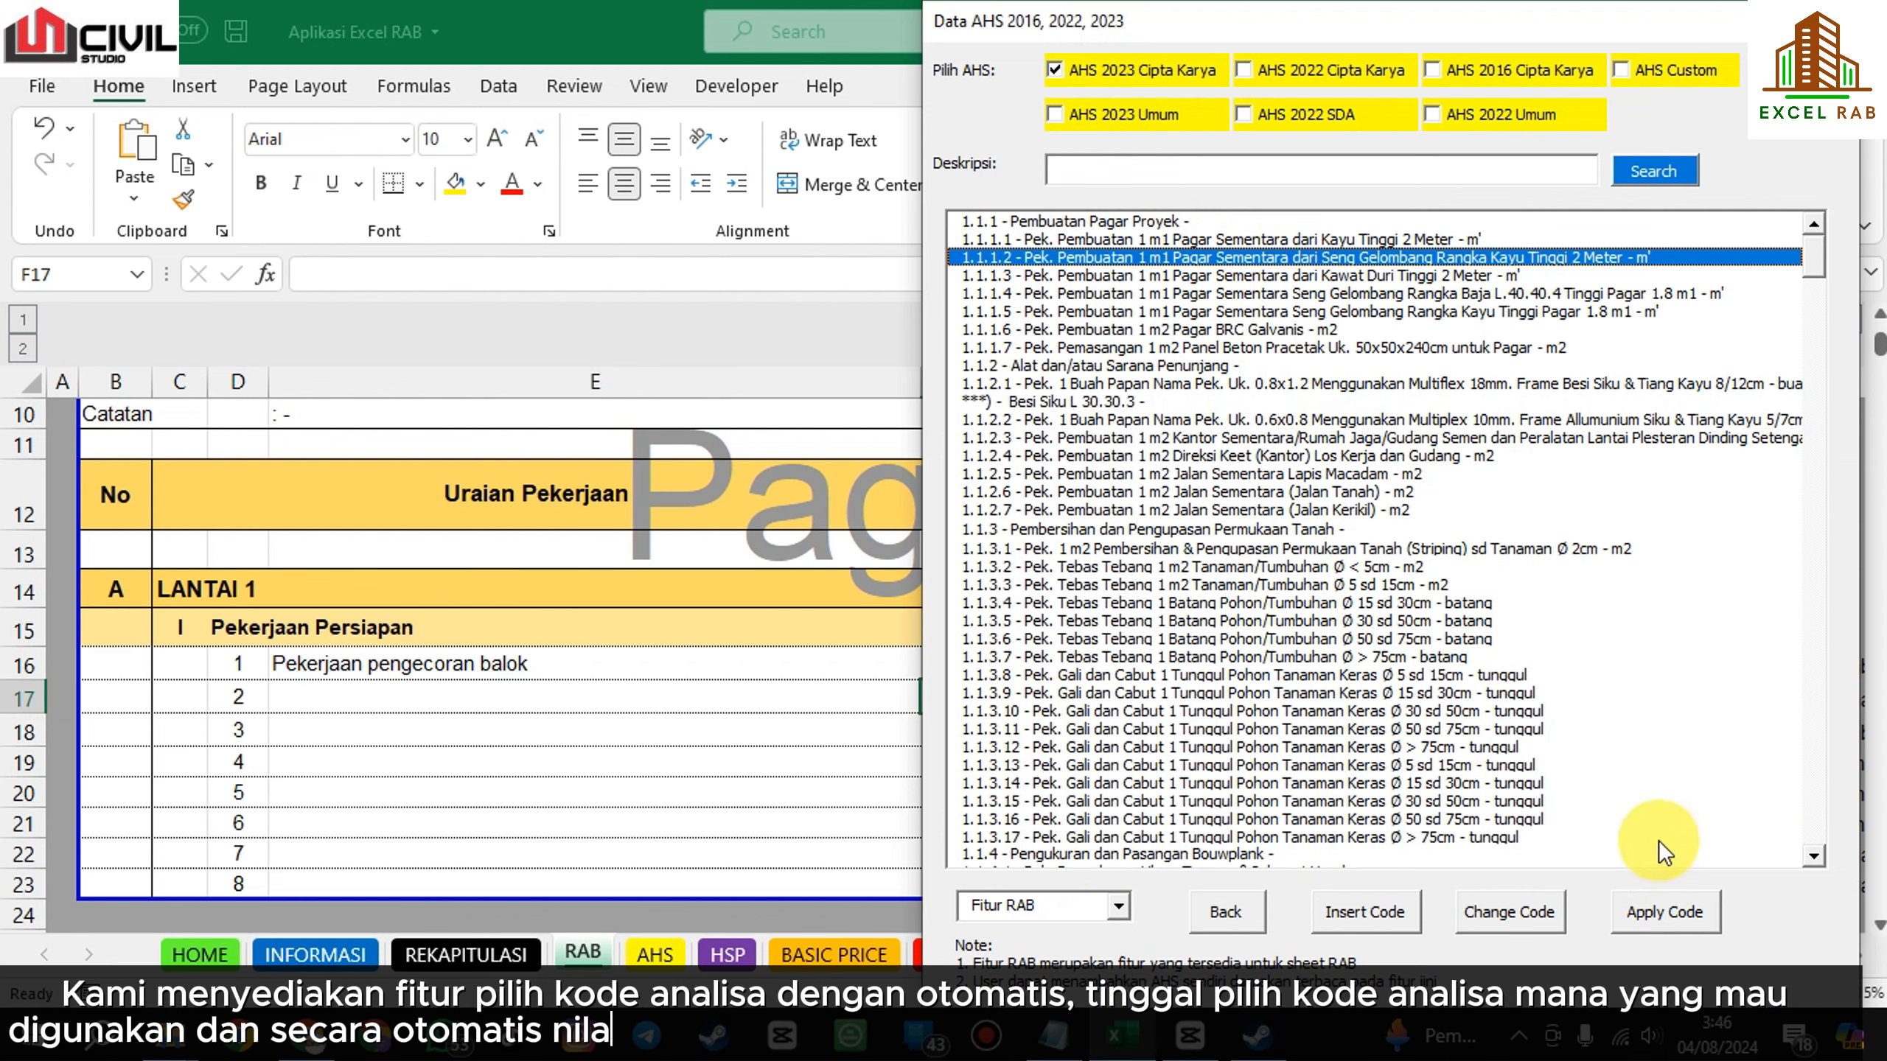
pyautogui.click(1669, 917)
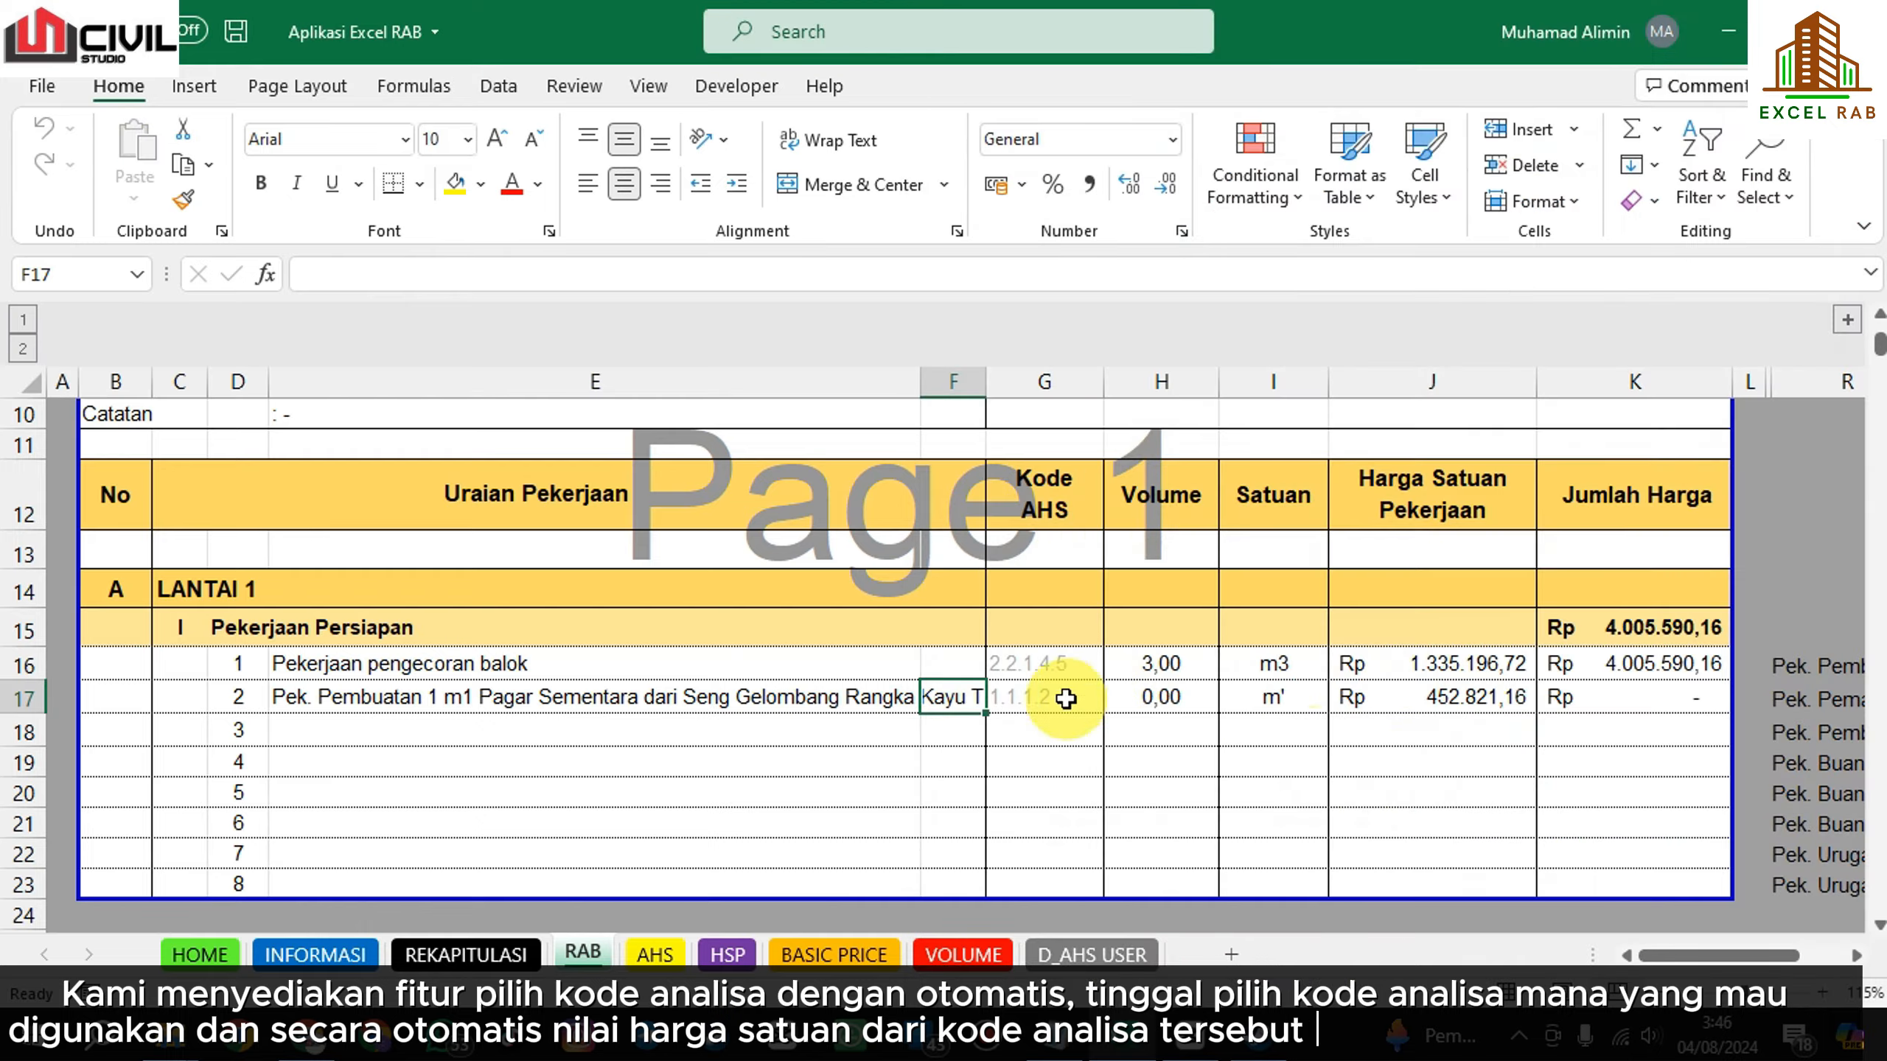
pyautogui.click(1389, 697)
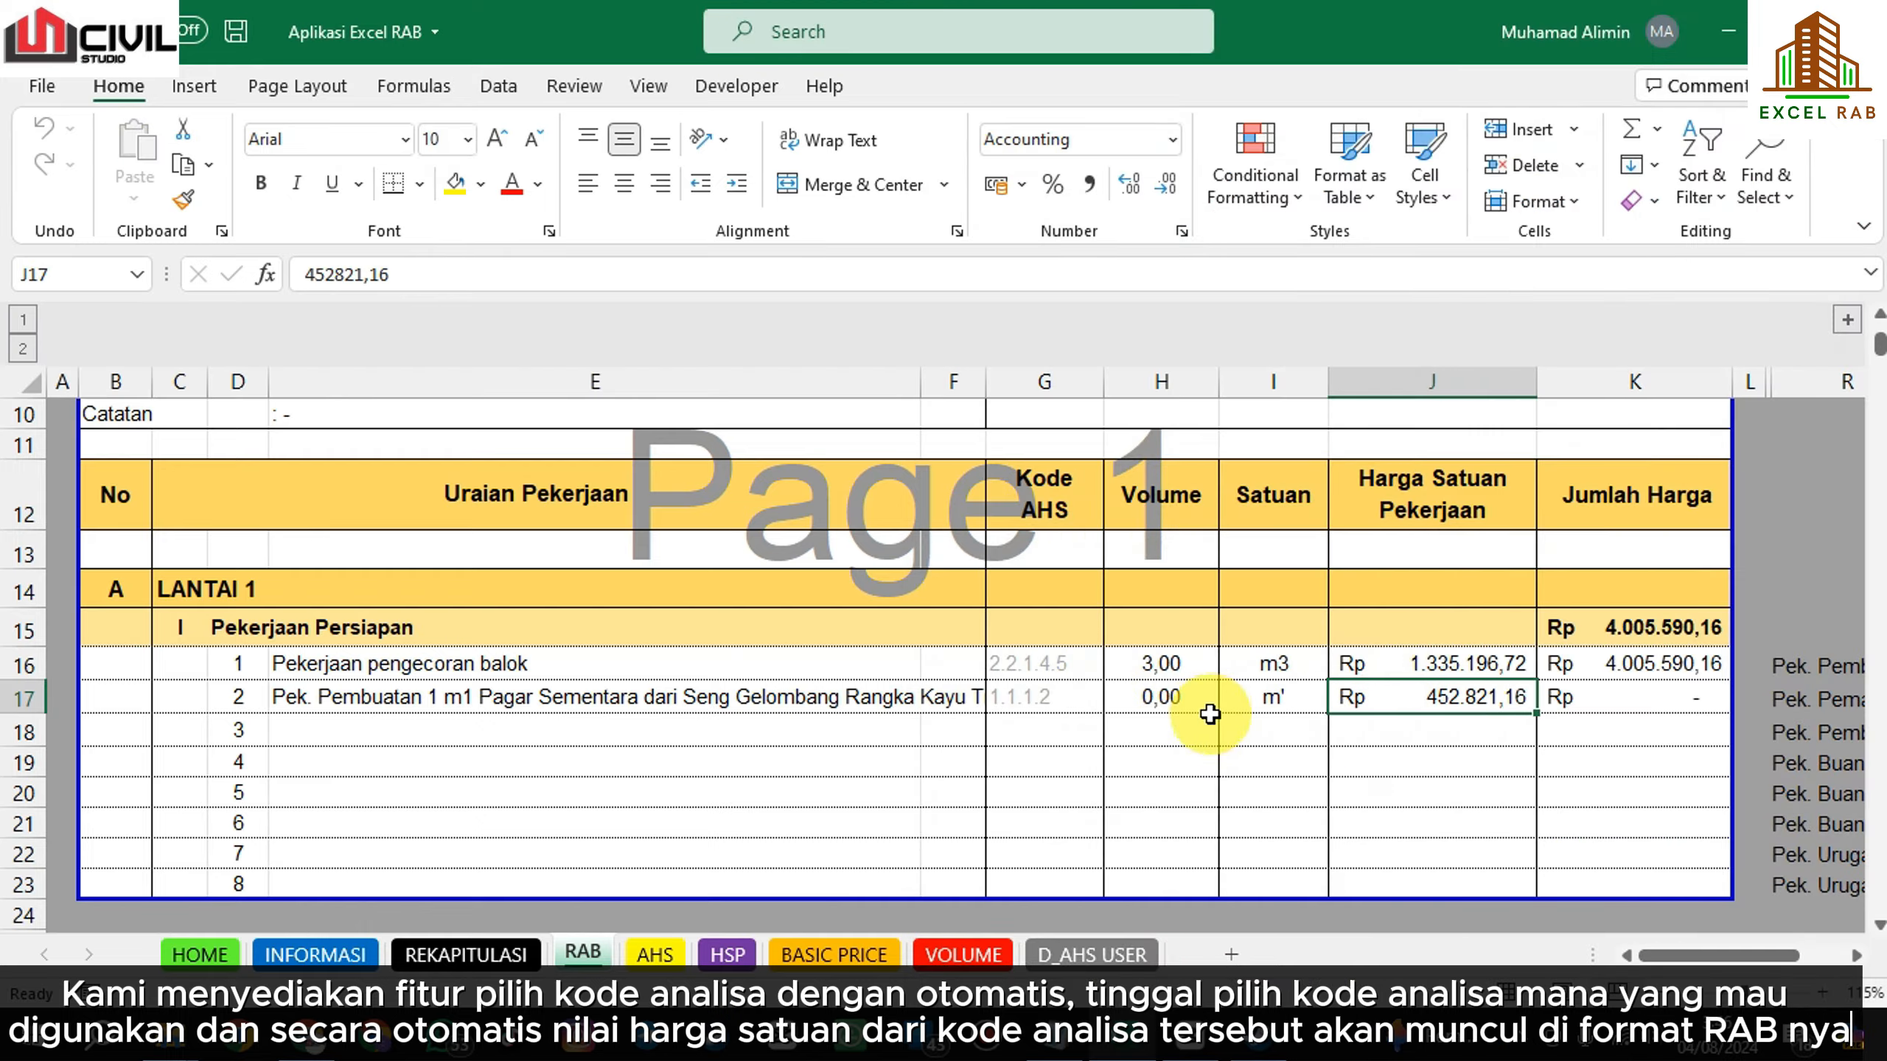
pyautogui.click(1266, 699)
pyautogui.click(1400, 700)
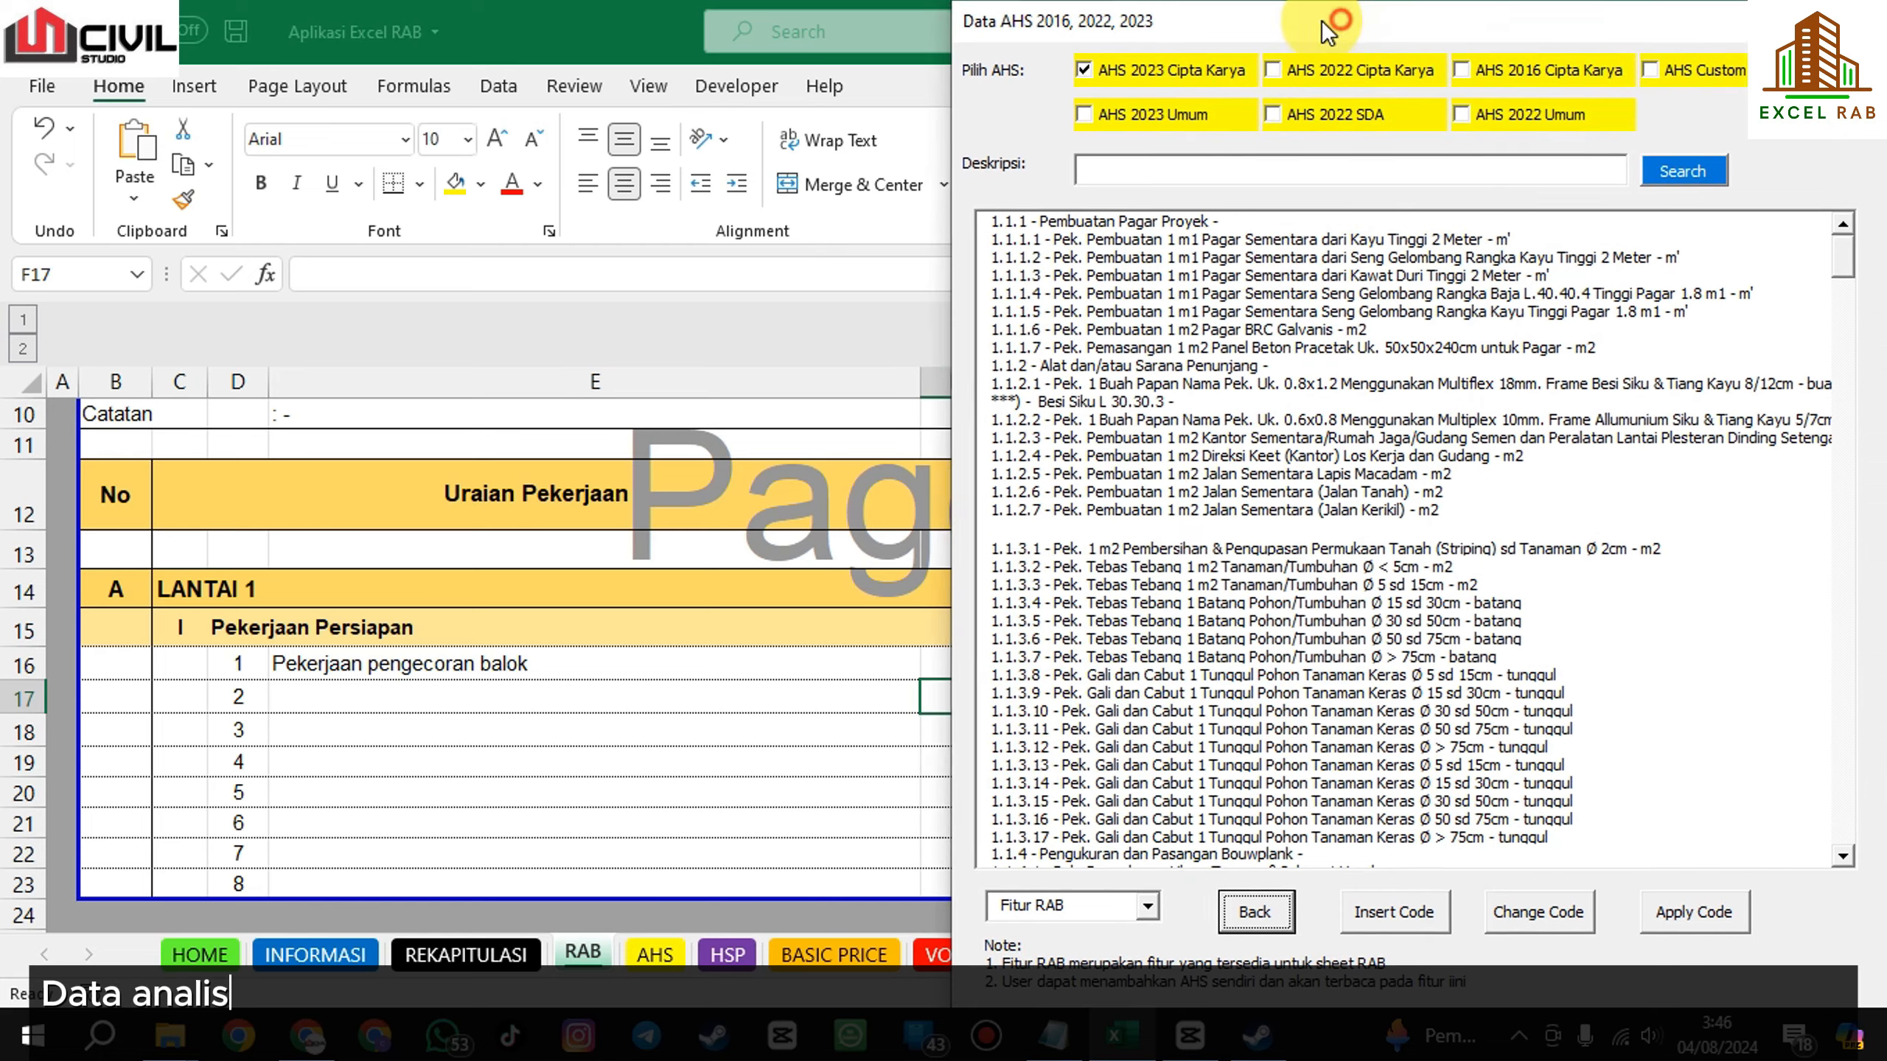
# Look through the 2022, 2016 and Custom analysis sources, and select code 1.1.1.2 in the AHS 2023 Cipta Karya list for item 2.
pyautogui.moveTo(1324, 21); pyautogui.dragTo(1294, 22)
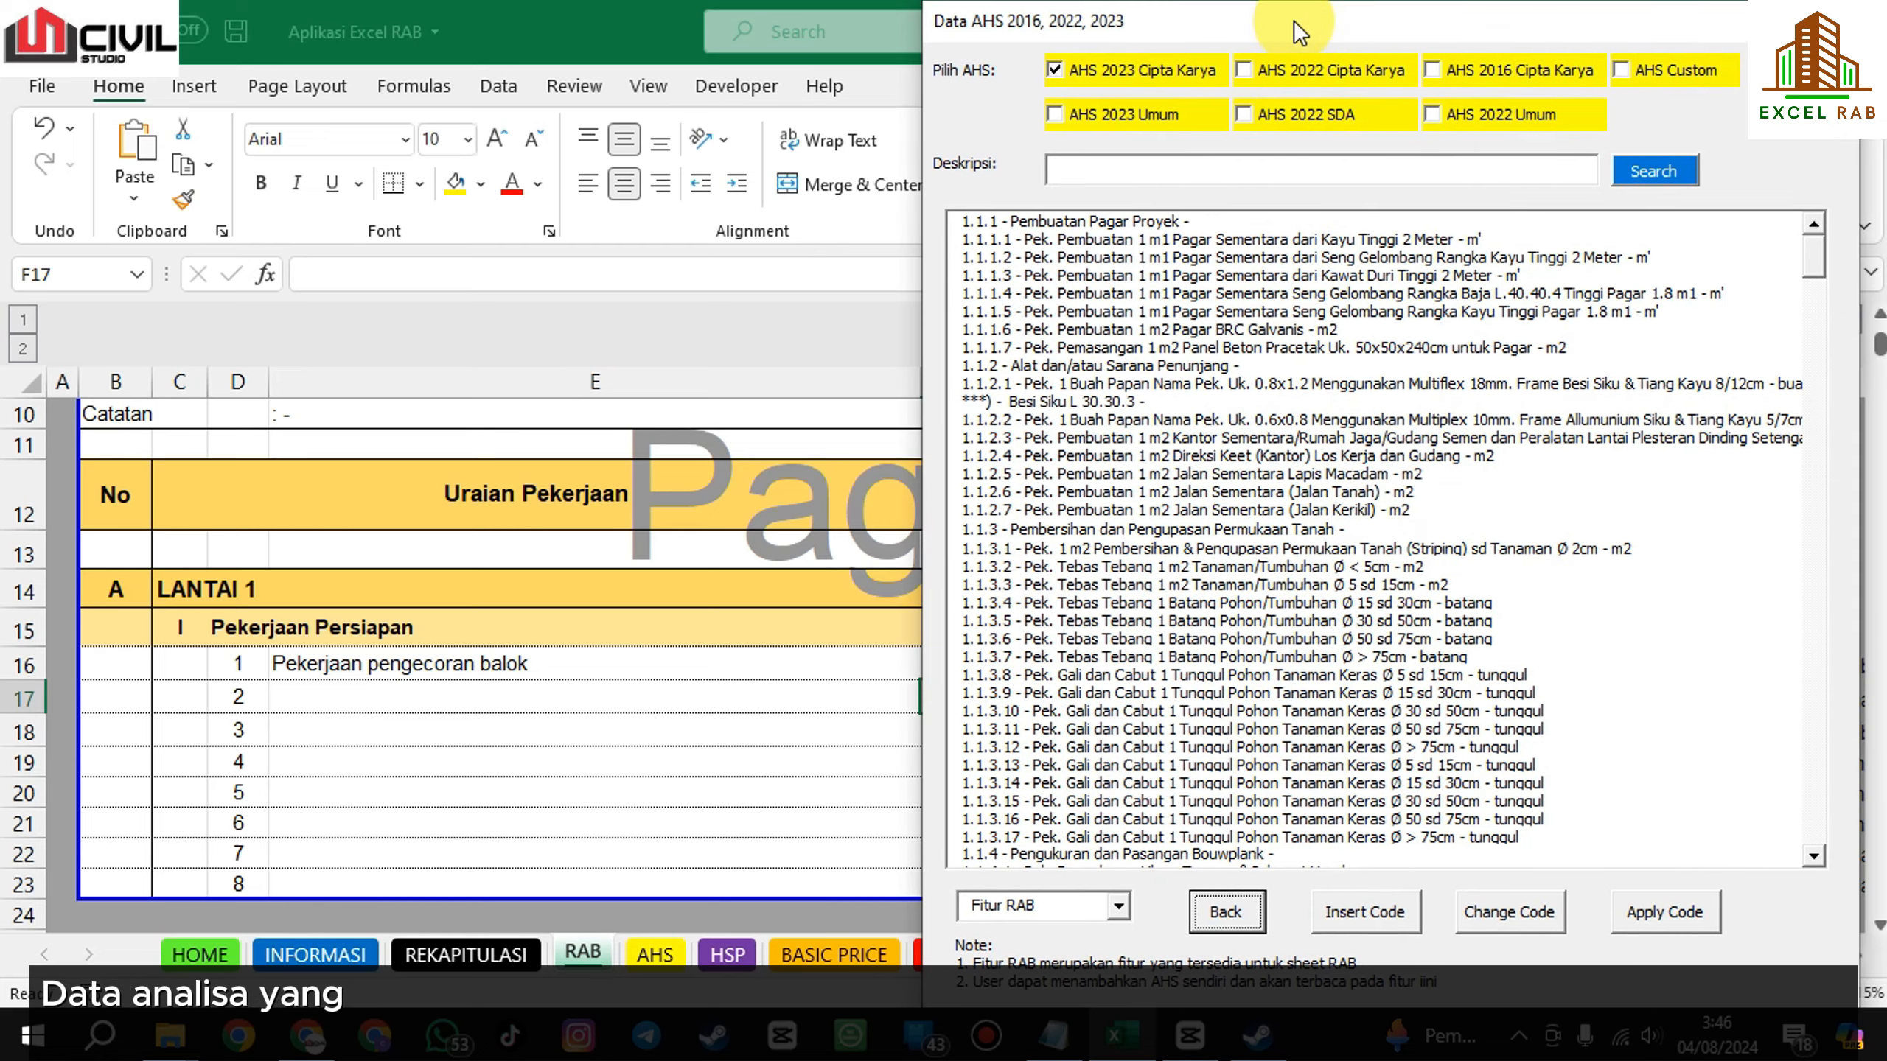
pyautogui.click(1261, 68)
pyautogui.click(1437, 68)
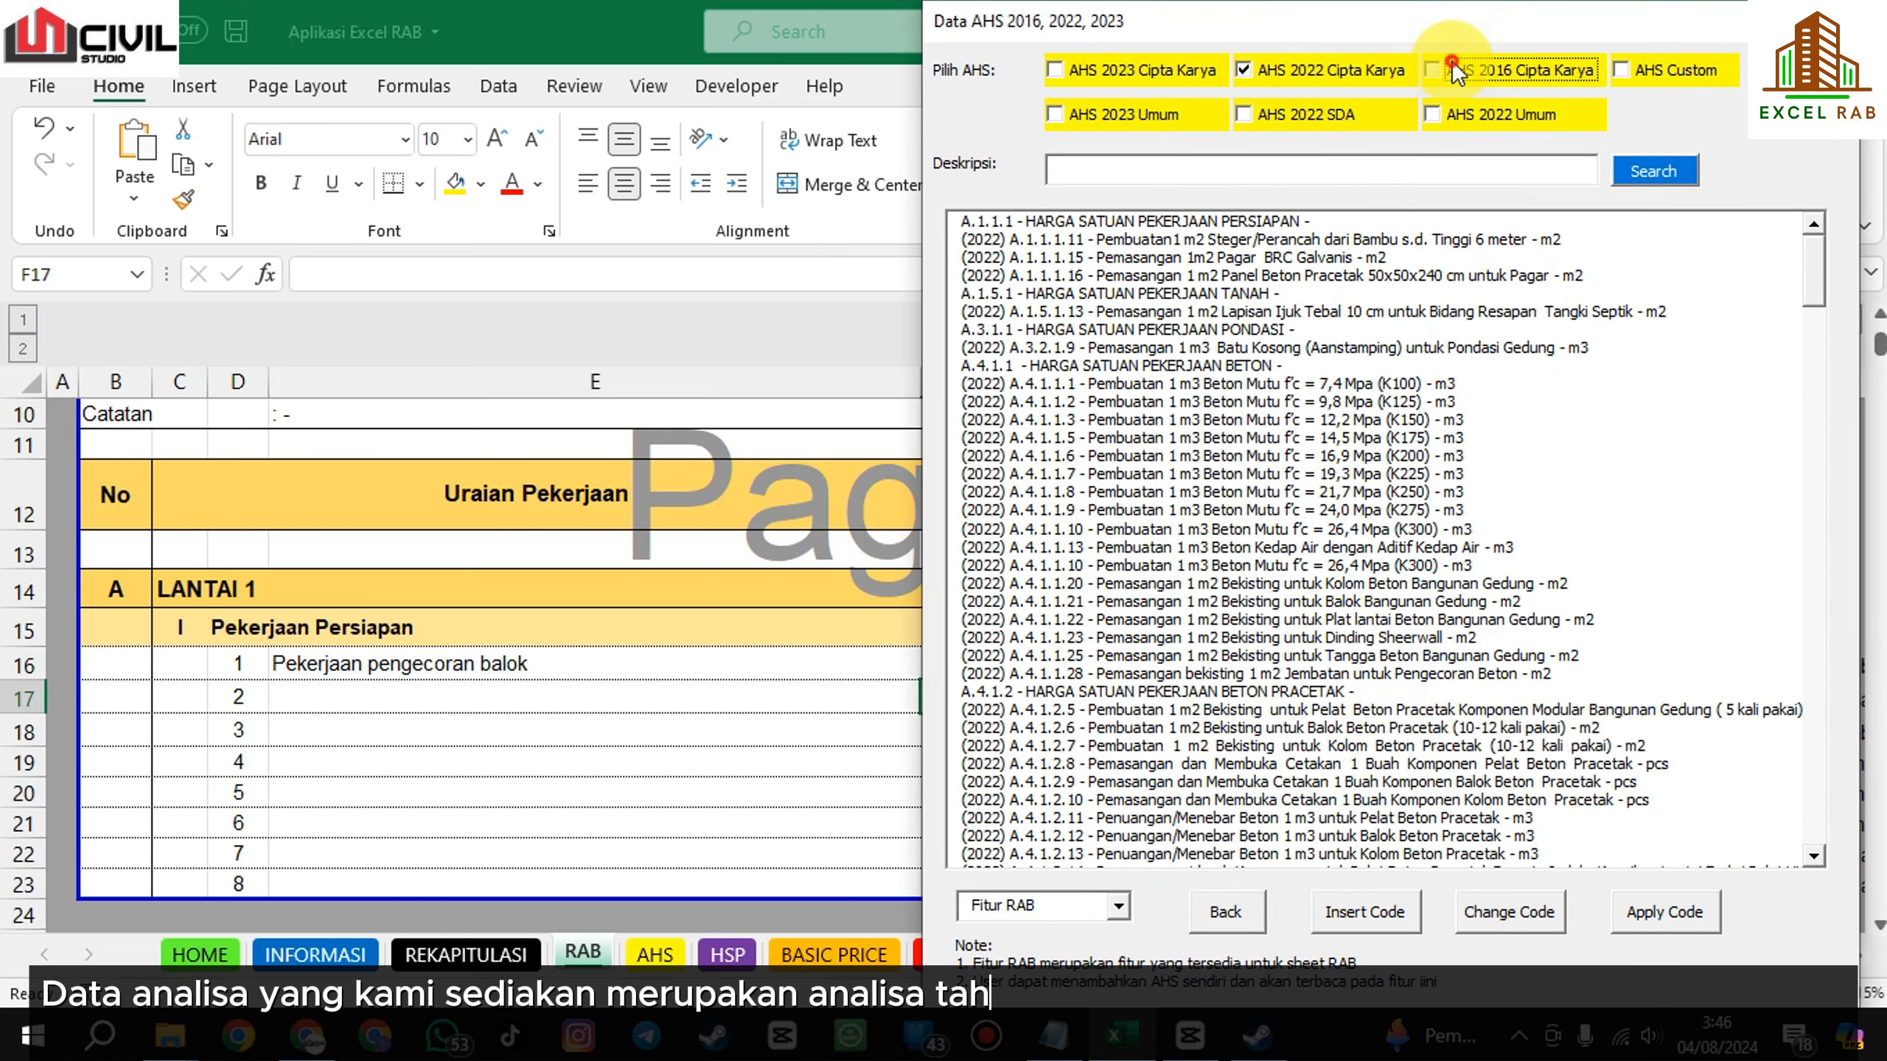
pyautogui.click(1650, 63)
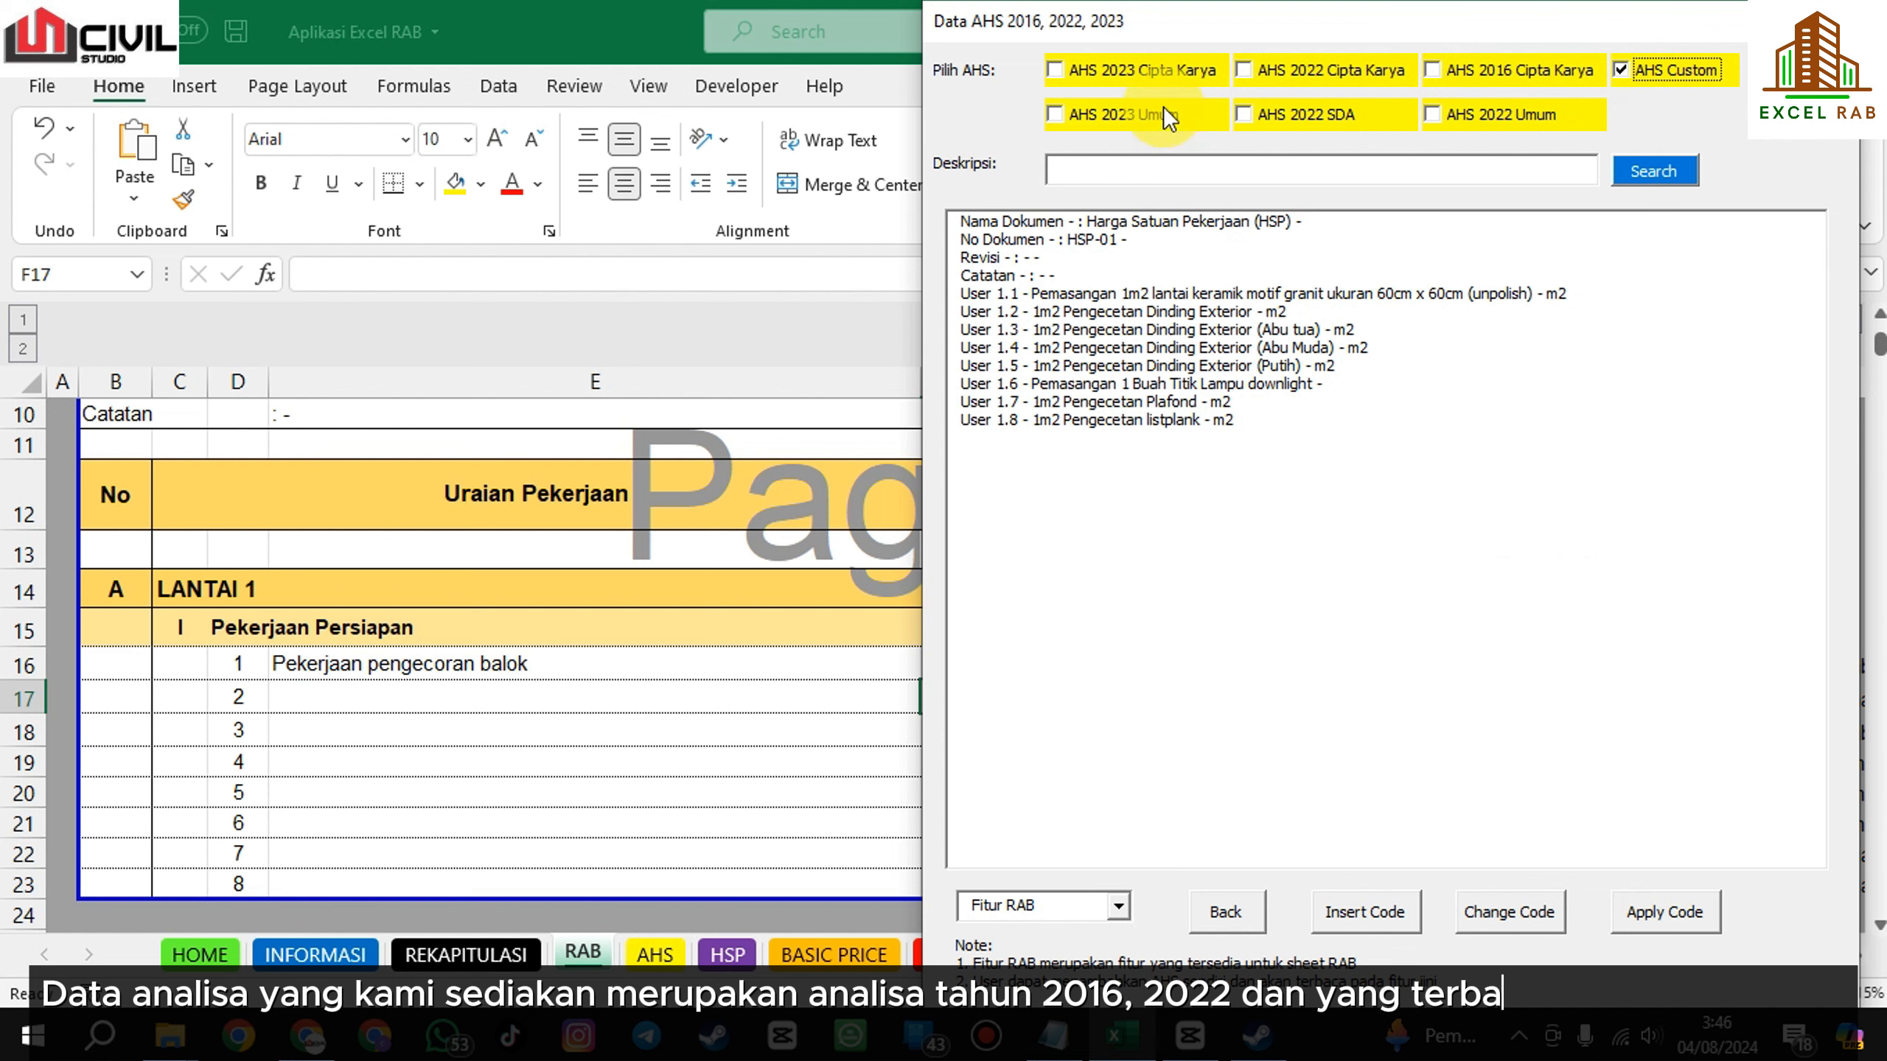
pyautogui.click(1126, 108)
pyautogui.click(1121, 63)
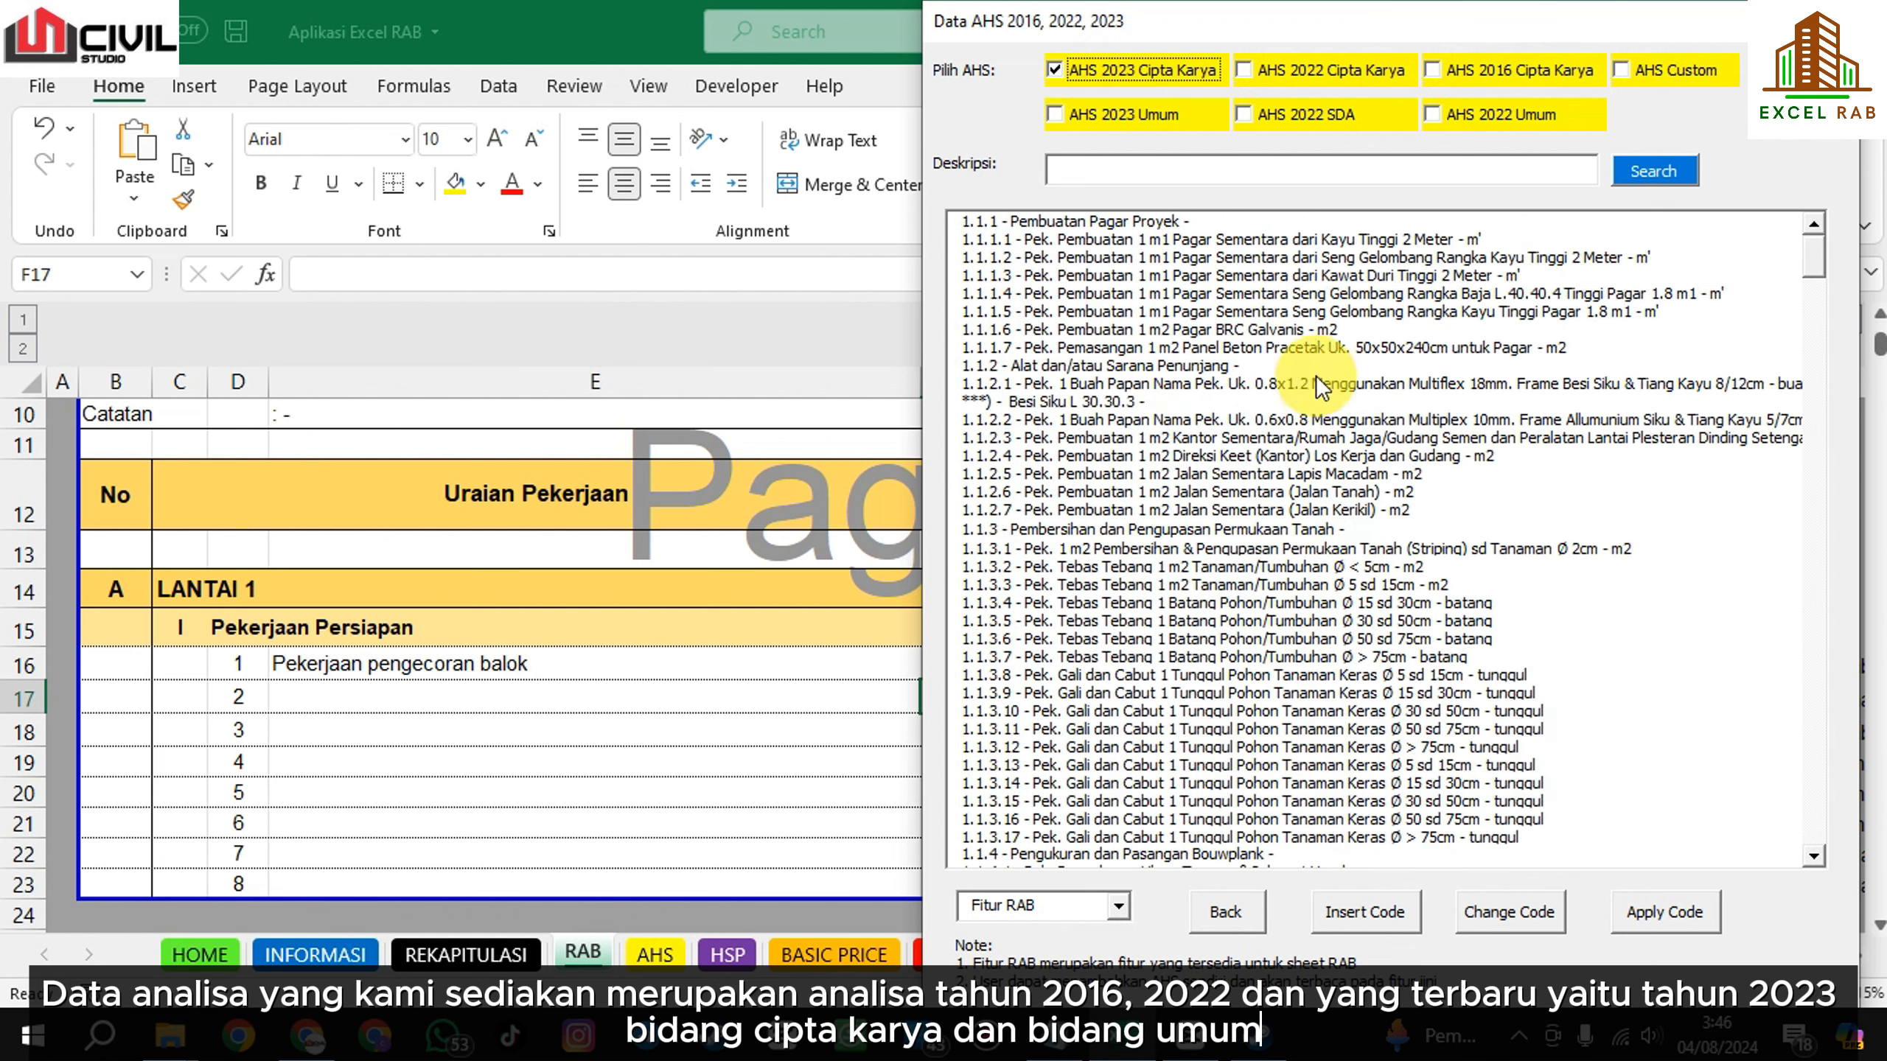
pyautogui.click(1300, 260)
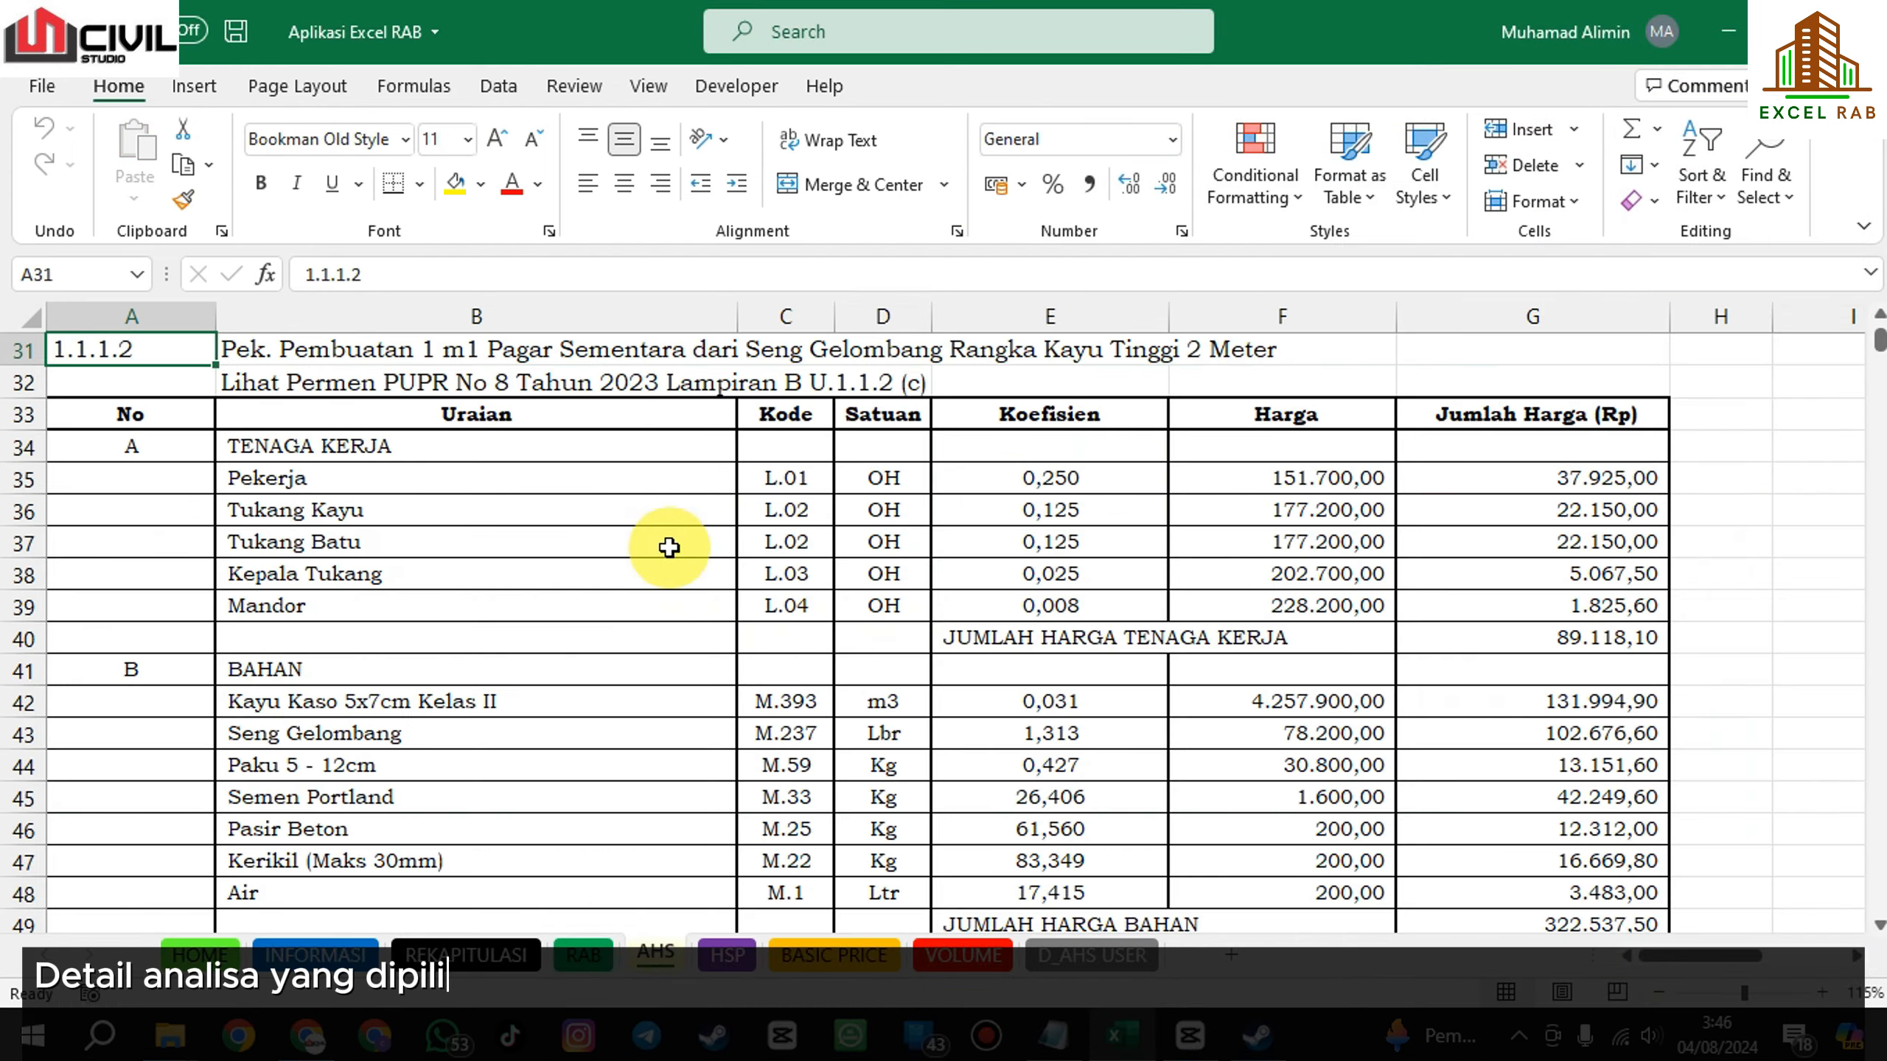
# Examine the labour and material unit prices and the cost summary of analysis 1.1.1.2 on the AHS sheet.
pyautogui.scroll(1, 725, 426)
pyautogui.scroll(-2, 1073, 611)
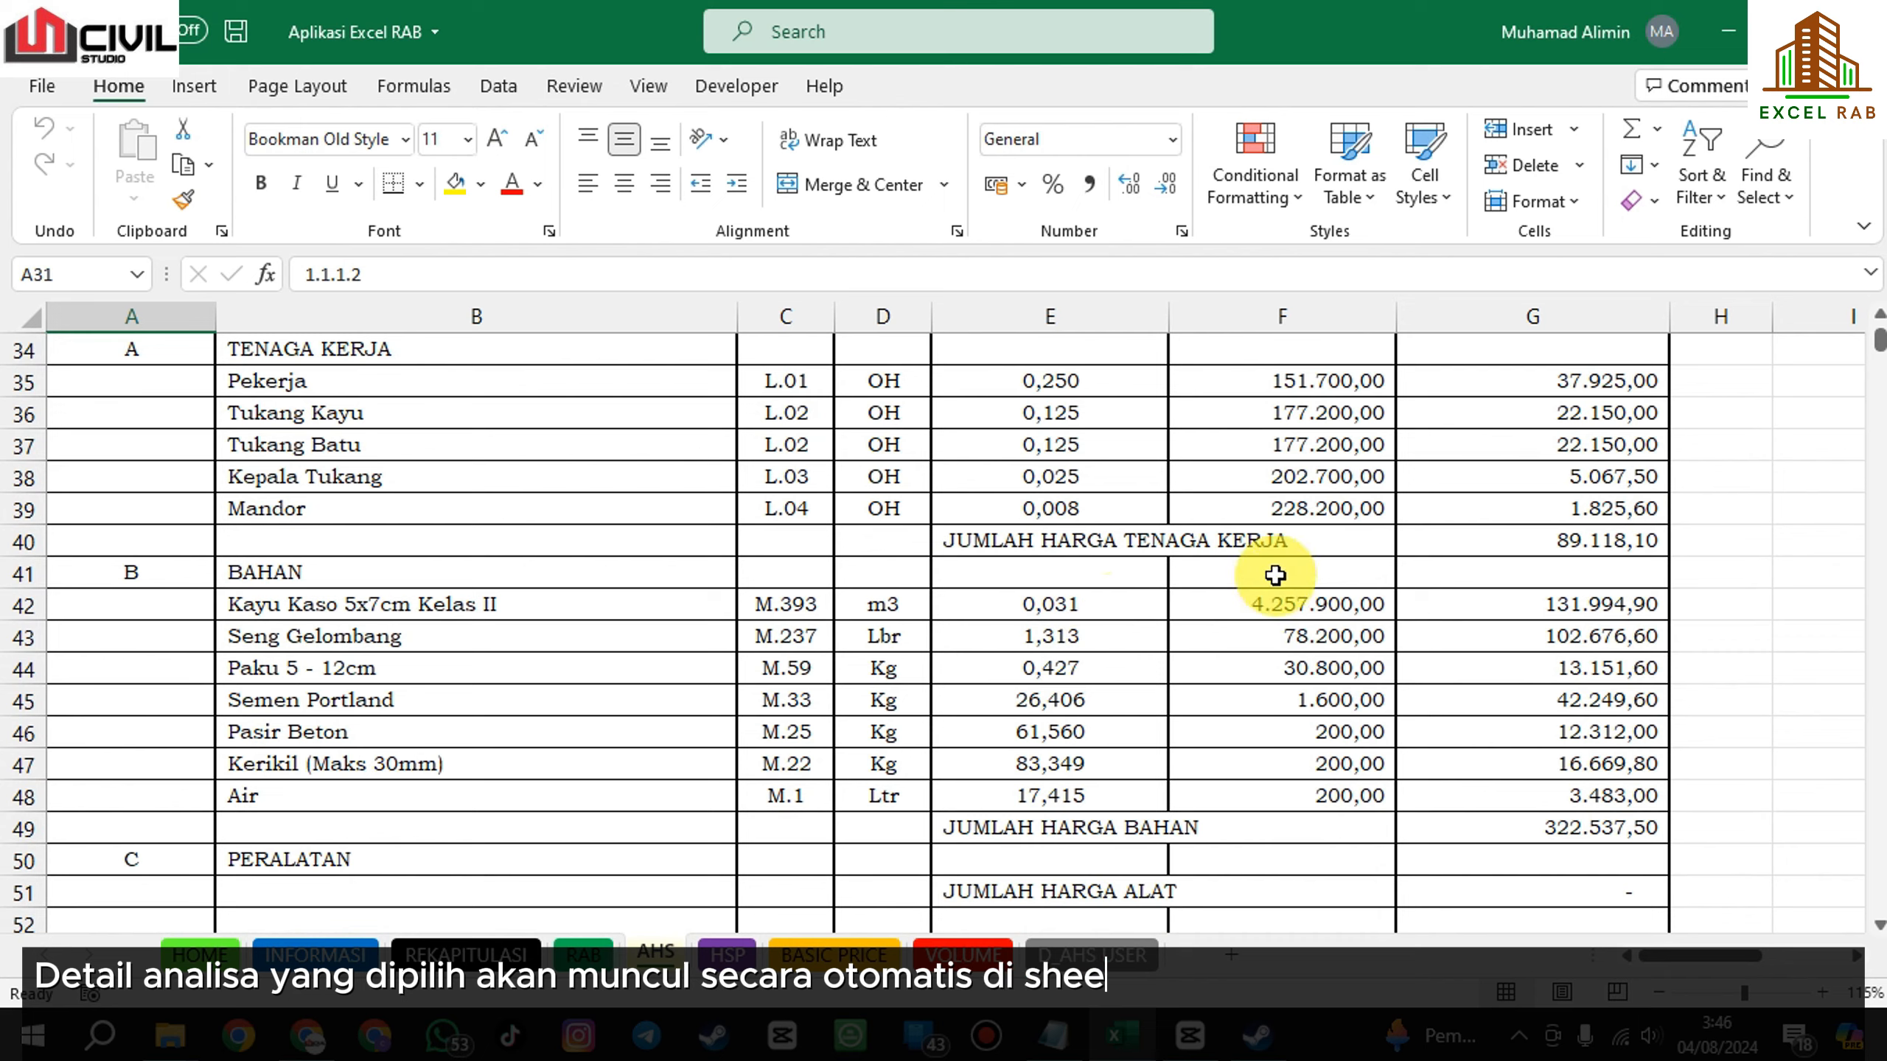
pyautogui.click(1293, 509)
pyautogui.click(1296, 473)
pyautogui.scroll(-1, 1289, 531)
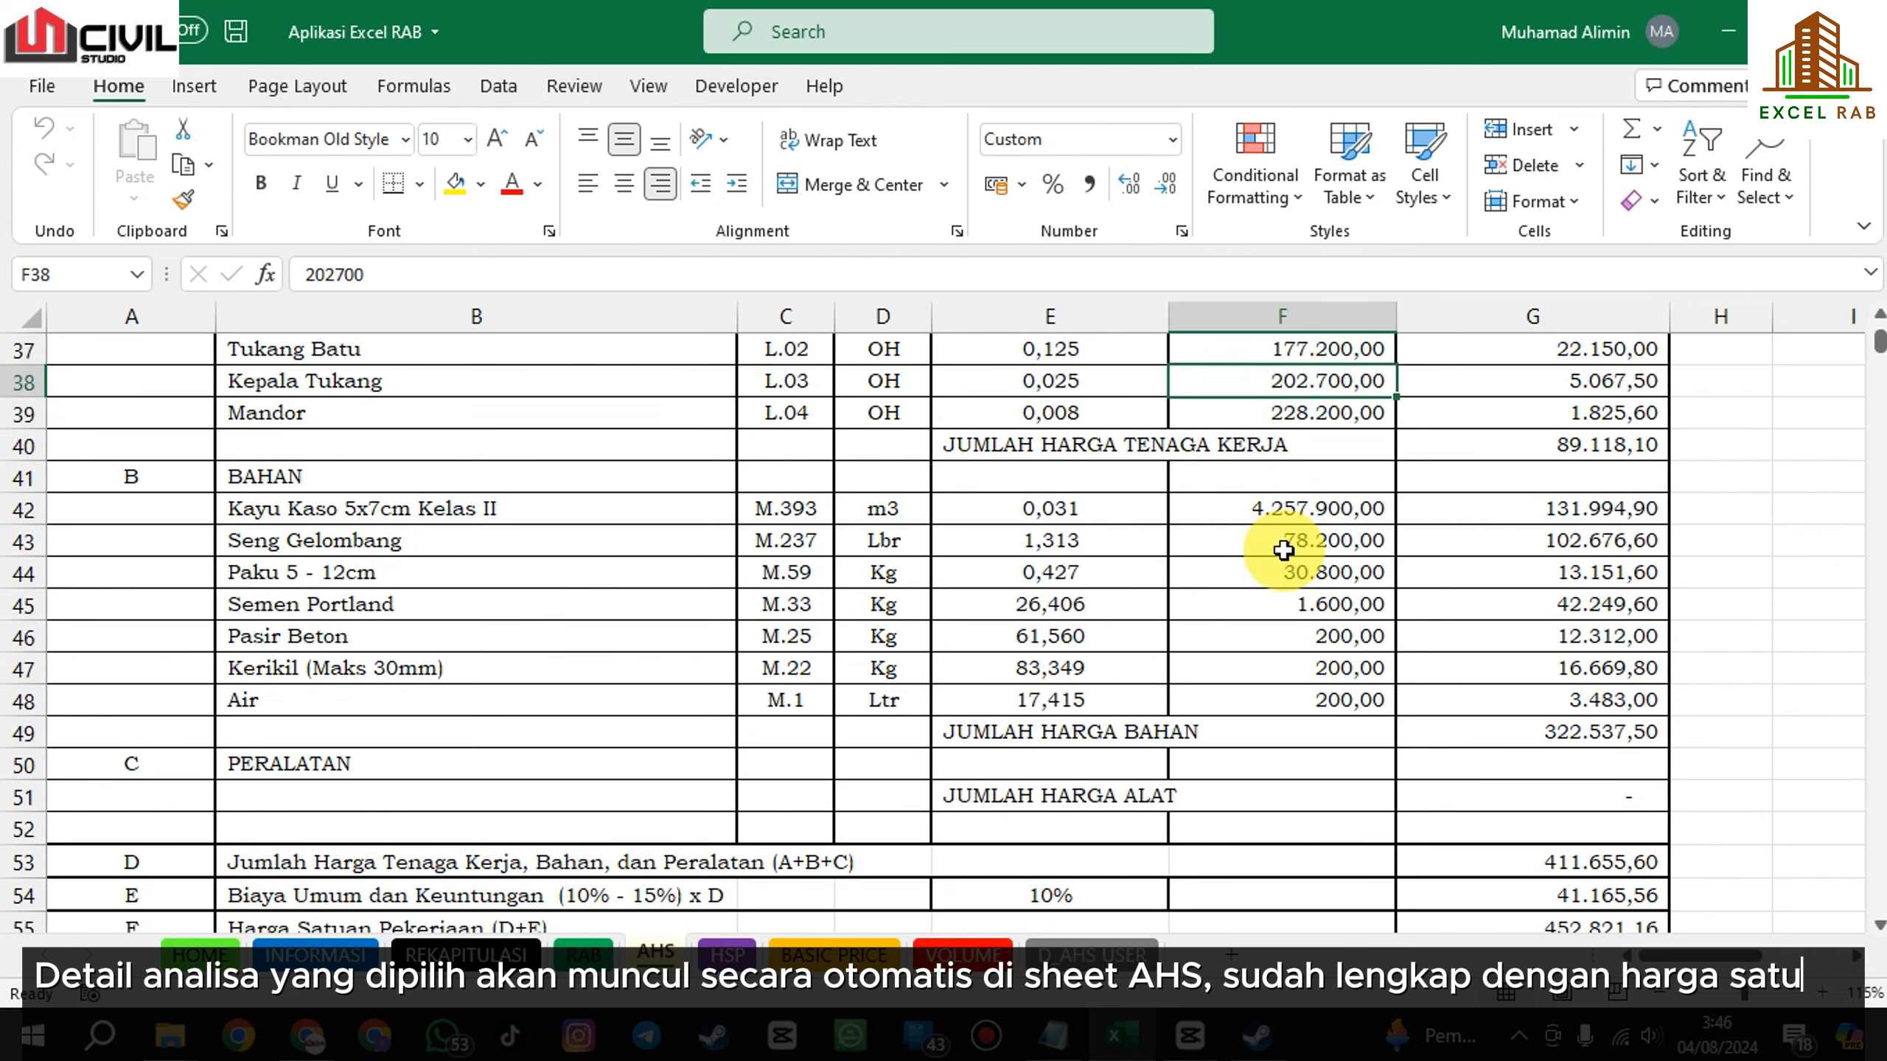
pyautogui.click(1292, 606)
pyautogui.scroll(-1, 1200, 653)
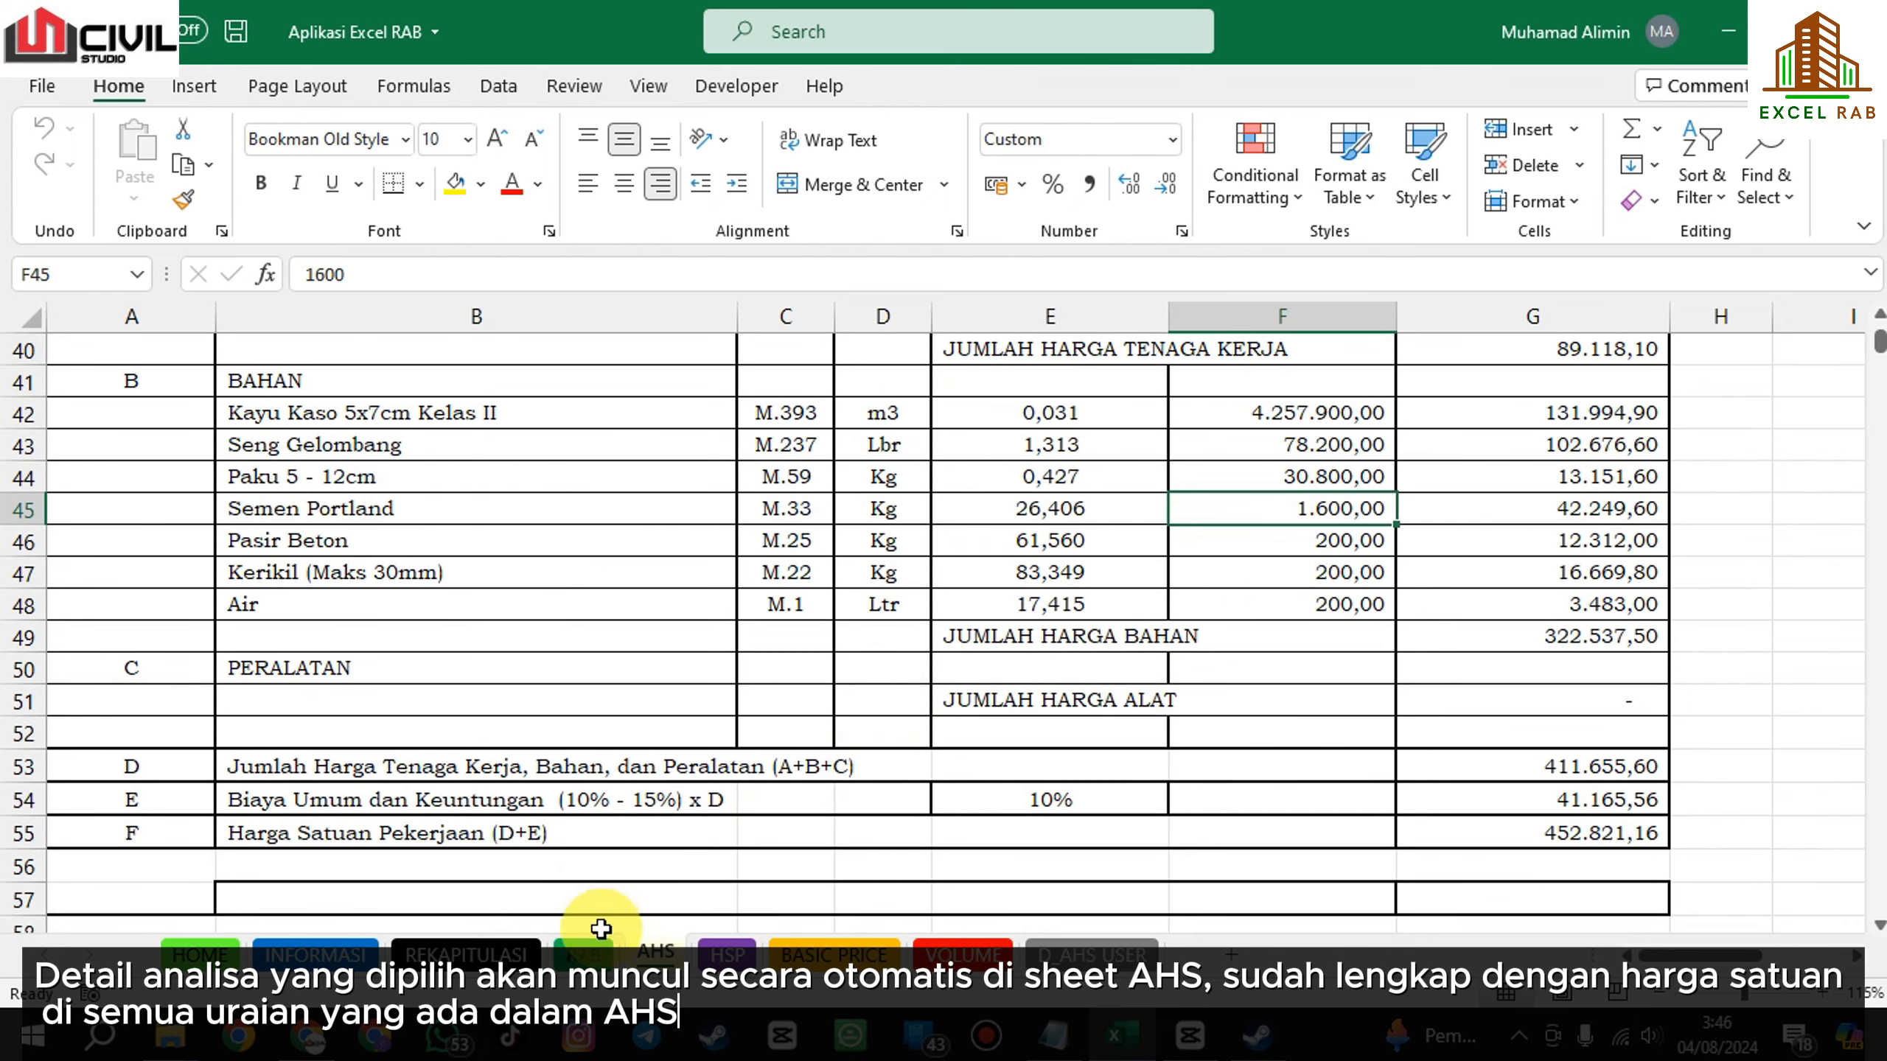
# Set the volume of item 2, the temporary fence, to 1 on the RAB sheet.
pyautogui.click(590, 950)
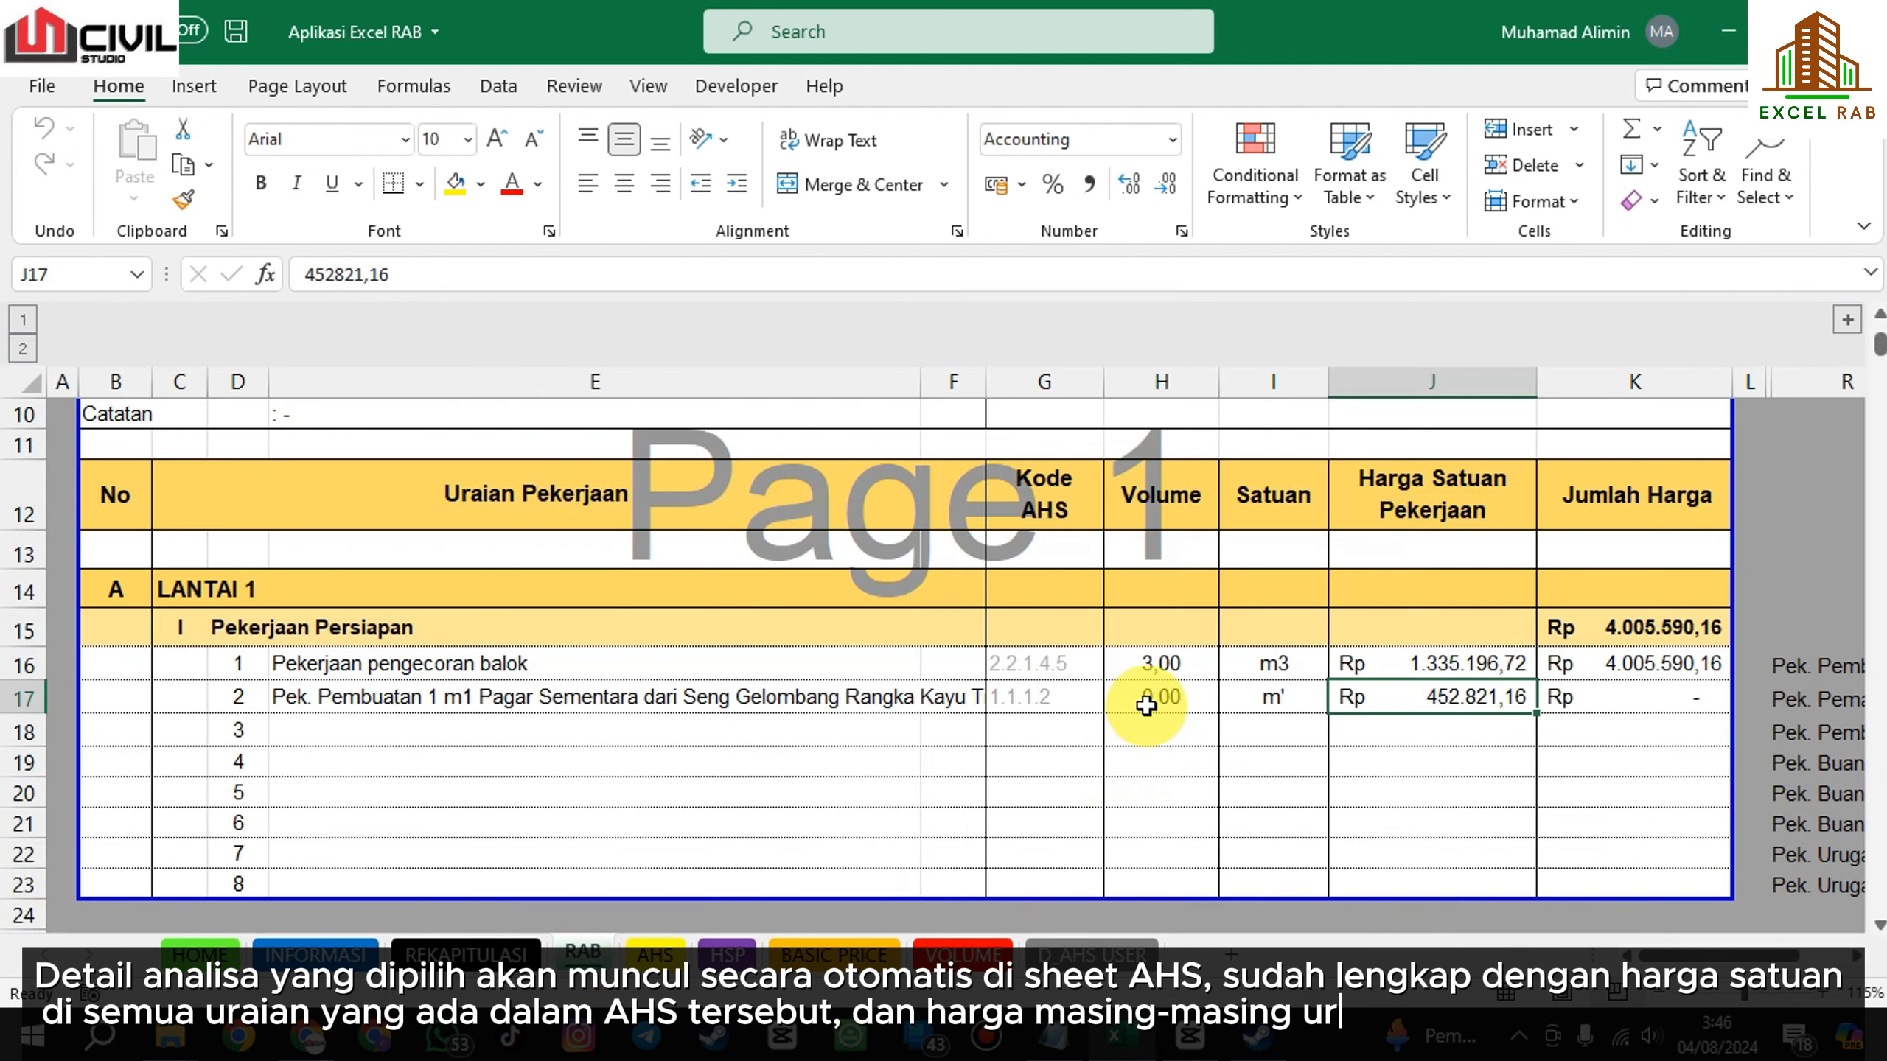
pyautogui.click(1146, 699)
pyautogui.write('1')
pyautogui.press('Return')
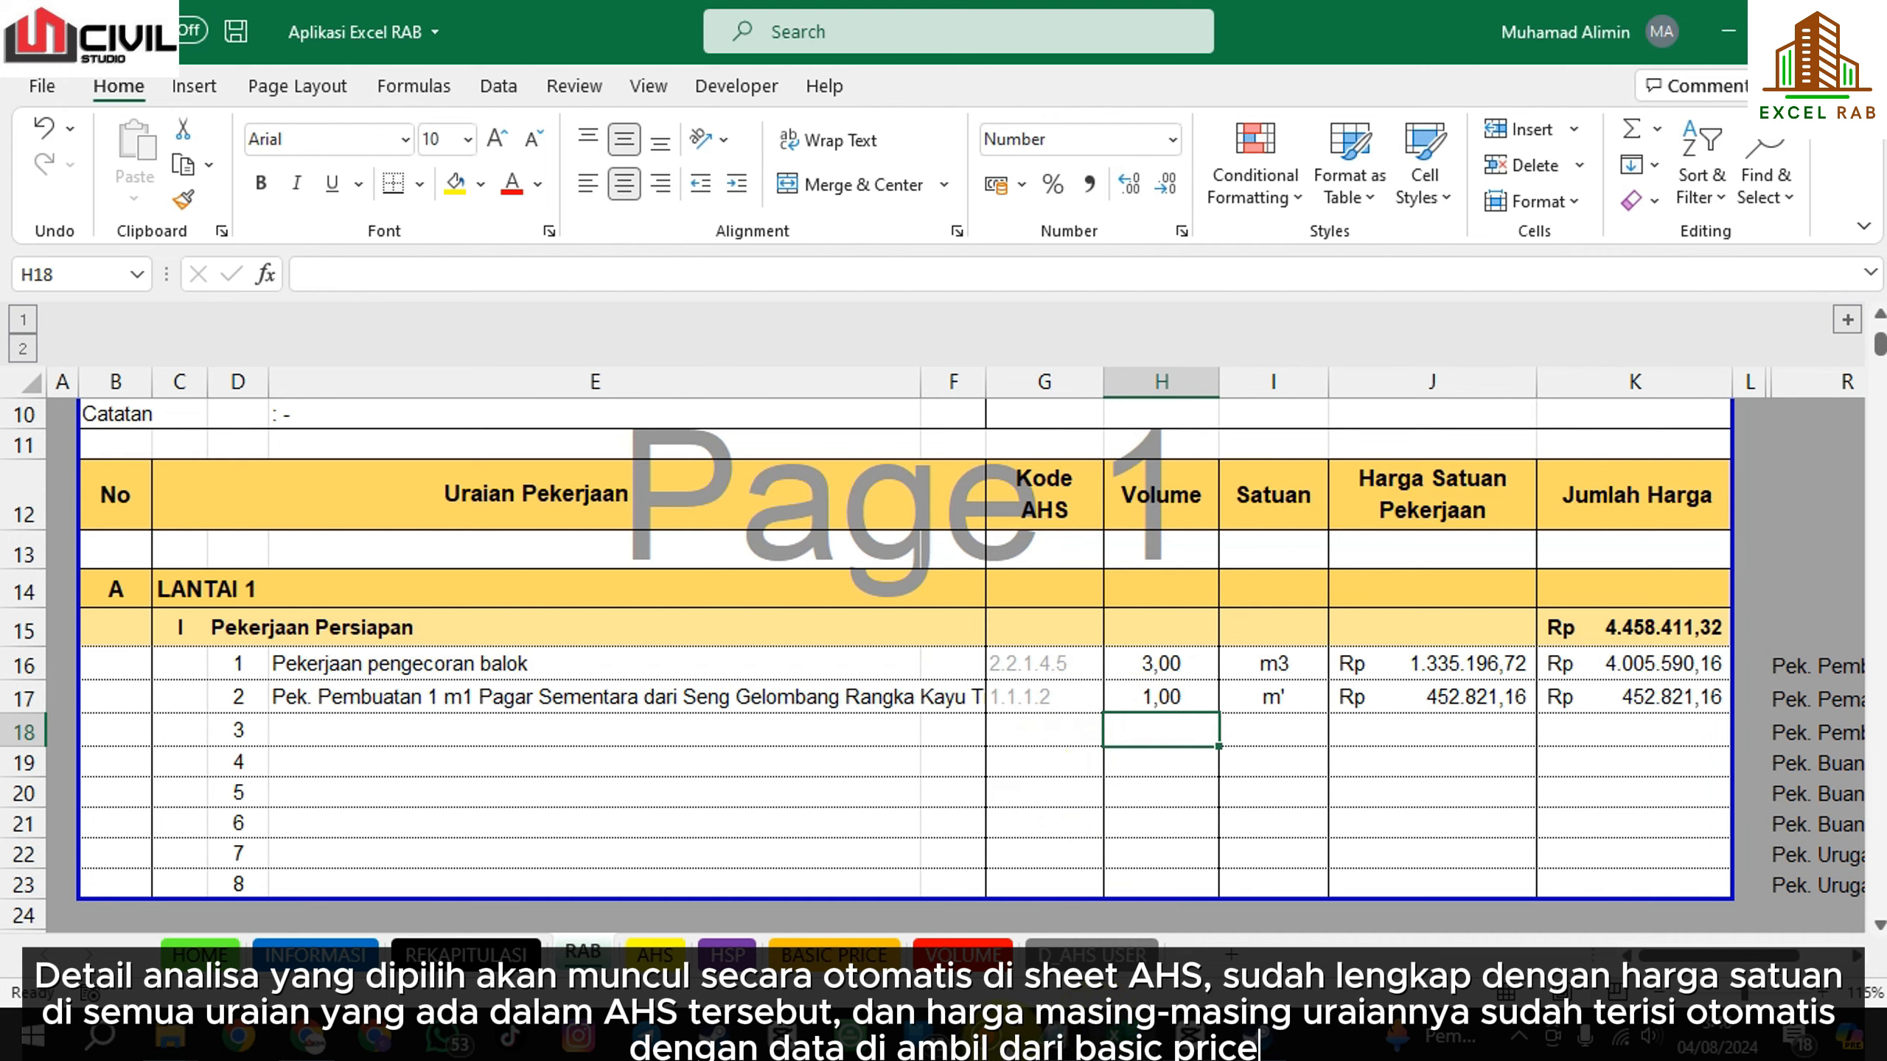
pyautogui.click(991, 1031)
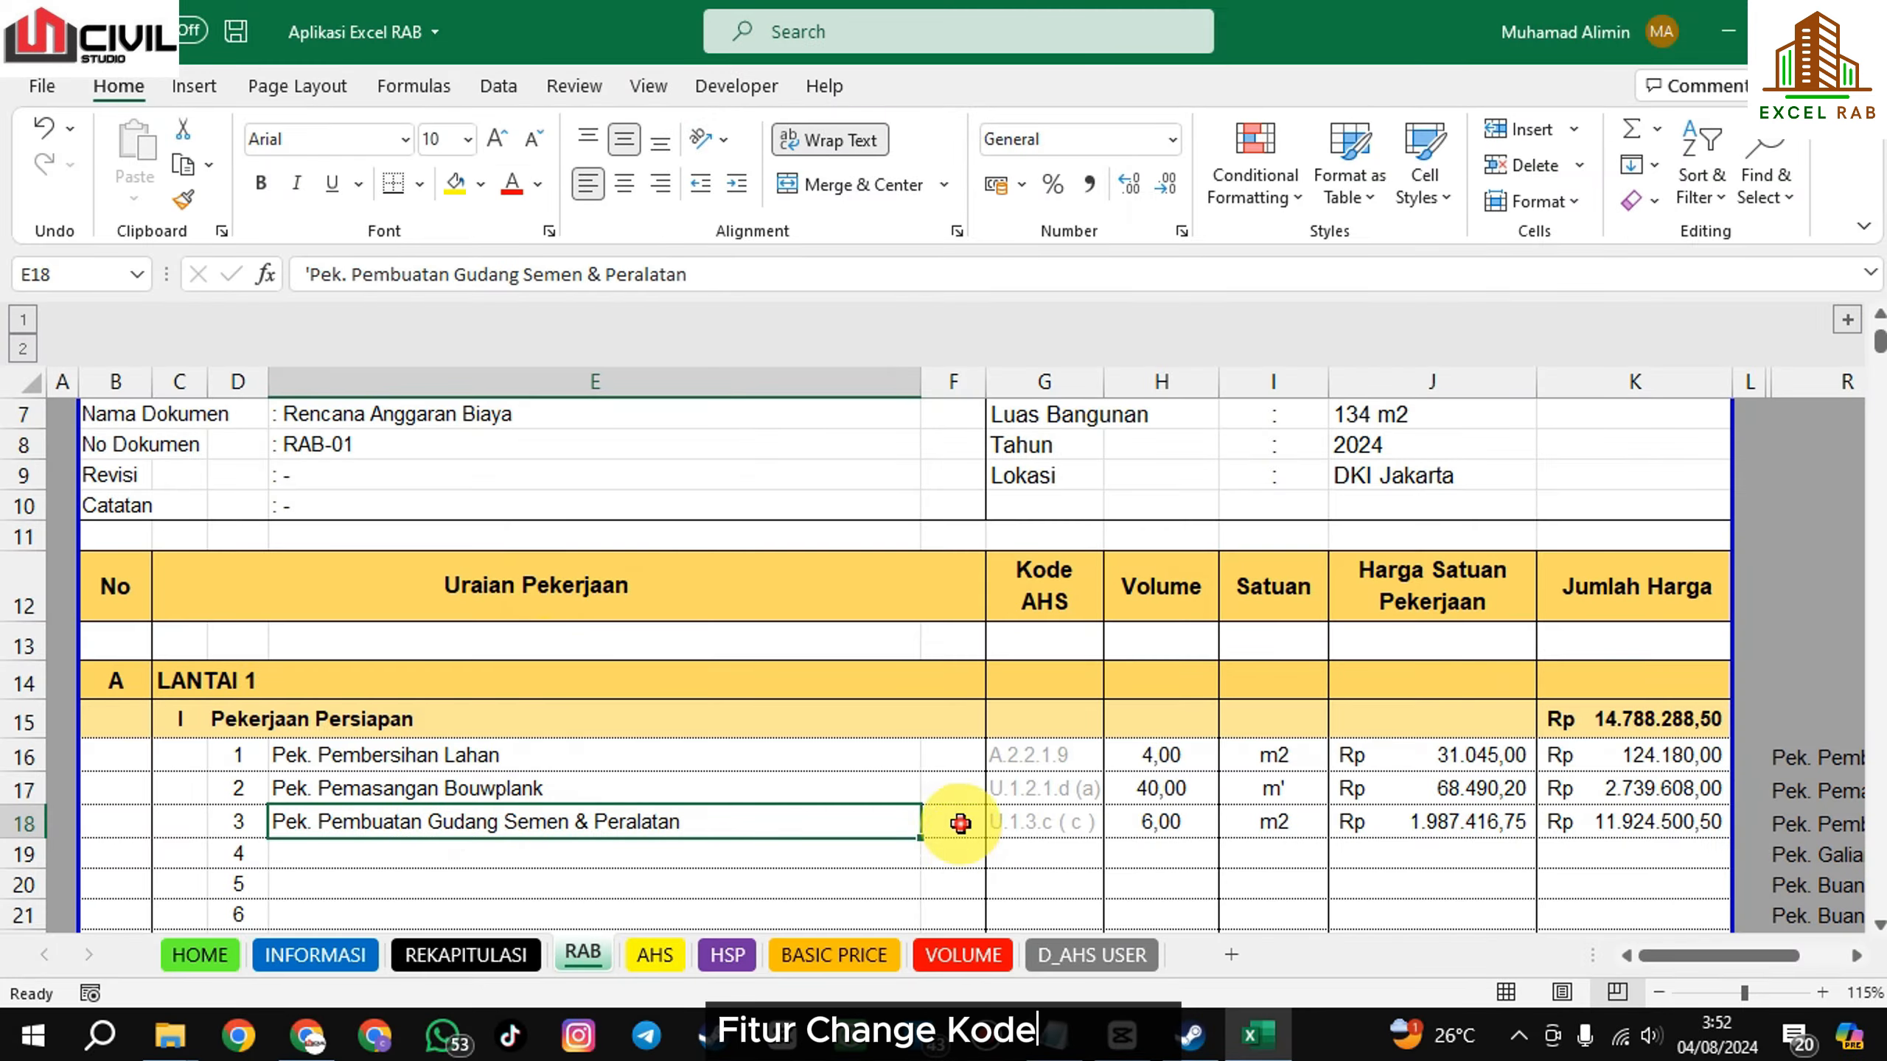
# Change item 3 of Pekerjaan Persiapan to analysis code 1.1.1.3, the 2-metre barbed-wire temporary fence, from AHS 2023 Cipta Karya.
pyautogui.click(938, 825)
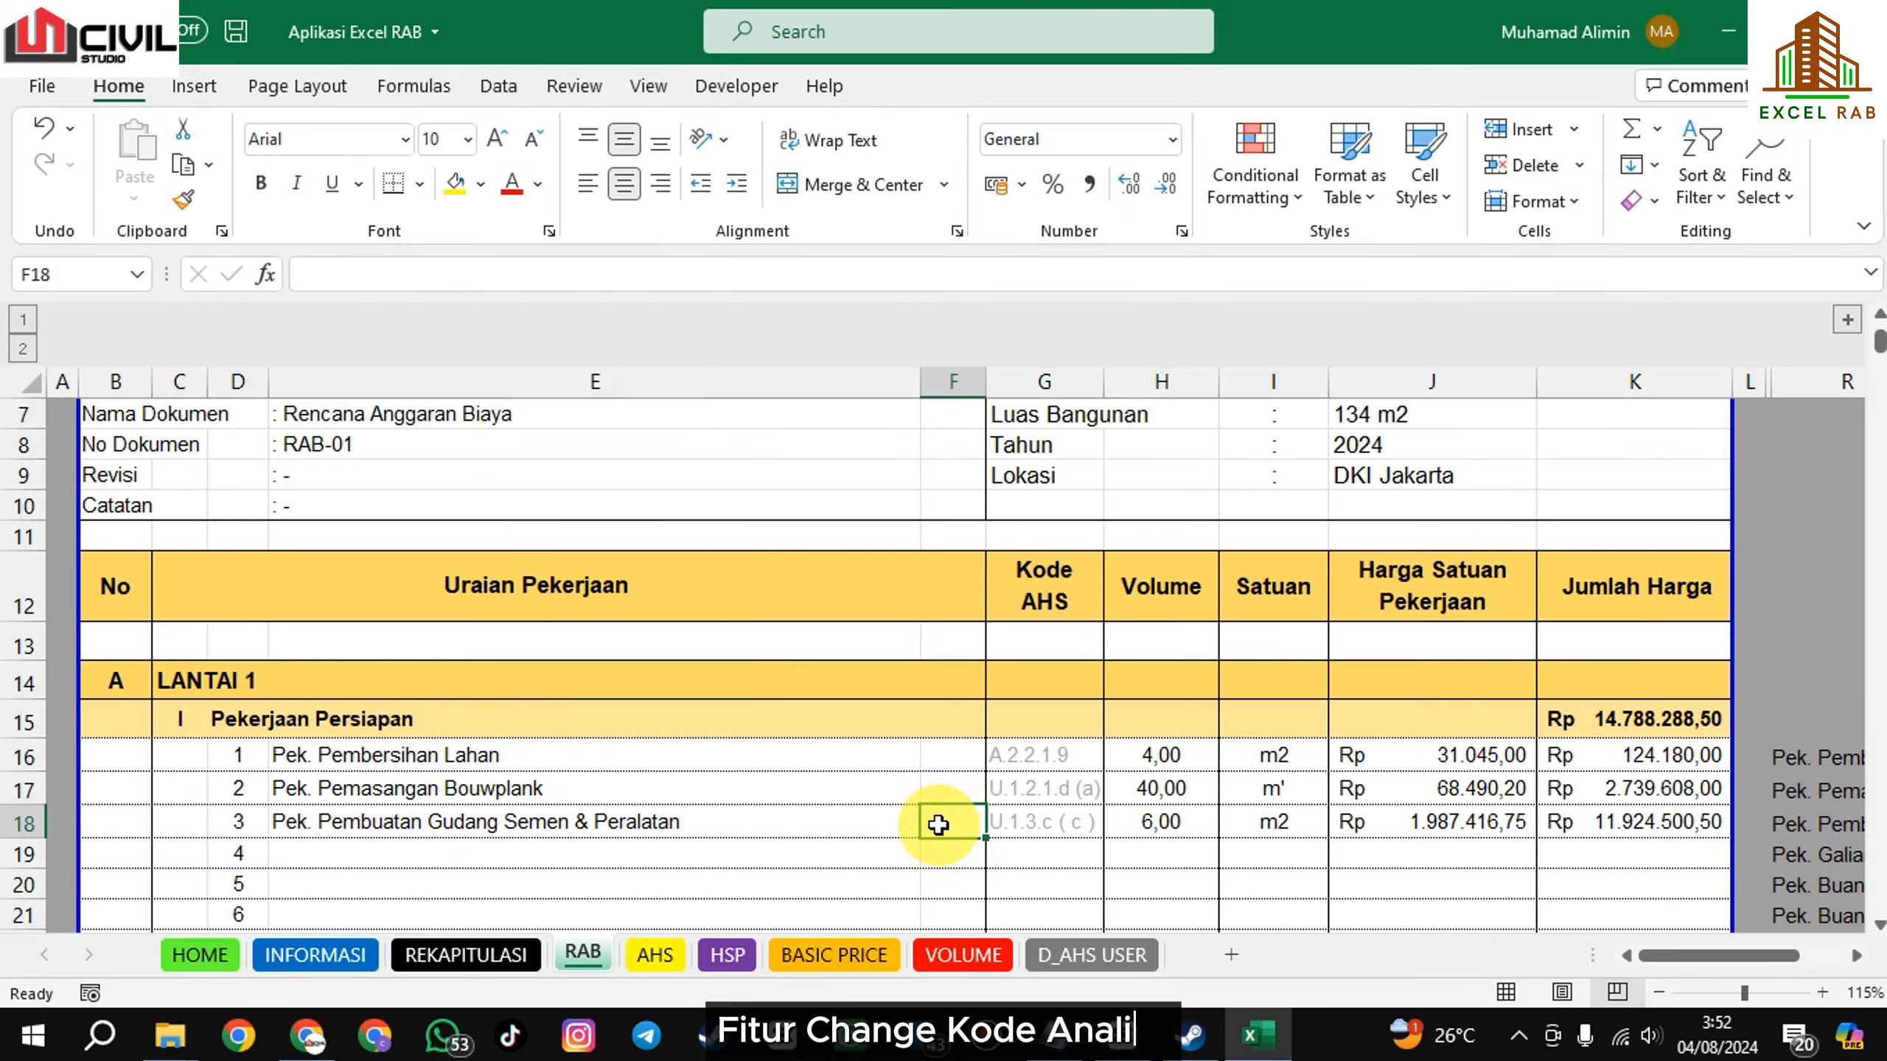
pyautogui.doubleClick(954, 816)
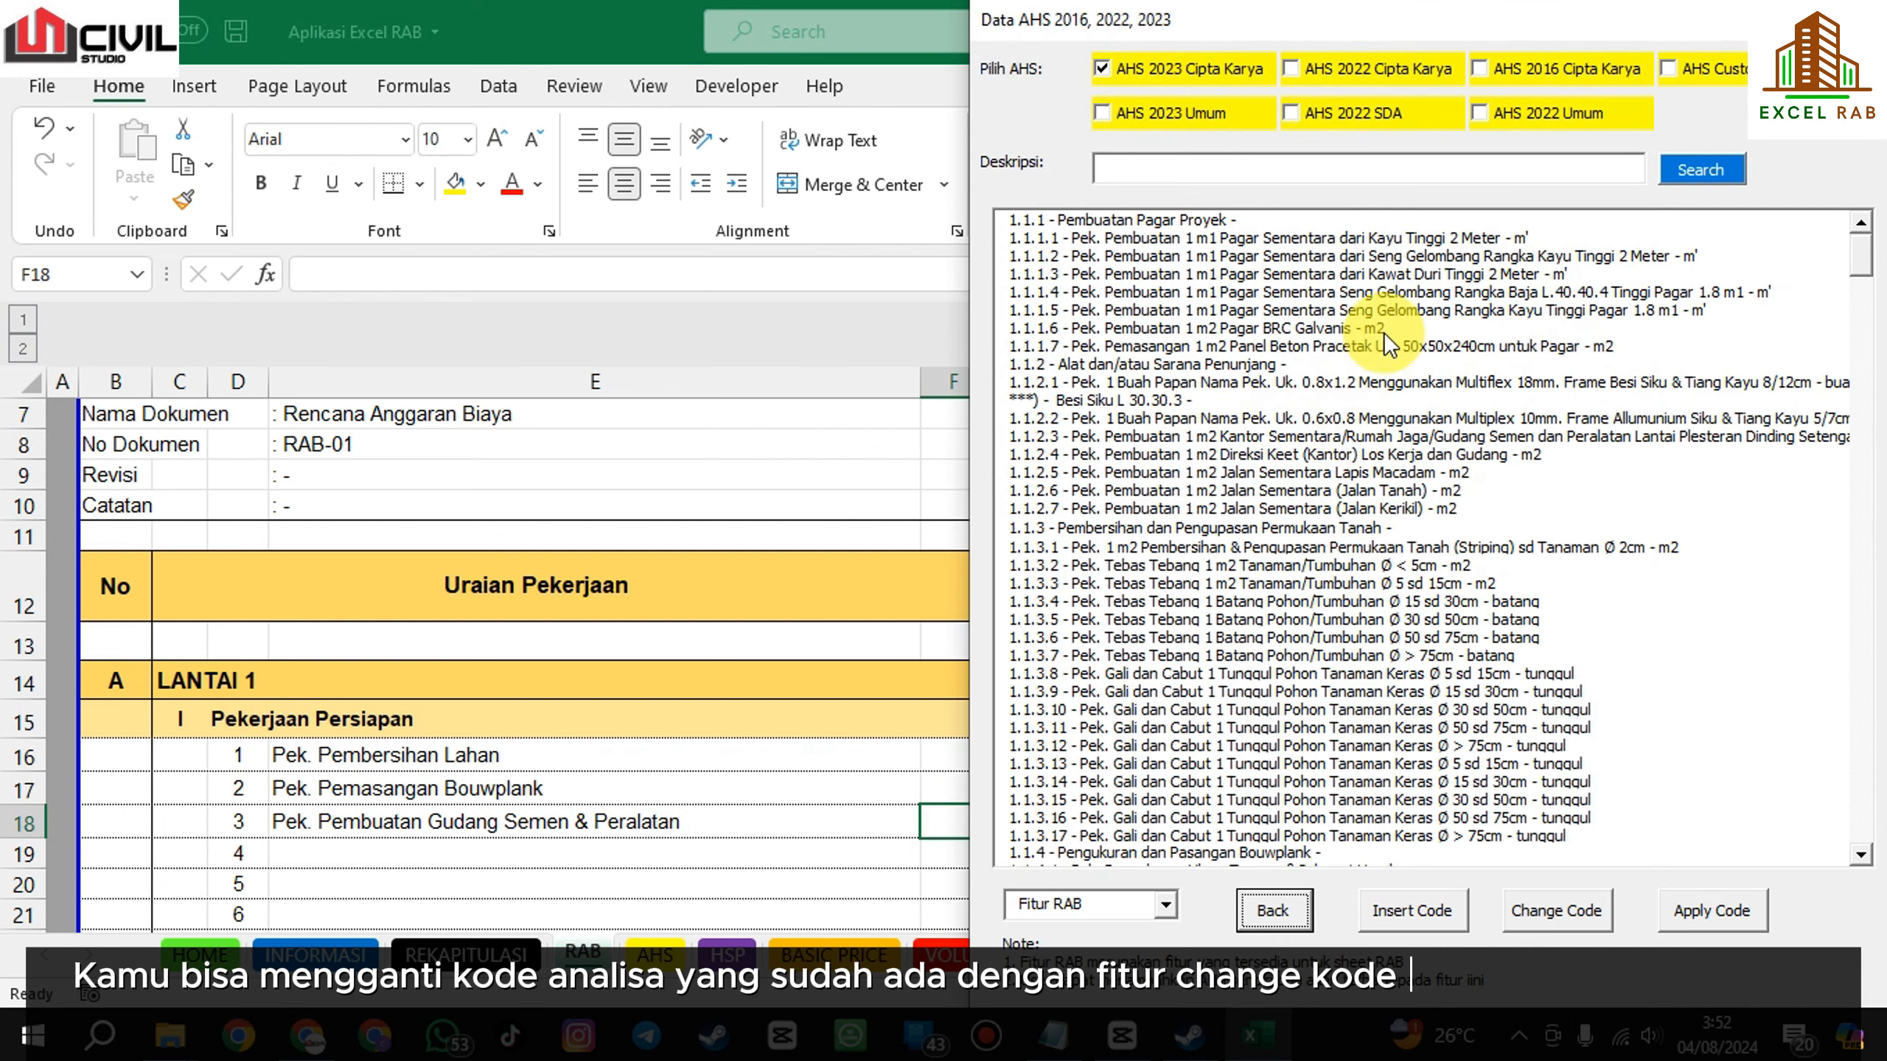
pyautogui.click(1534, 274)
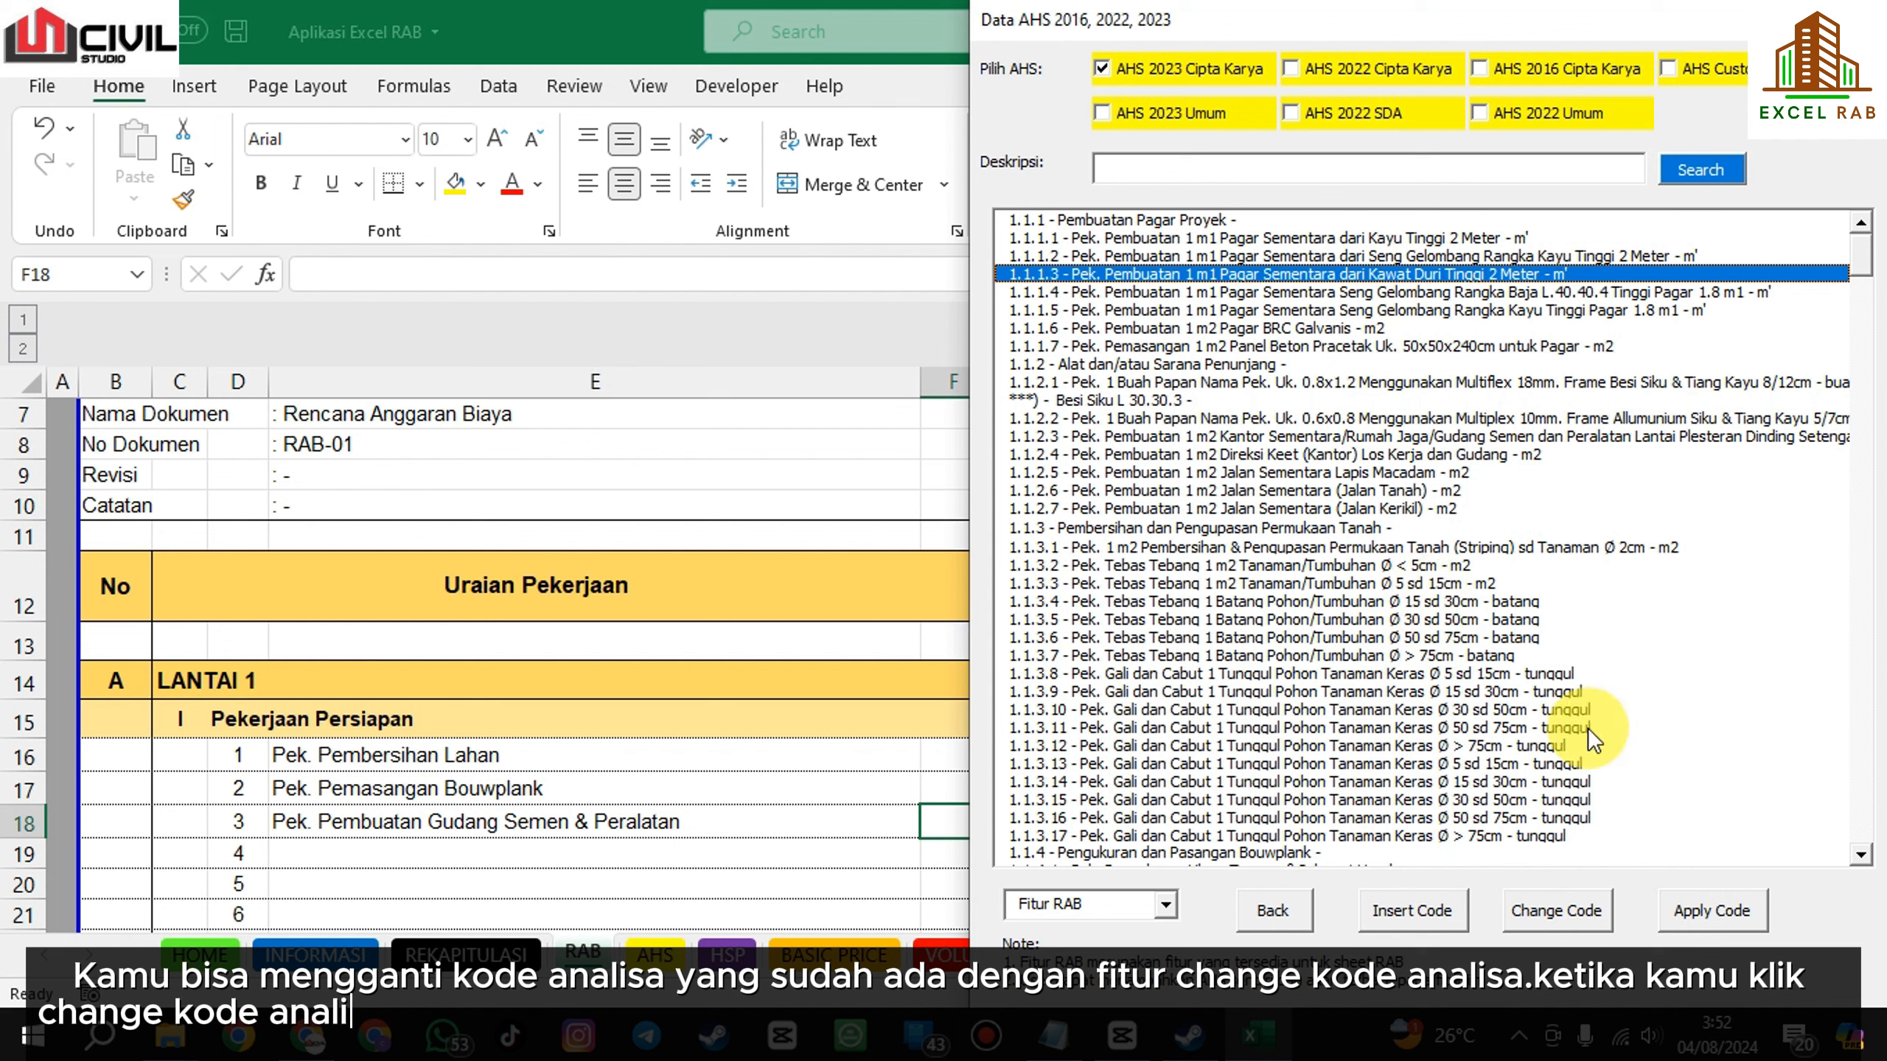
pyautogui.click(1566, 910)
pyautogui.click(1021, 603)
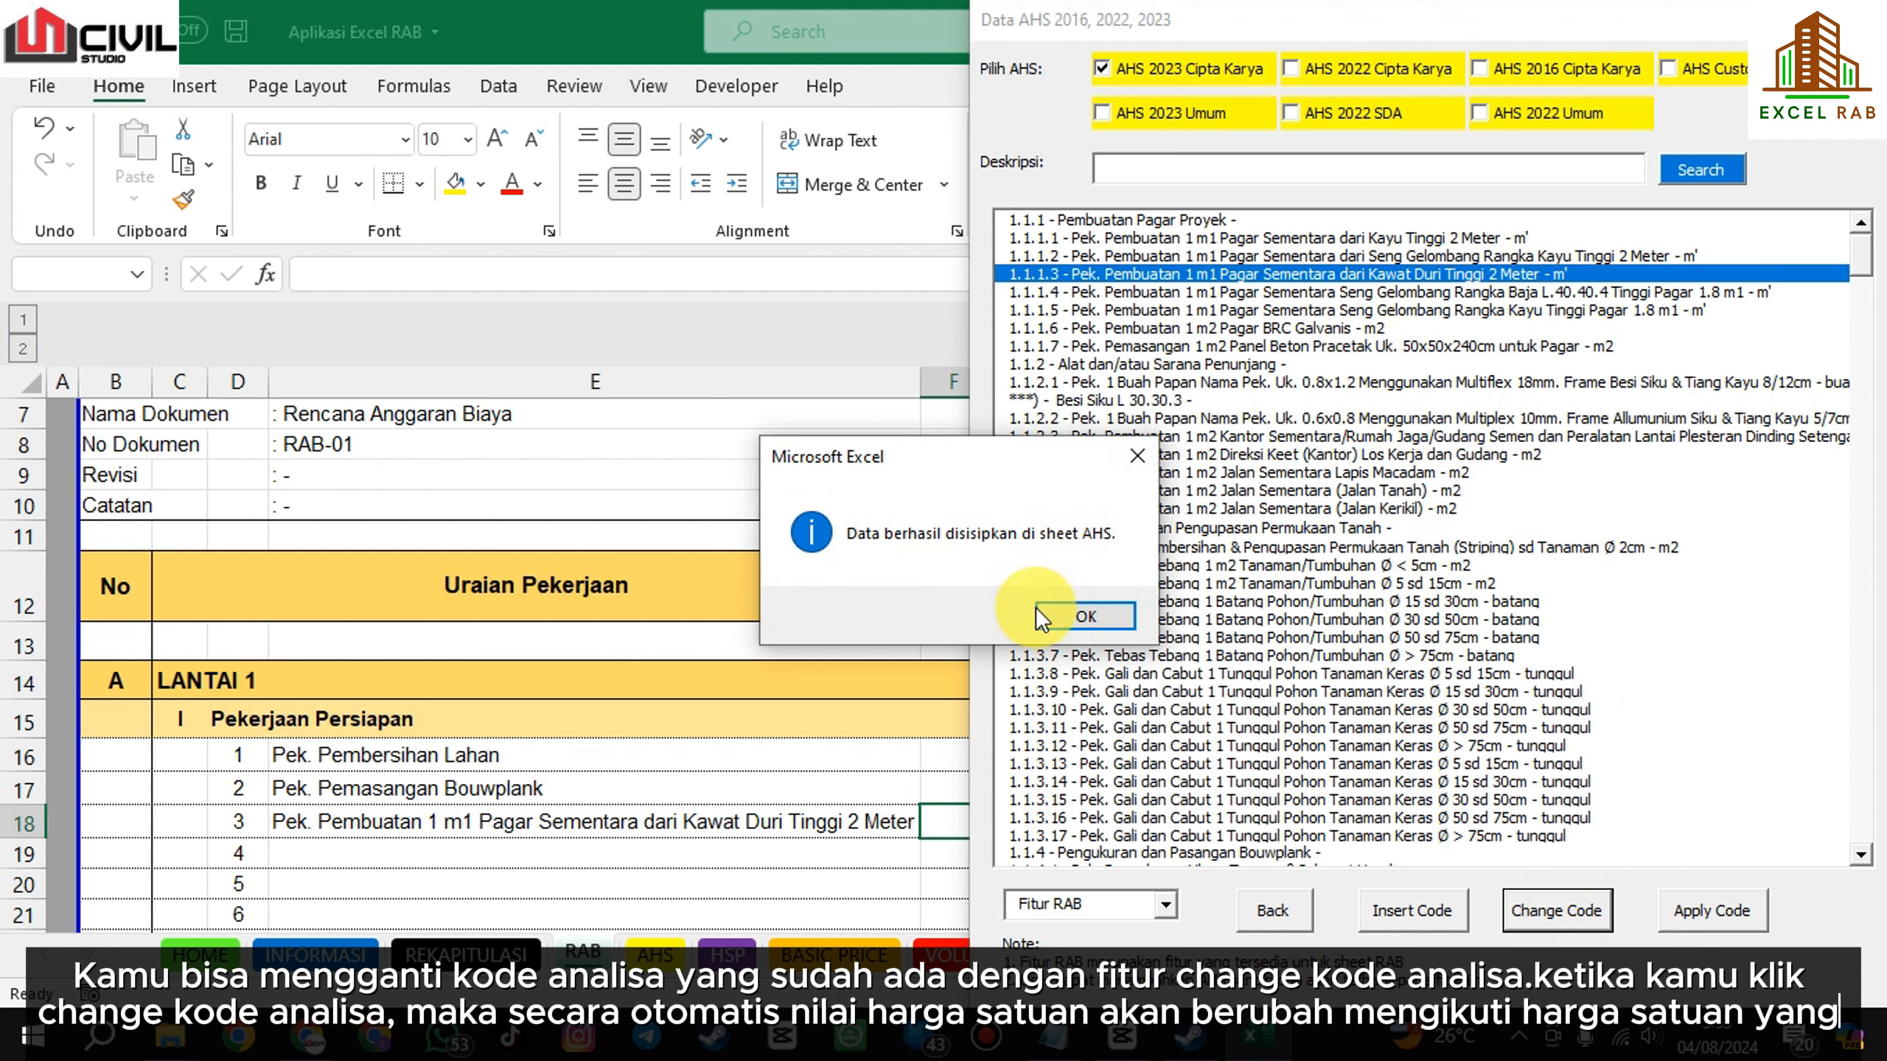
pyautogui.click(1048, 603)
pyautogui.click(1040, 603)
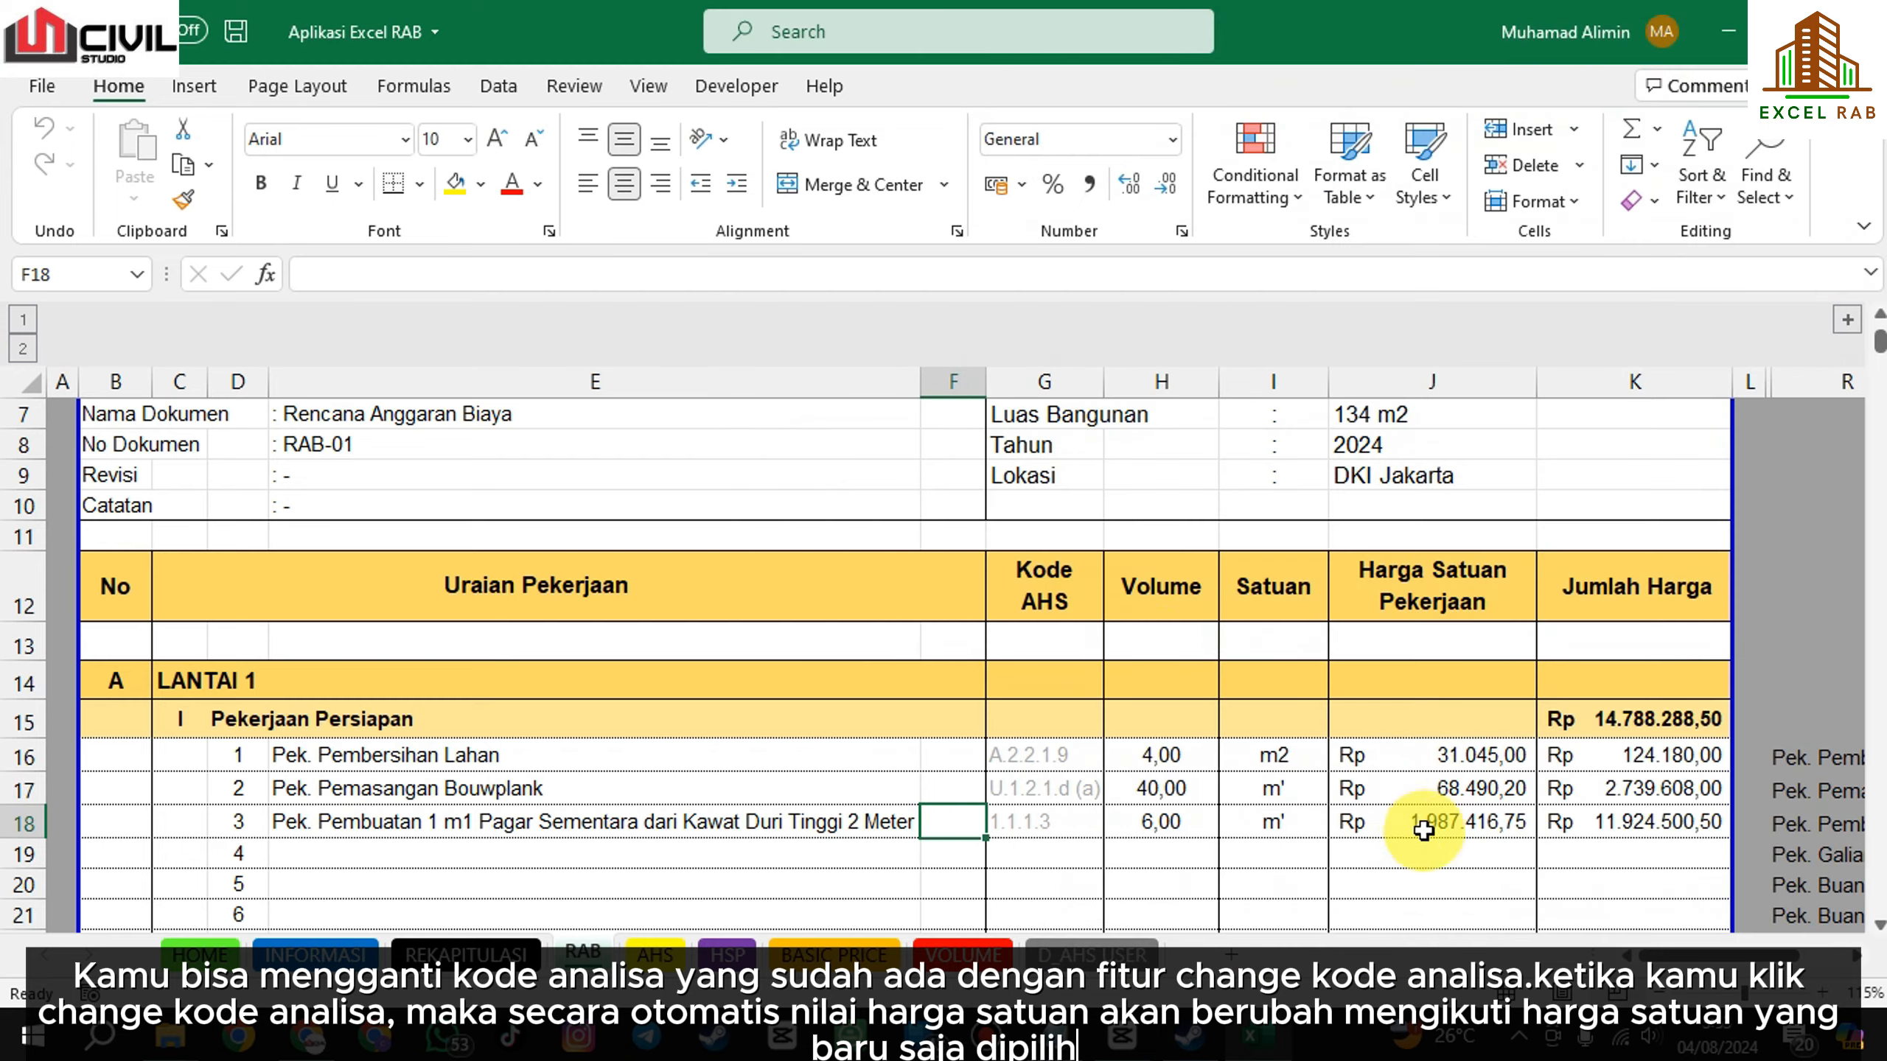
# Examine the labour, material and total costs of analysis 1.1.1.3 on the AHS sheet, and return to the RAB sheet.
pyautogui.doubleClick(1383, 819)
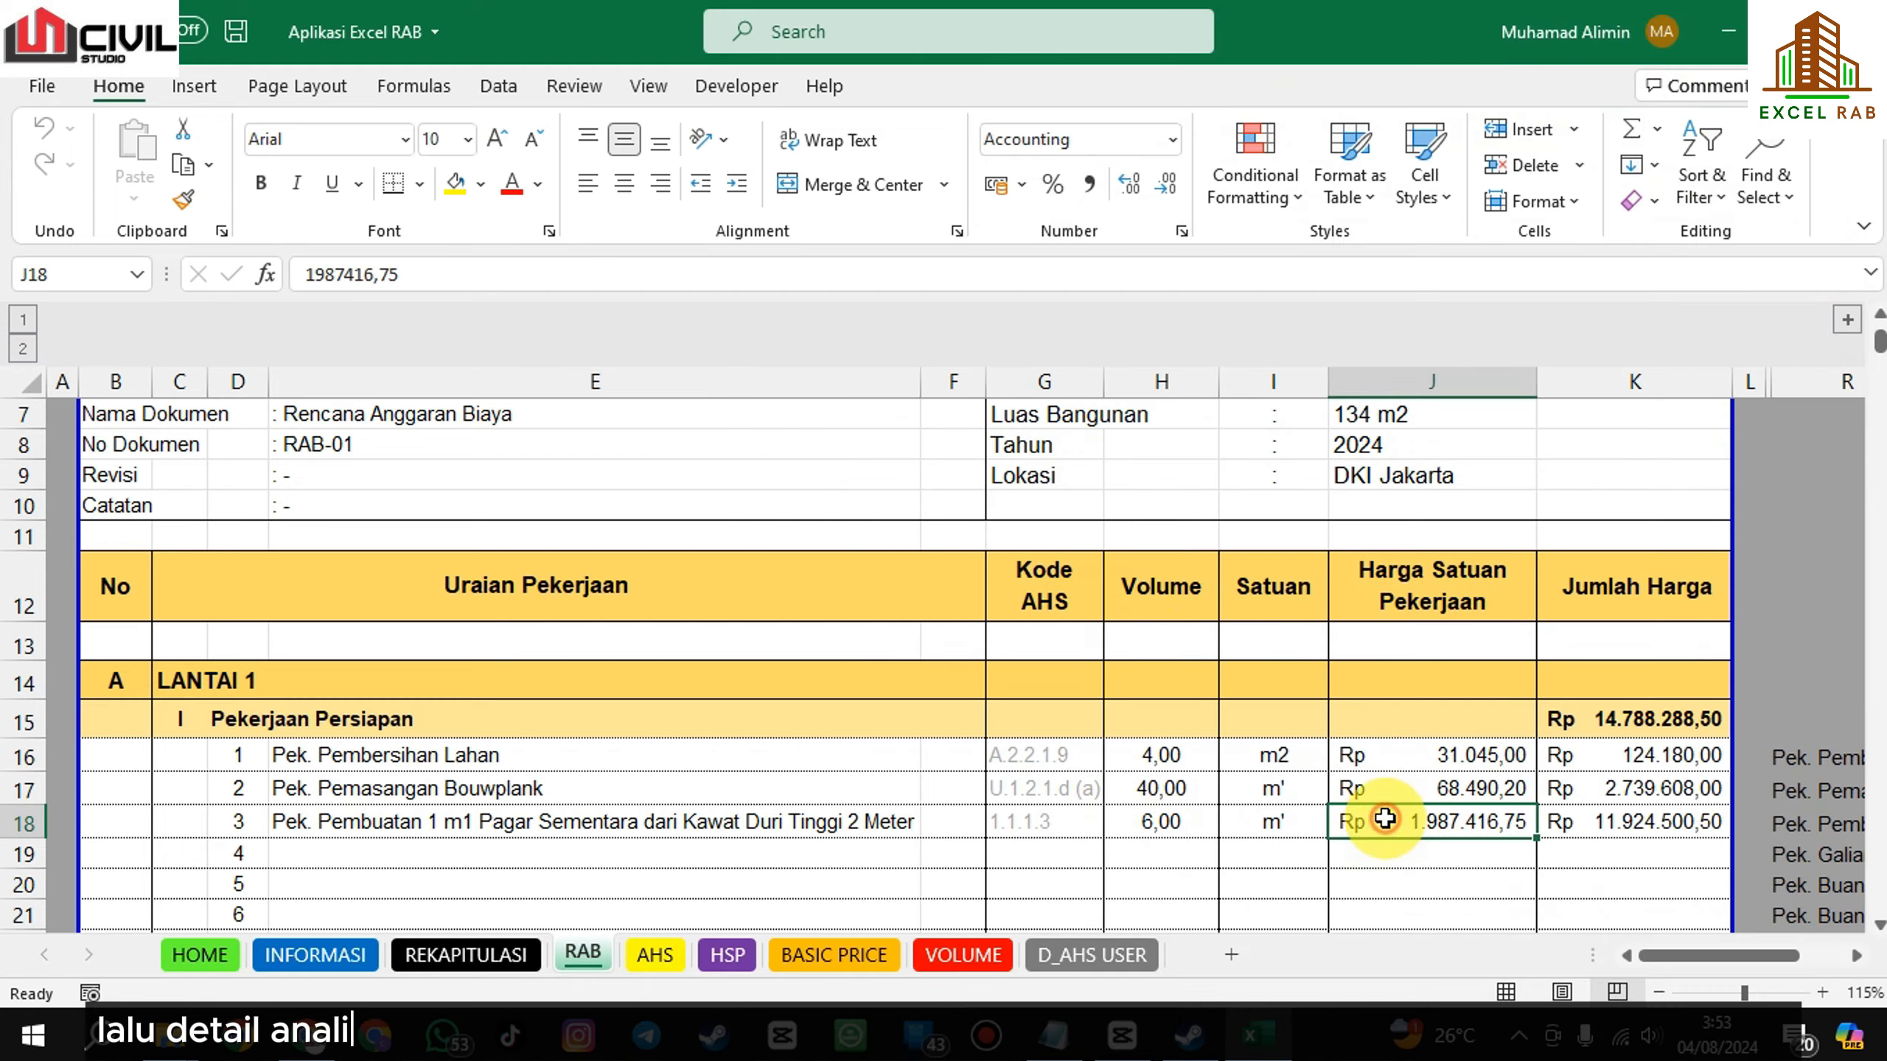
pyautogui.scroll(1, 561, 513)
pyautogui.scroll(-3, 561, 513)
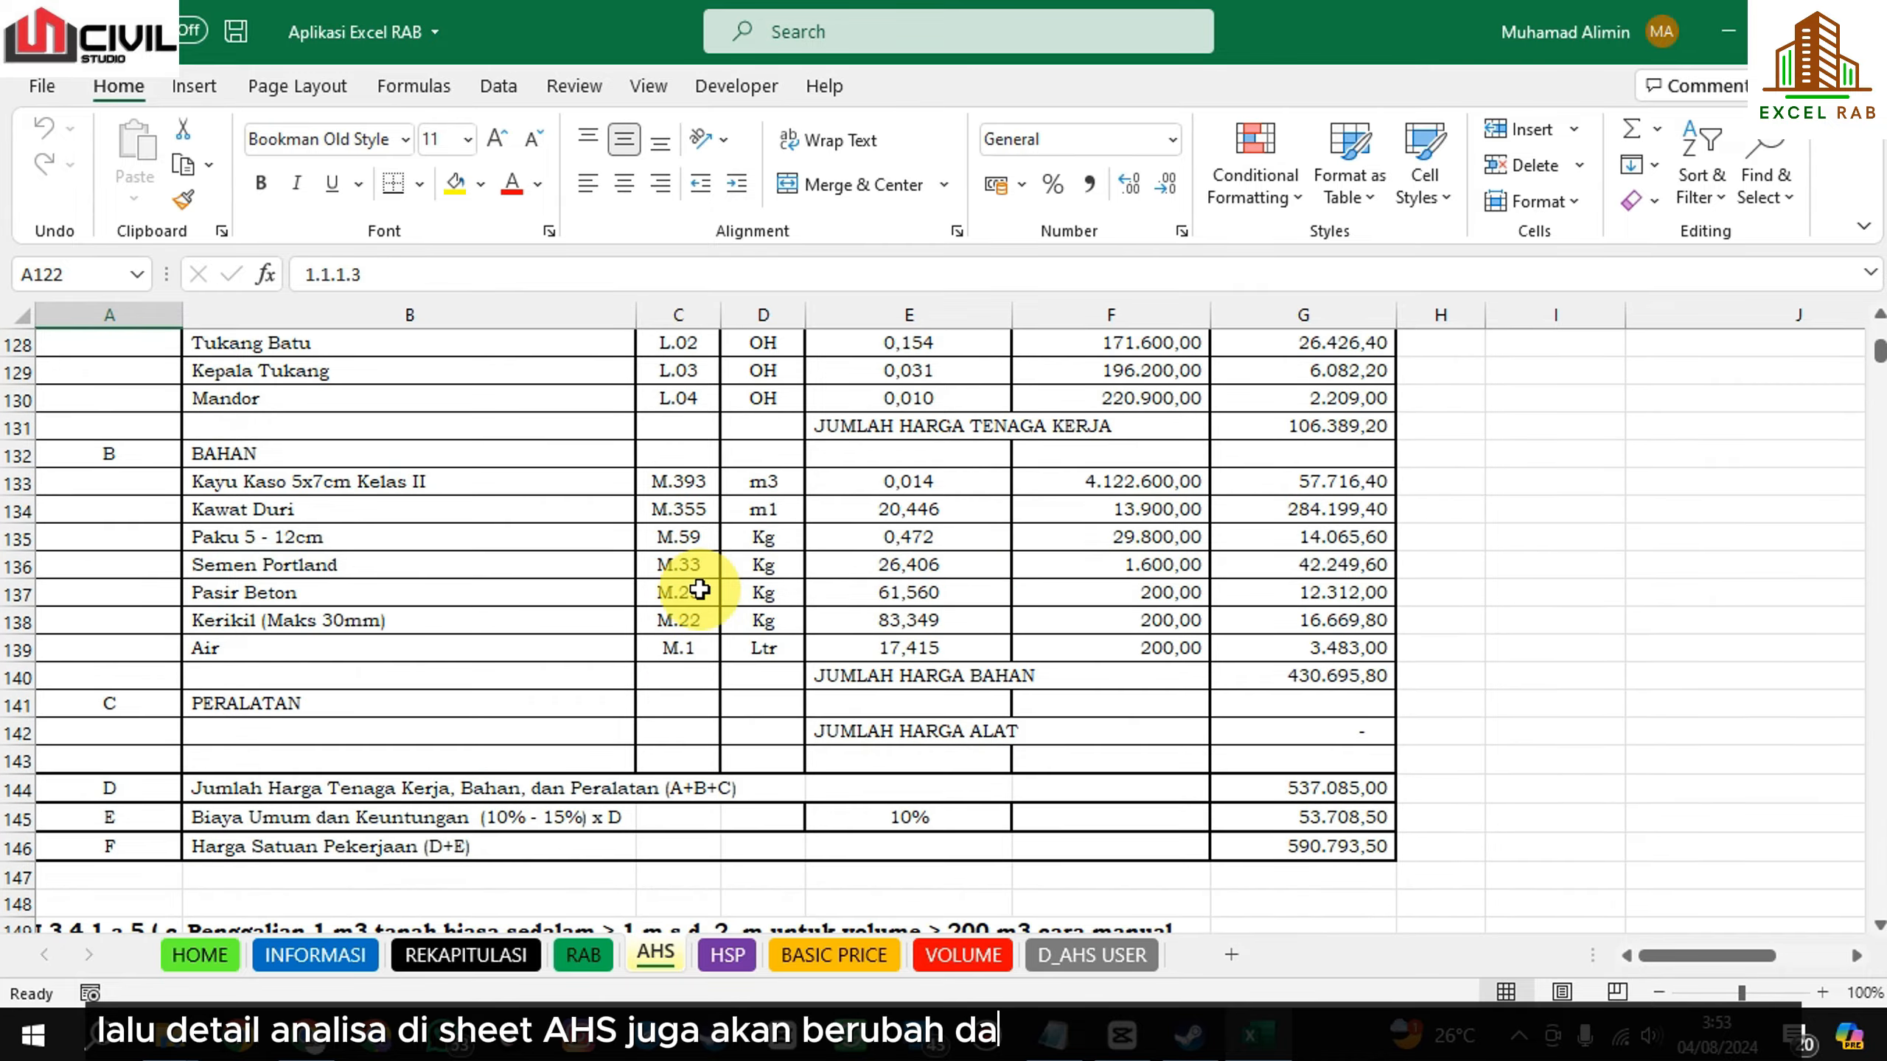
pyautogui.scroll(2, 694, 590)
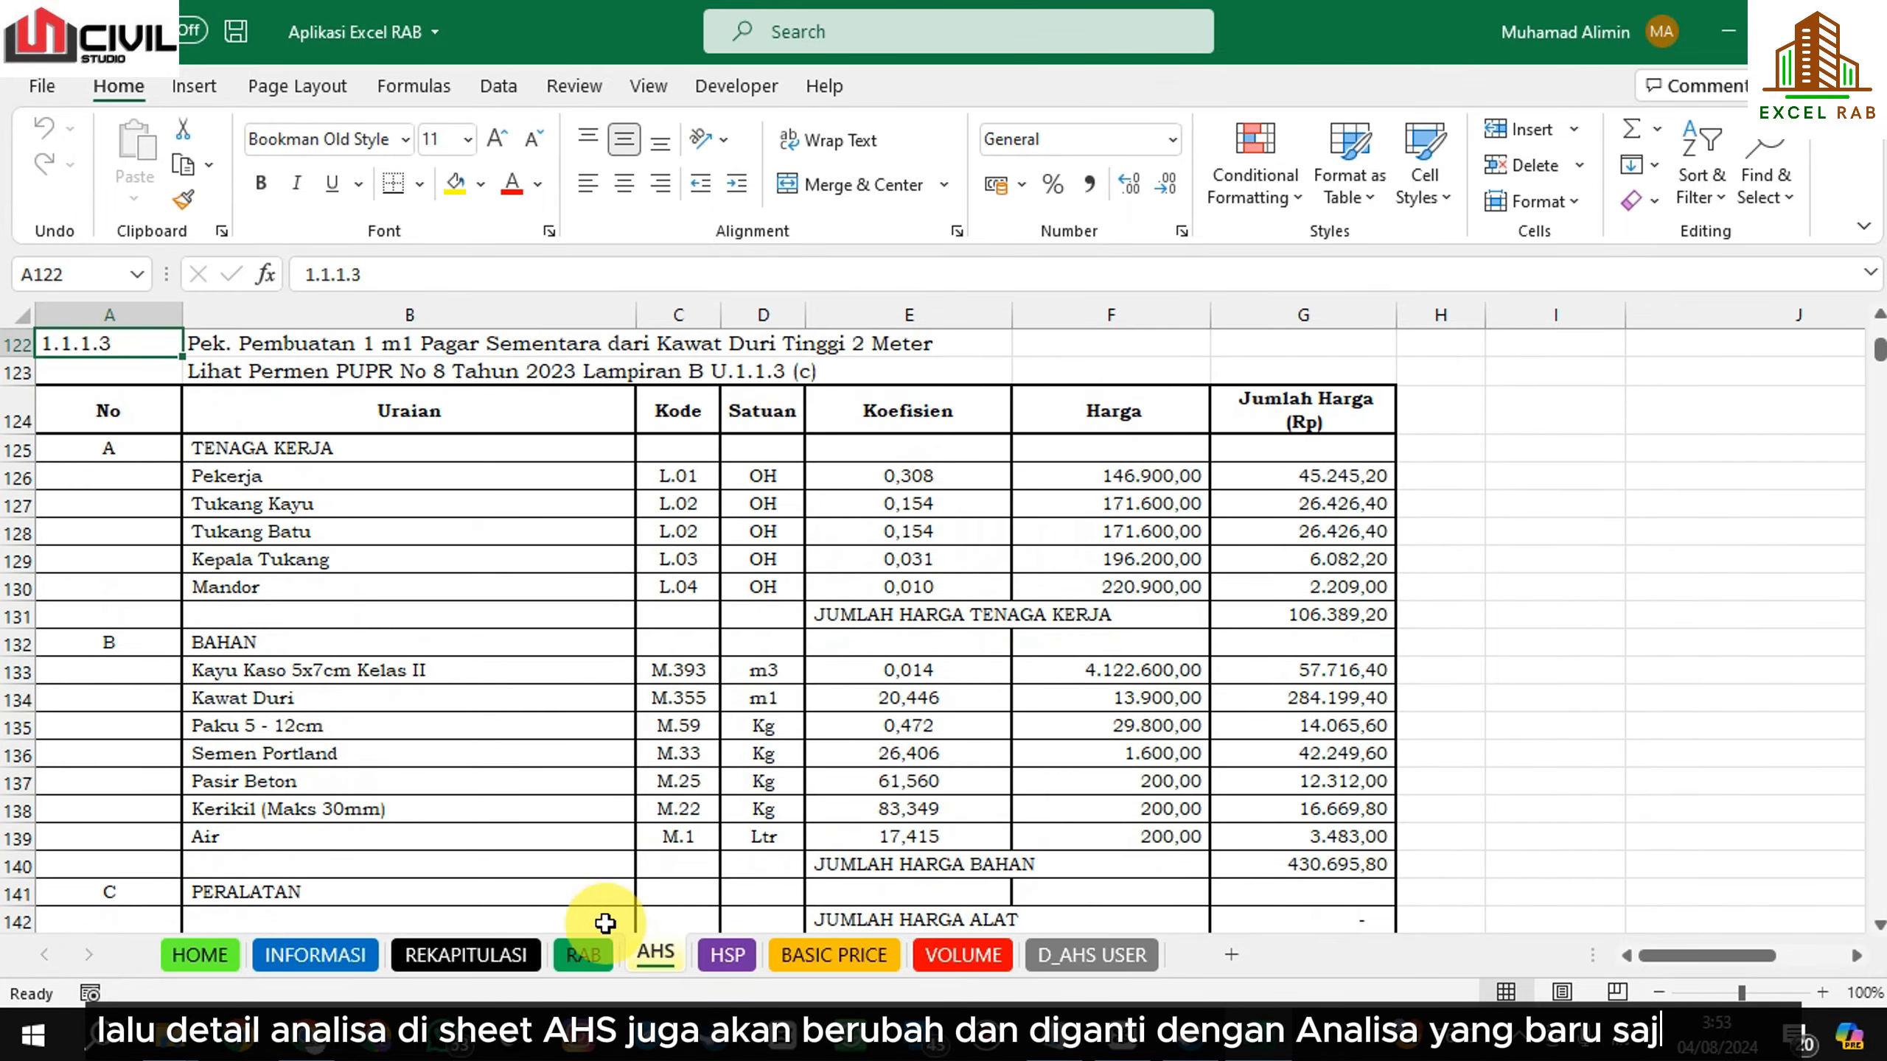
pyautogui.click(583, 954)
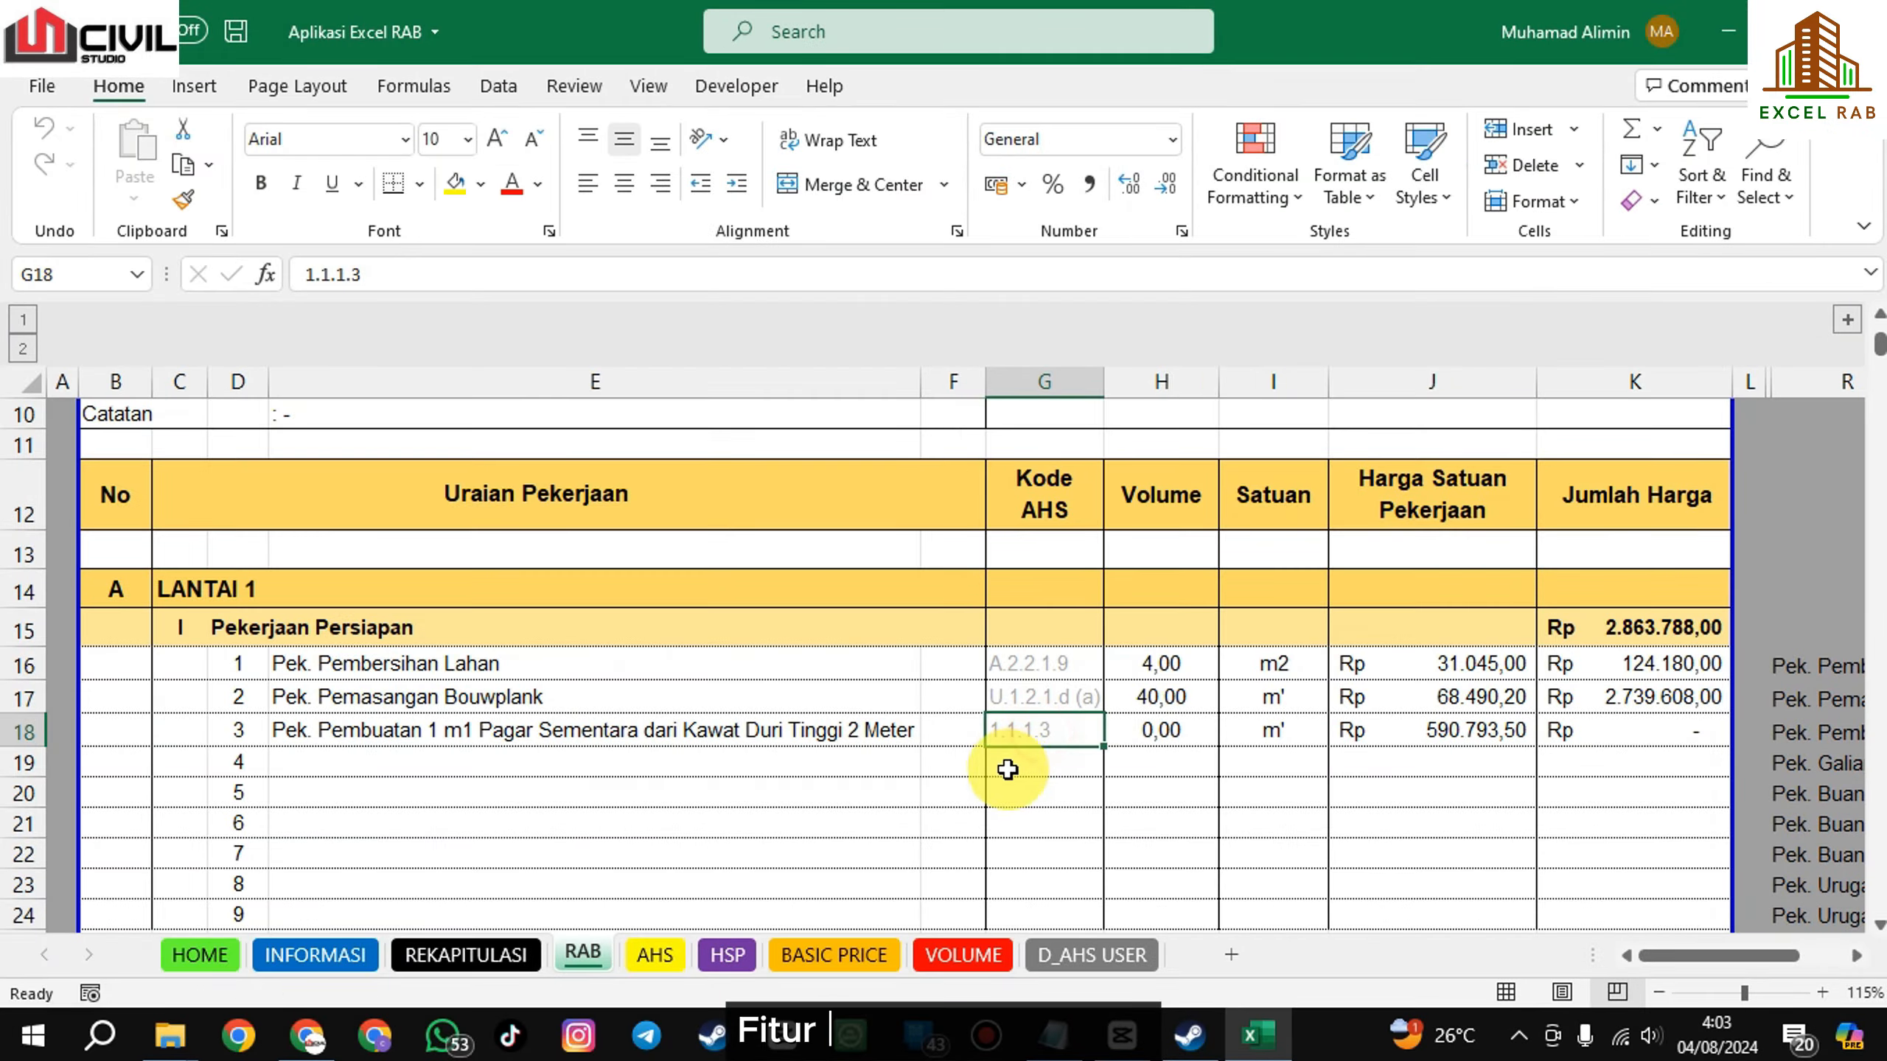
# Copy analysis code 1.1.1.3 and unit m' from item 3 to item 4, and refresh the RAB sheet by visiting the AHS sheet.
pyautogui.hotkey('ctrl', 'c')
pyautogui.click(1017, 760)
pyautogui.hotkey('ctrl', 'v')
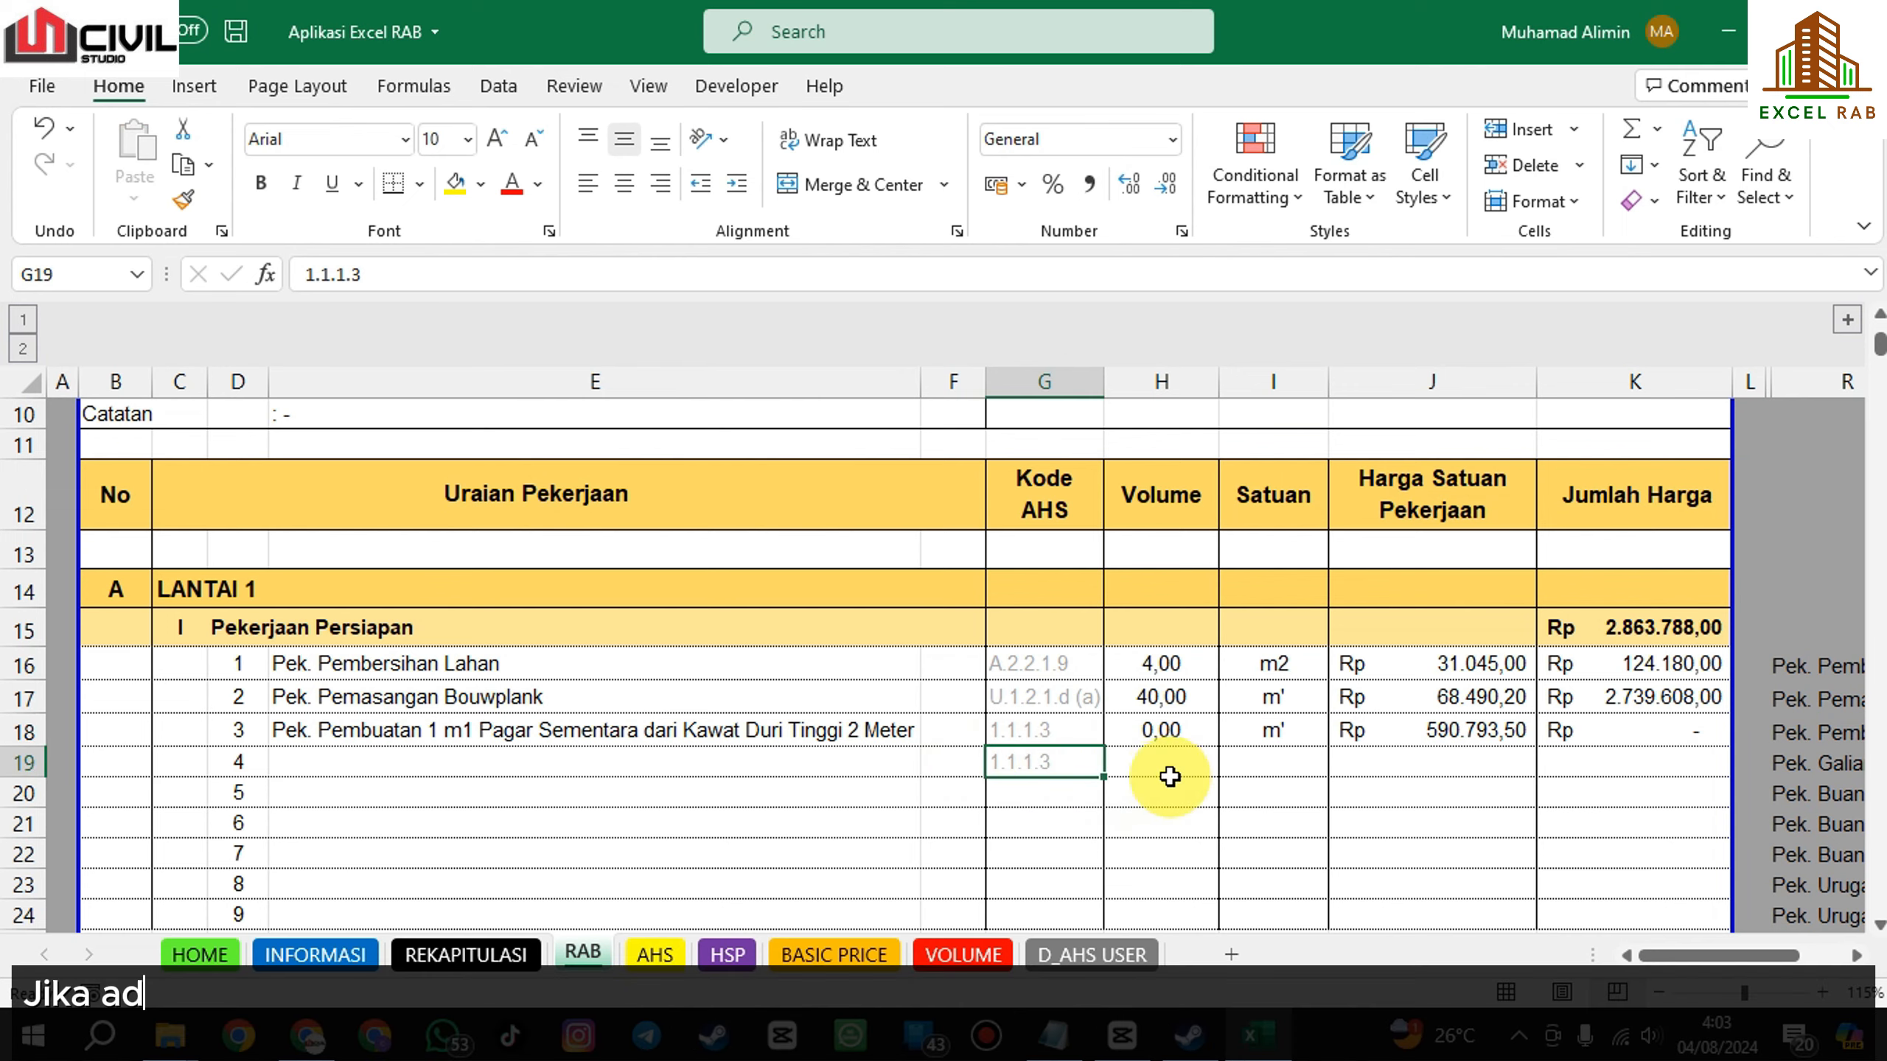
pyautogui.click(1242, 729)
pyautogui.hotkey('ctrl', 'c')
pyautogui.click(1263, 763)
pyautogui.hotkey('ctrl', 'v')
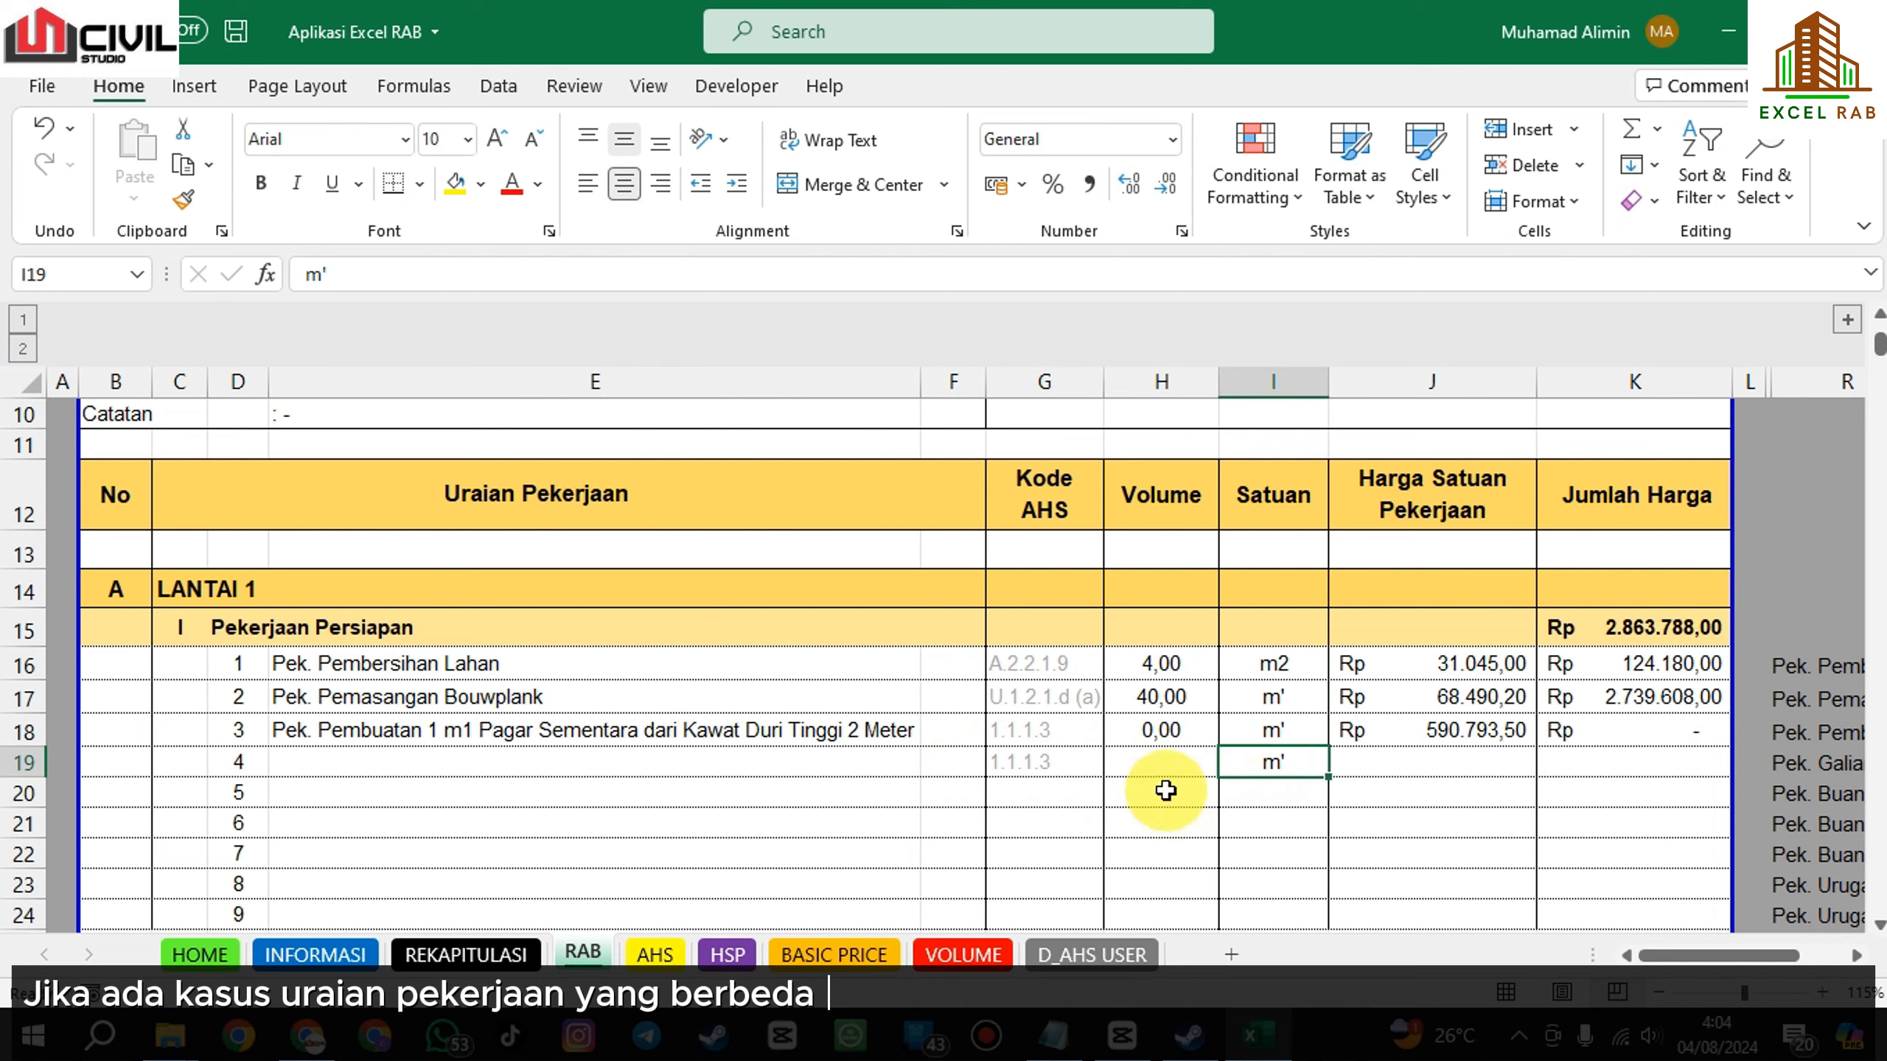
pyautogui.click(654, 953)
pyautogui.click(587, 955)
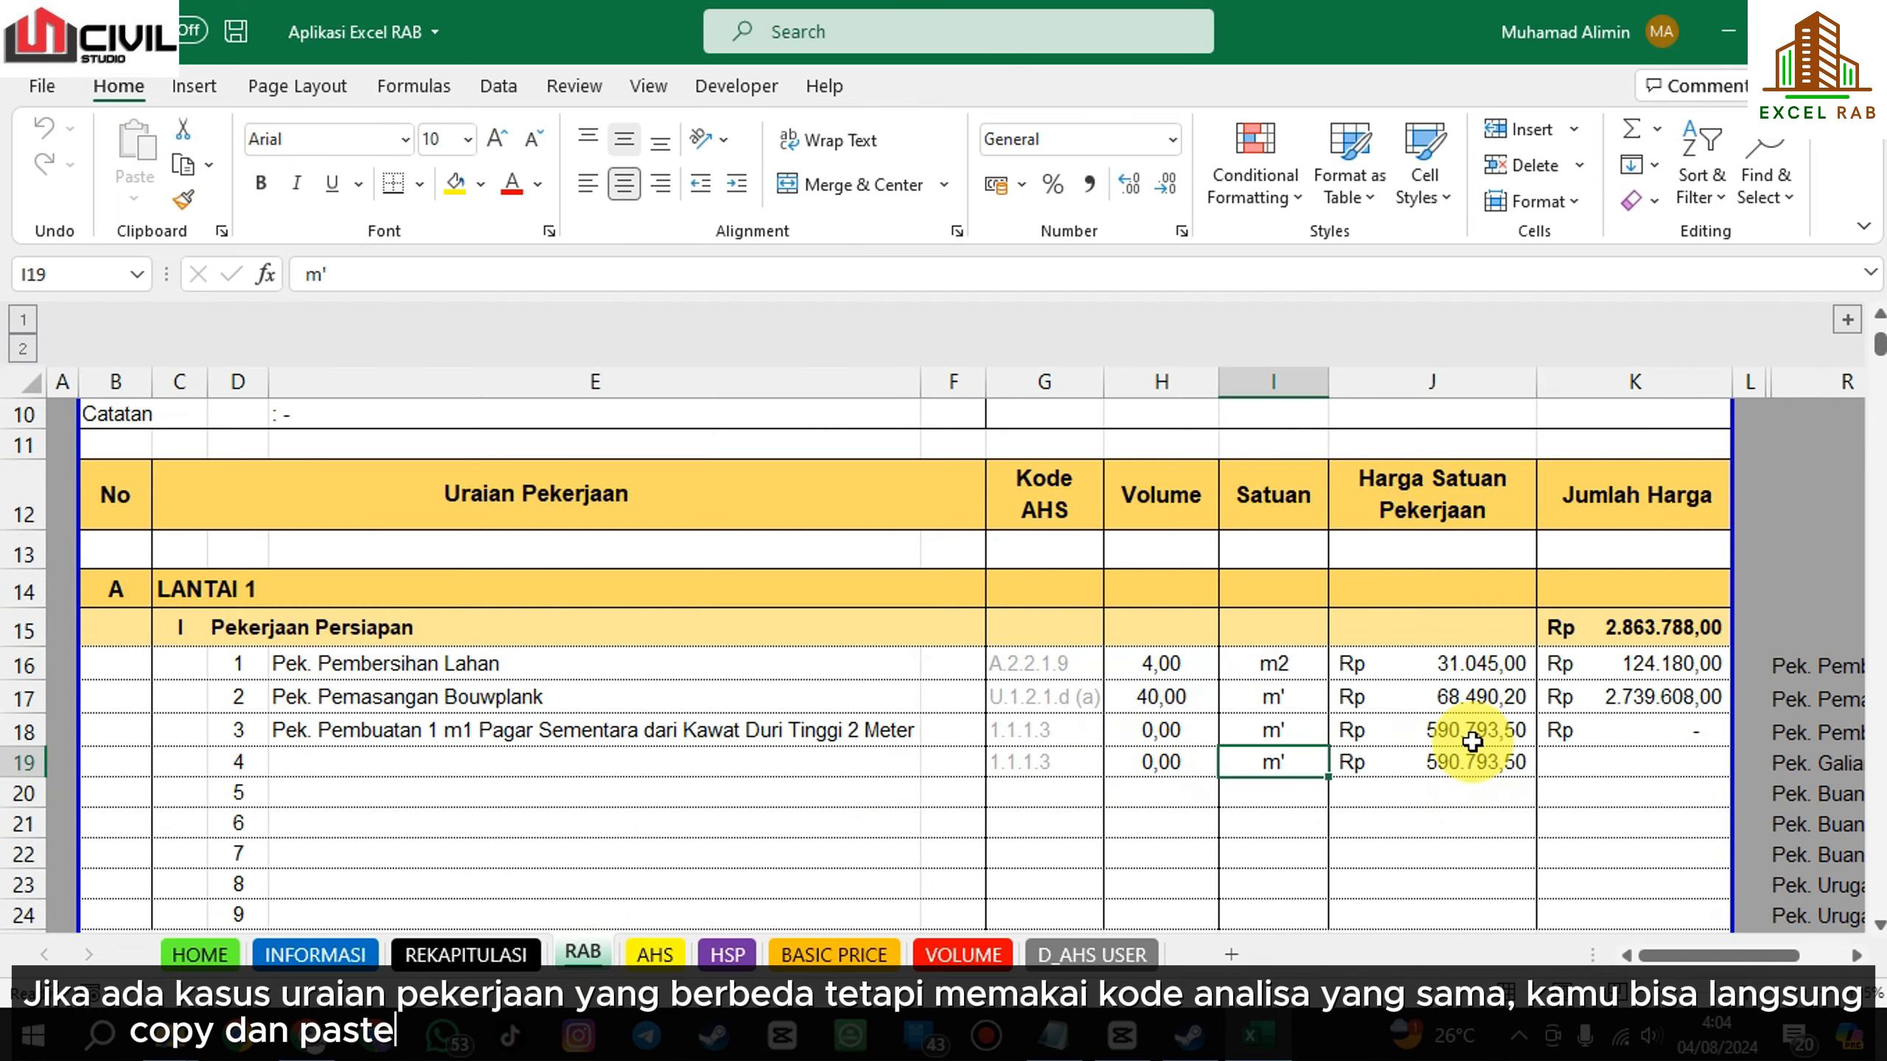
# Copy the Jumlah Harga formula from item 3 to item 4 and enter "Pagar" as item 4's description.
pyautogui.click(1622, 731)
pyautogui.hotkey('ctrl', 'c')
pyautogui.click(1618, 765)
pyautogui.hotkey('ctrl', 'v')
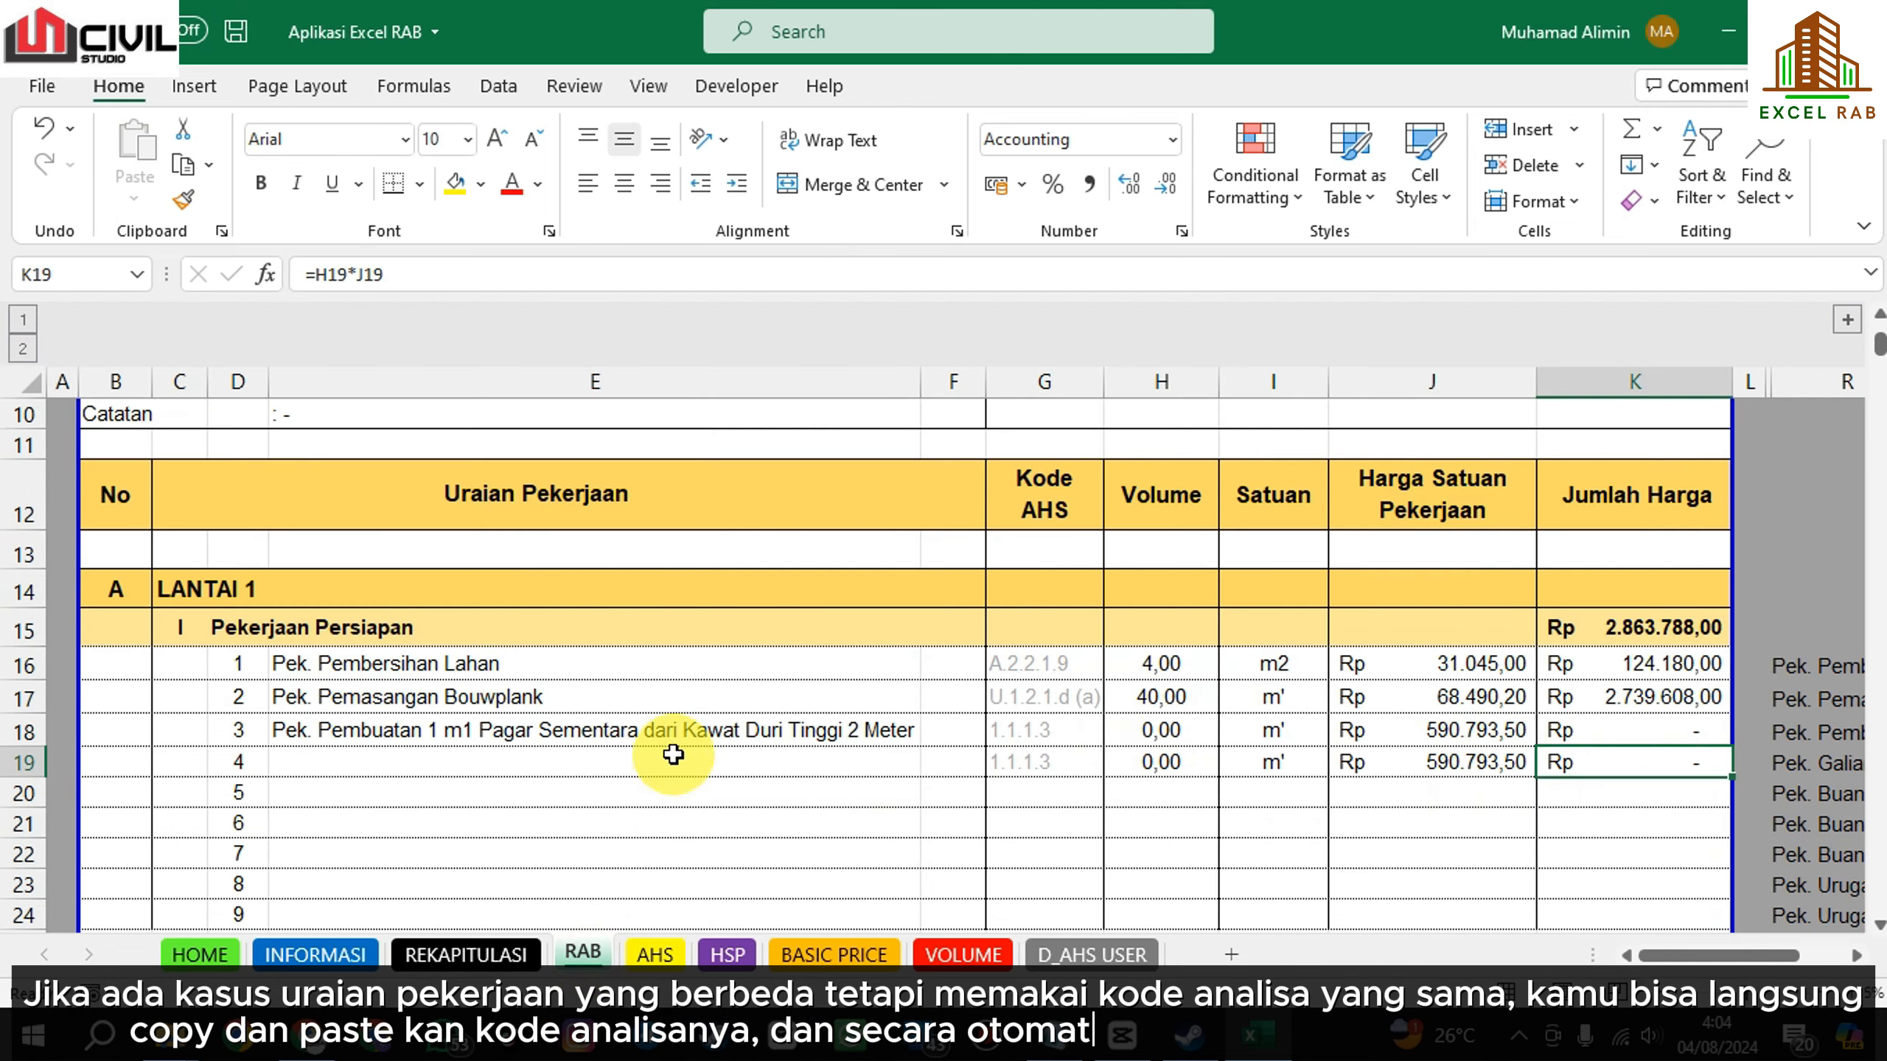
pyautogui.click(668, 757)
pyautogui.write('Pagar')
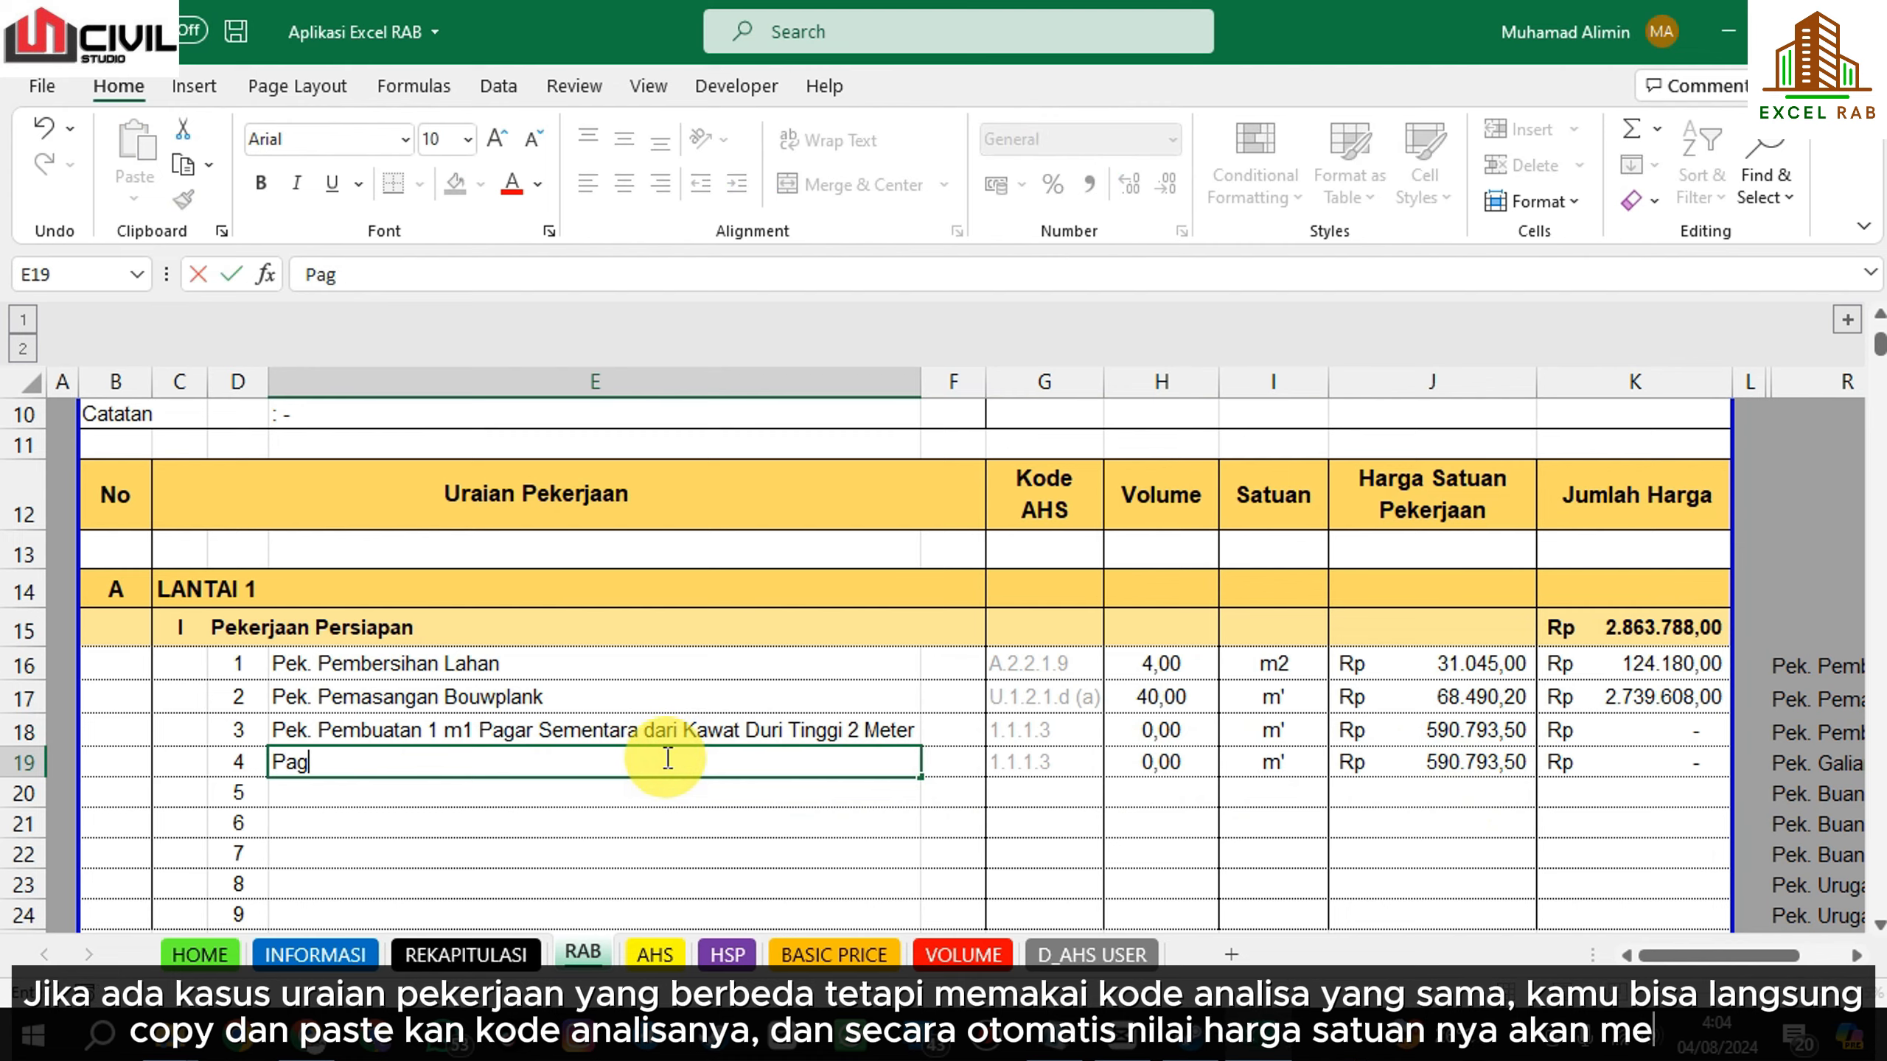
pyautogui.press('Return')
pyautogui.click(1391, 749)
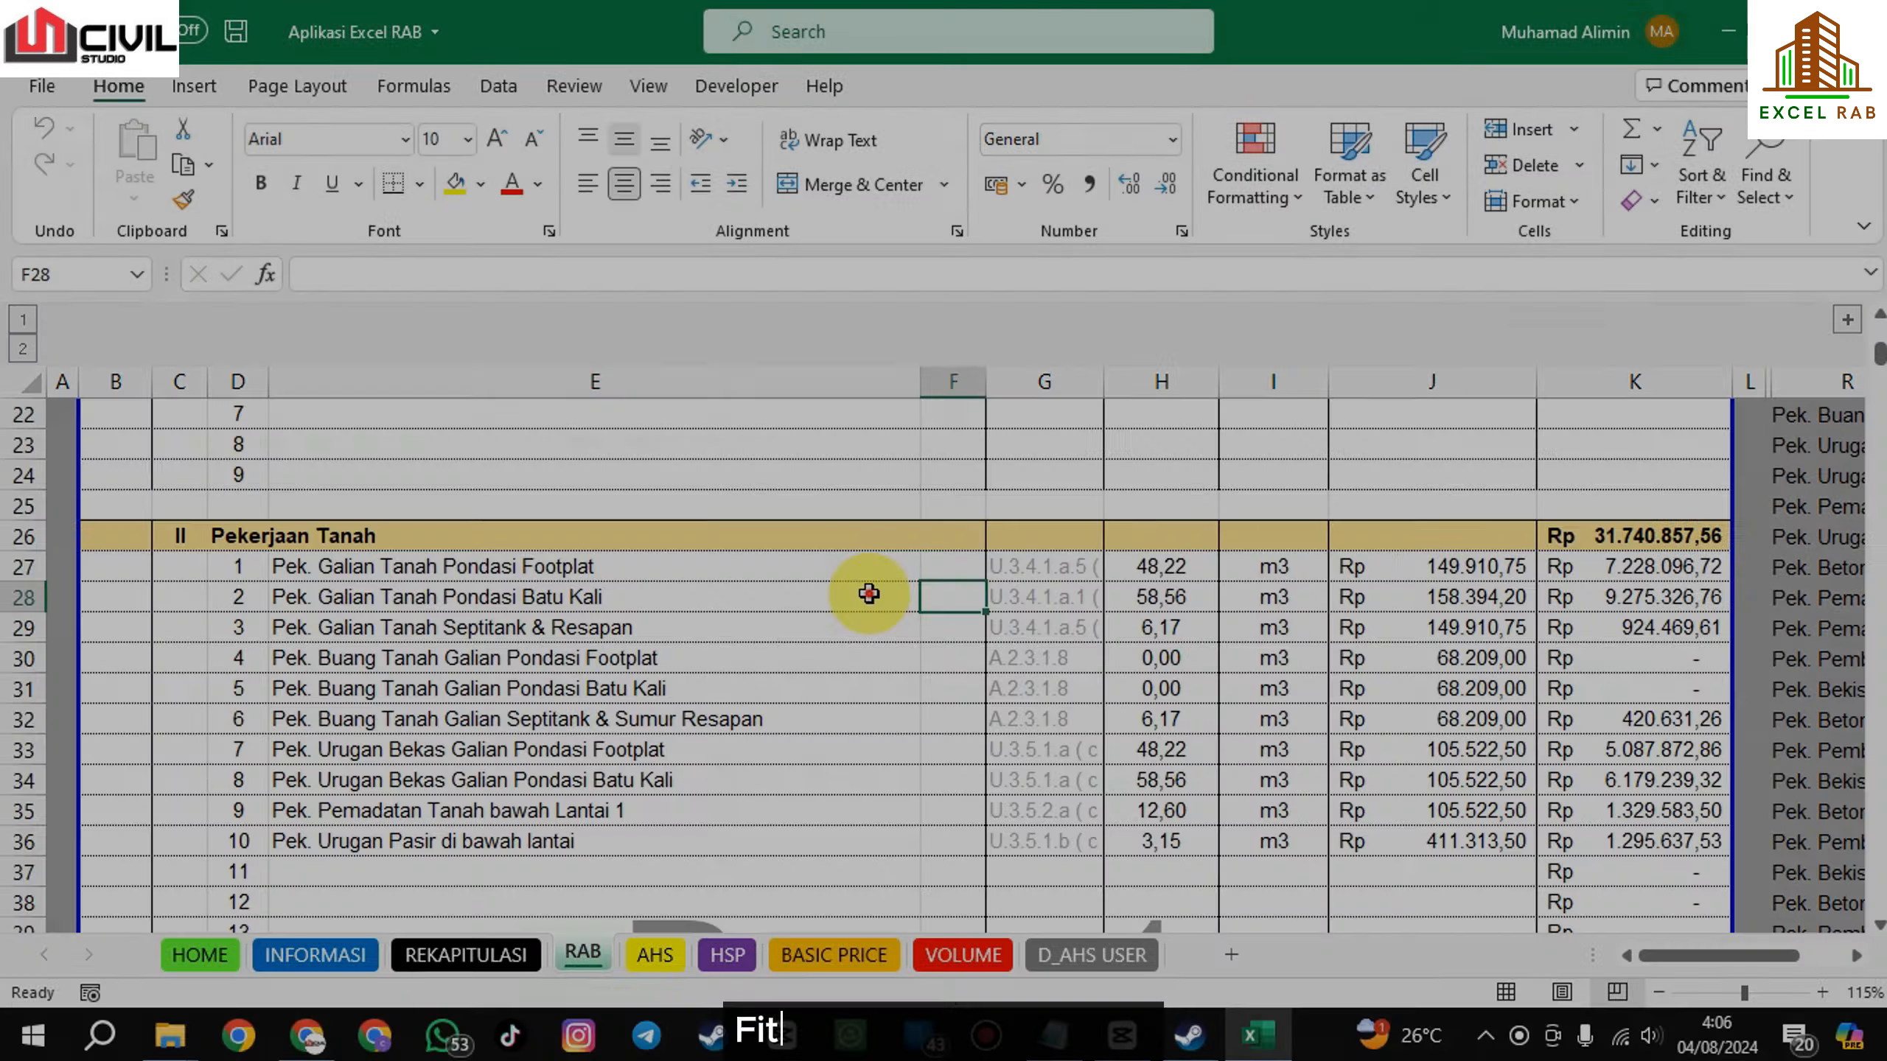
# Insert analysis code 1.1.1.6, the BRC Galvanis fence, below item 2 of Pekerjaan Tanah and check its unit price and AHS details.
pyautogui.click(948, 590)
pyautogui.doubleClick(951, 596)
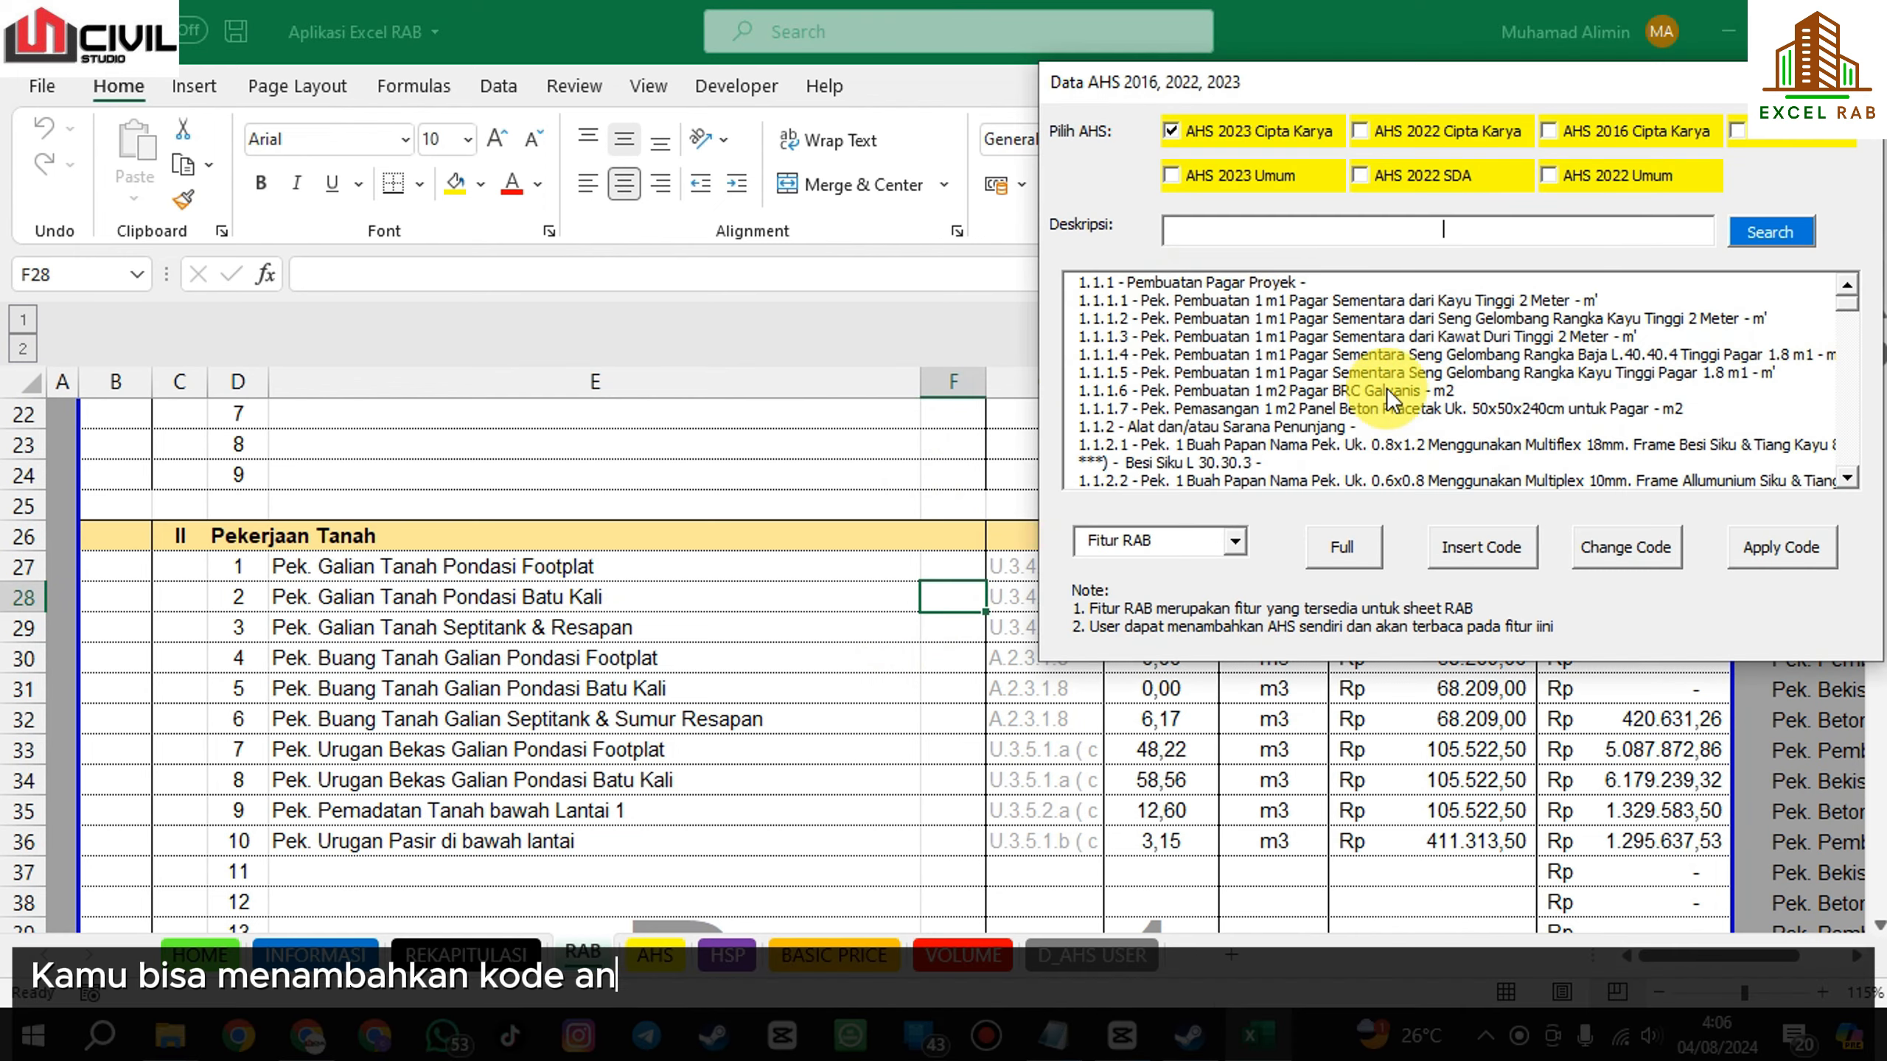
pyautogui.click(1386, 389)
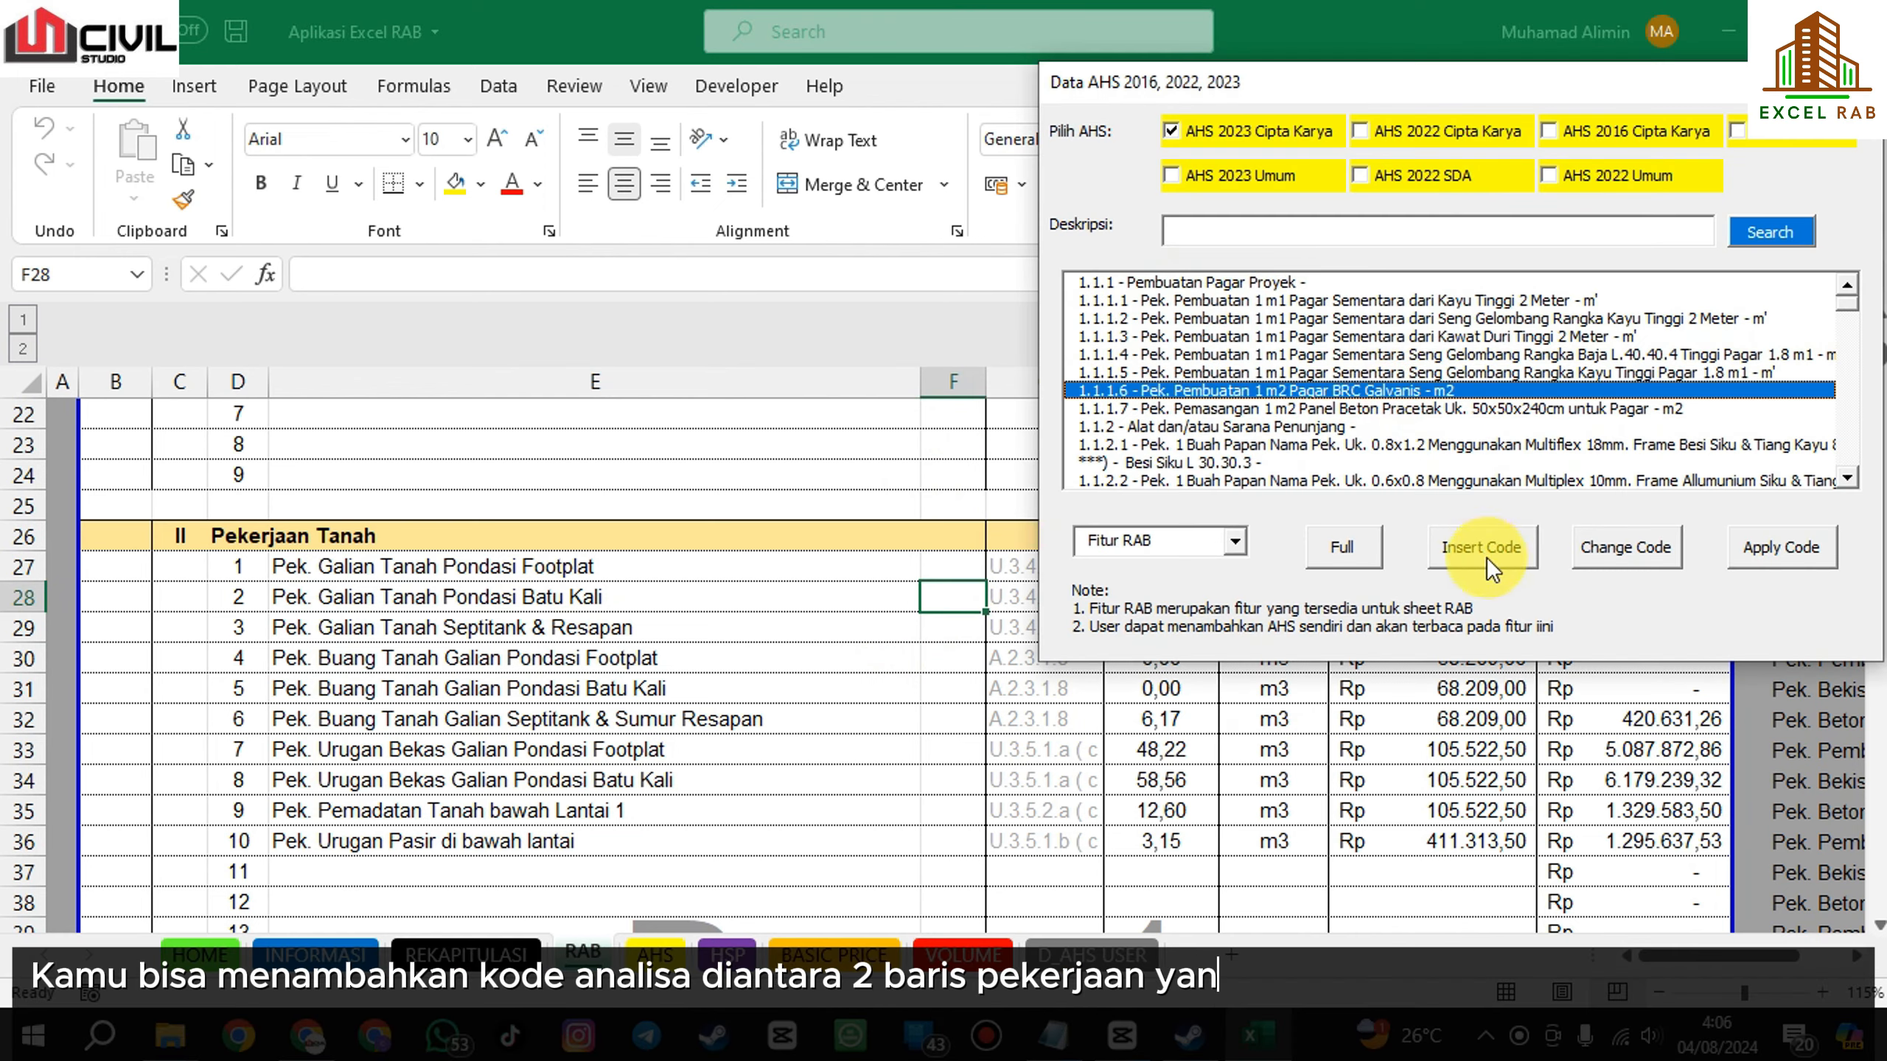
pyautogui.click(1434, 550)
pyautogui.click(1037, 622)
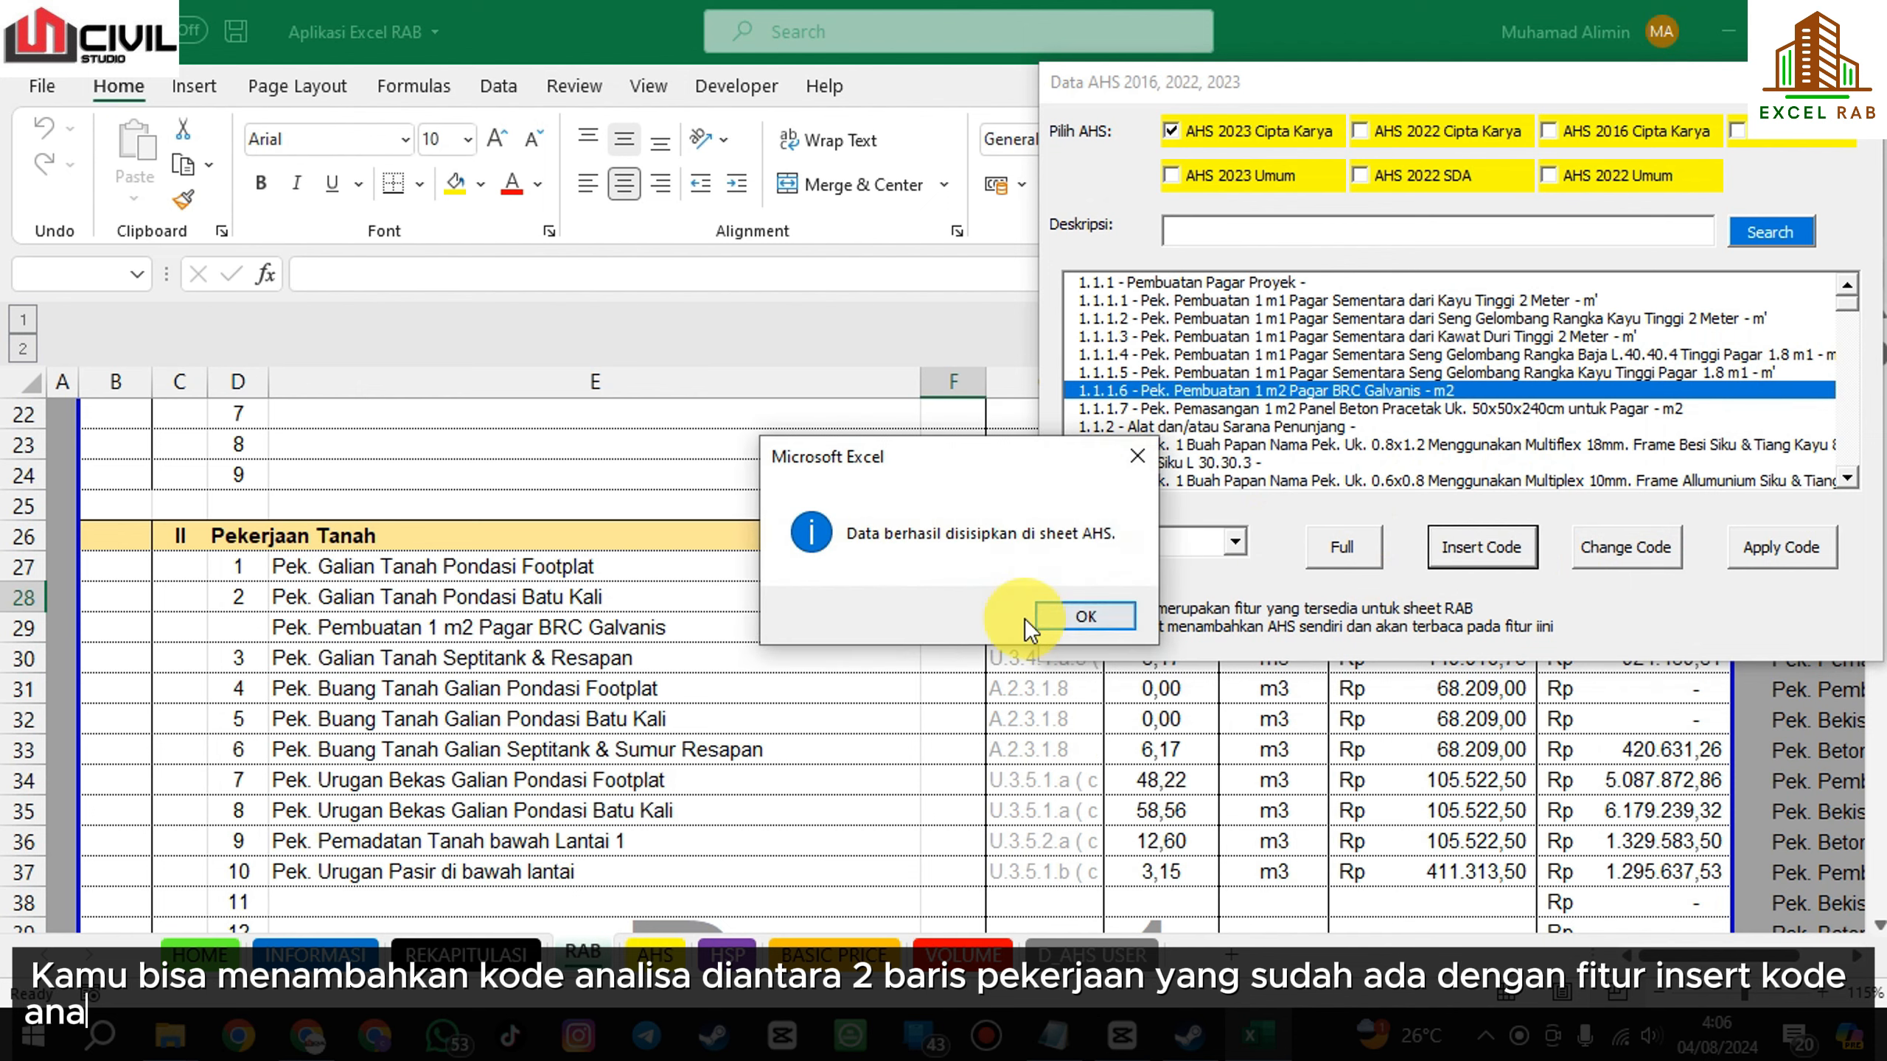
pyautogui.click(1068, 613)
pyautogui.click(958, 627)
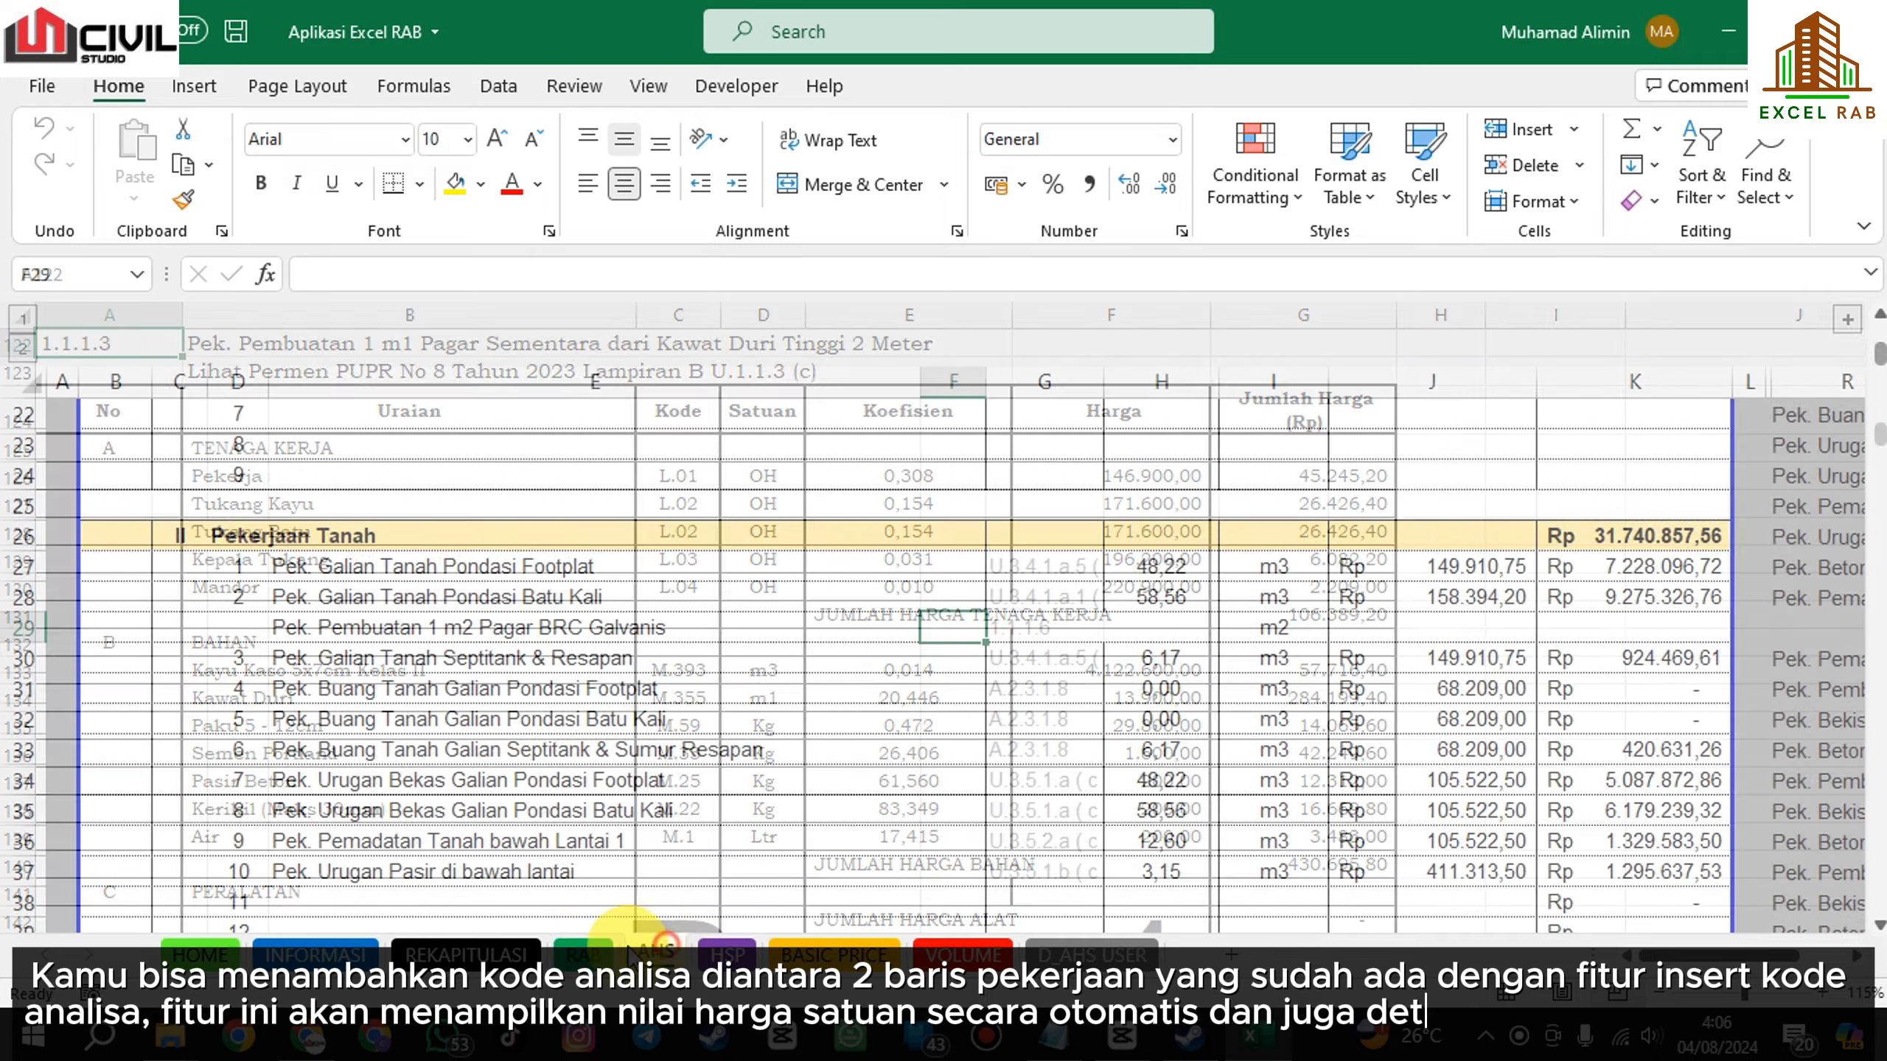
pyautogui.click(590, 952)
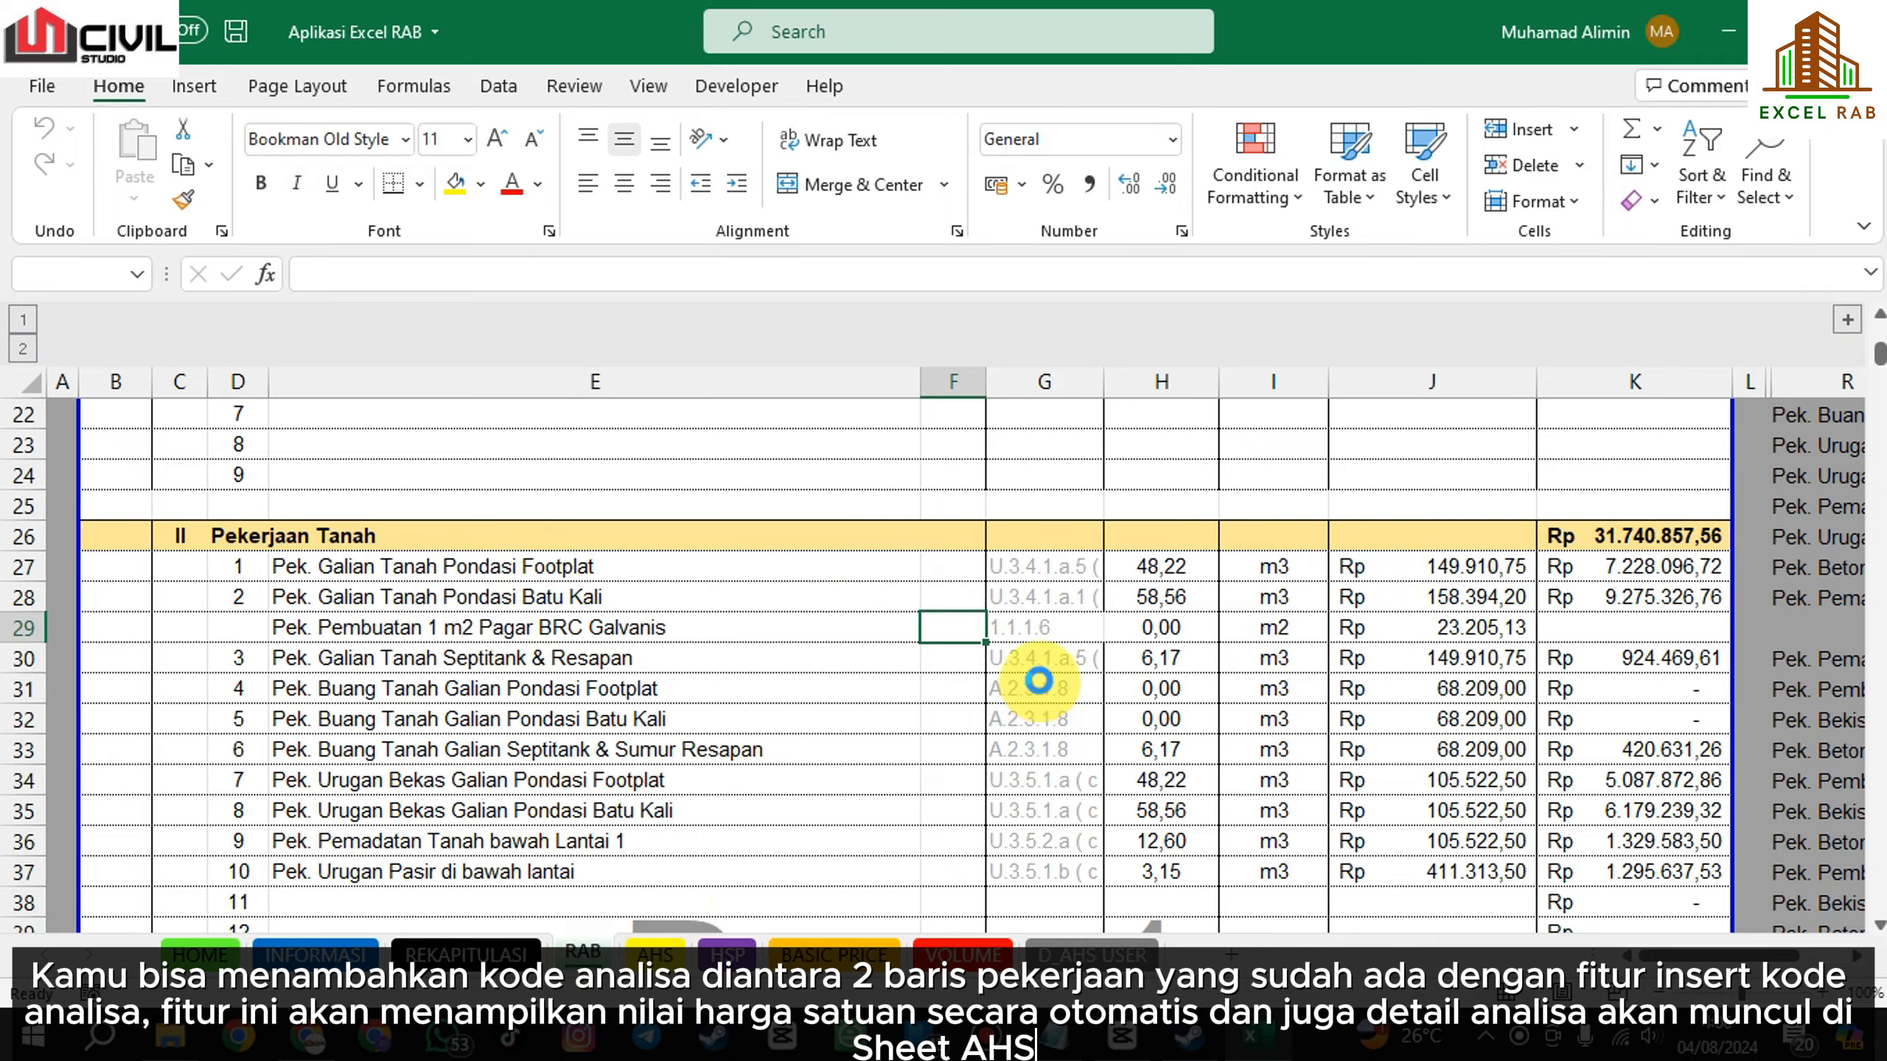
pyautogui.doubleClick(1411, 626)
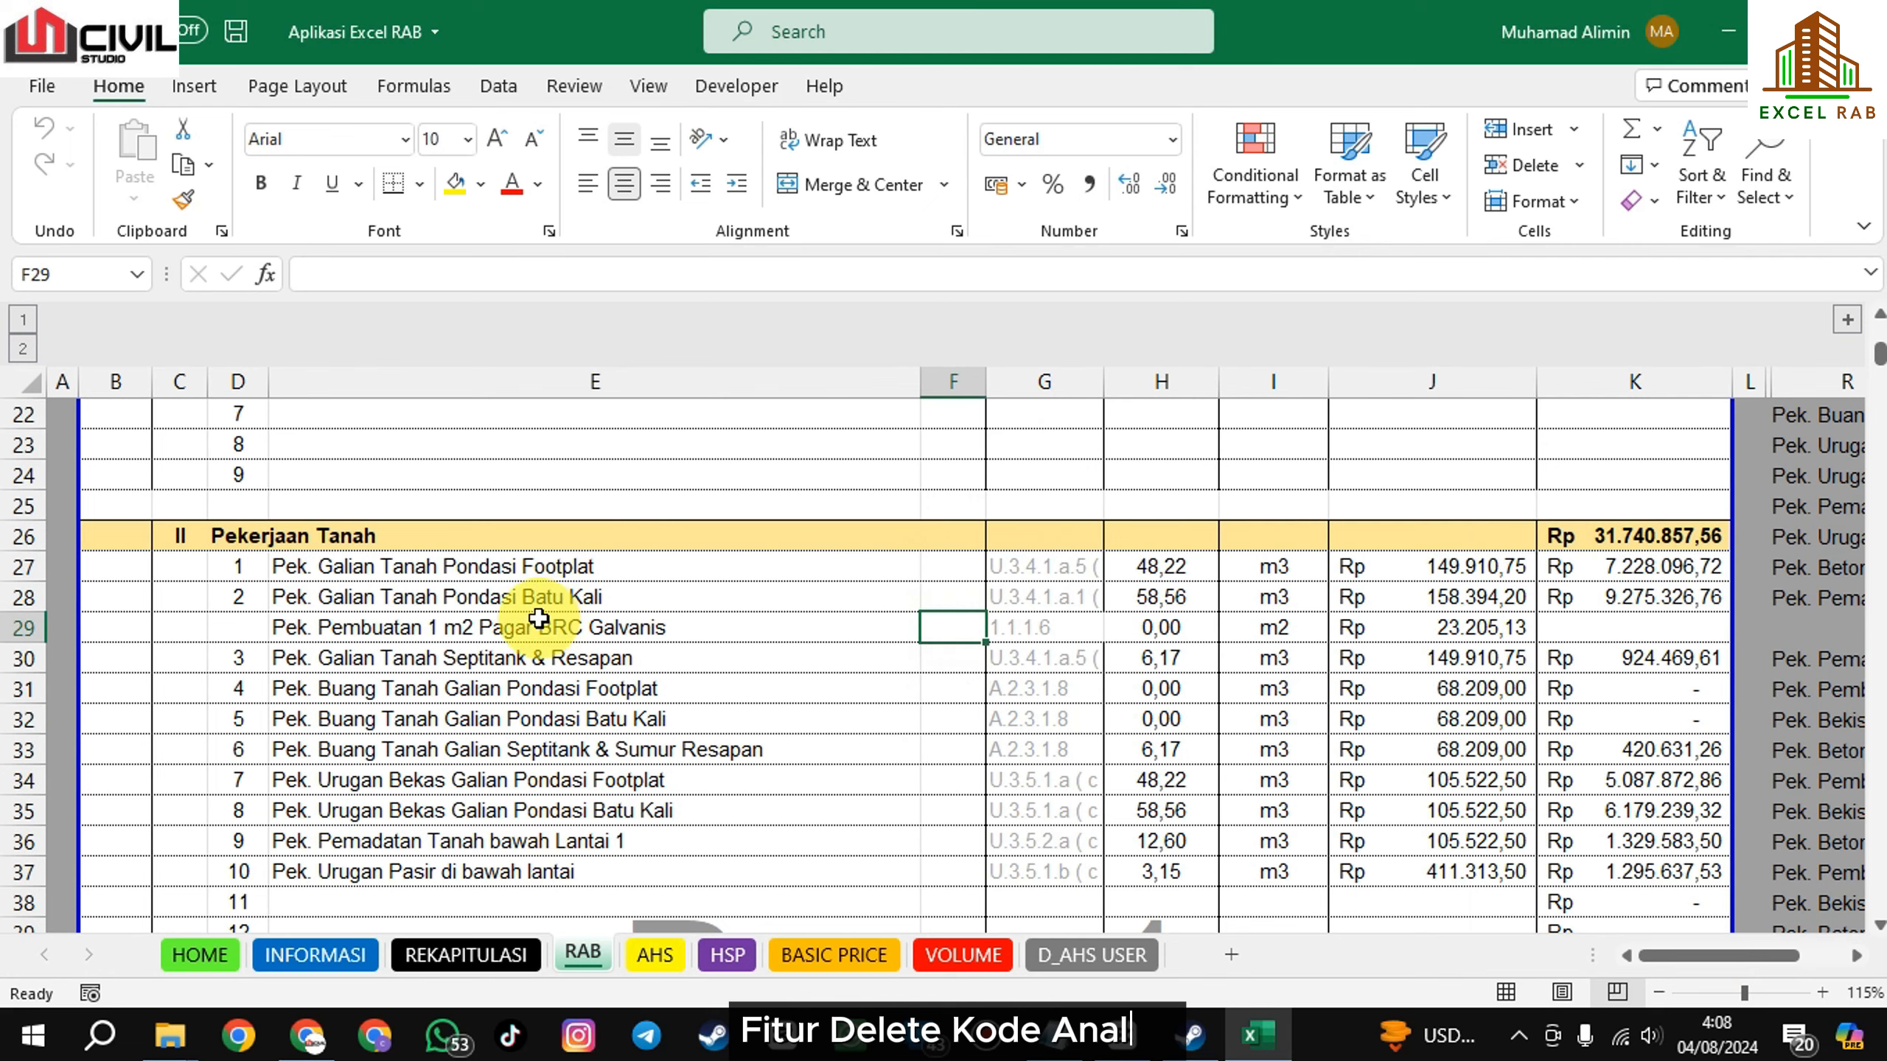
# Delete the BRC Galvanis fence's analysis code from Pekerjaan Tanah with Hapus Kode Analisa, and check the AHS sheet.
pyautogui.doubleClick(955, 628)
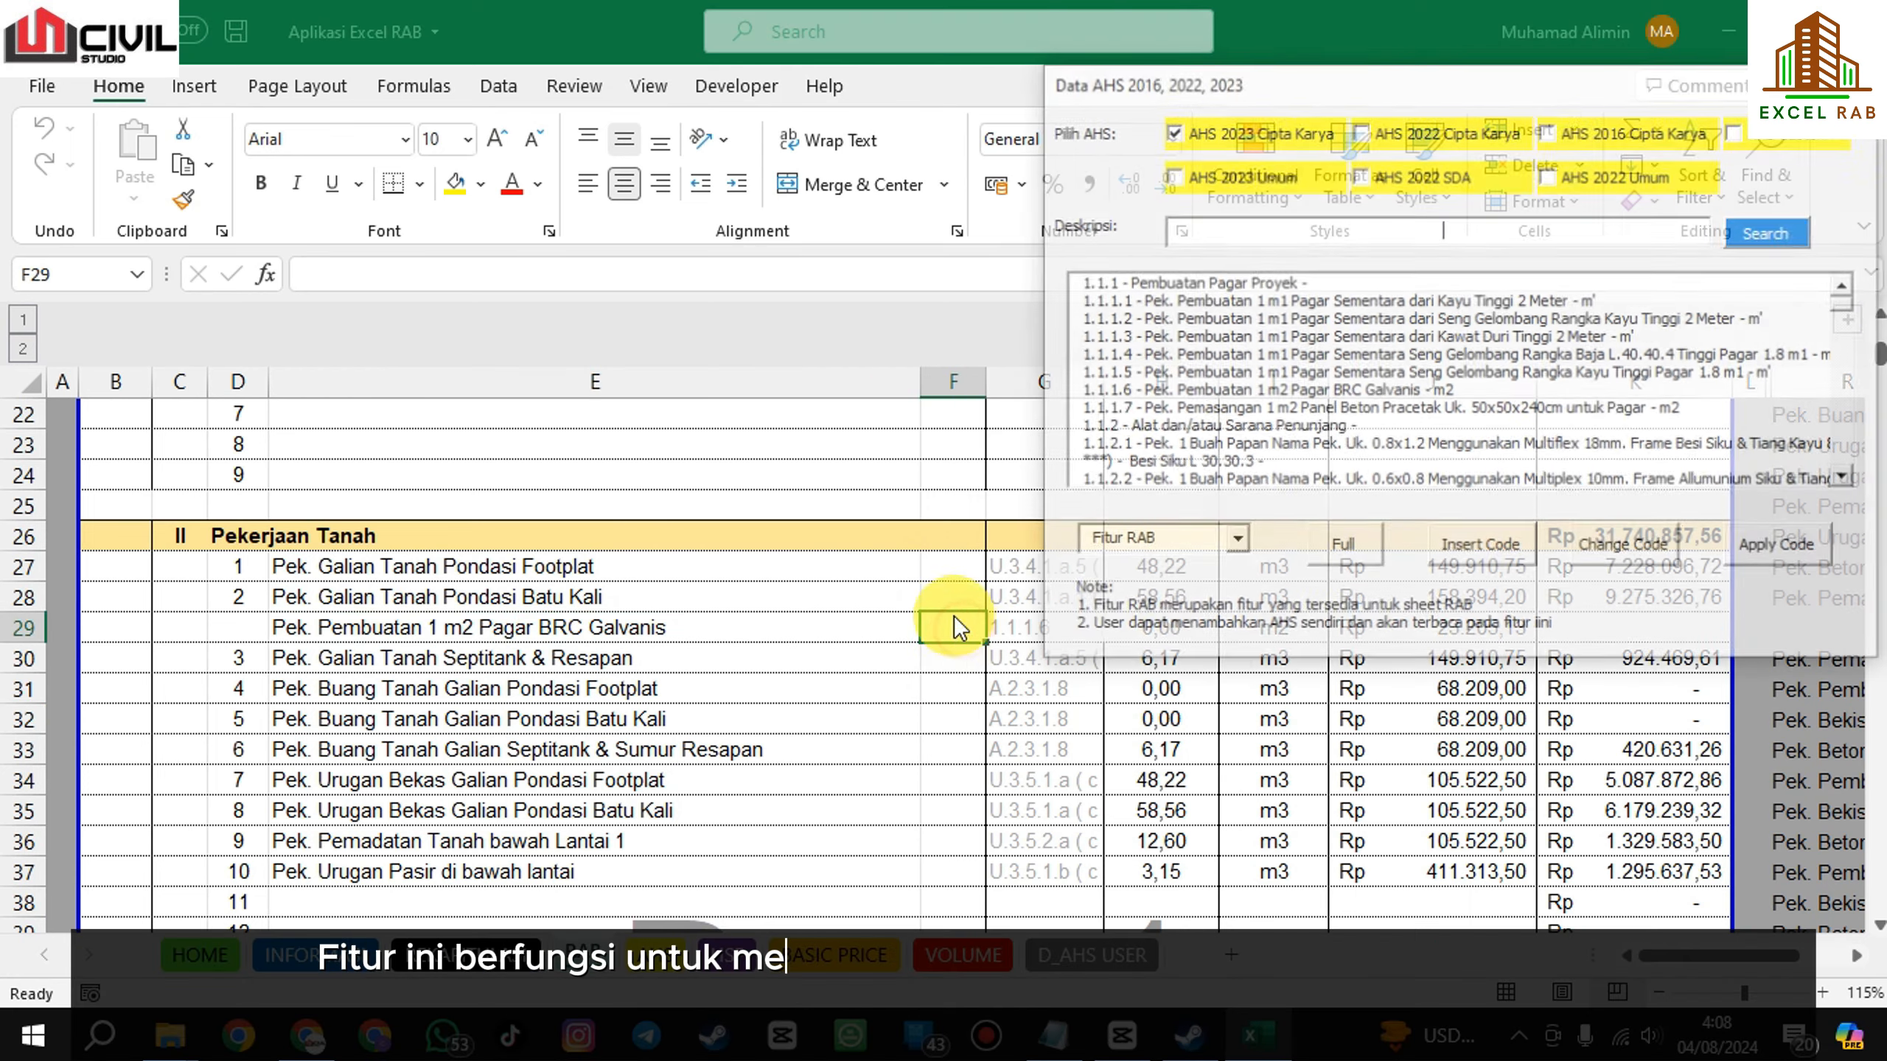
pyautogui.click(1234, 540)
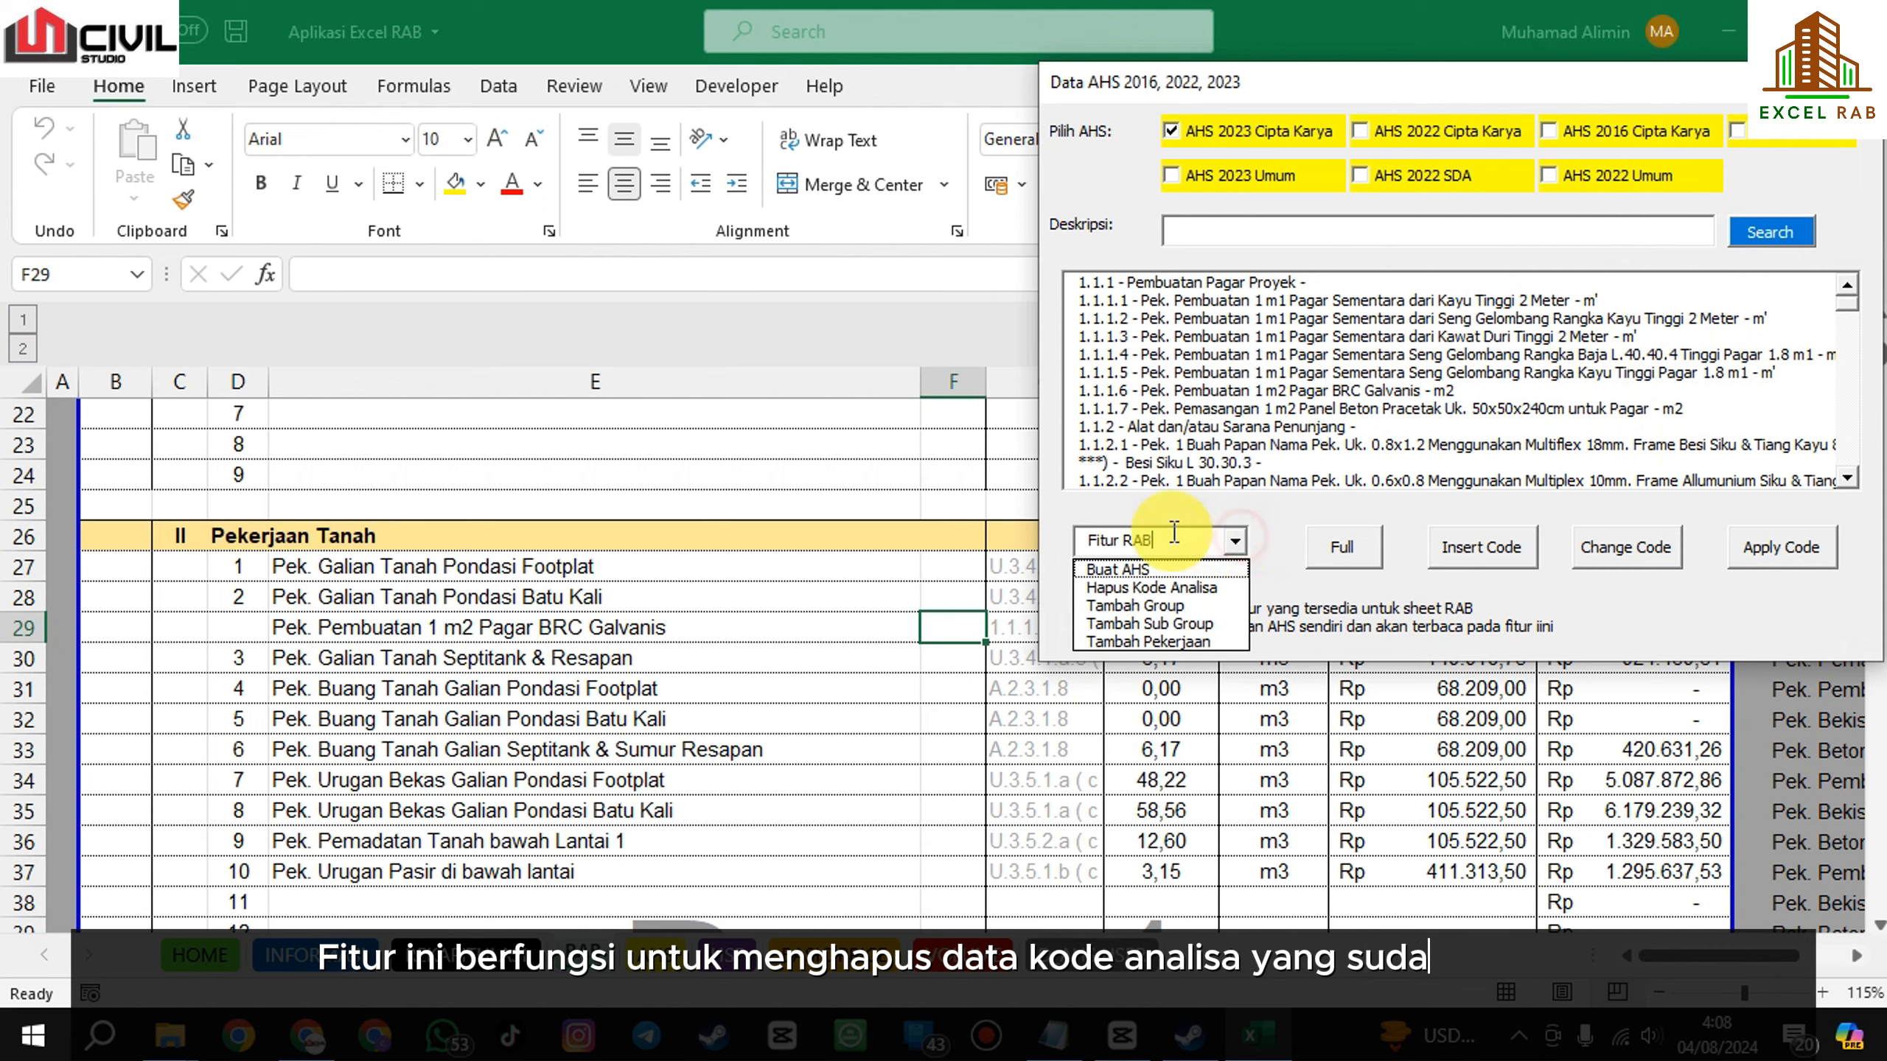
pyautogui.click(1160, 589)
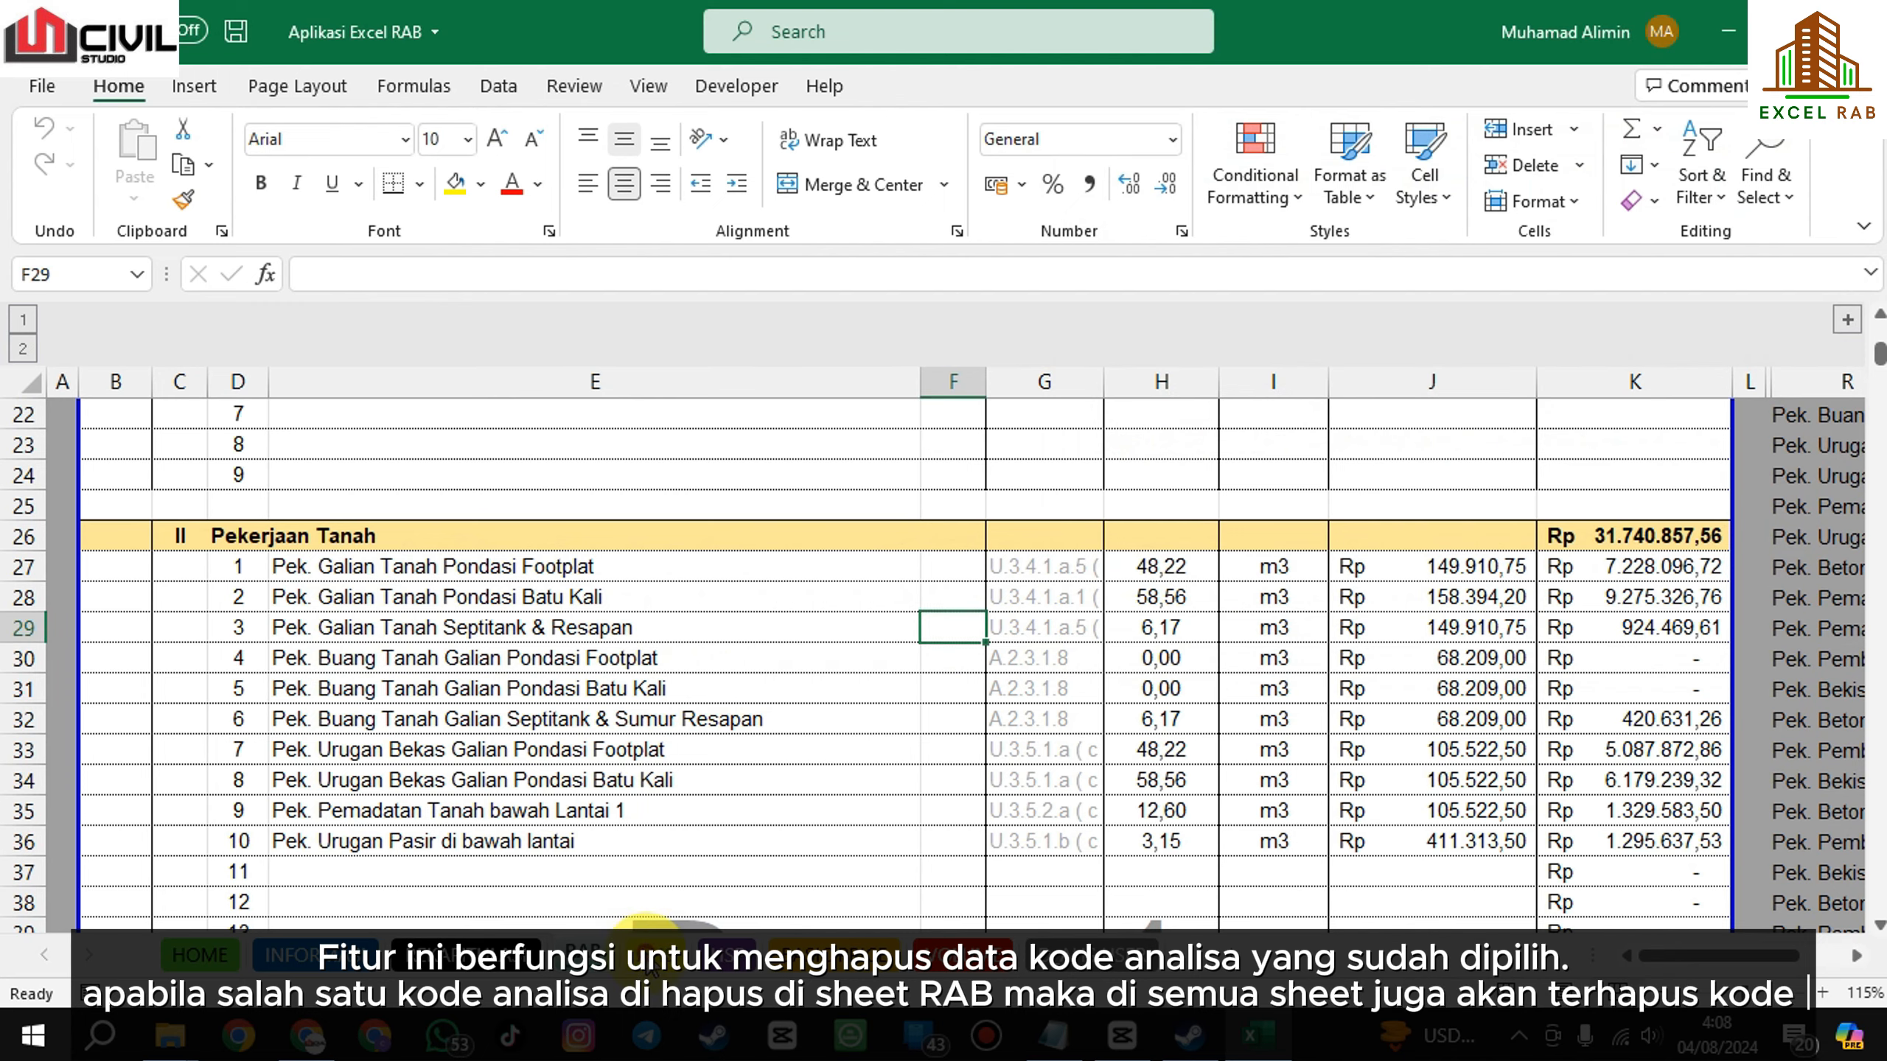
pyautogui.click(646, 955)
pyautogui.scroll(-3, 716, 560)
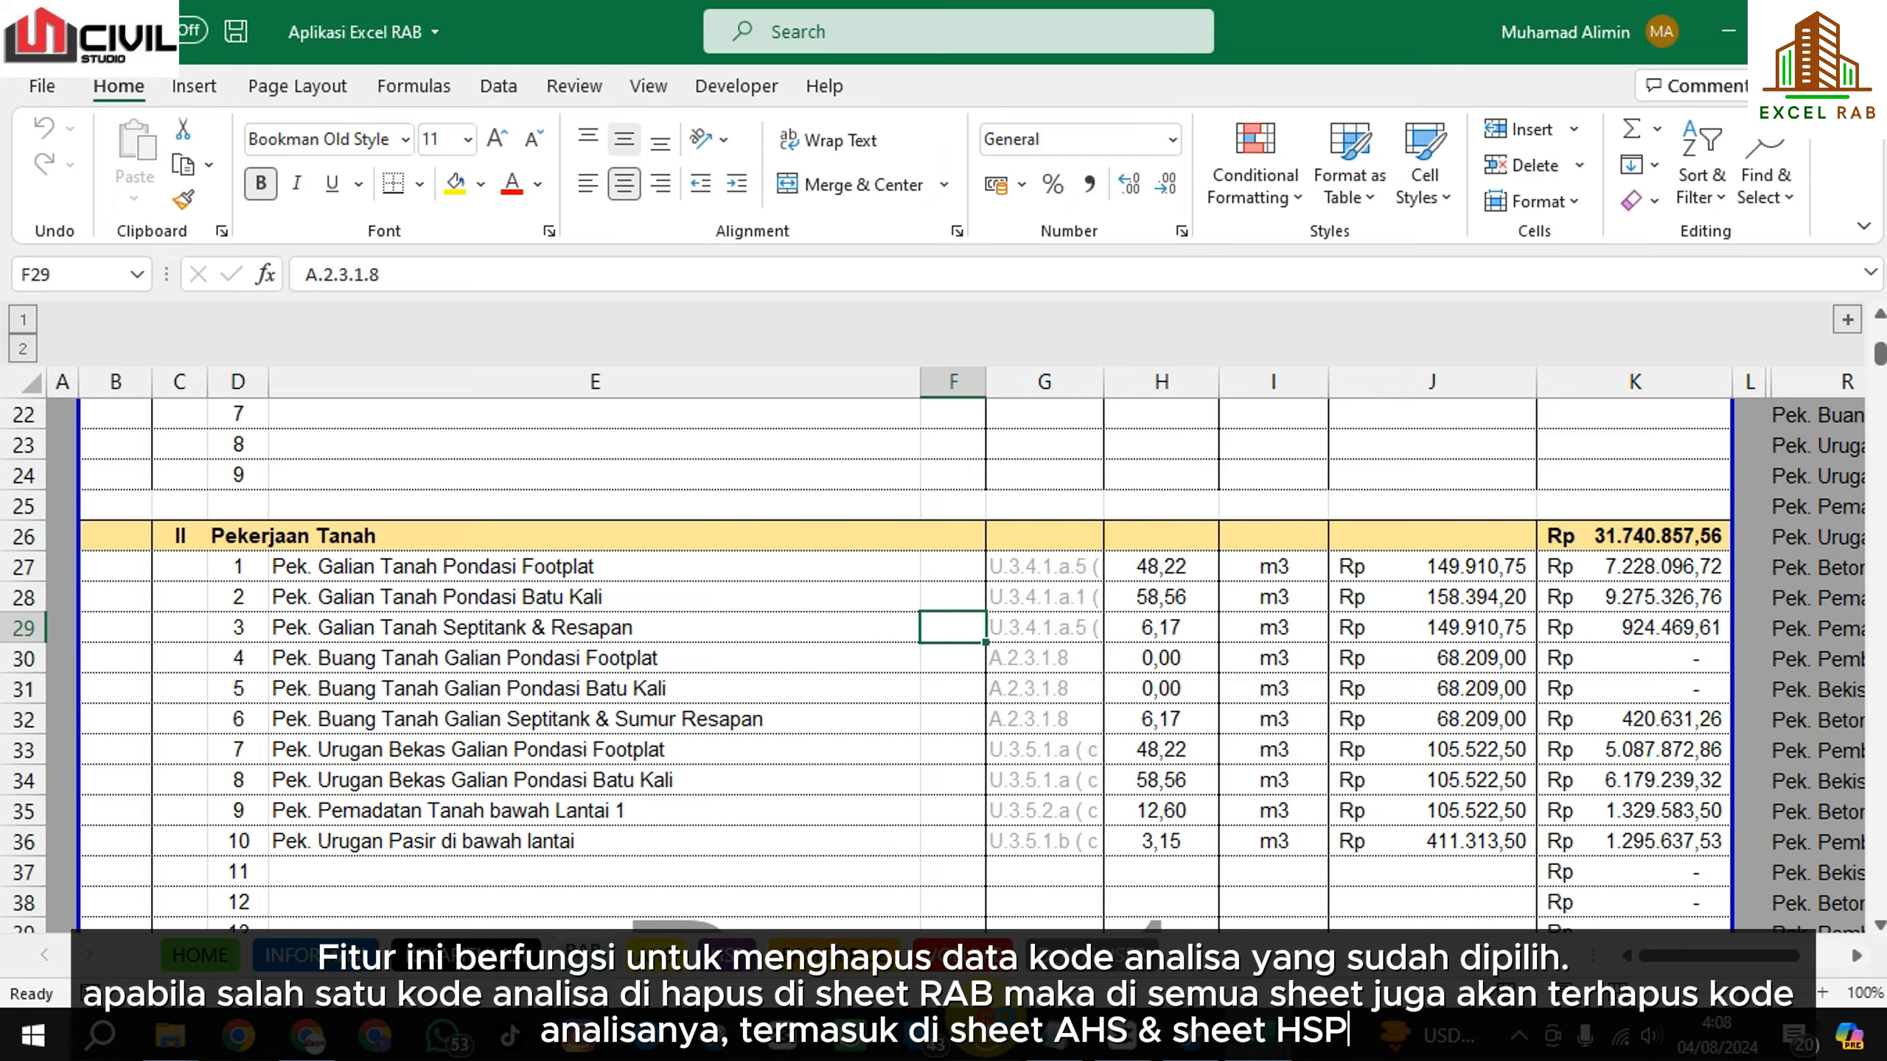
pyautogui.click(998, 933)
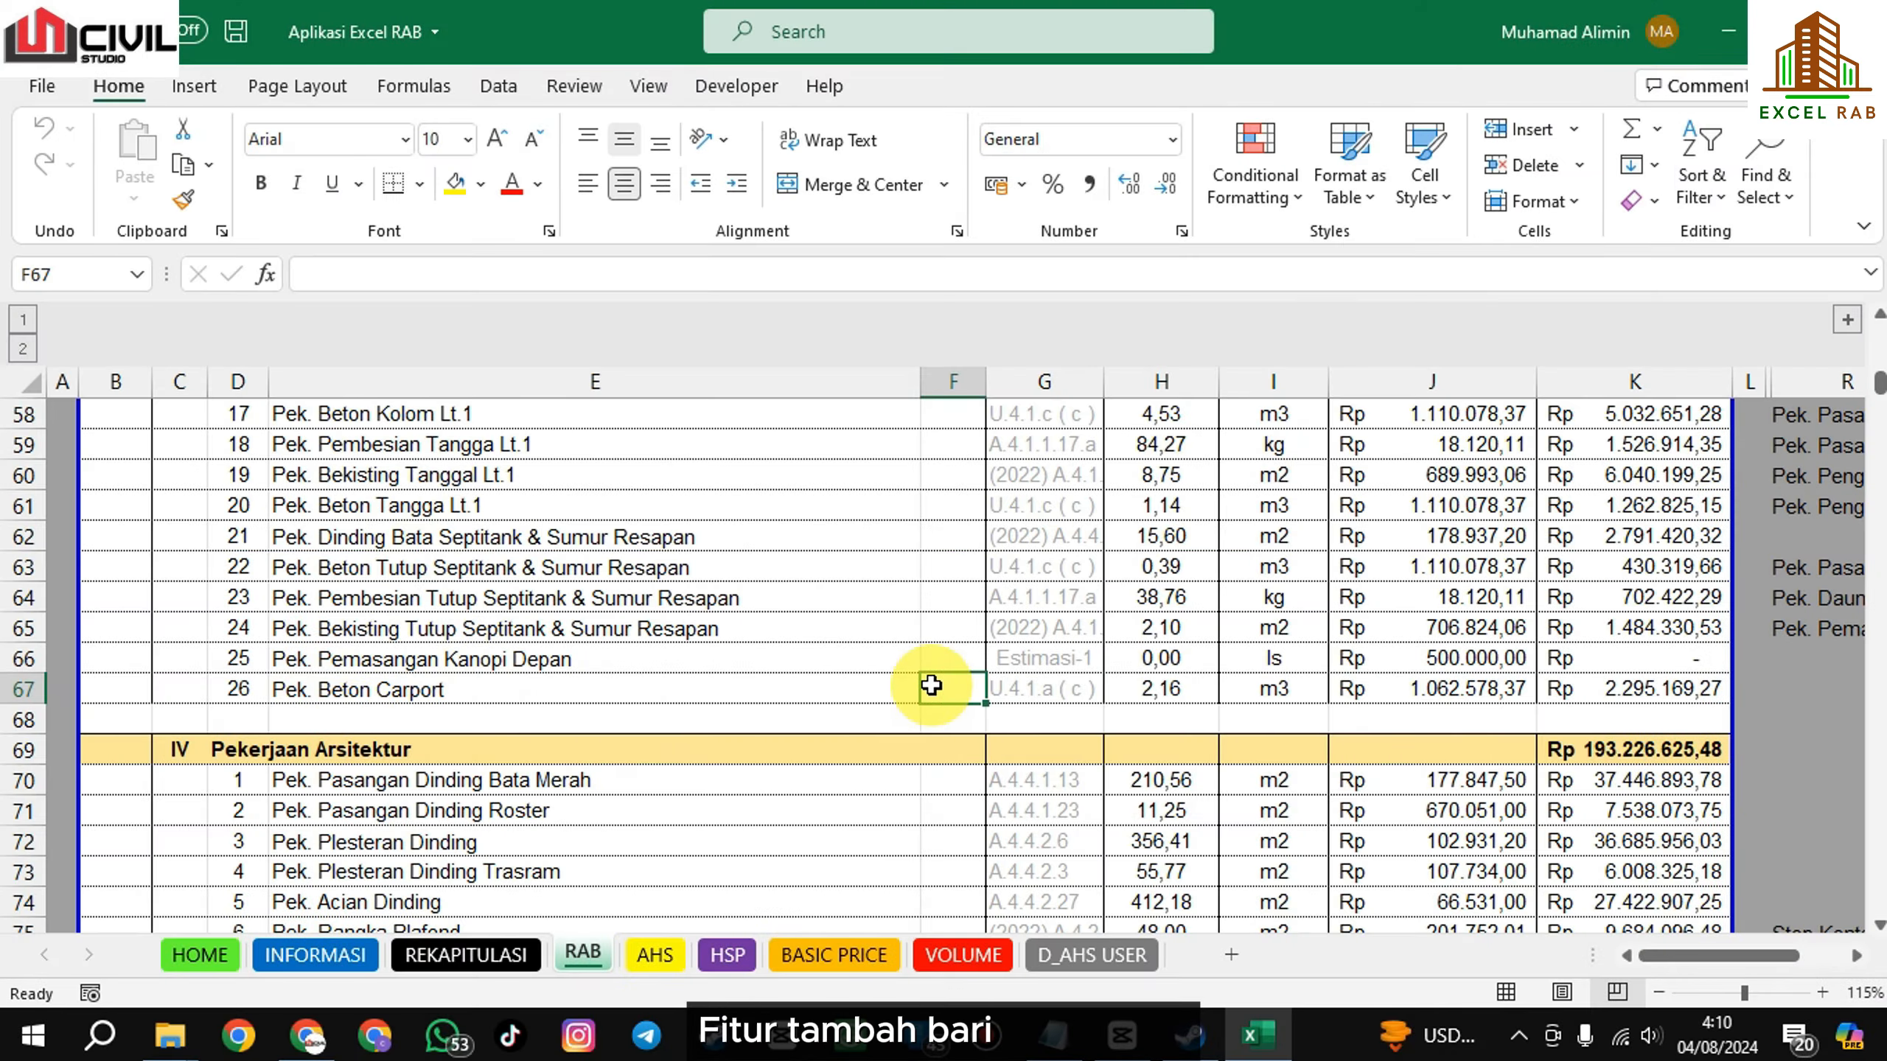
# Add extra work rows below item 26, Pek. Beton Carport, with the Tambah Pekerjaan feature.
pyautogui.doubleClick(932, 685)
pyautogui.click(1235, 541)
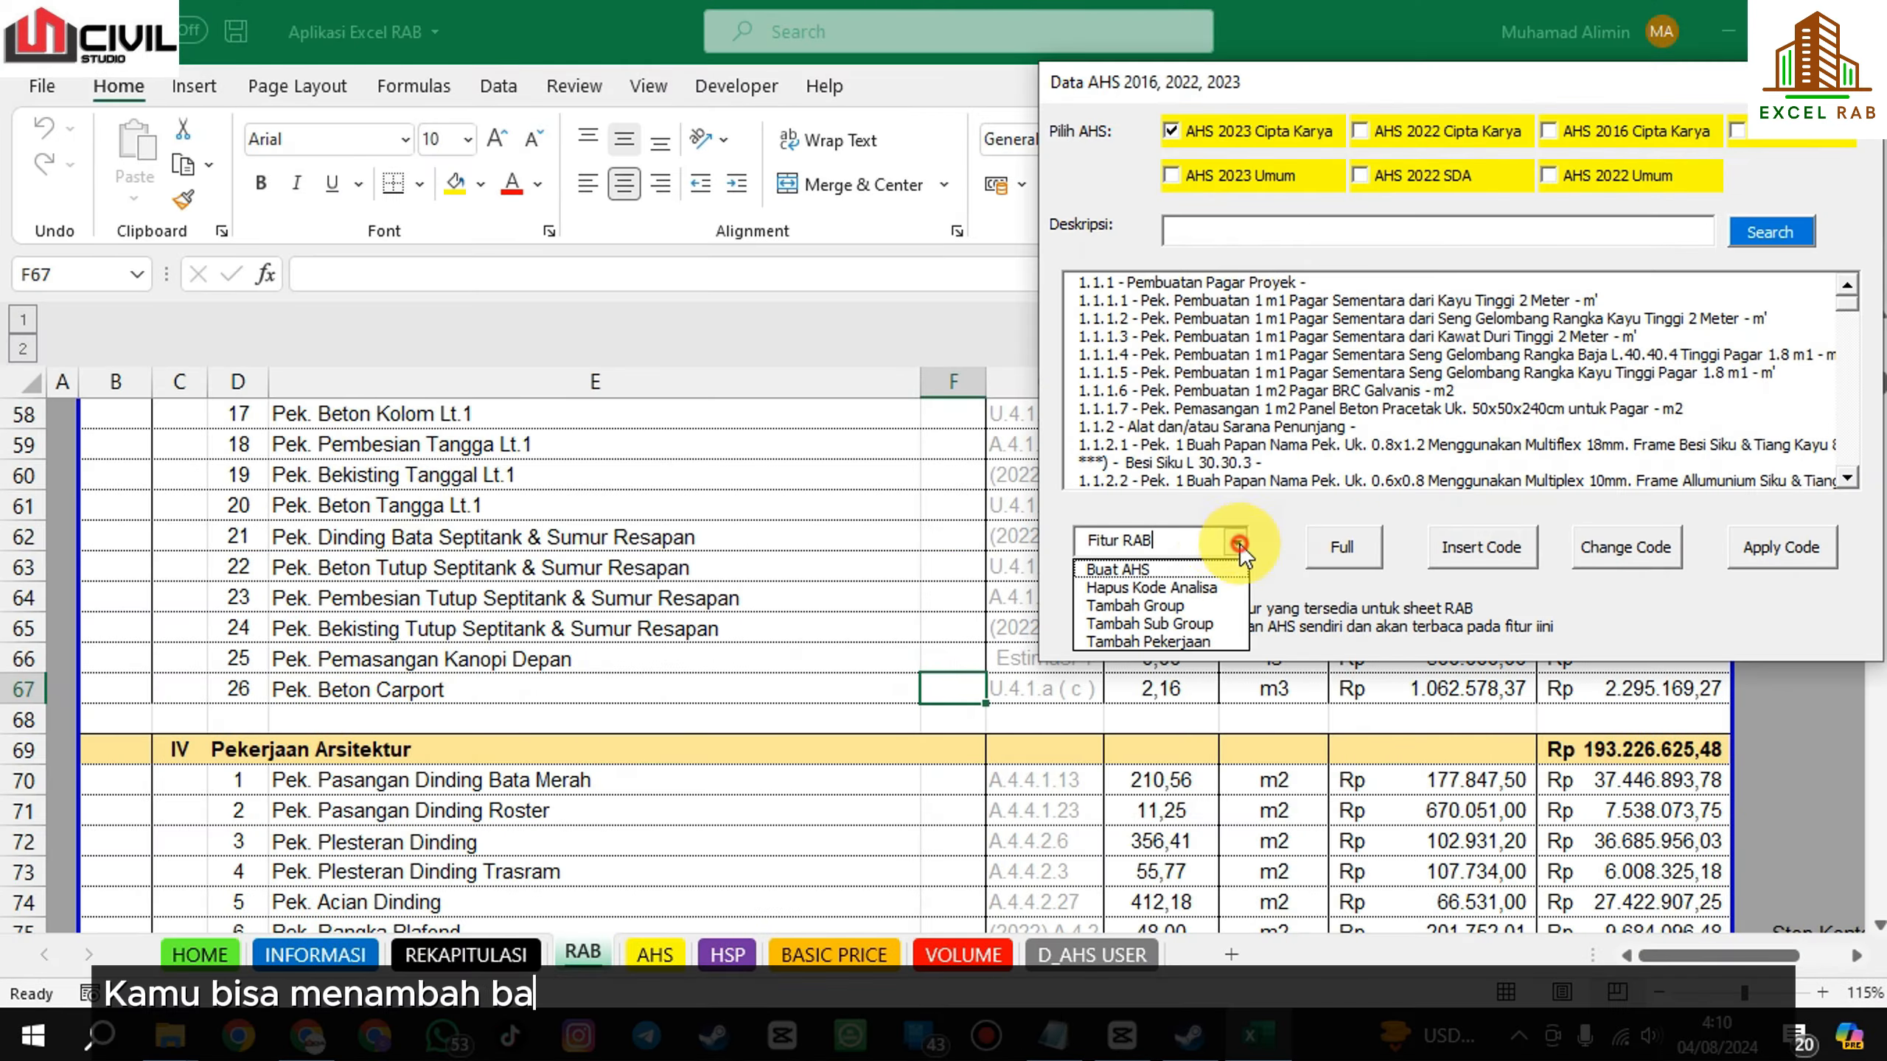
pyautogui.click(1181, 643)
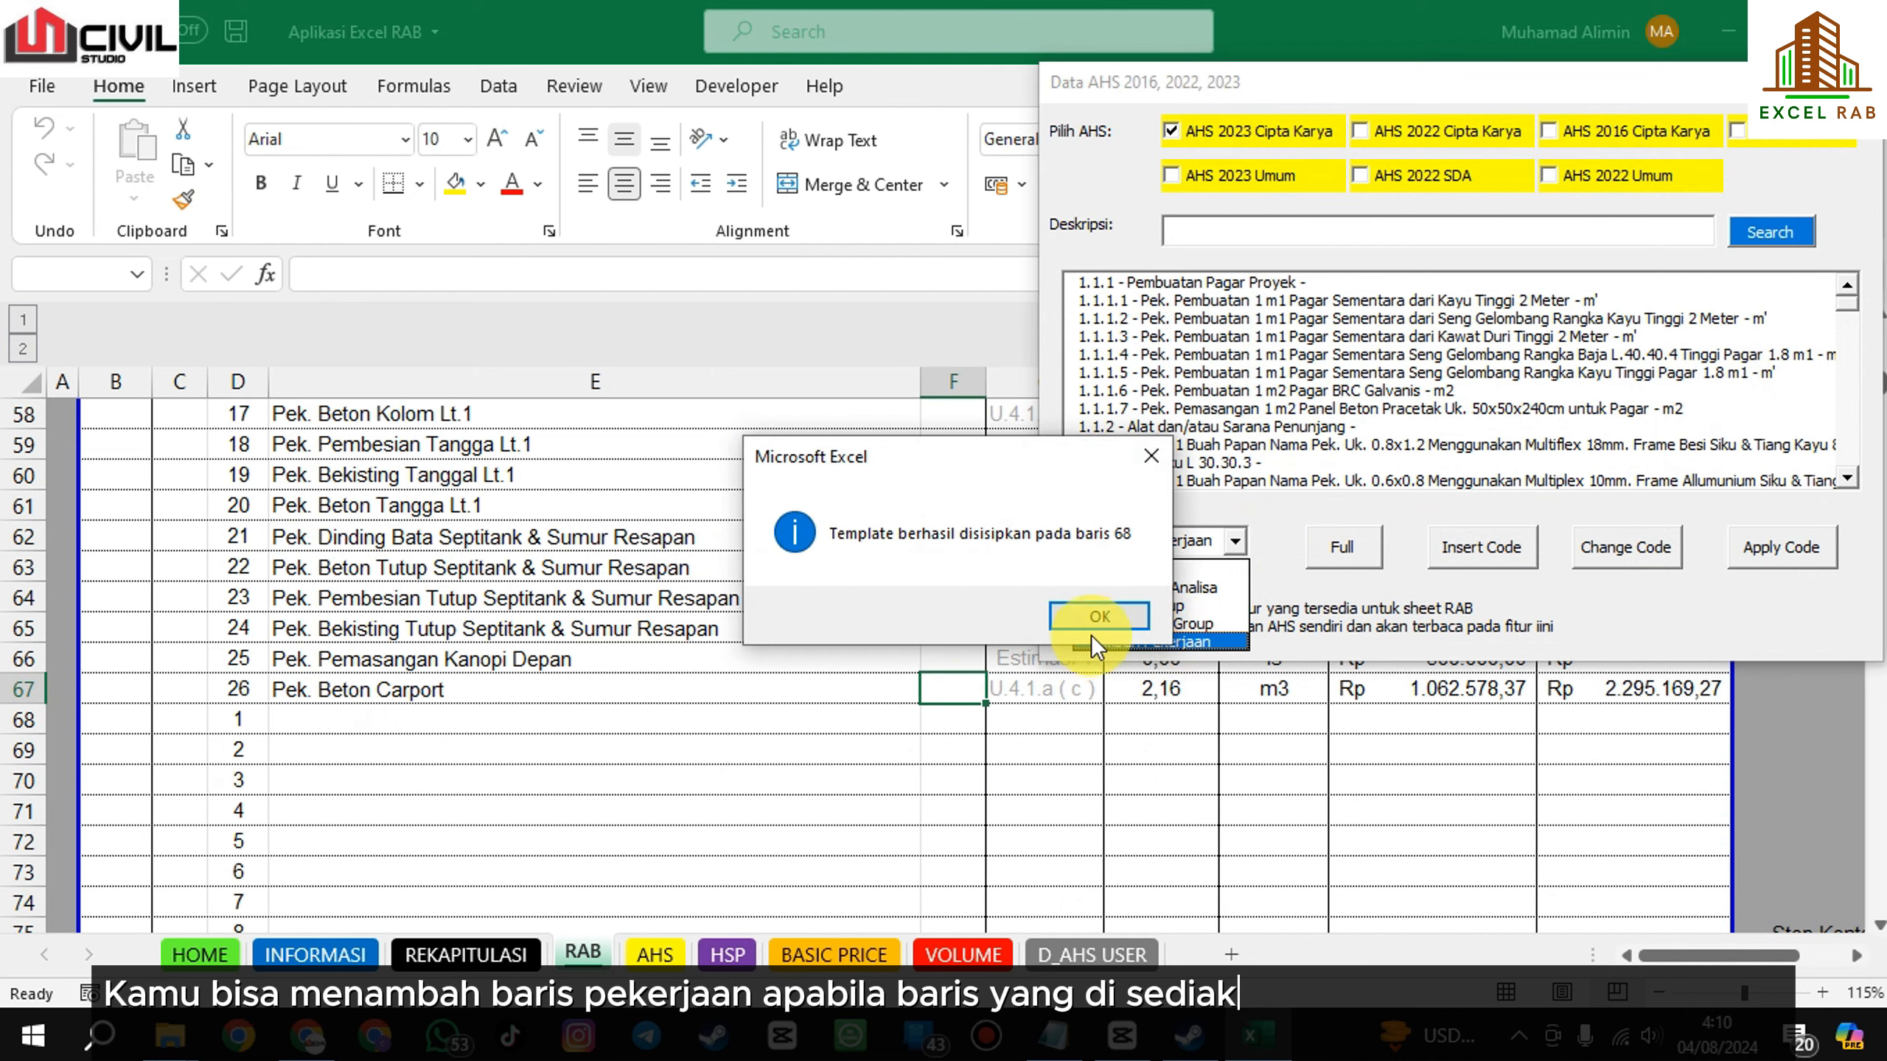
pyautogui.click(1087, 615)
# Continue the item numbering from Pek. Beton Carport down into the added work rows.
pyautogui.click(242, 692)
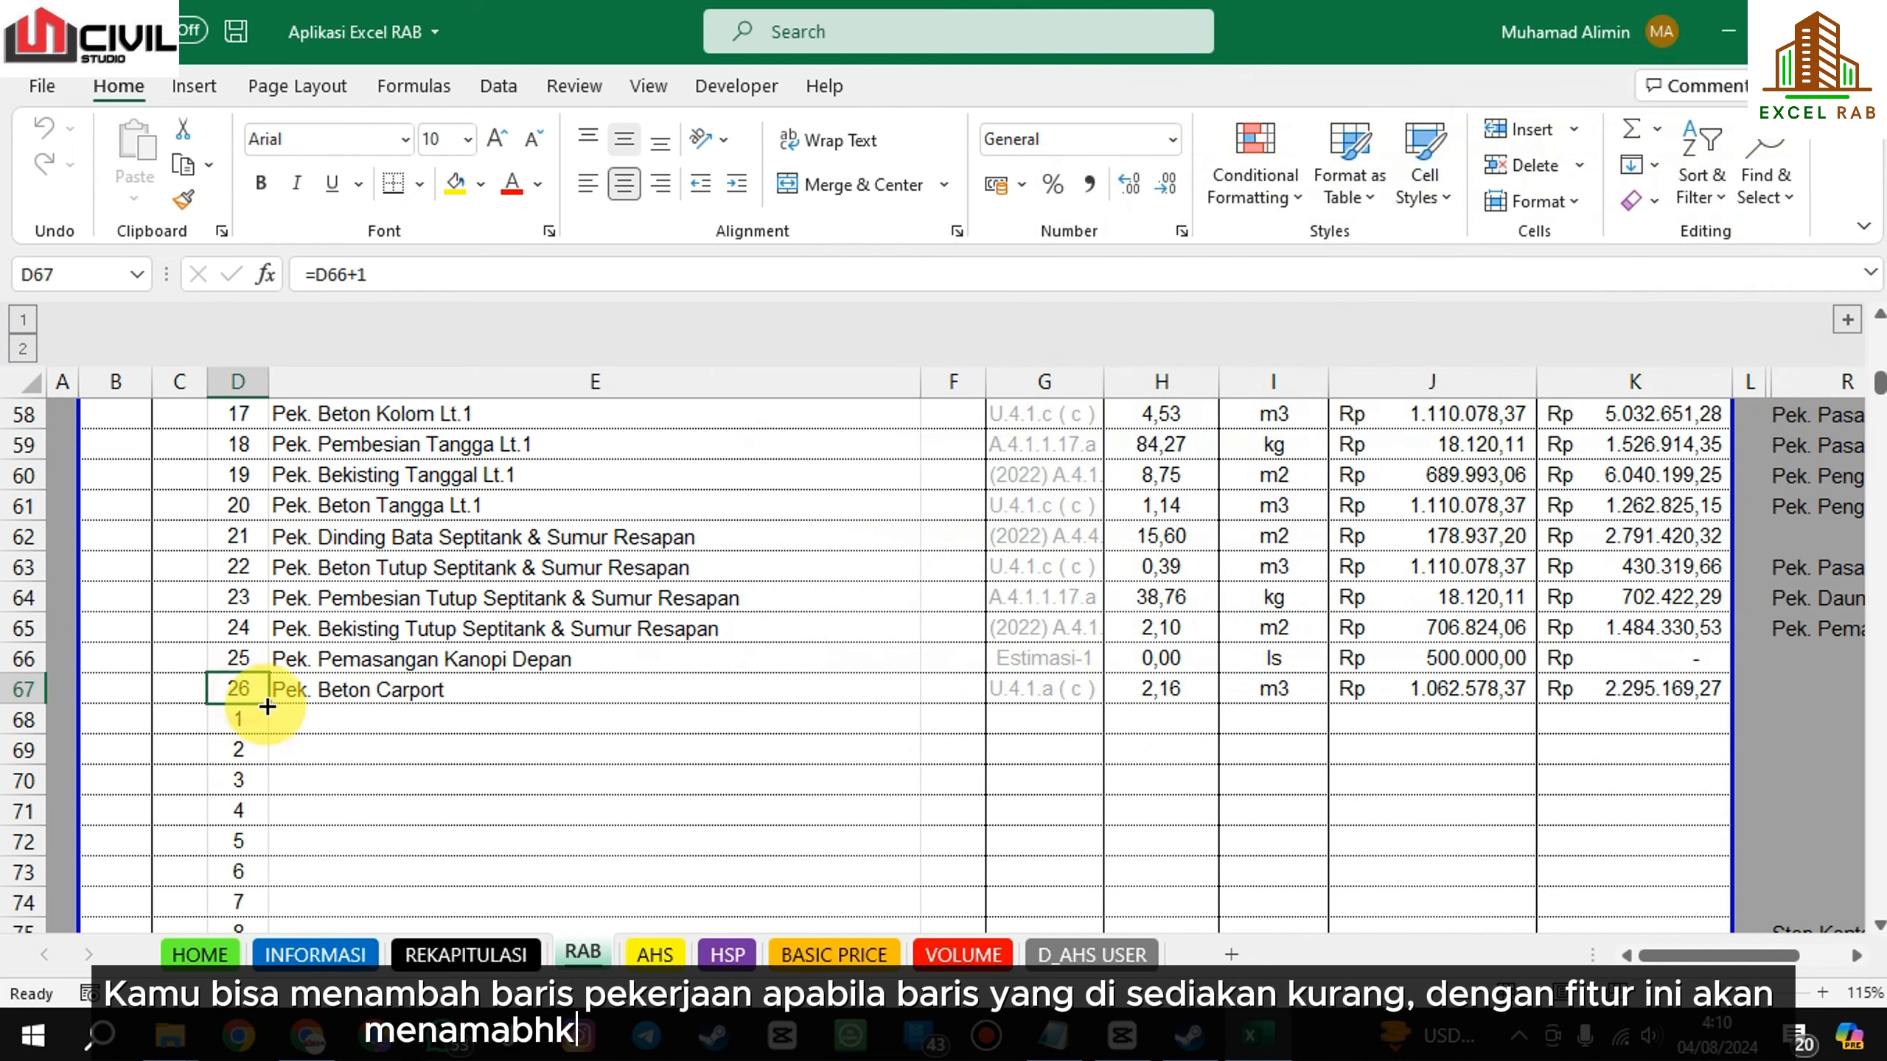
pyautogui.moveTo(265, 736); pyautogui.dragTo(265, 734)
pyautogui.scroll(-1, 757, 699)
pyautogui.click(757, 699)
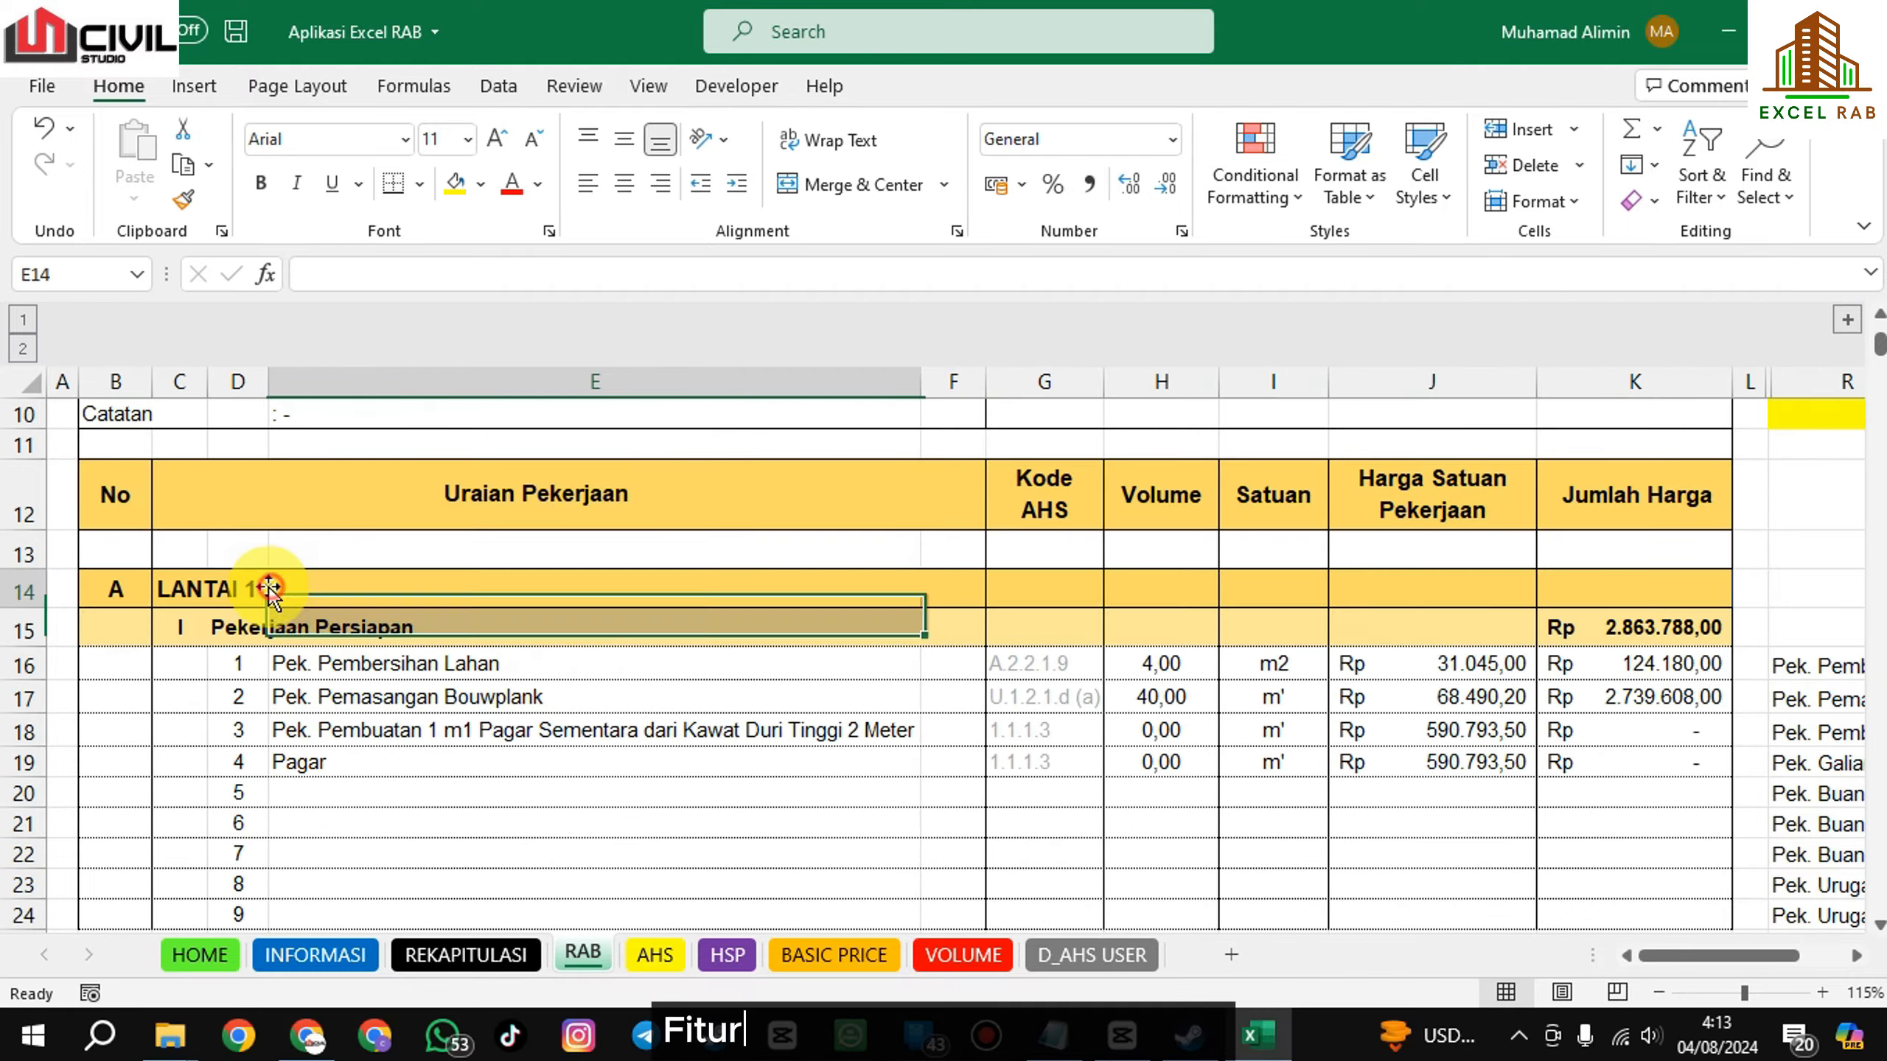
# Check the group list on the REKAPITULASI sheet and add a new group with Tambah Group below the last item of the RAB sheet.
pyautogui.scroll(-14, 252, 588)
pyautogui.scroll(-20, 263, 598)
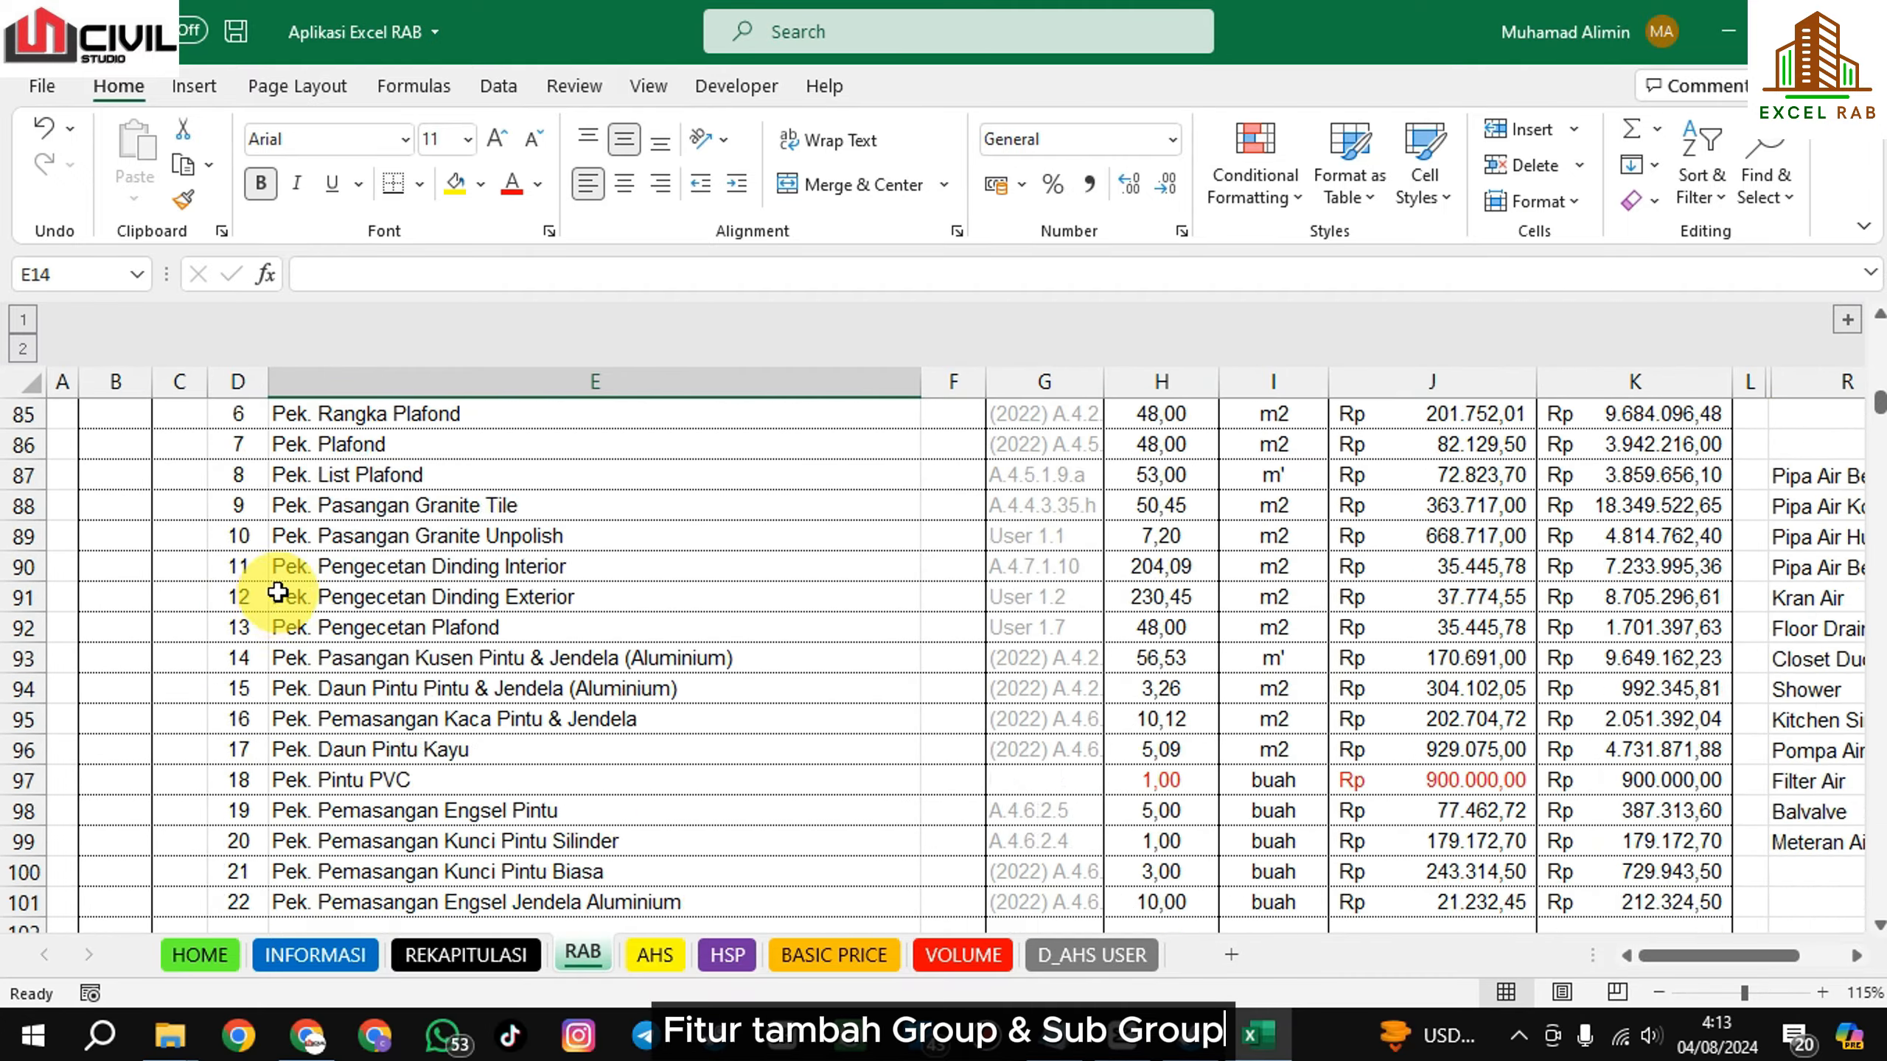
pyautogui.scroll(-3, 309, 596)
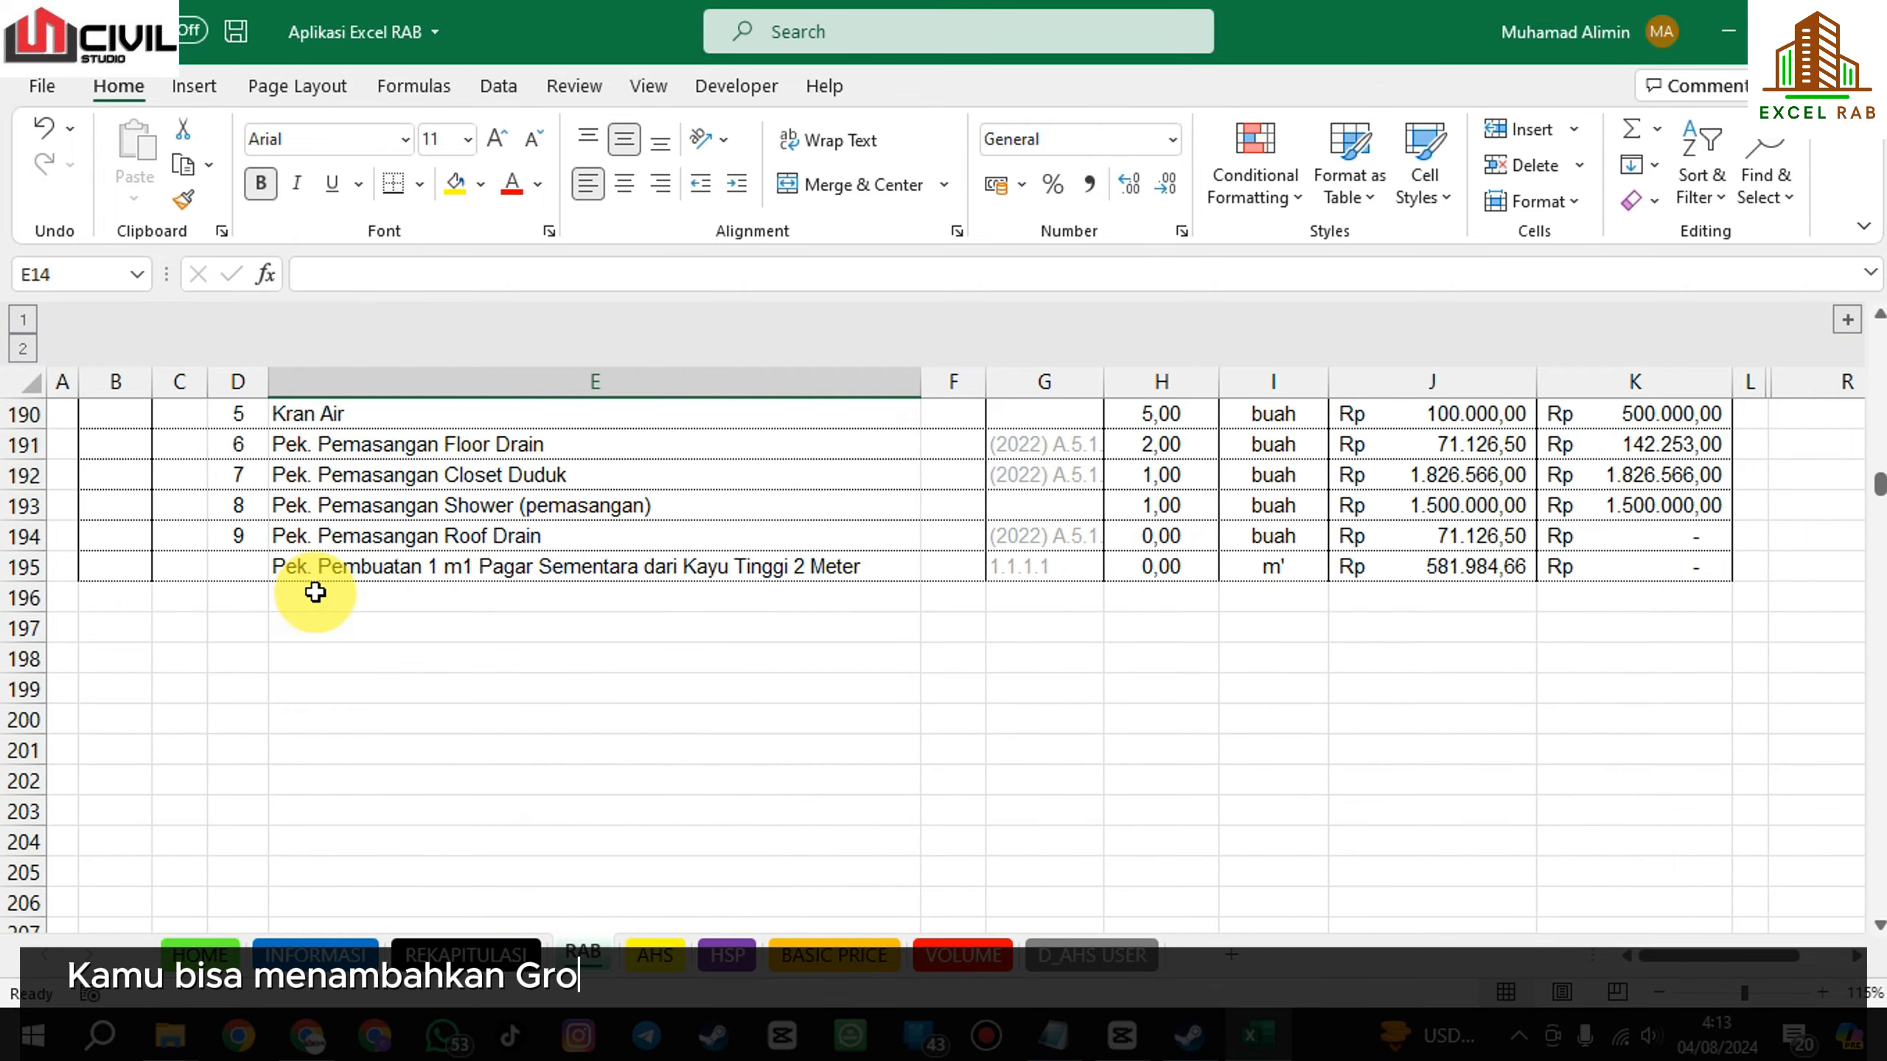
pyautogui.click(466, 955)
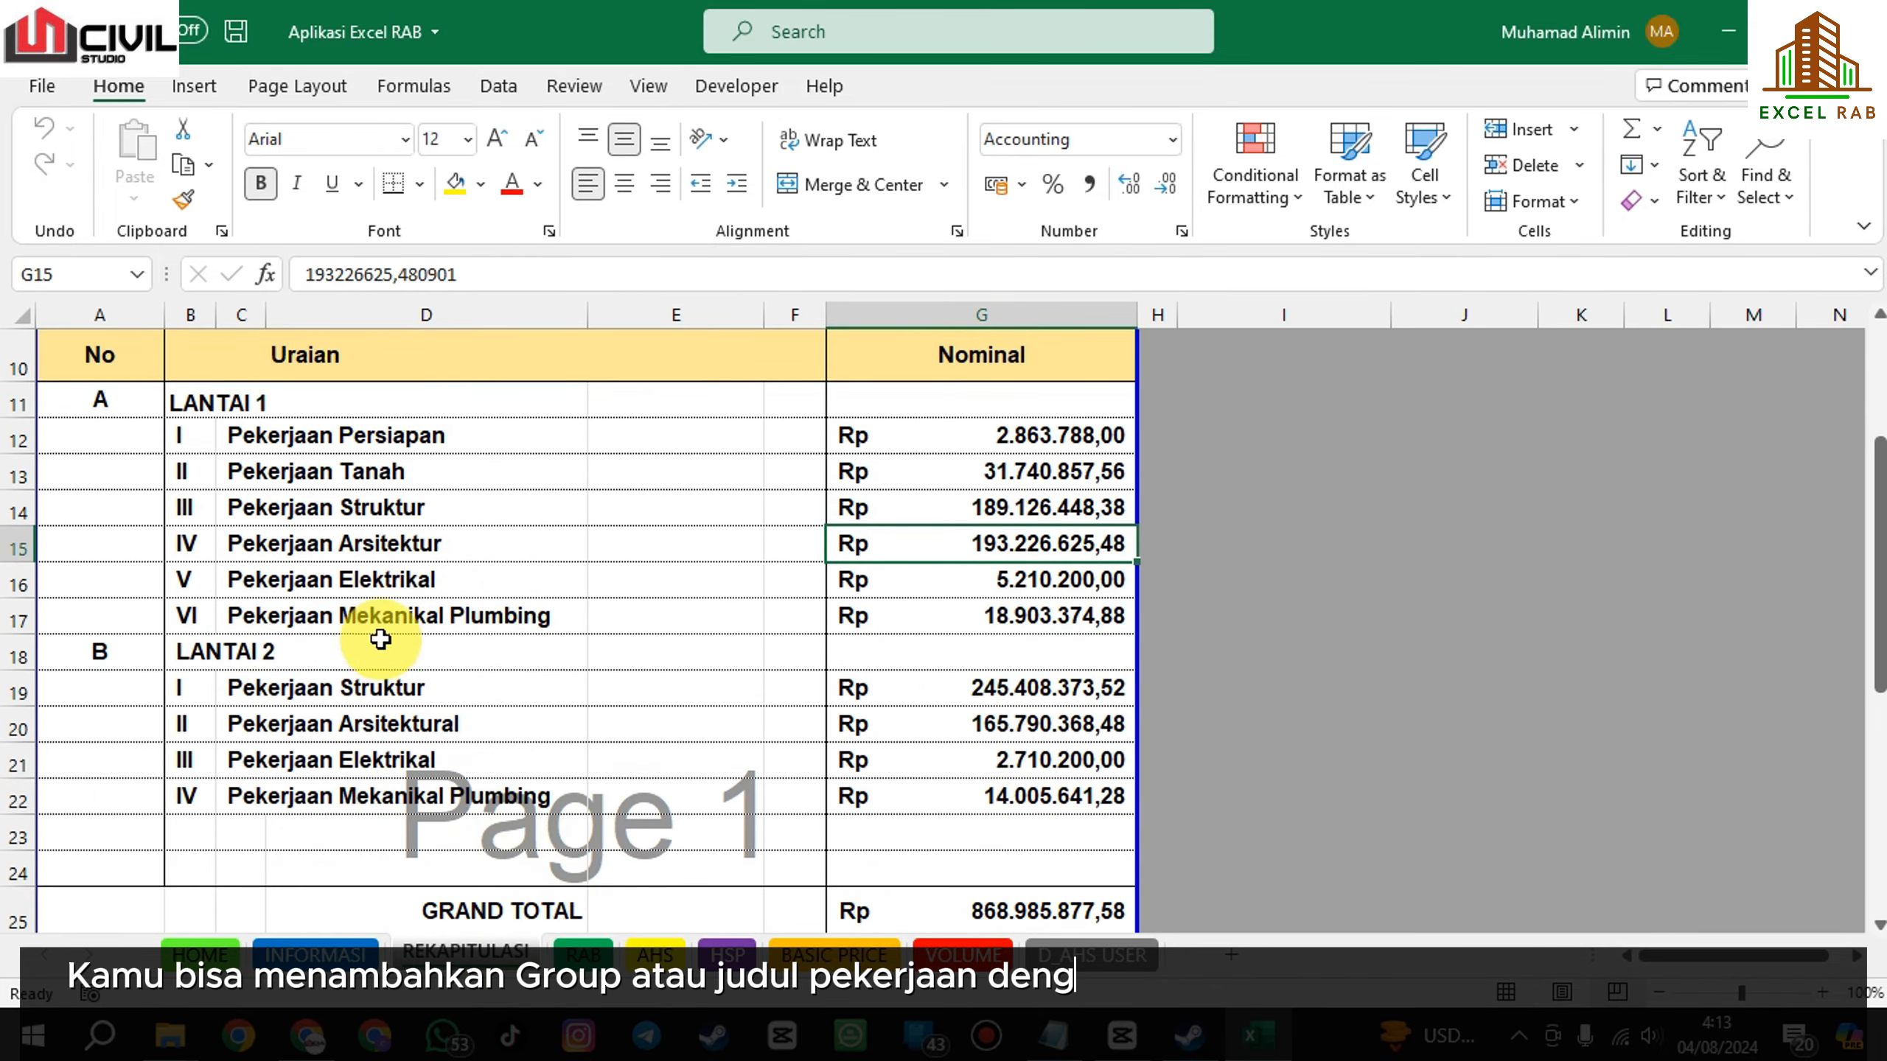
pyautogui.click(583, 955)
pyautogui.click(949, 604)
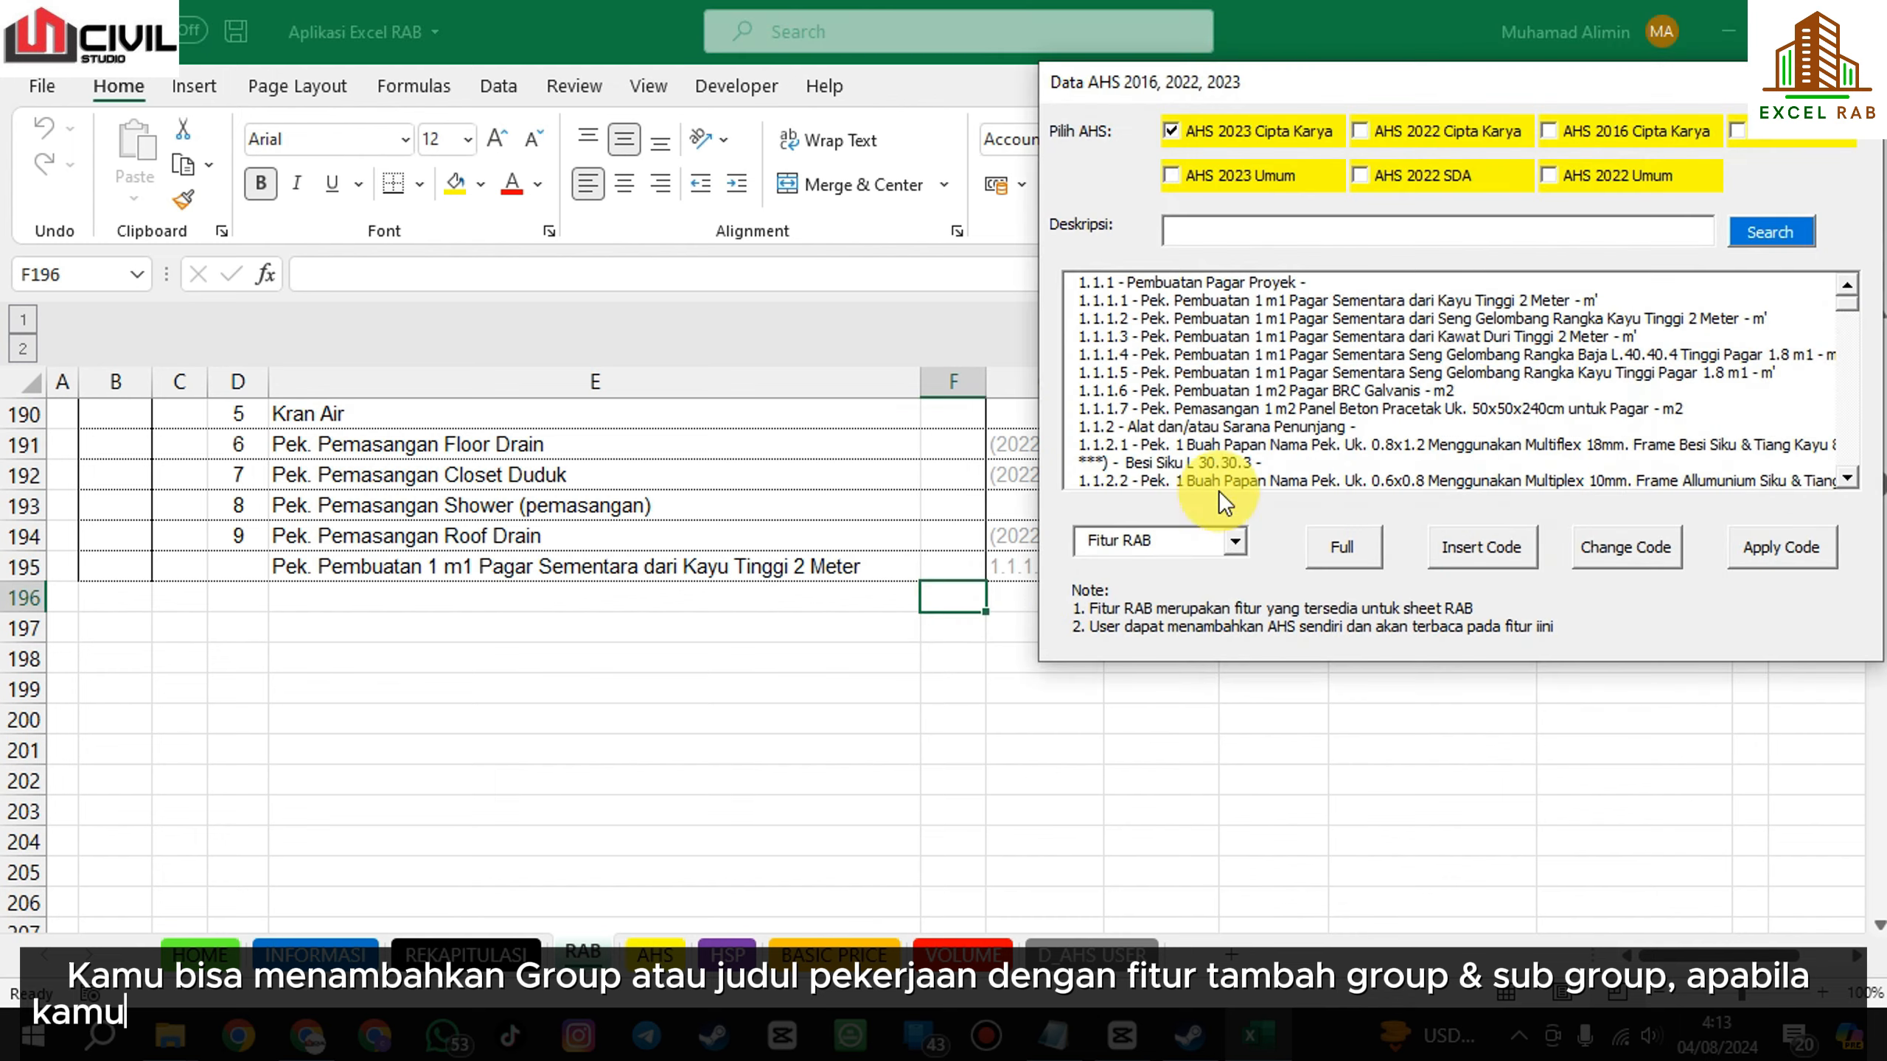
pyautogui.click(1229, 541)
pyautogui.click(1152, 624)
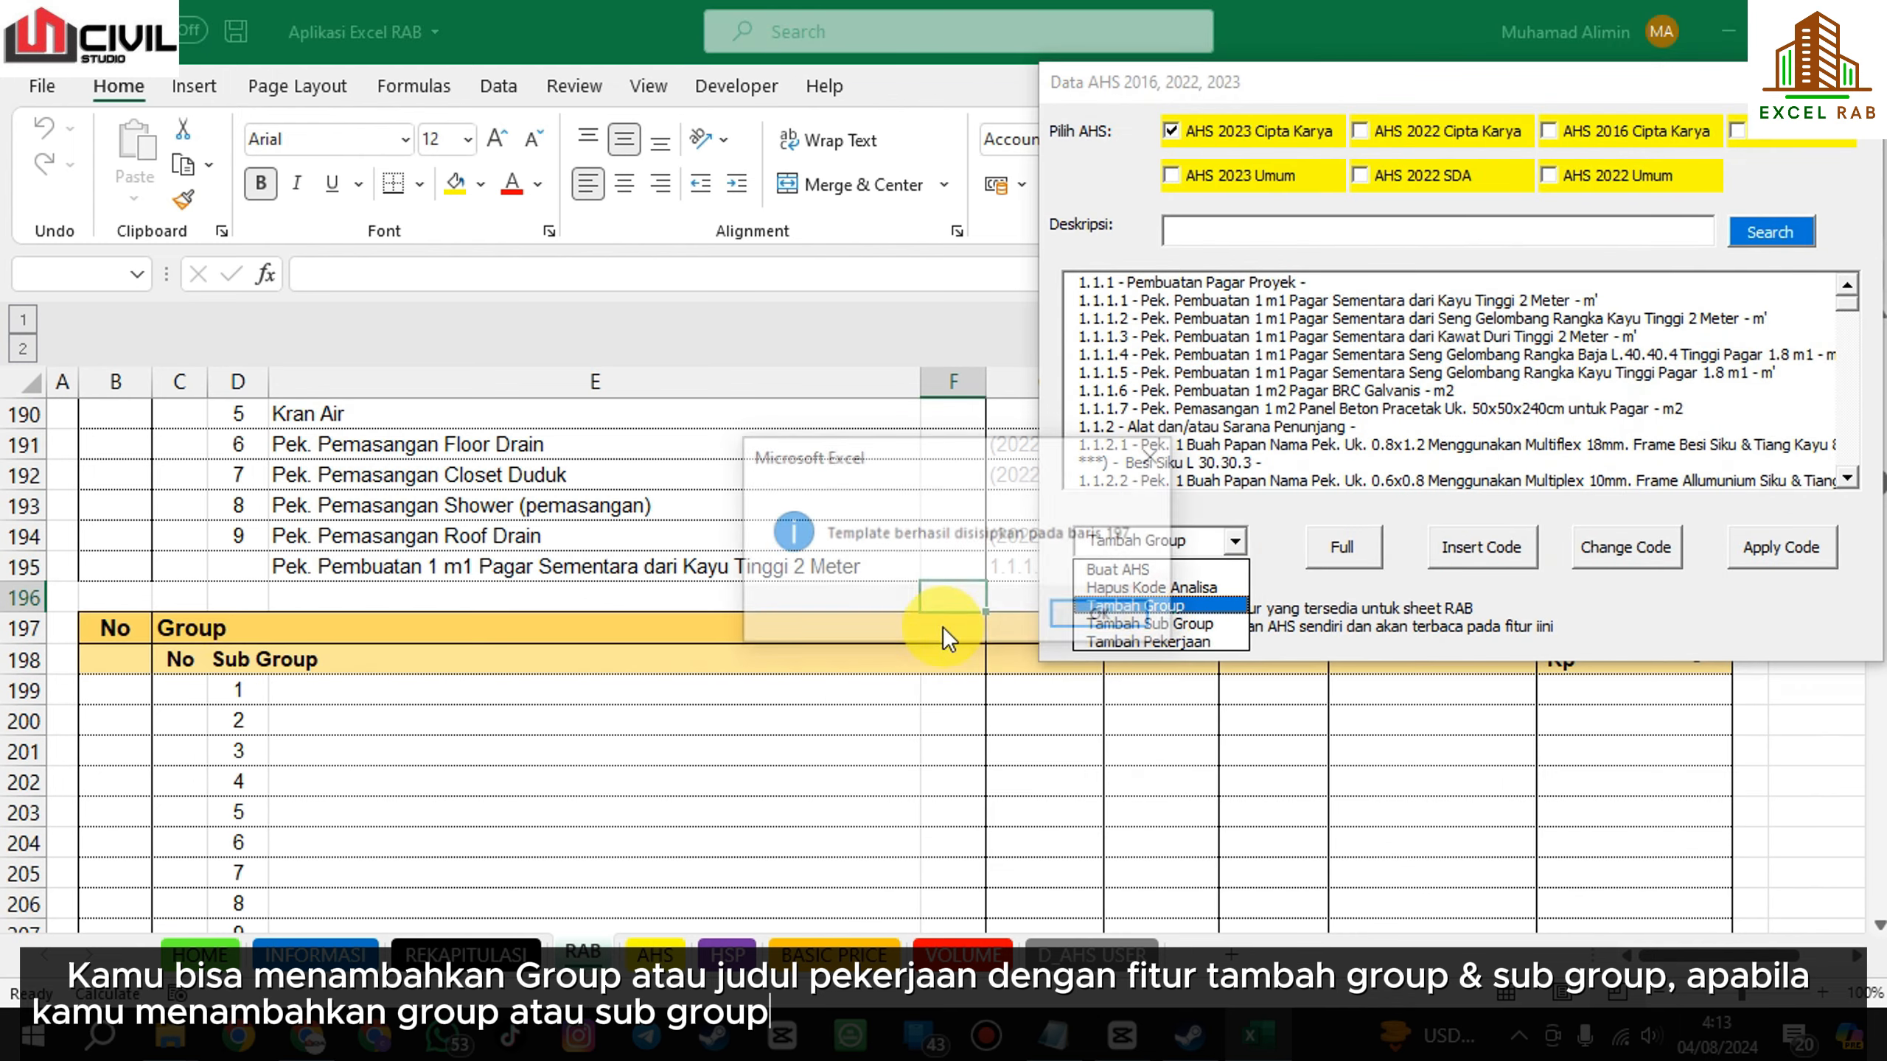
# Name the newly inserted group on the RAB sheet Lantai 3, and check it on the REKAPITULASI sheet.
pyautogui.click(1102, 621)
pyautogui.click(193, 631)
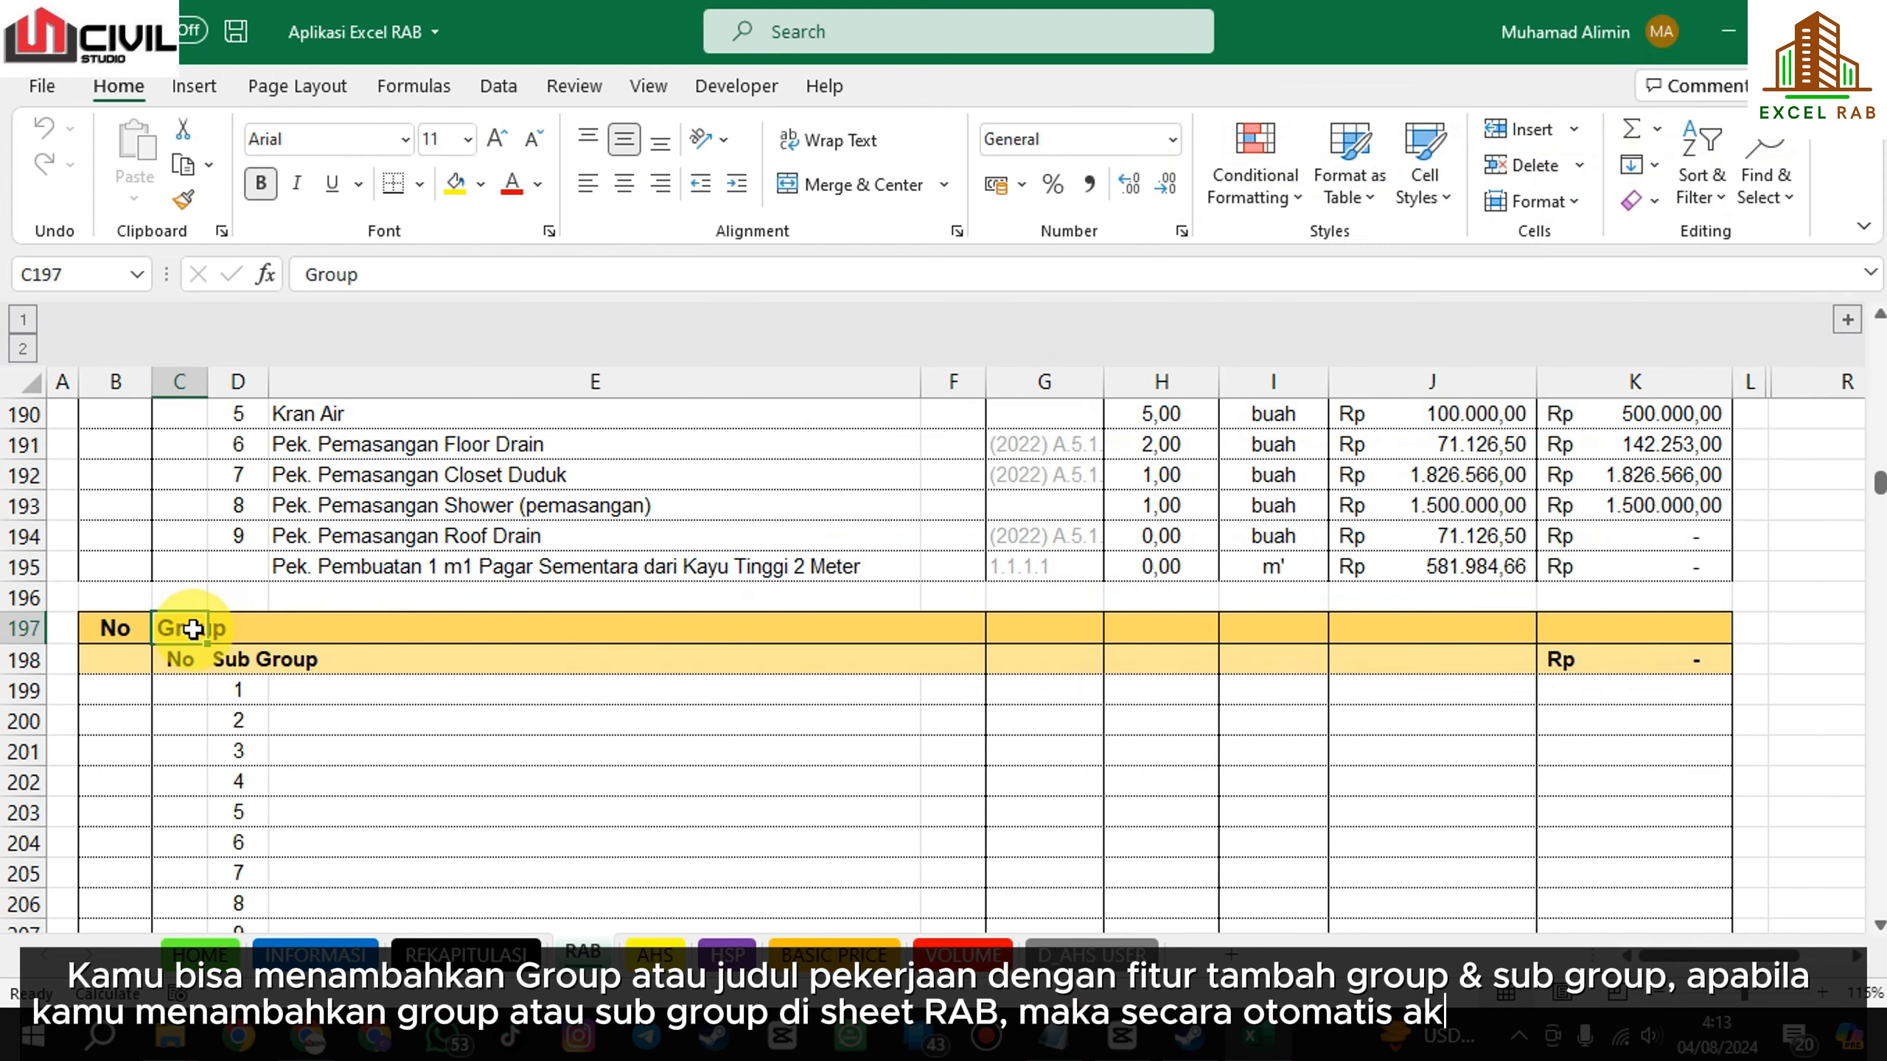
pyautogui.write('Lantai 3')
pyautogui.press('Return')
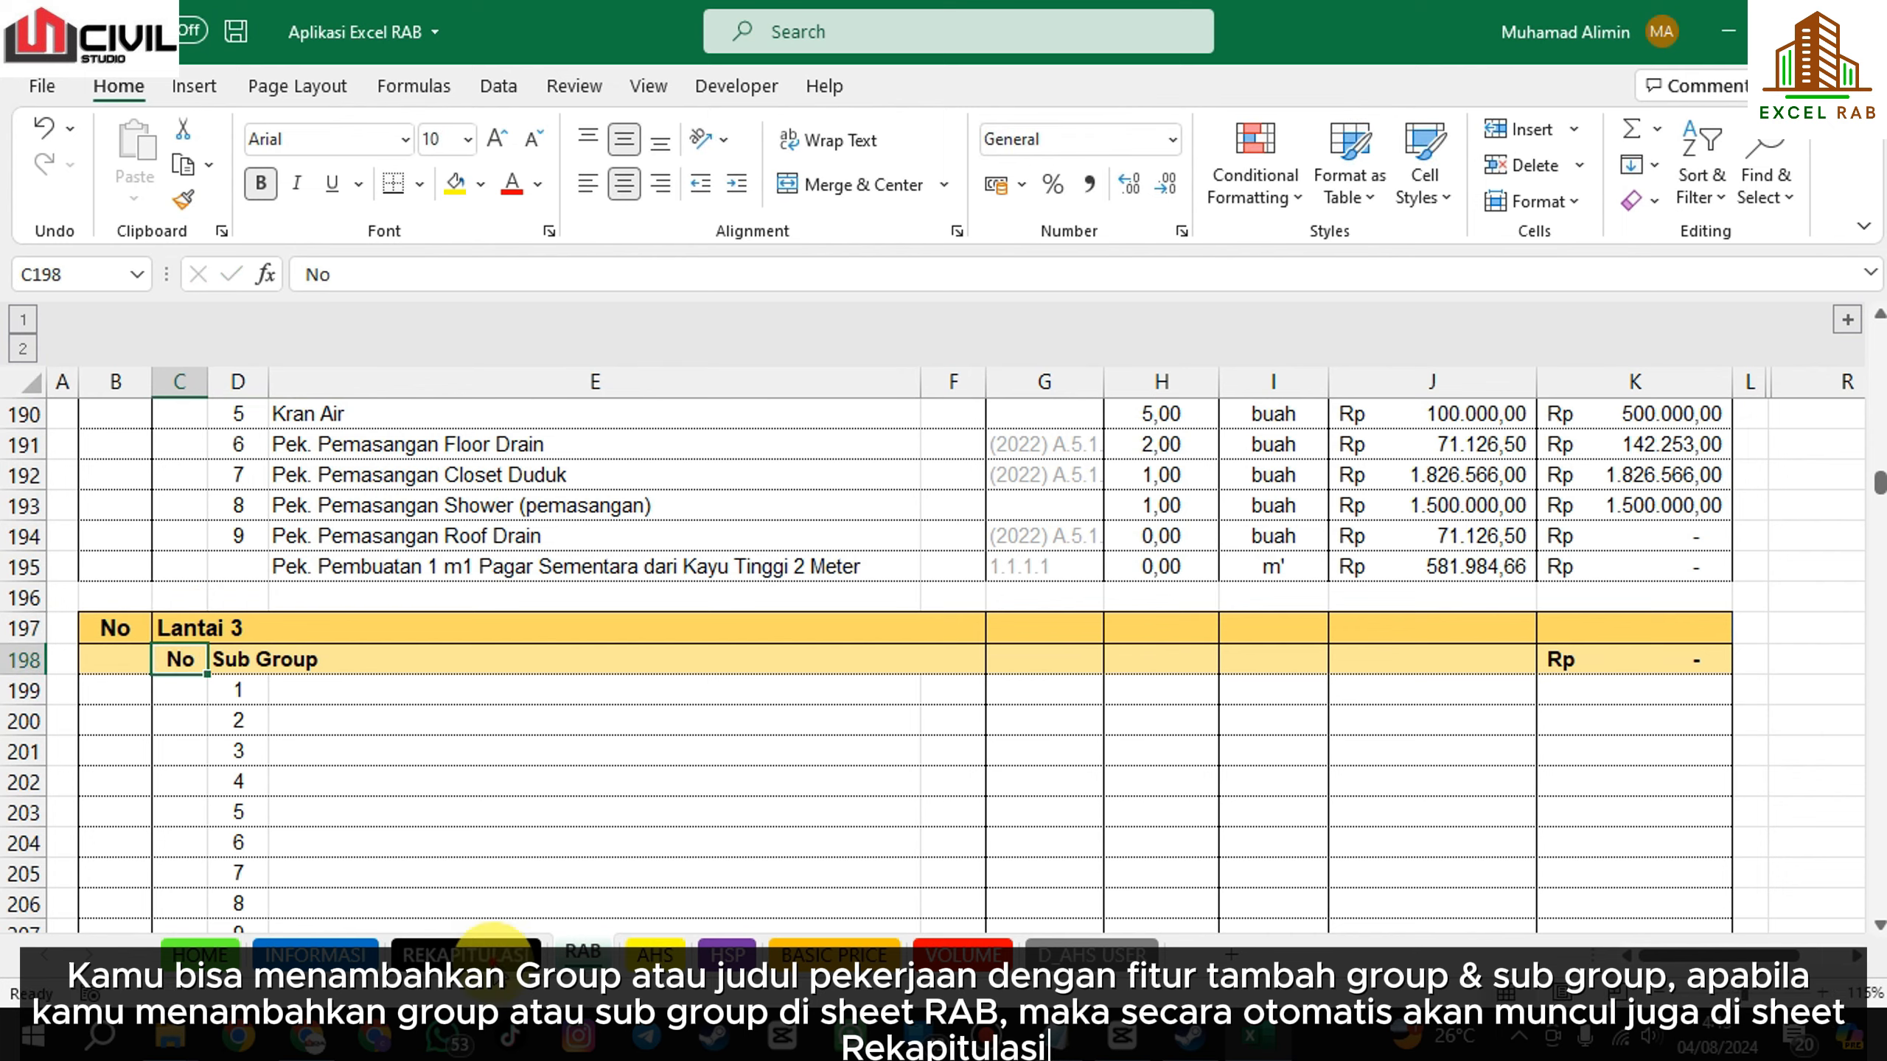
pyautogui.click(466, 954)
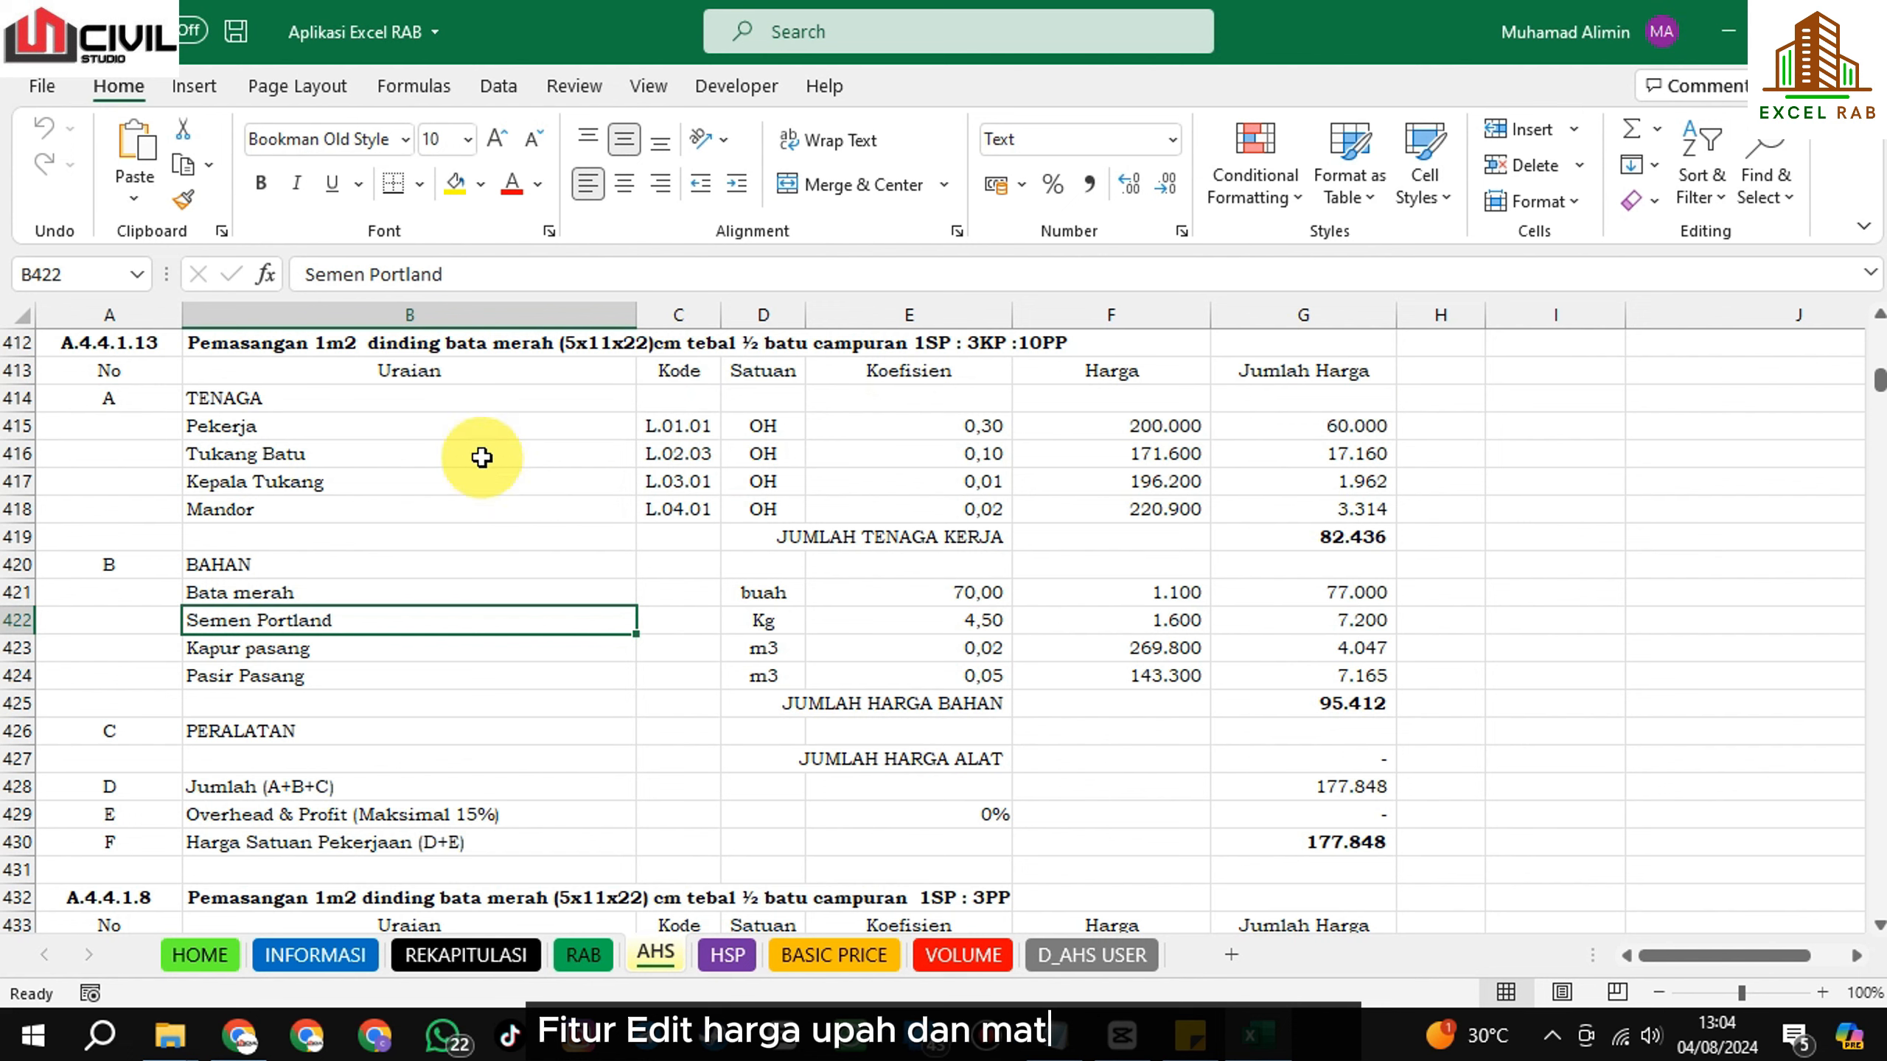
# Open the basic price list for Semen Portland in analysis A.4.4.1.13 on the AHS sheet, and search it for semen.
pyautogui.click(454, 452)
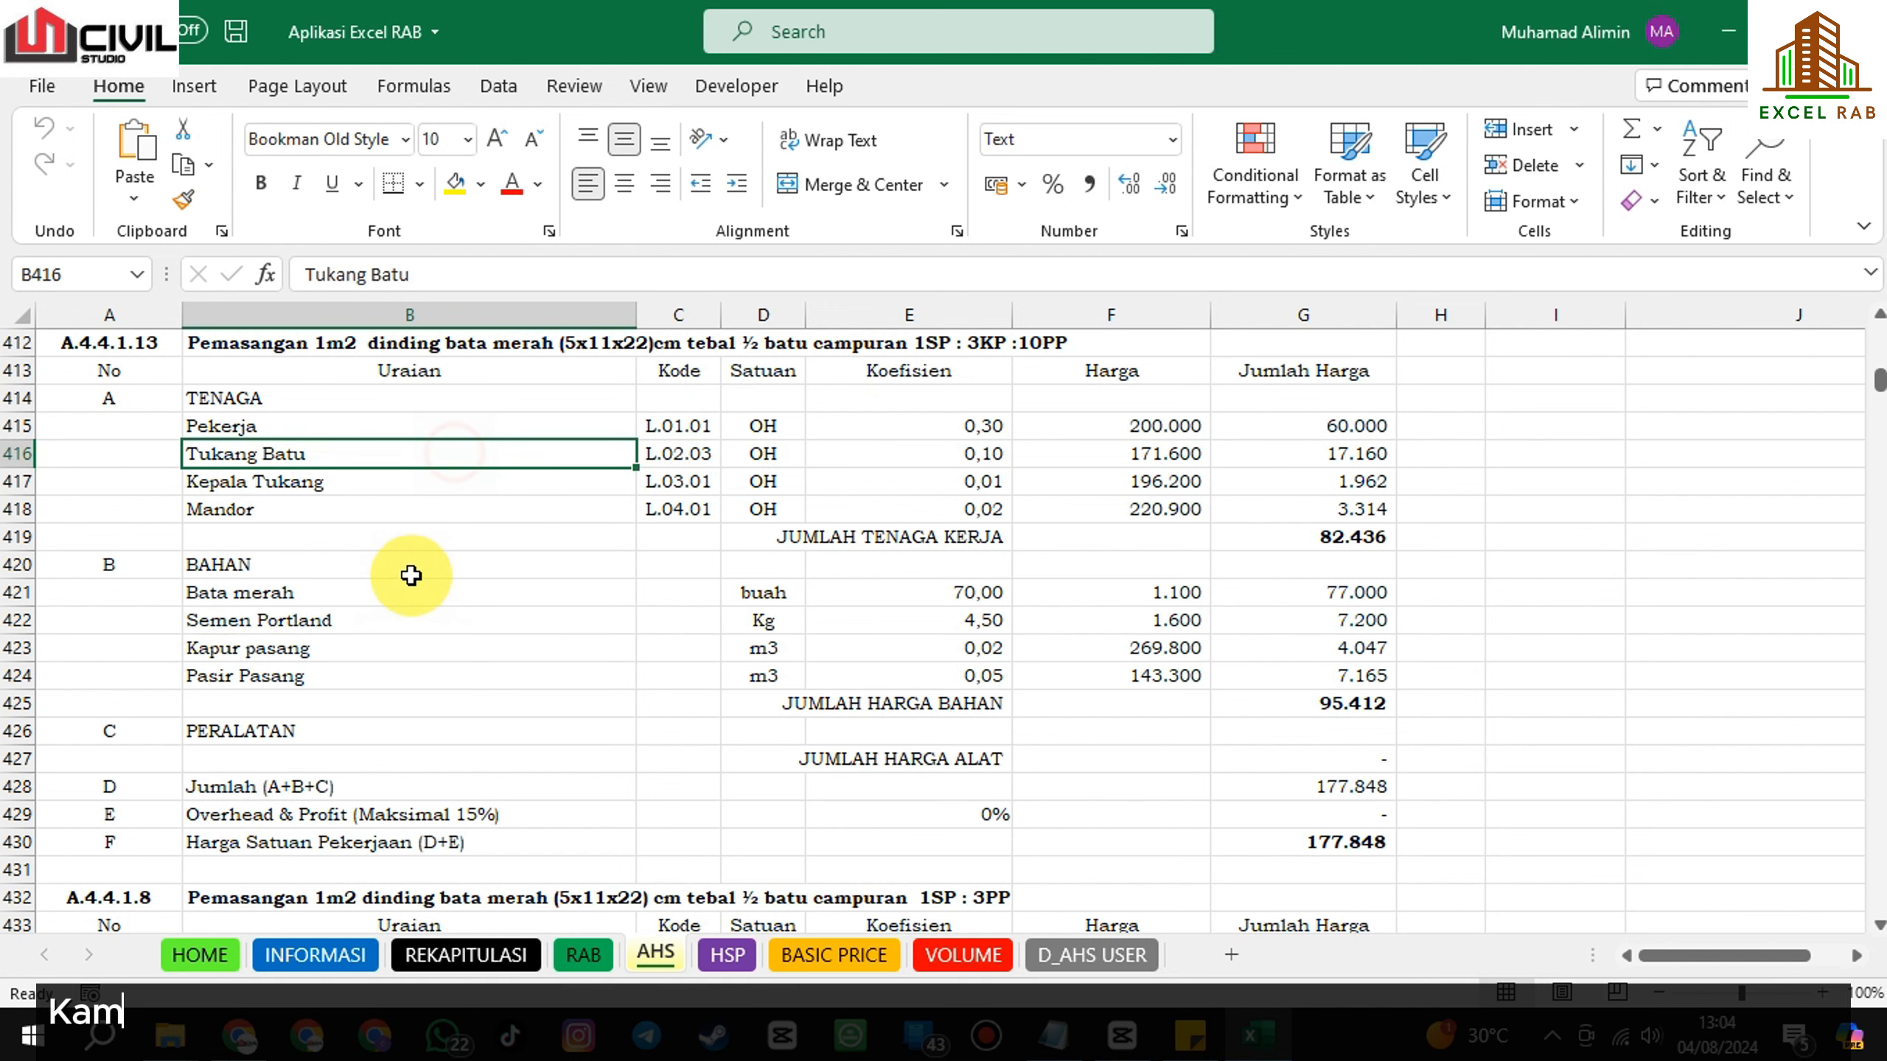
pyautogui.click(368, 618)
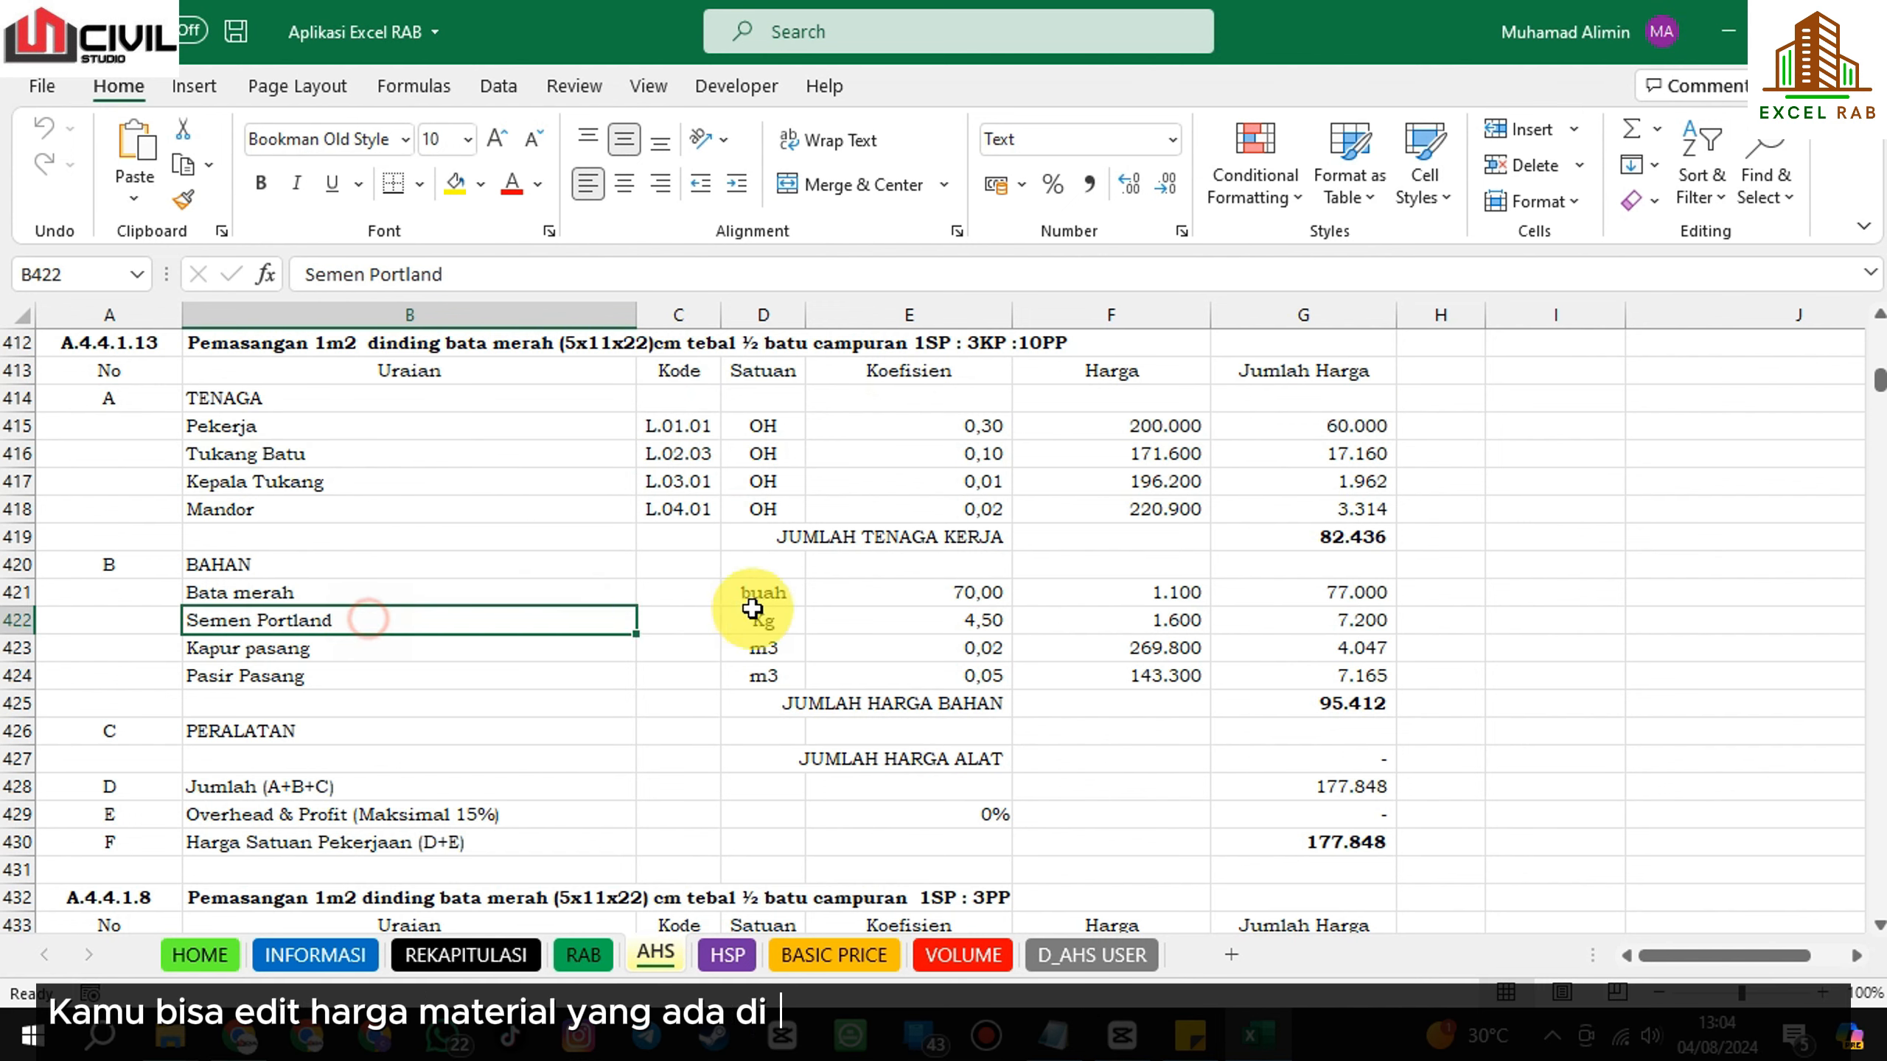
pyautogui.click(1168, 627)
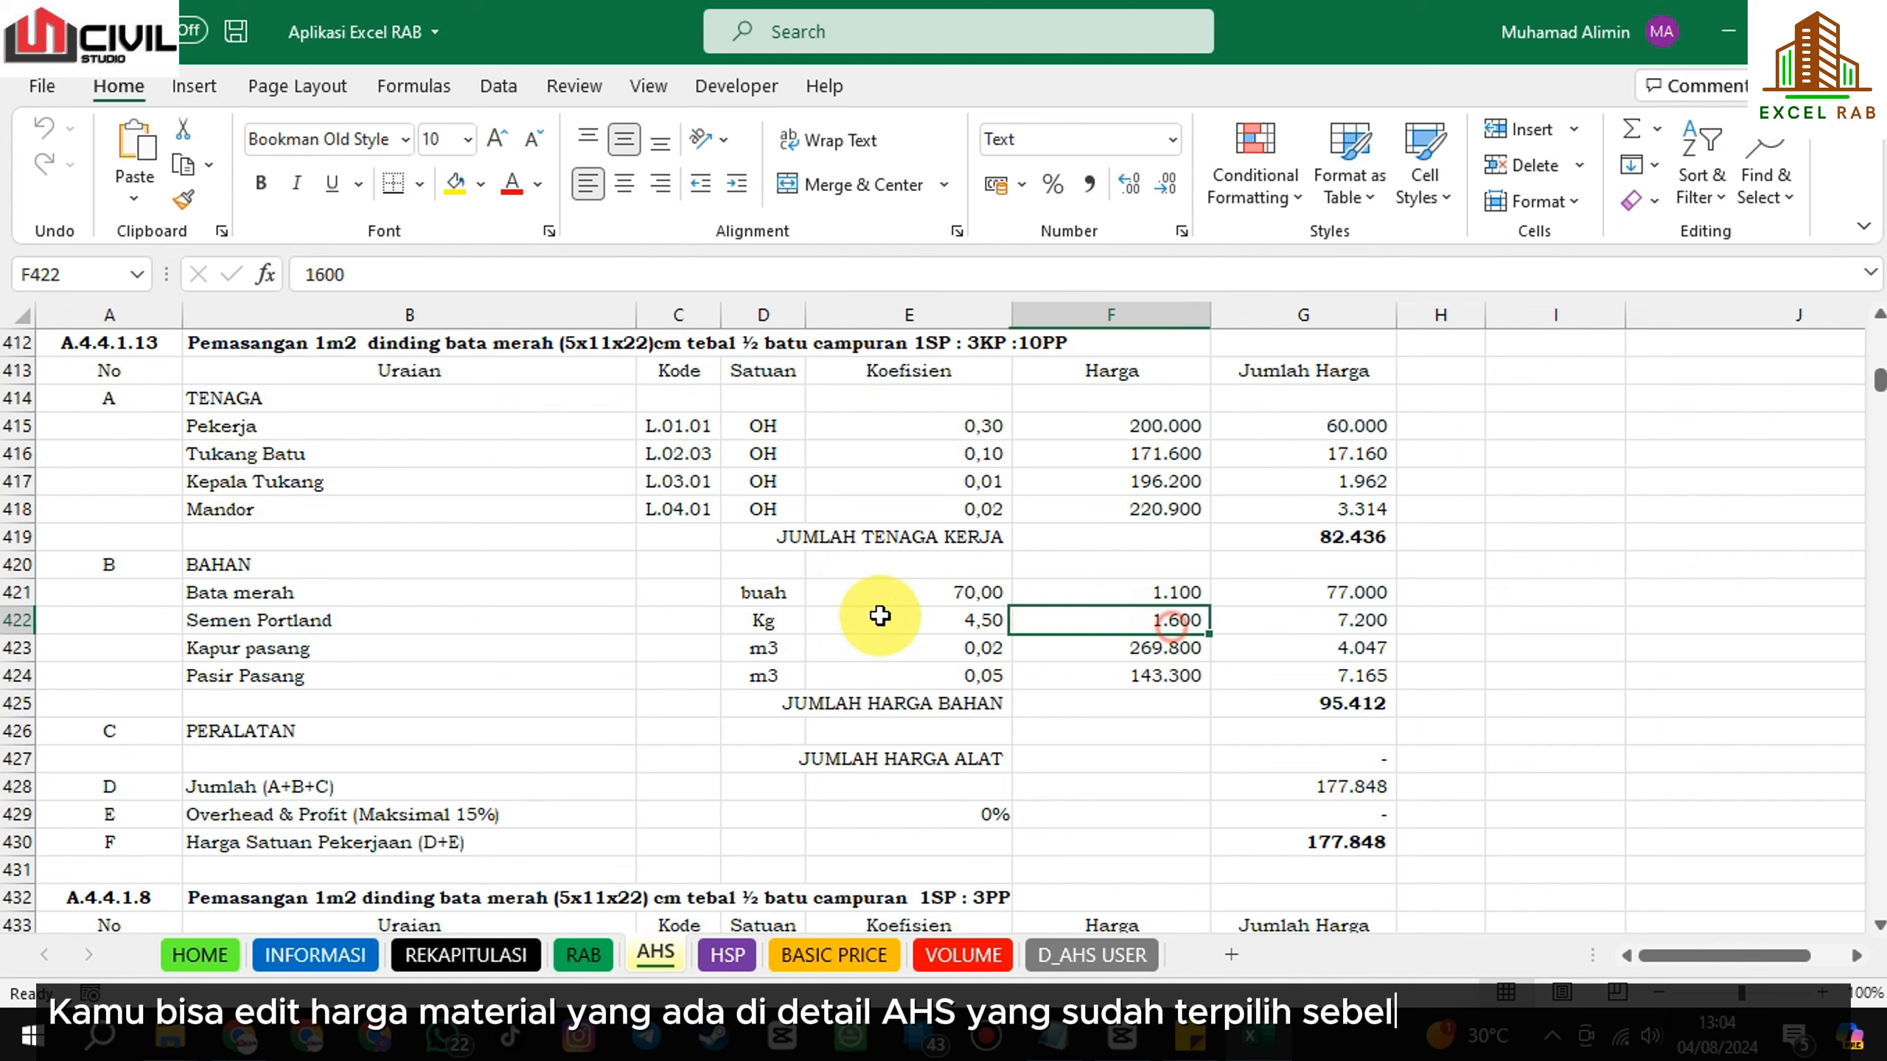
pyautogui.click(269, 619)
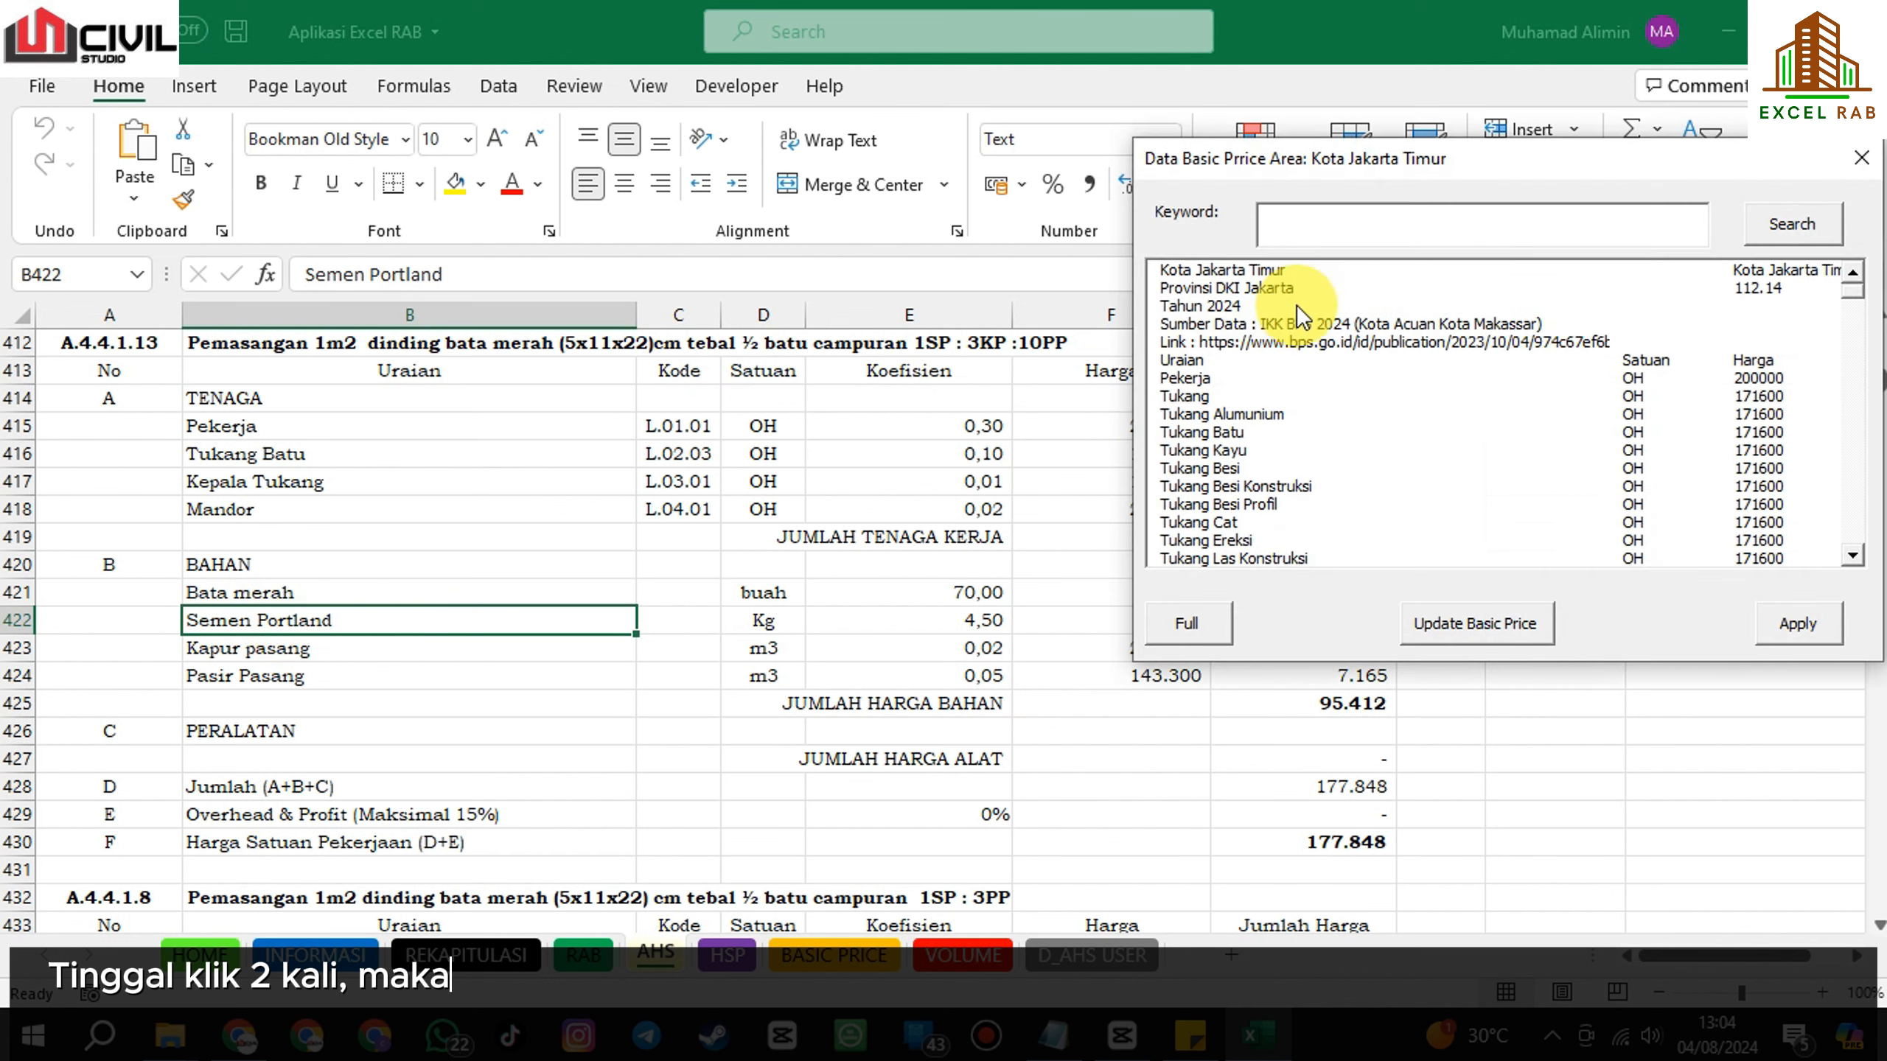
pyautogui.press('Return')
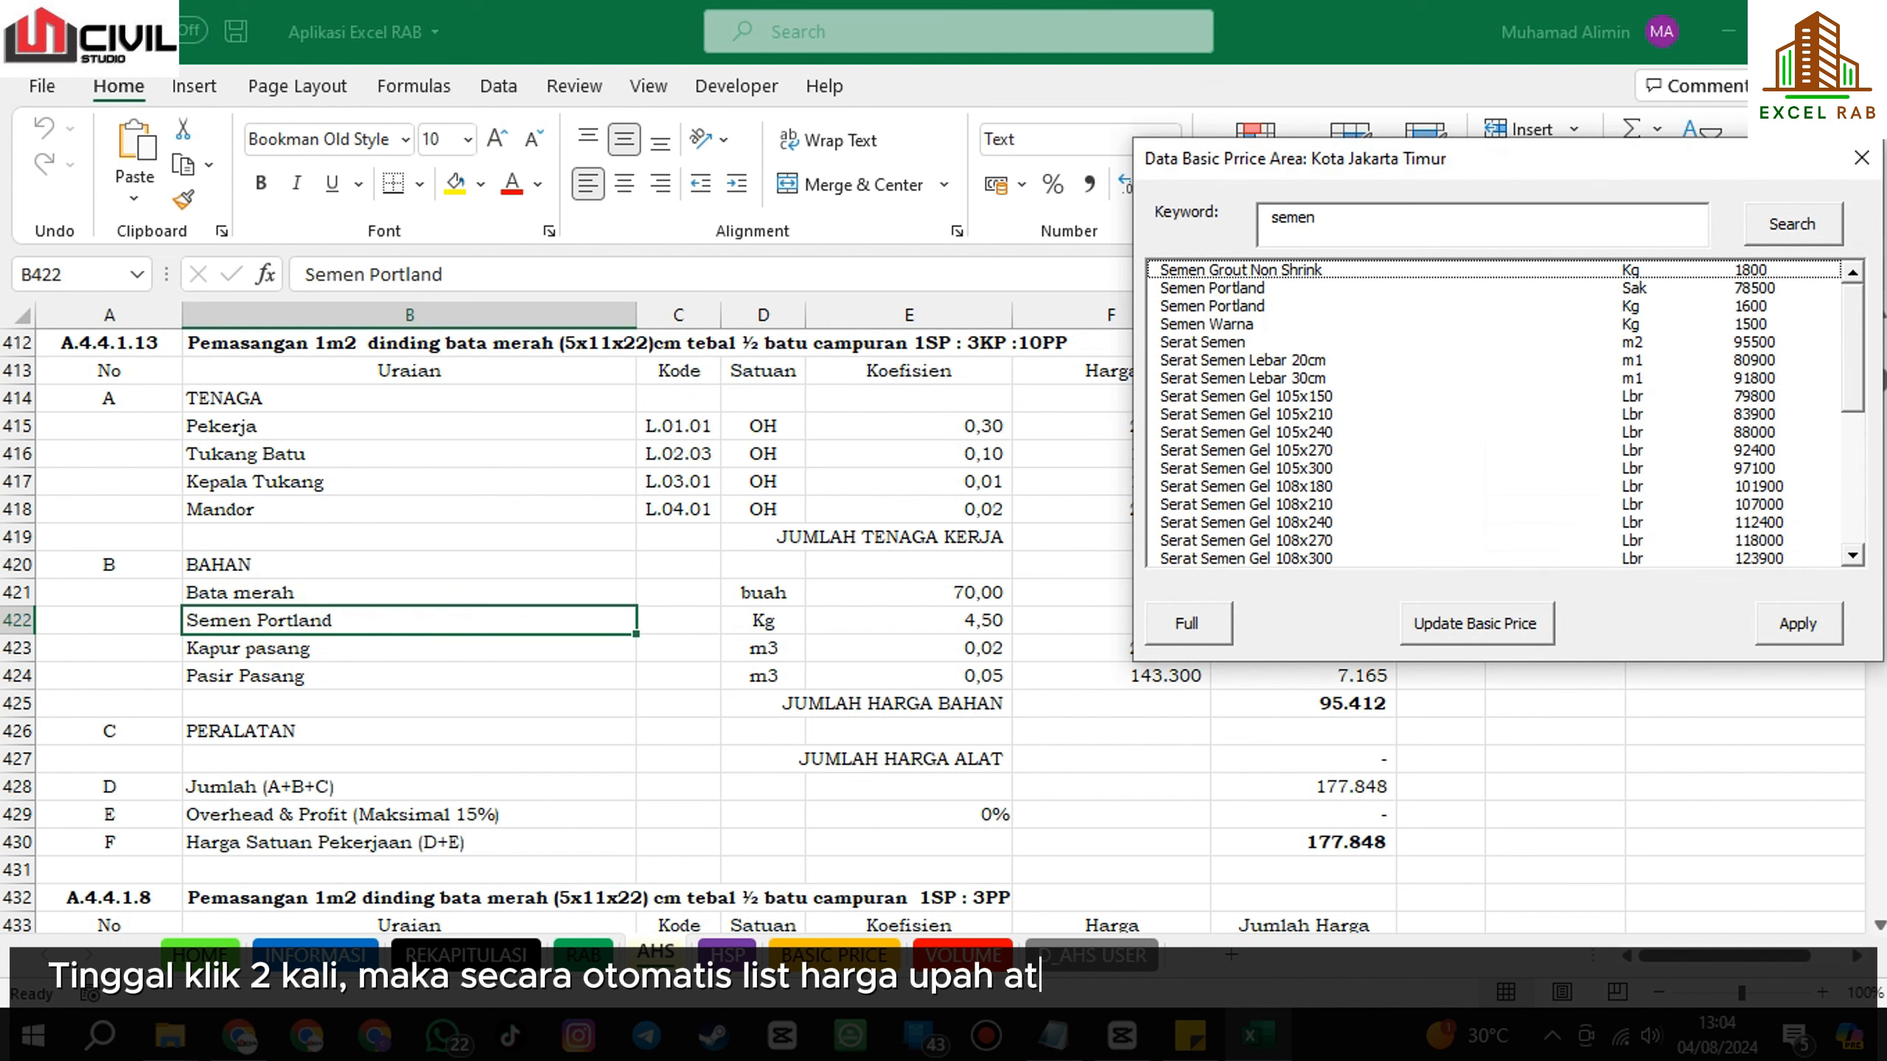
# Apply the Semen Warna price of 1500 per Kg to the Semen Portland row, and check its Harga cell.
pyautogui.click(1504, 287)
pyautogui.click(1504, 306)
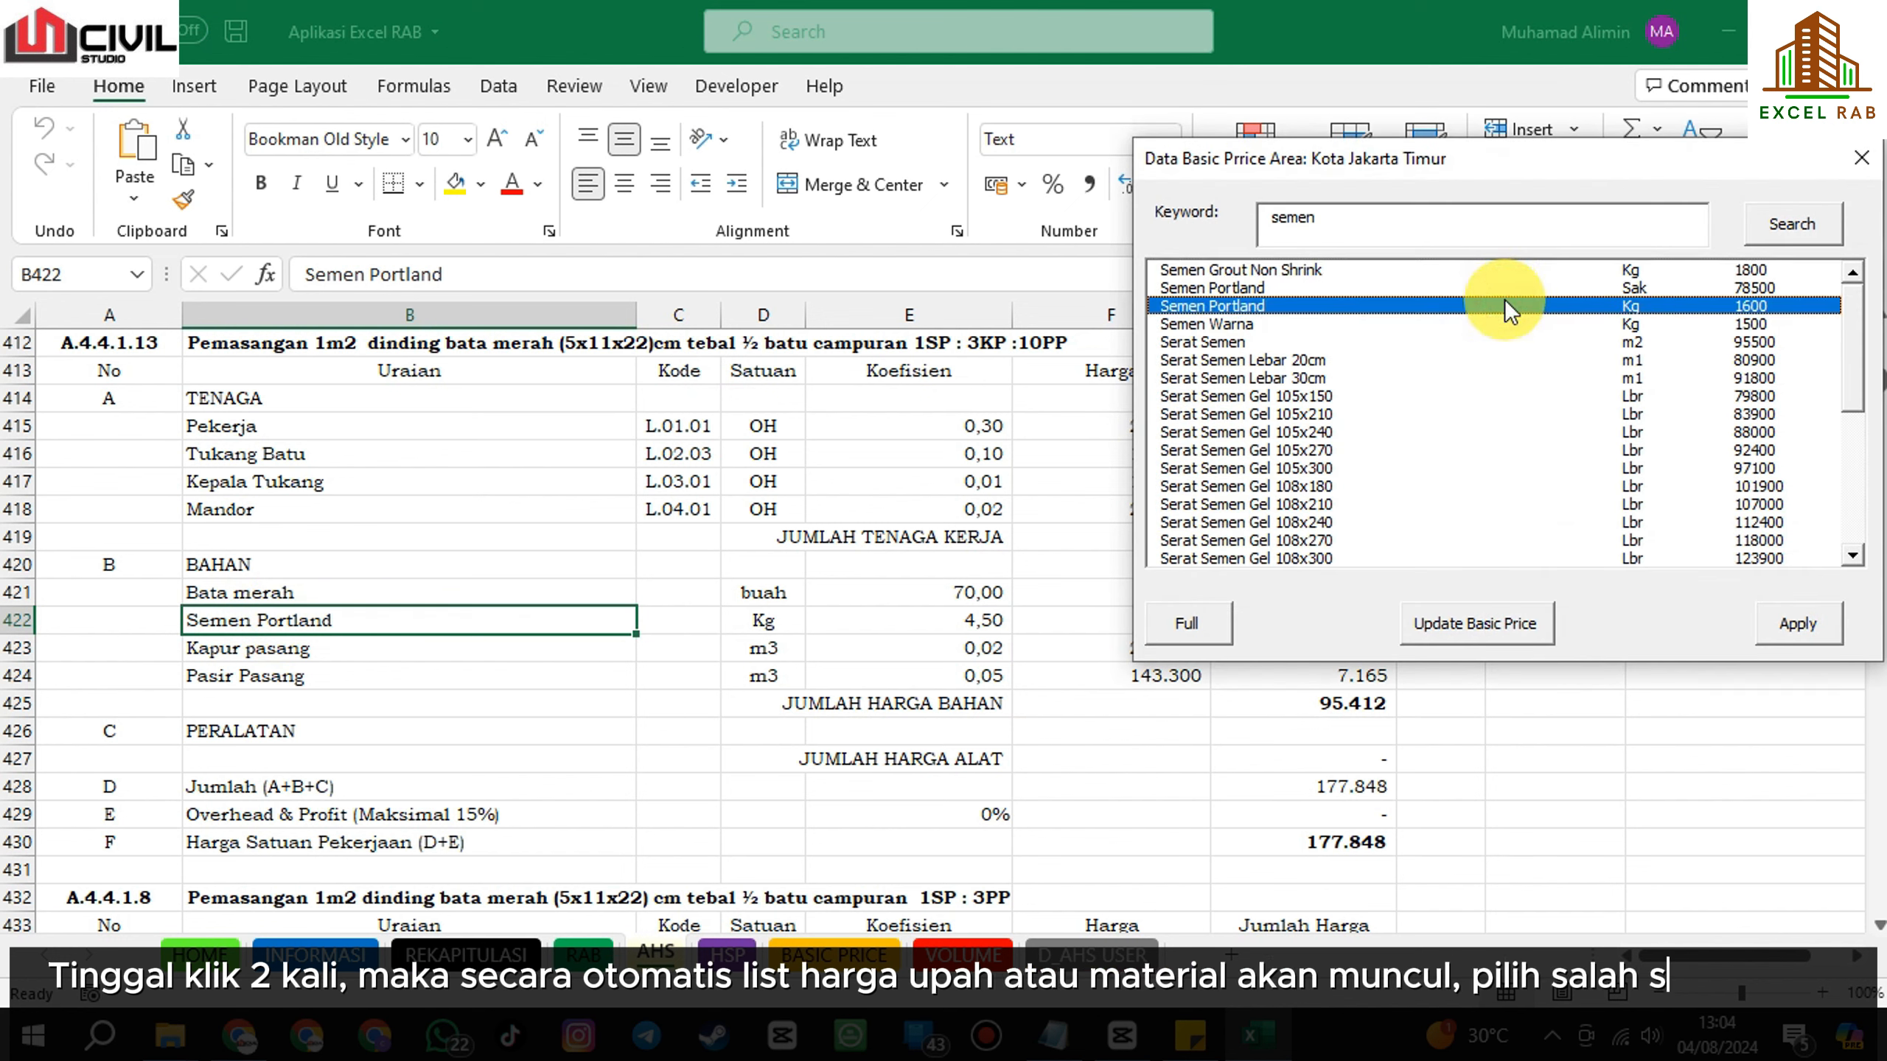
pyautogui.click(1439, 324)
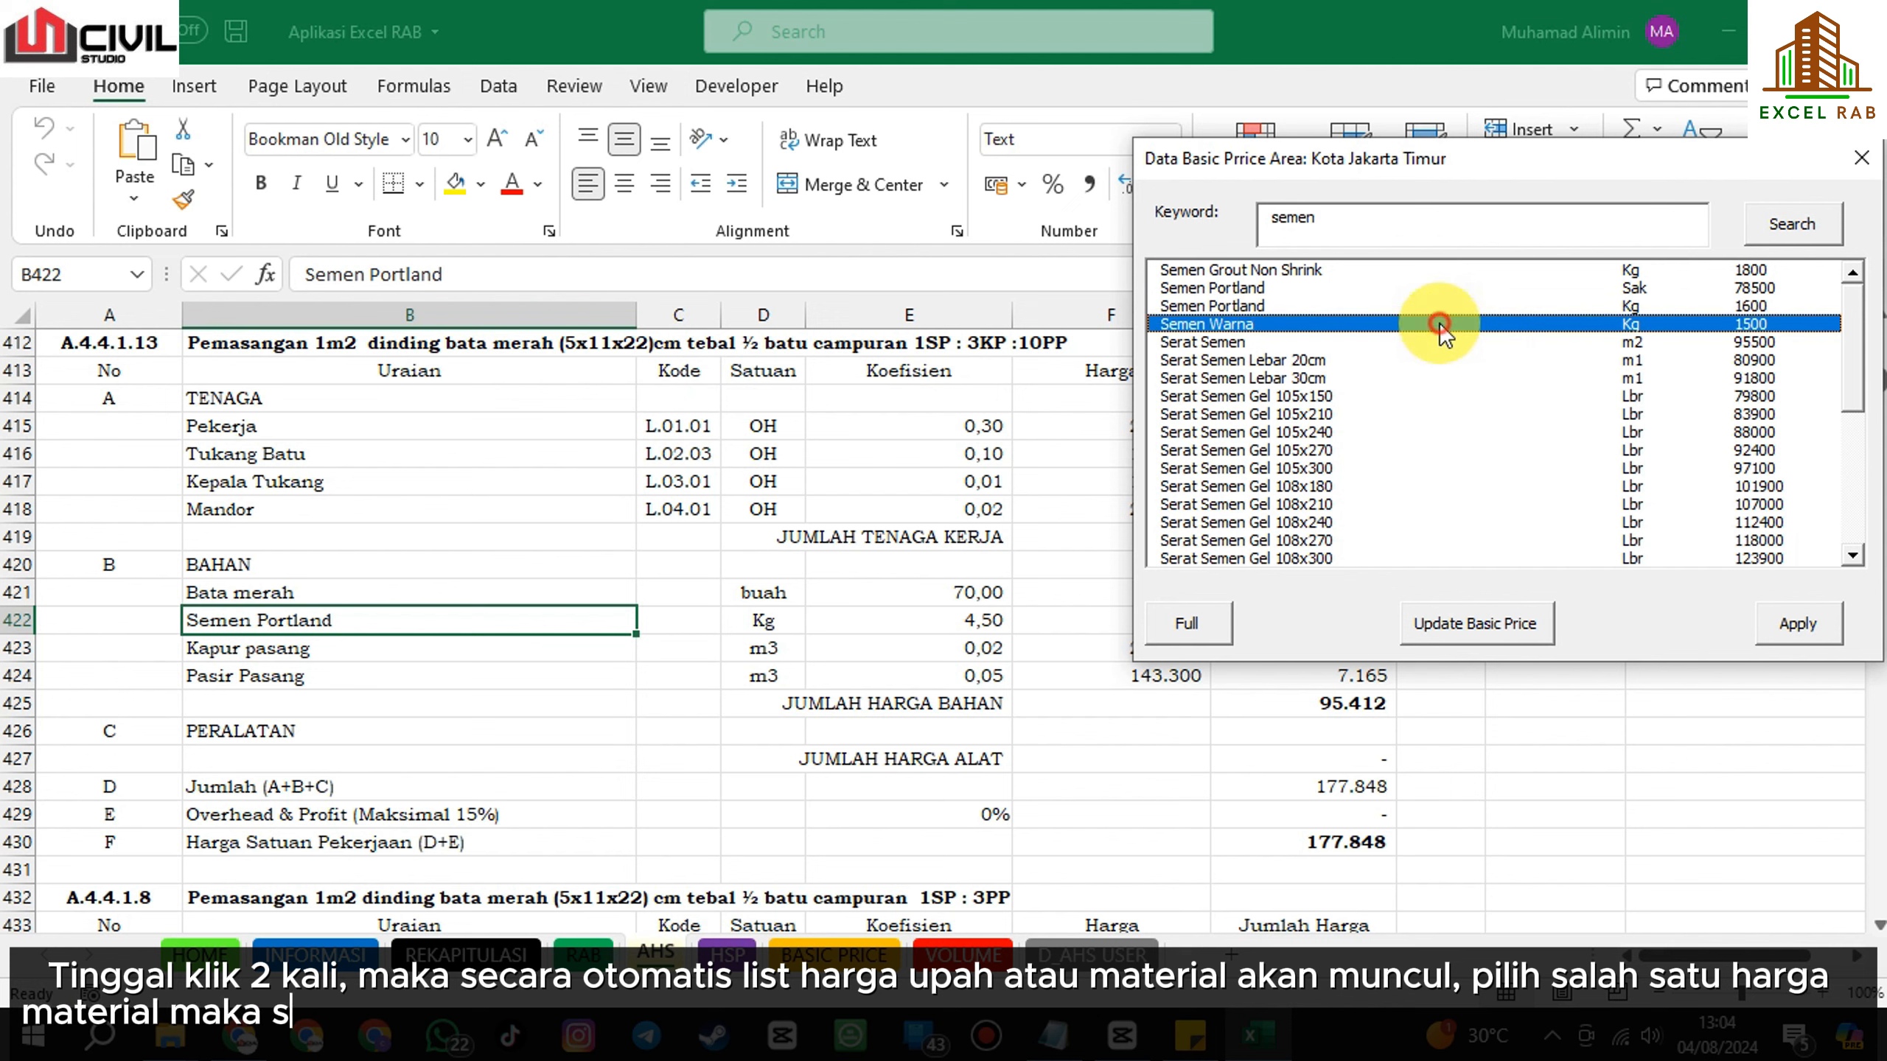
pyautogui.click(1775, 623)
pyautogui.click(1171, 625)
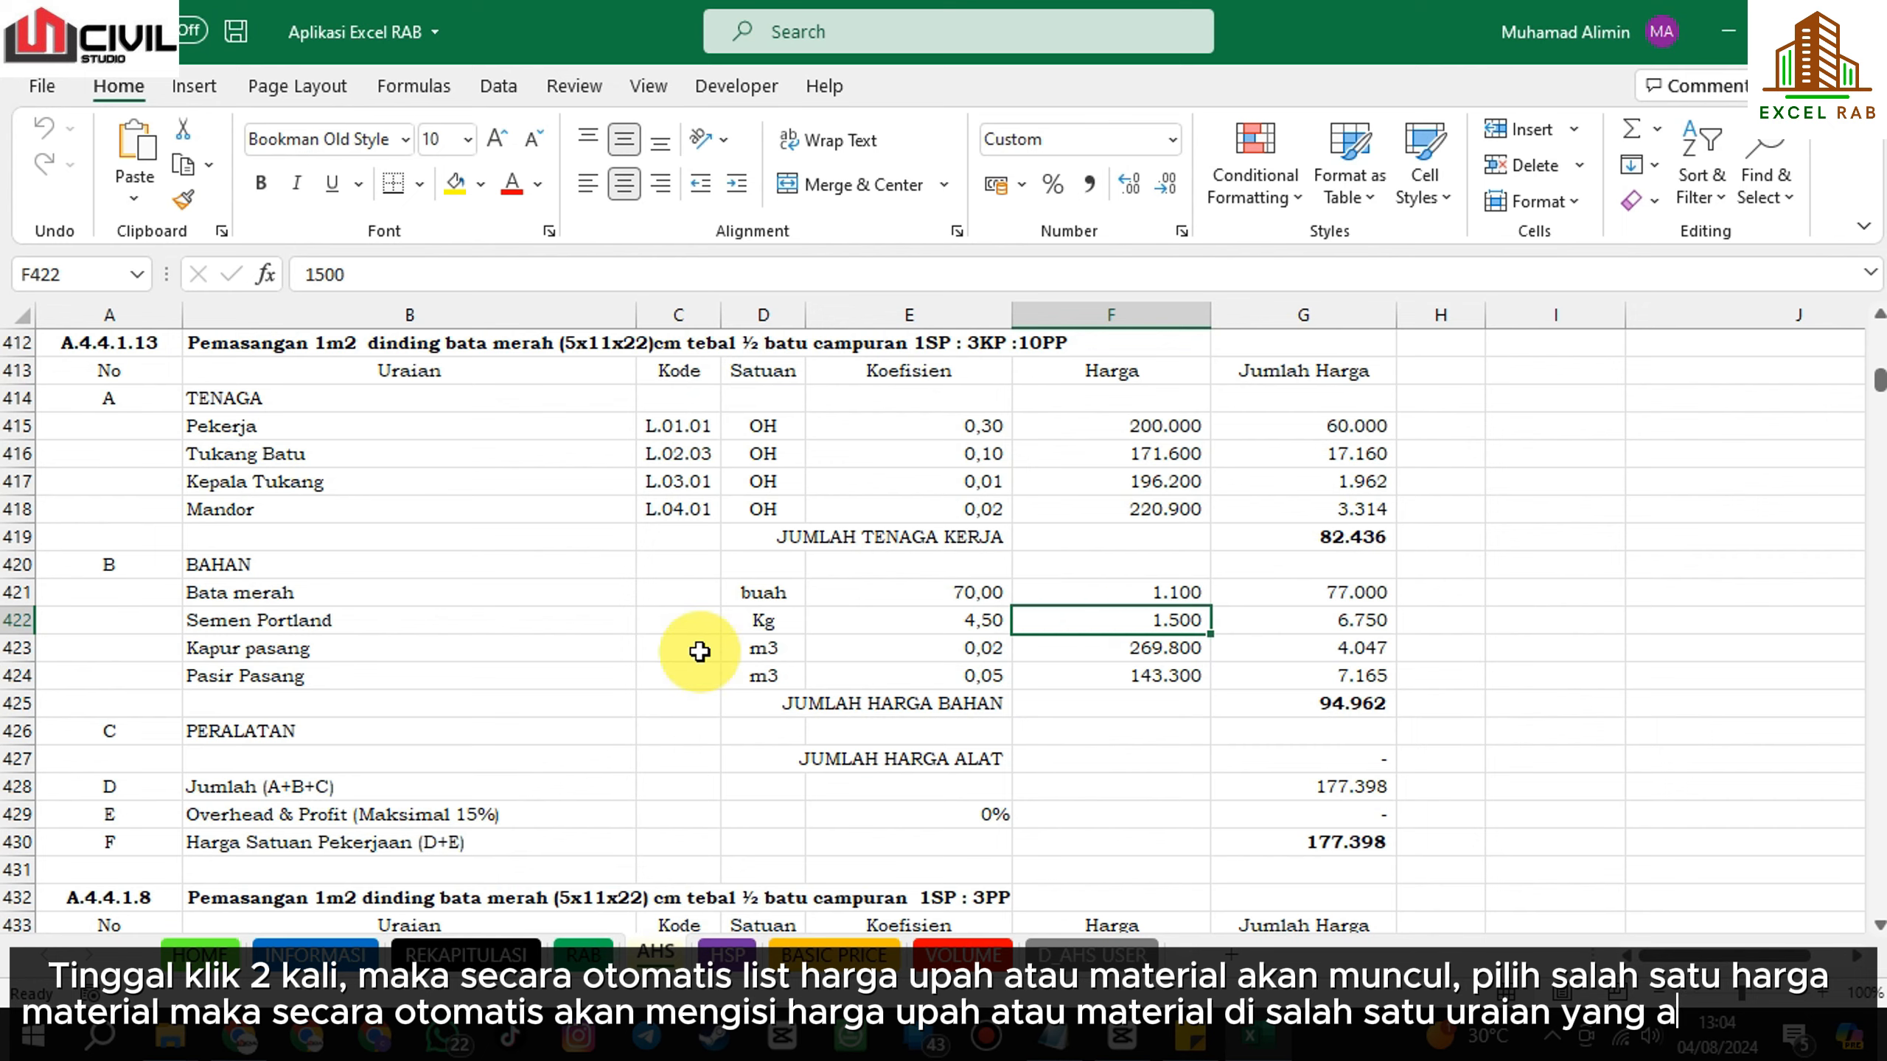
pyautogui.click(416, 646)
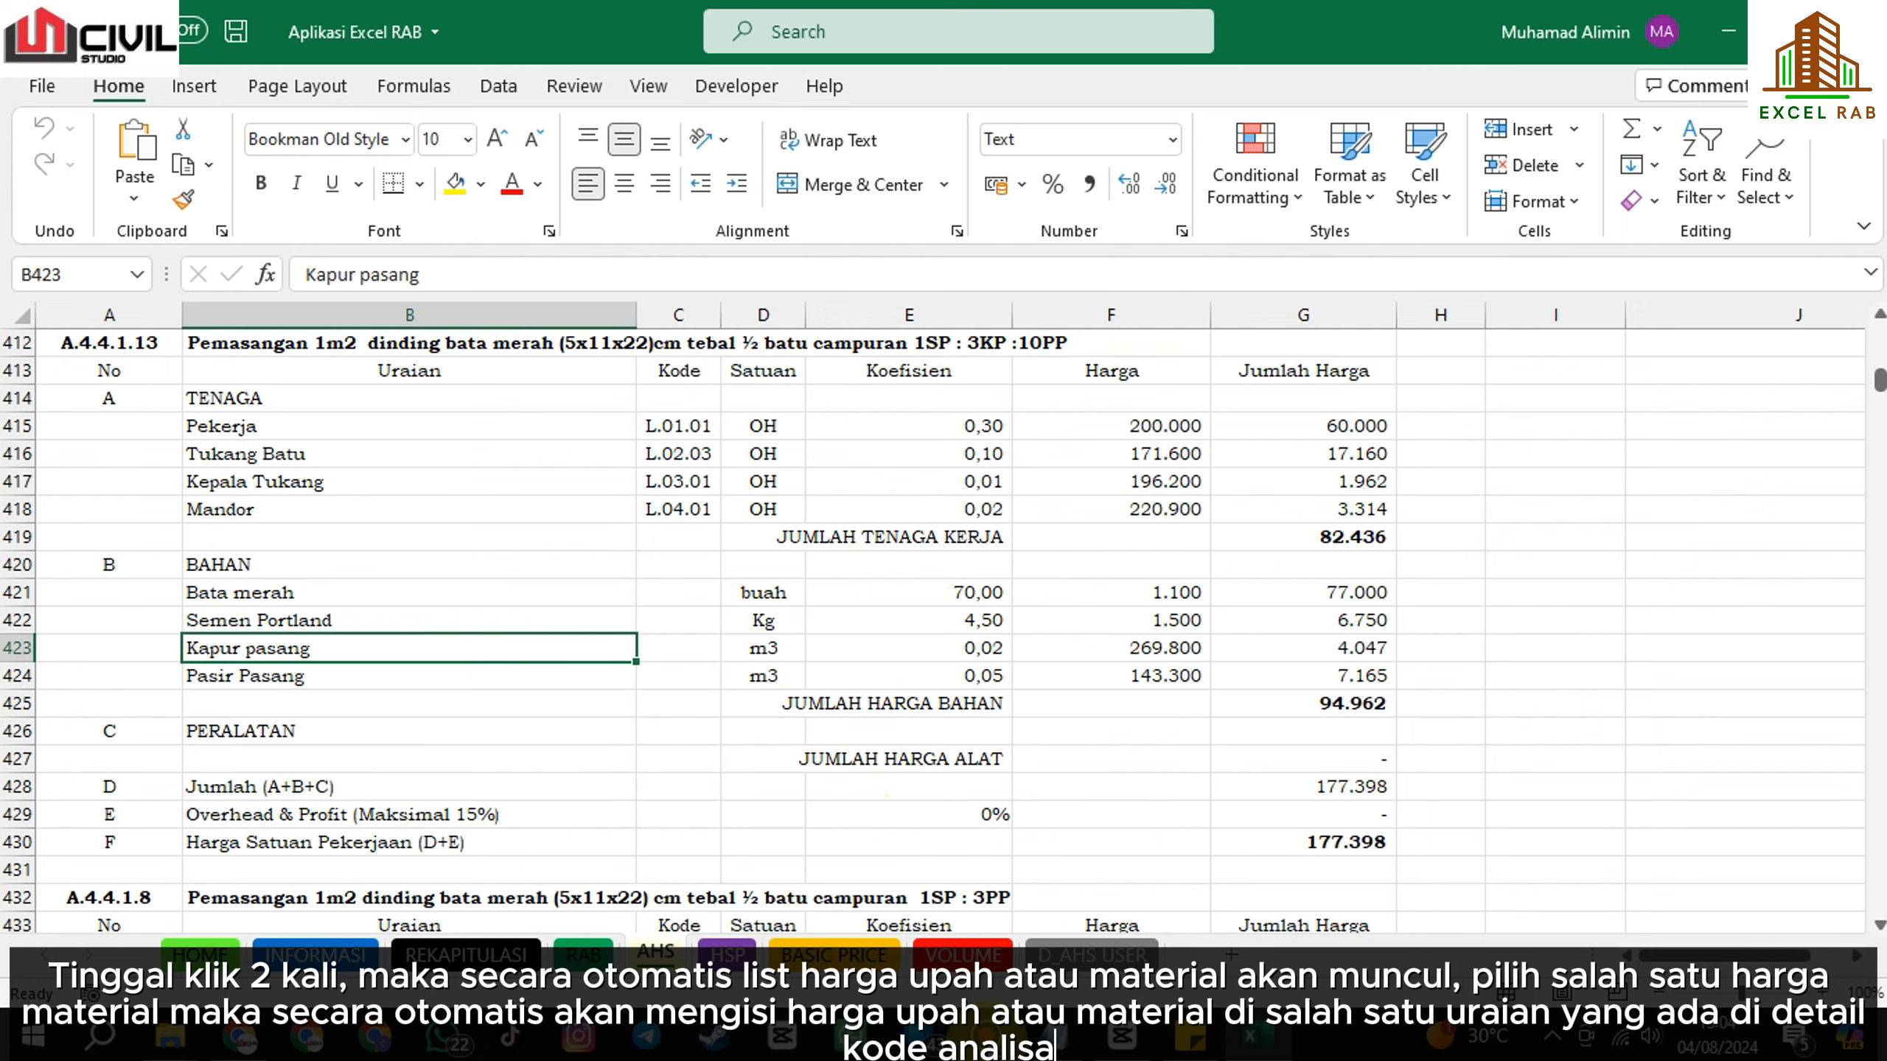
pyautogui.click(987, 1035)
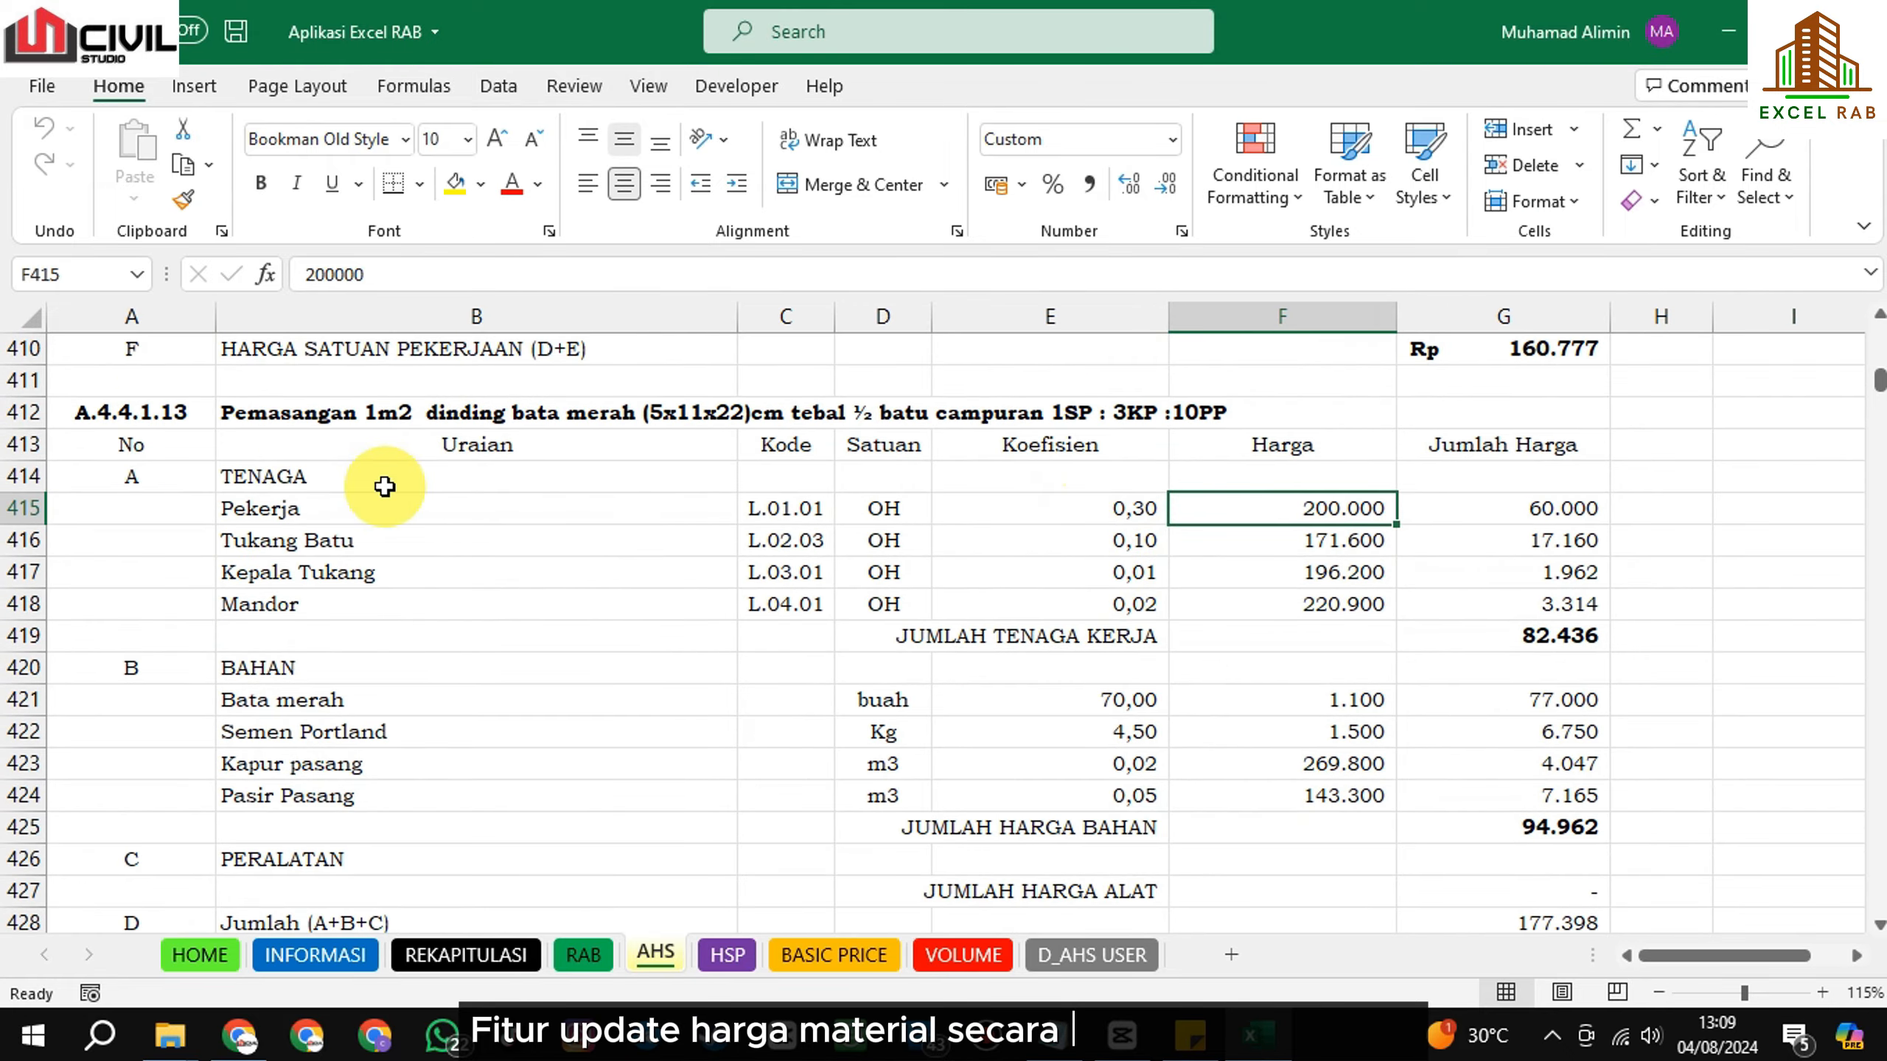
# Examine the Pekerja row and its Harga in several analyses on the AHS sheet, from A.4.4.1.13 up to A.4.1.1.17.a.
pyautogui.click(318, 510)
pyautogui.click(1305, 514)
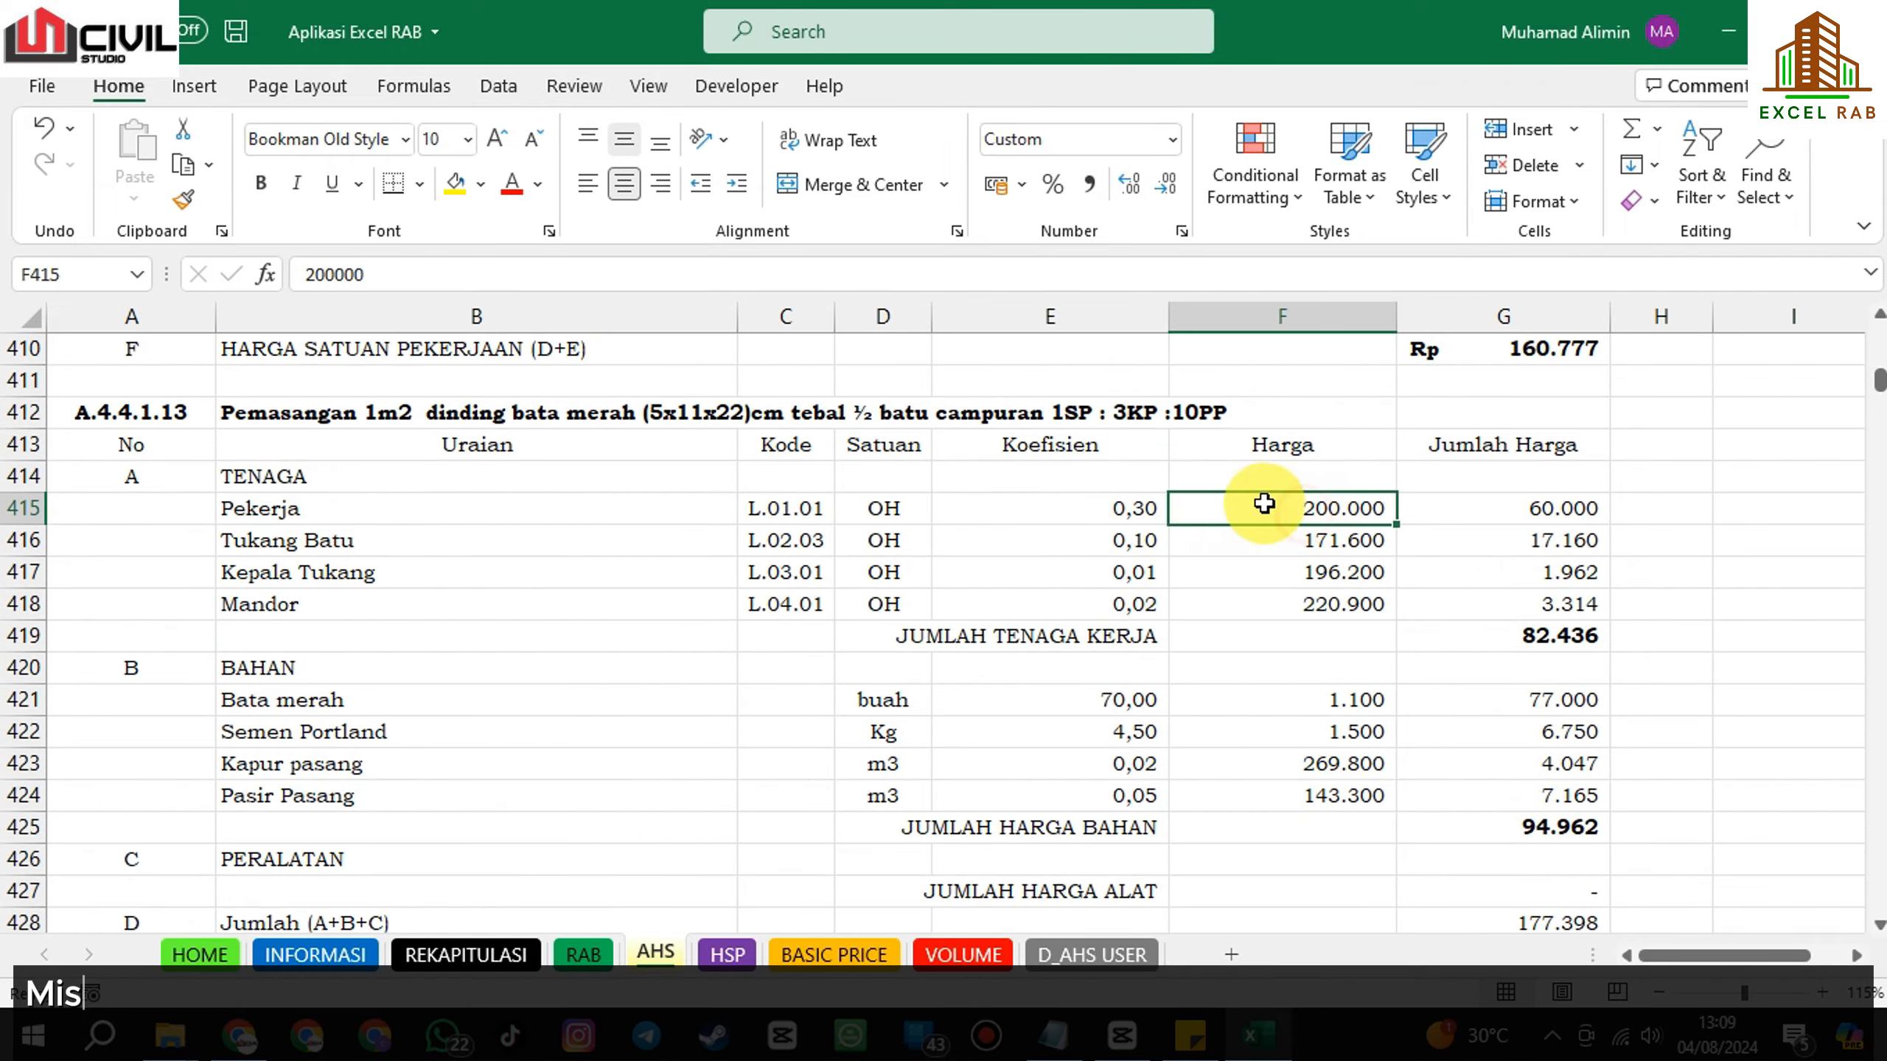
pyautogui.scroll(2, 1181, 546)
pyautogui.scroll(5, 1181, 546)
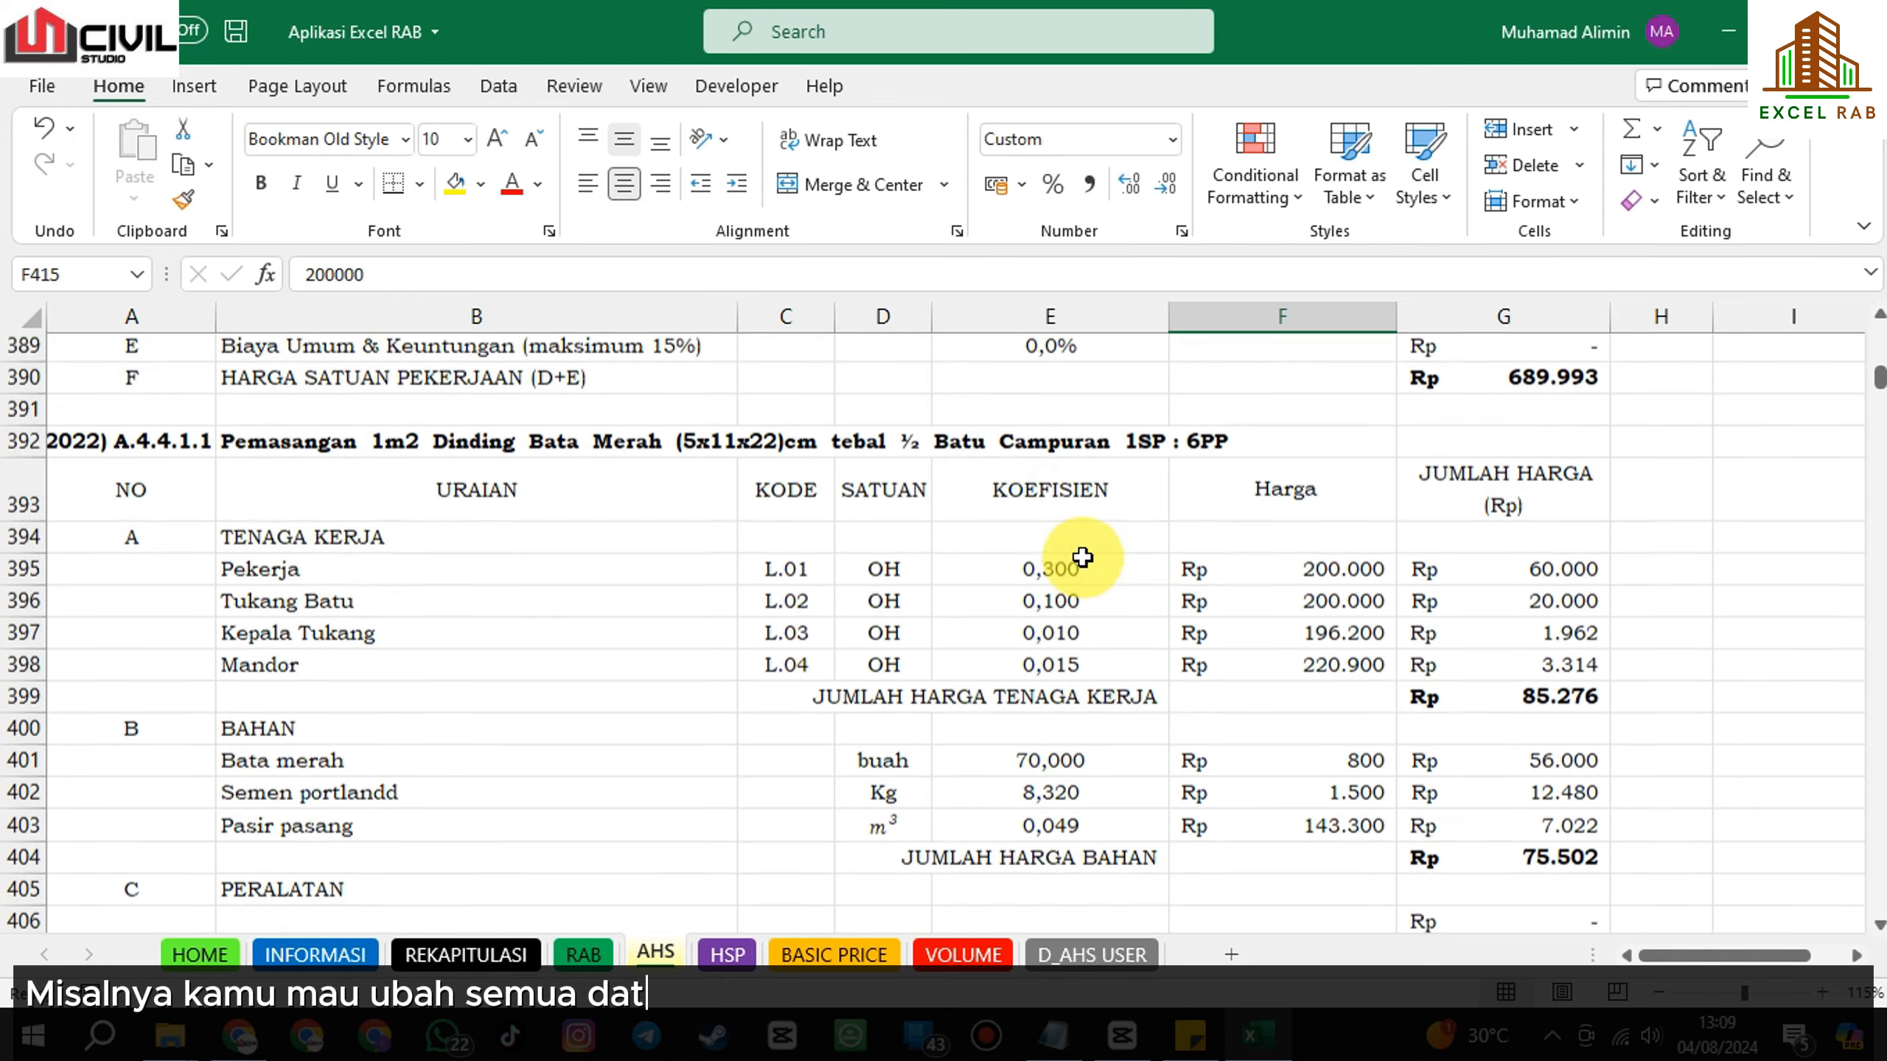
pyautogui.click(432, 562)
pyautogui.click(1263, 573)
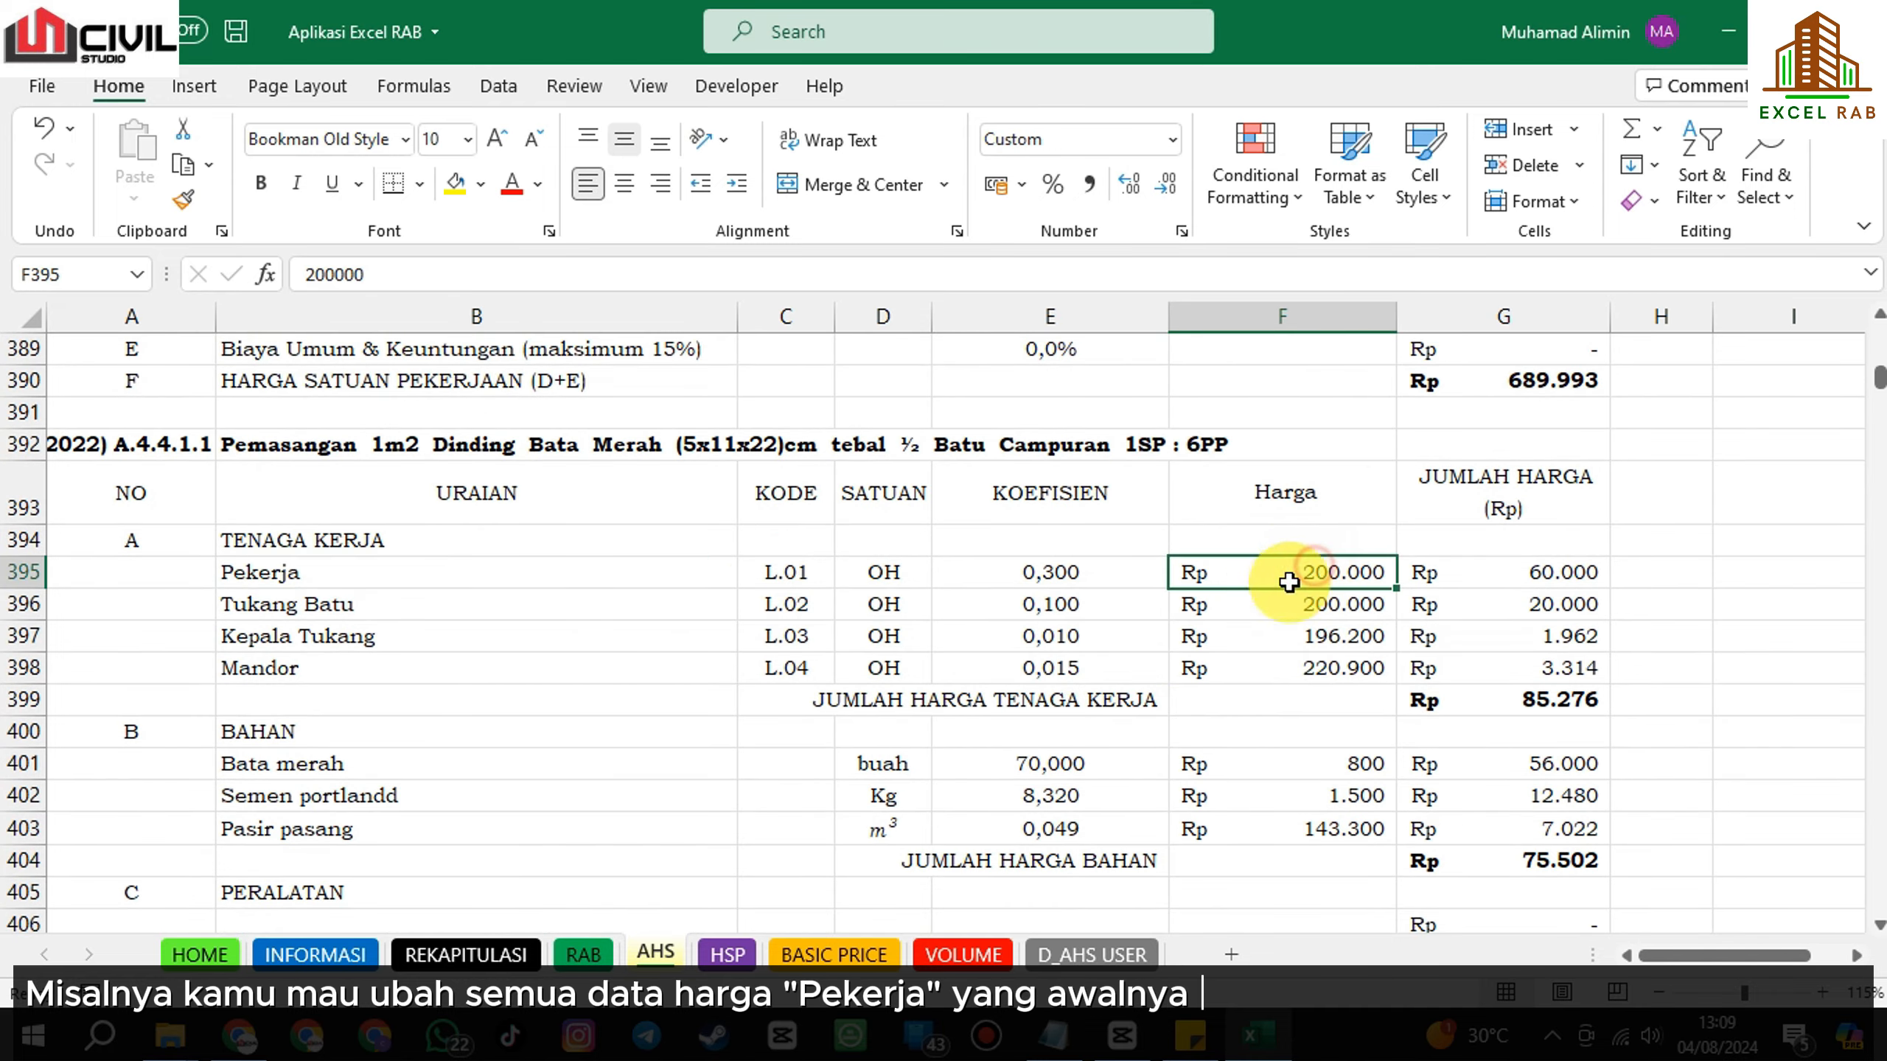
pyautogui.scroll(2, 1253, 594)
pyautogui.scroll(6, 1252, 594)
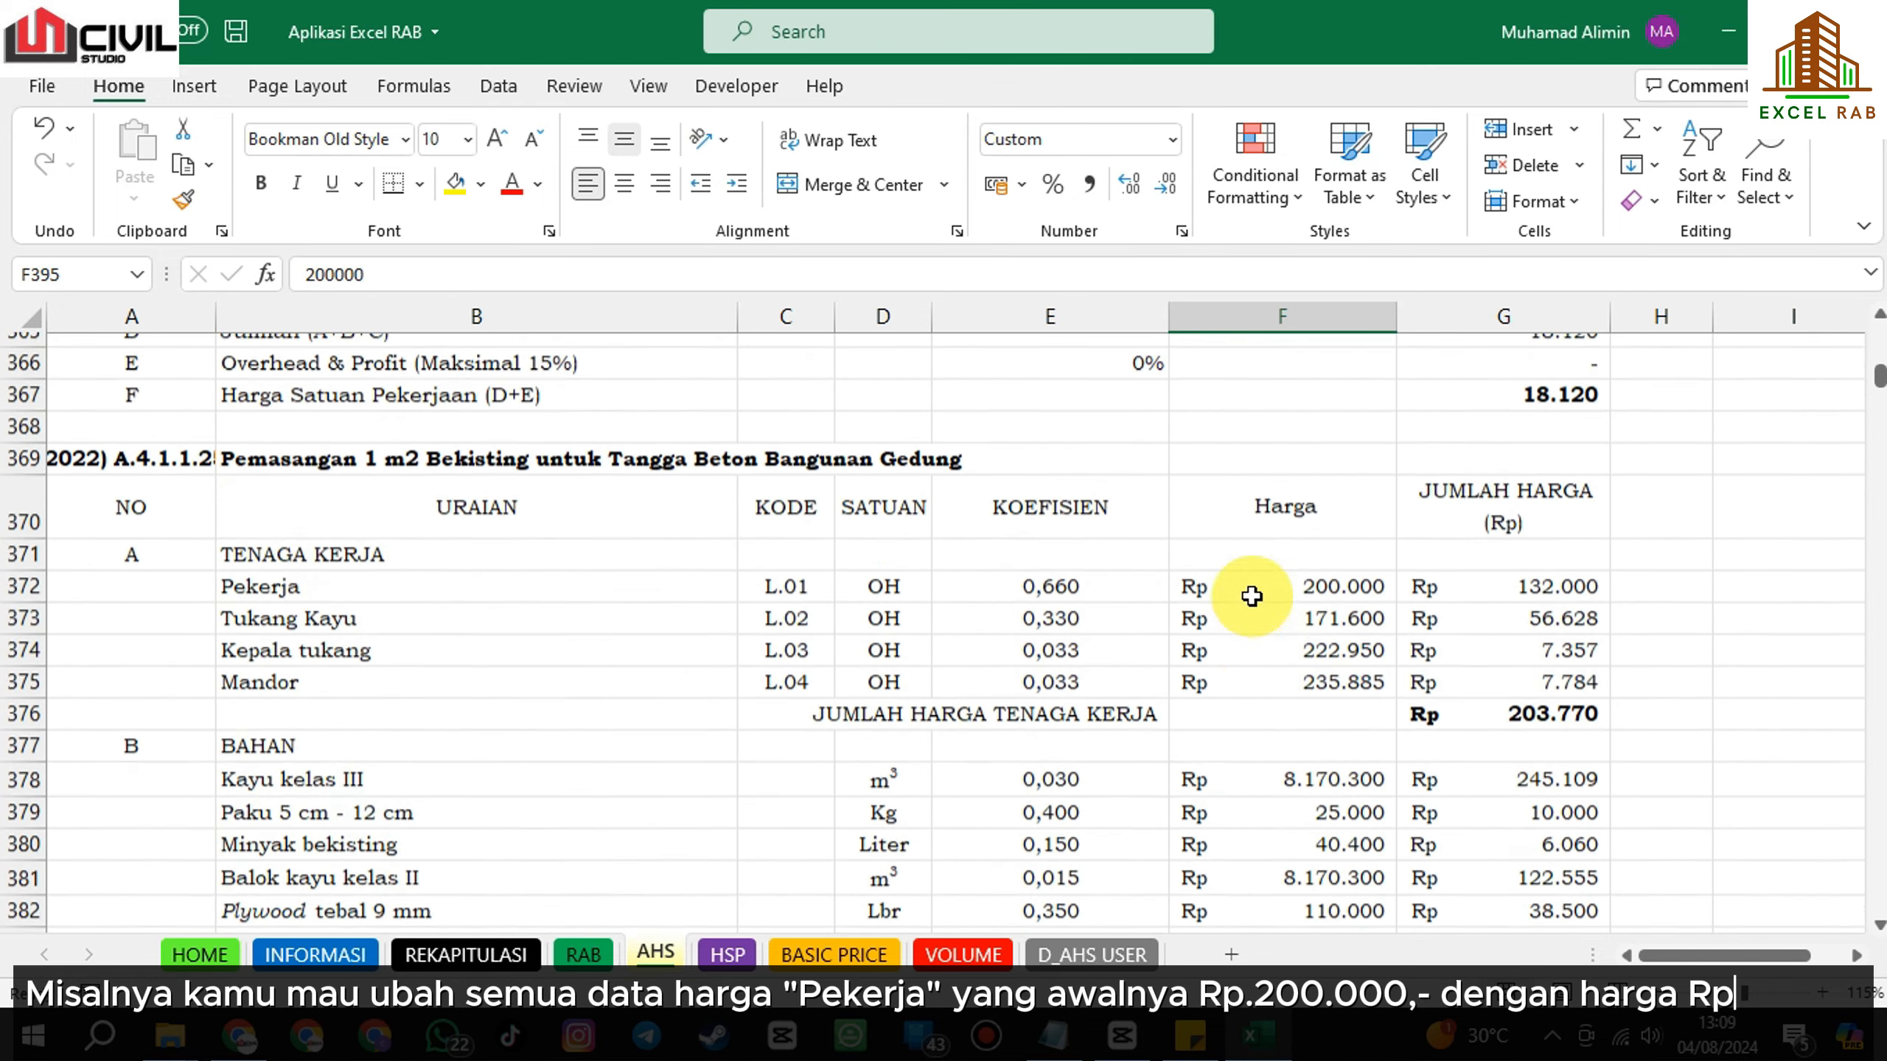
pyautogui.click(563, 611)
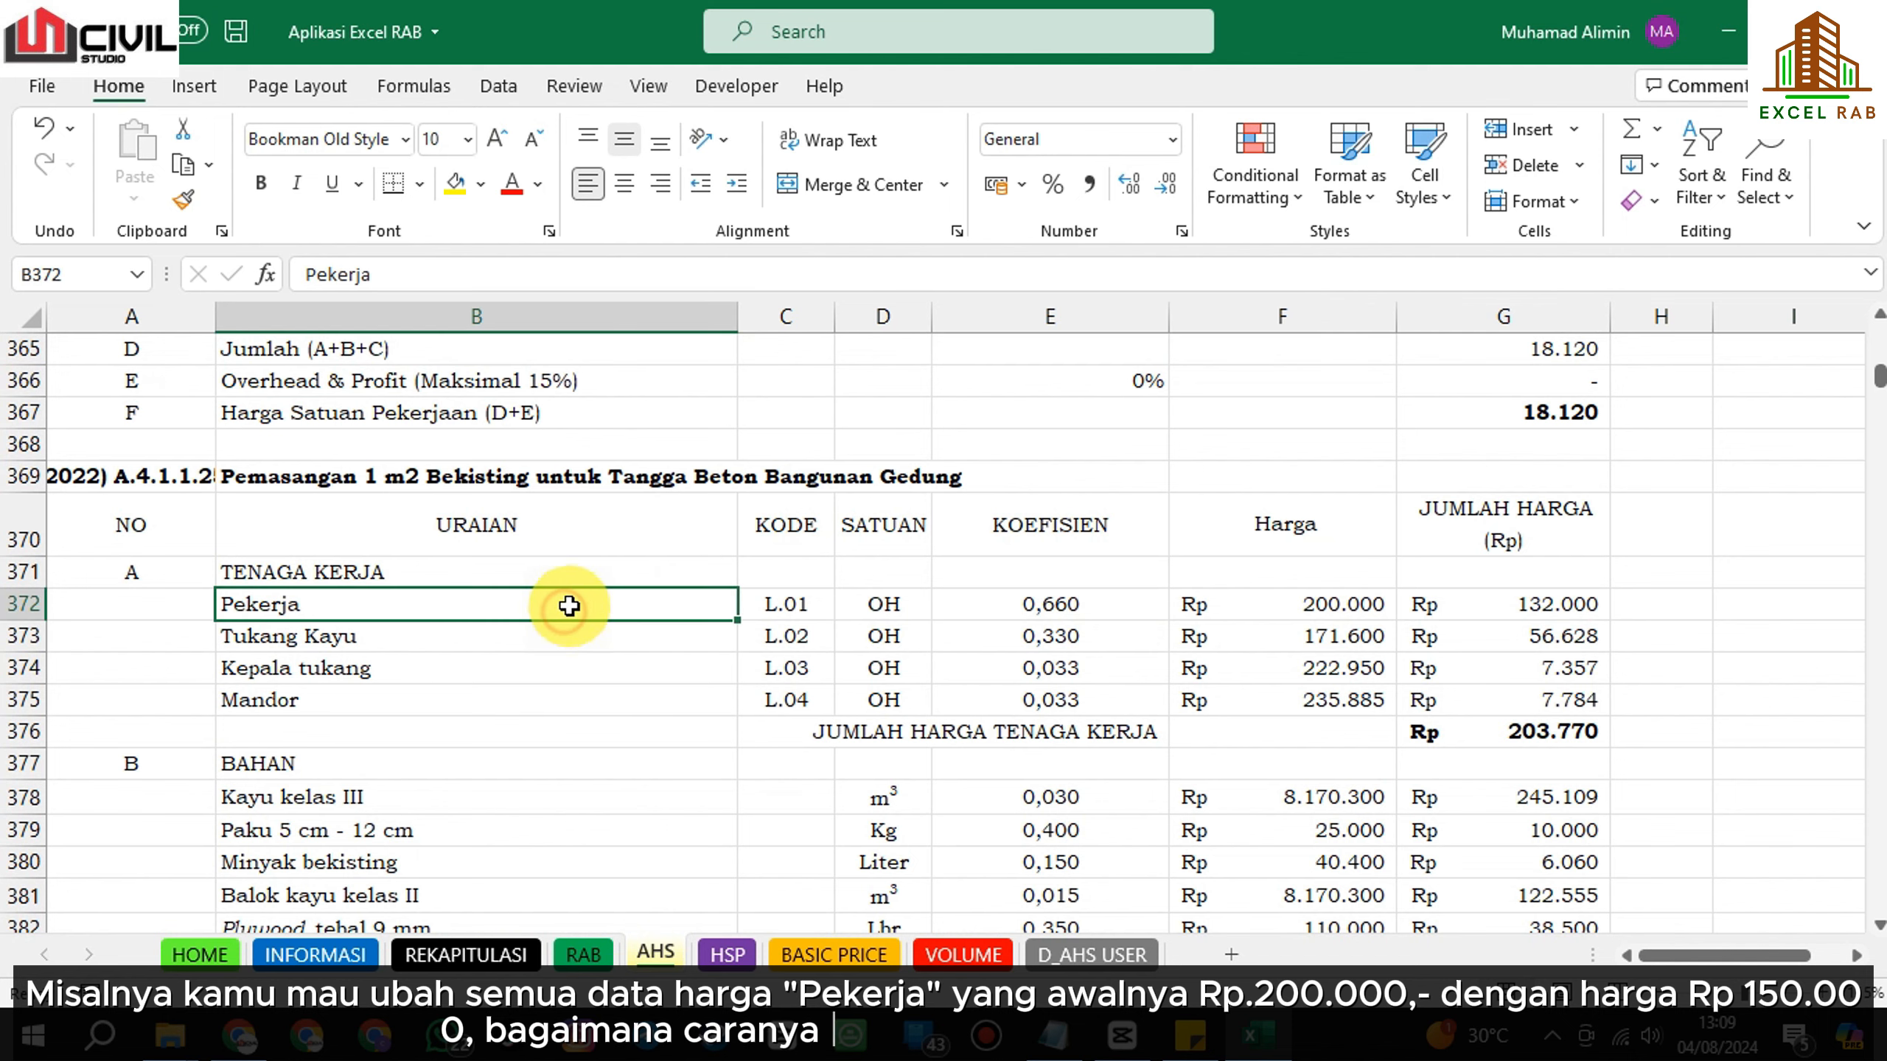
pyautogui.click(1306, 604)
pyautogui.scroll(3, 1217, 614)
pyautogui.scroll(3, 1217, 614)
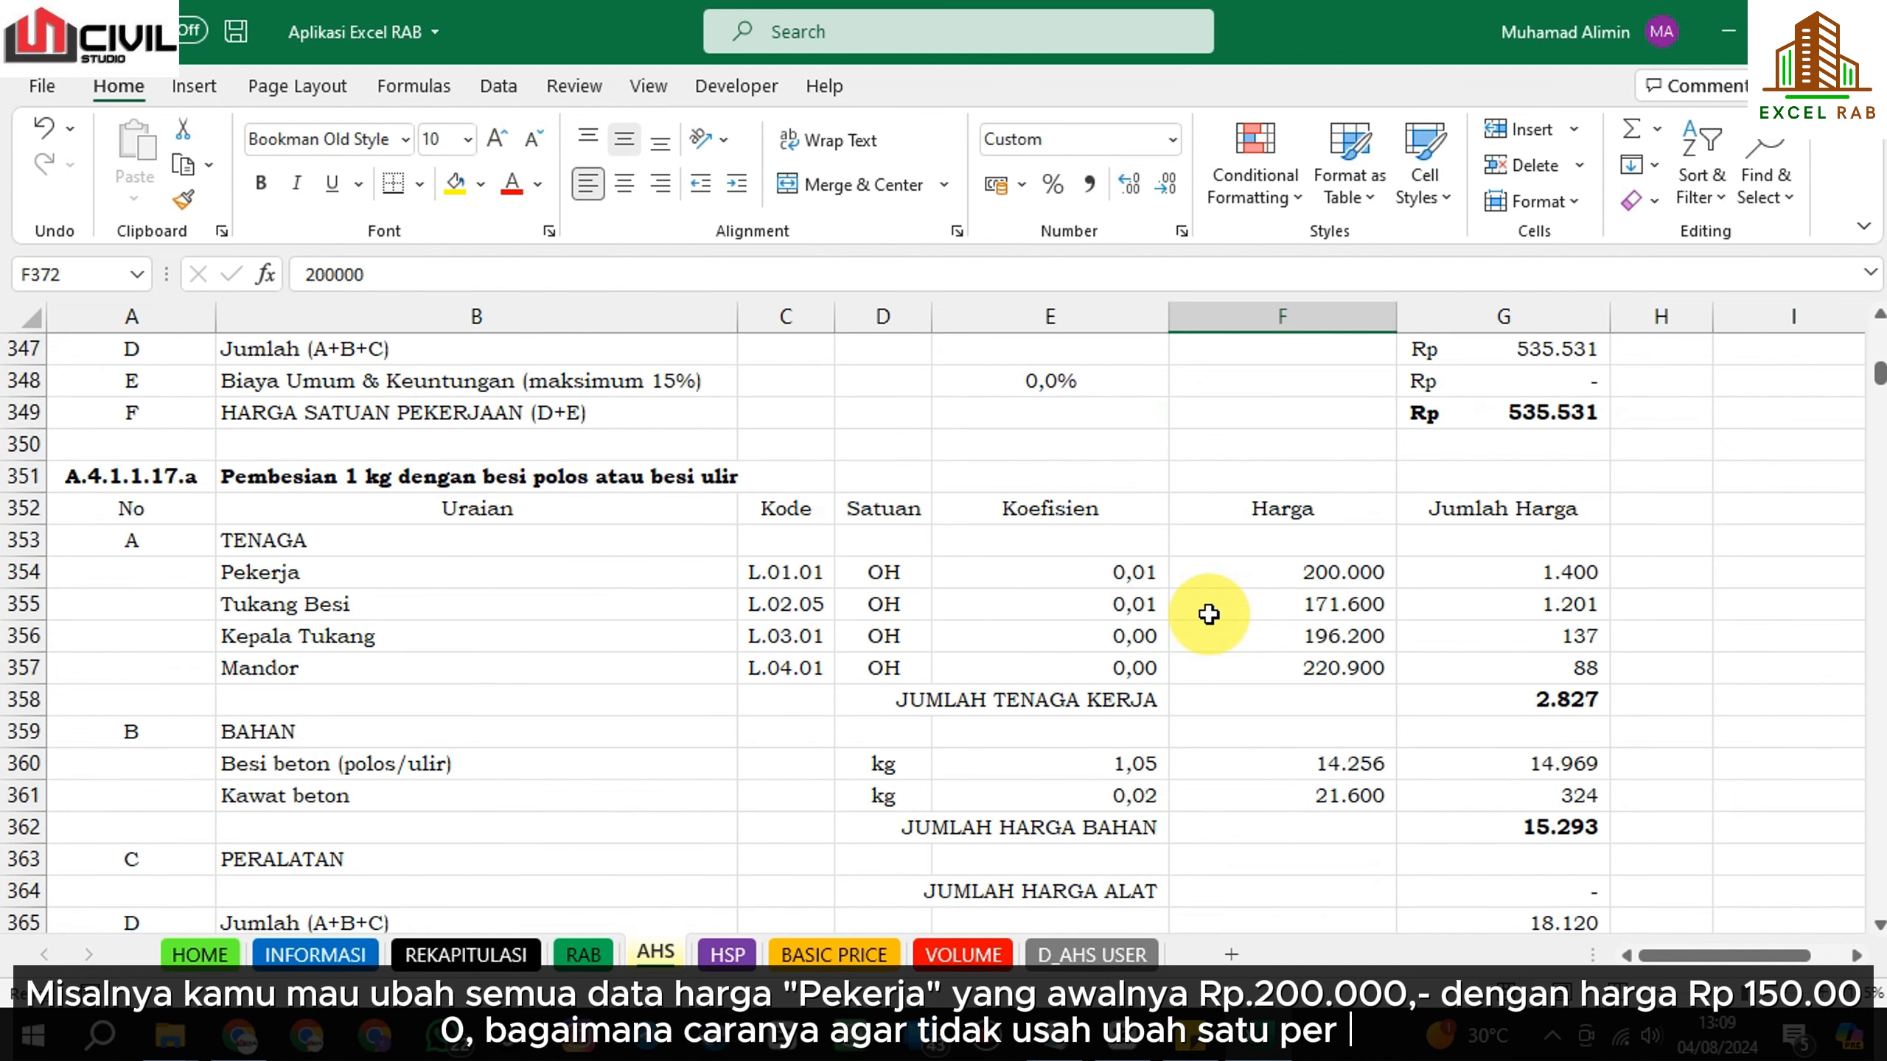
pyautogui.click(409, 570)
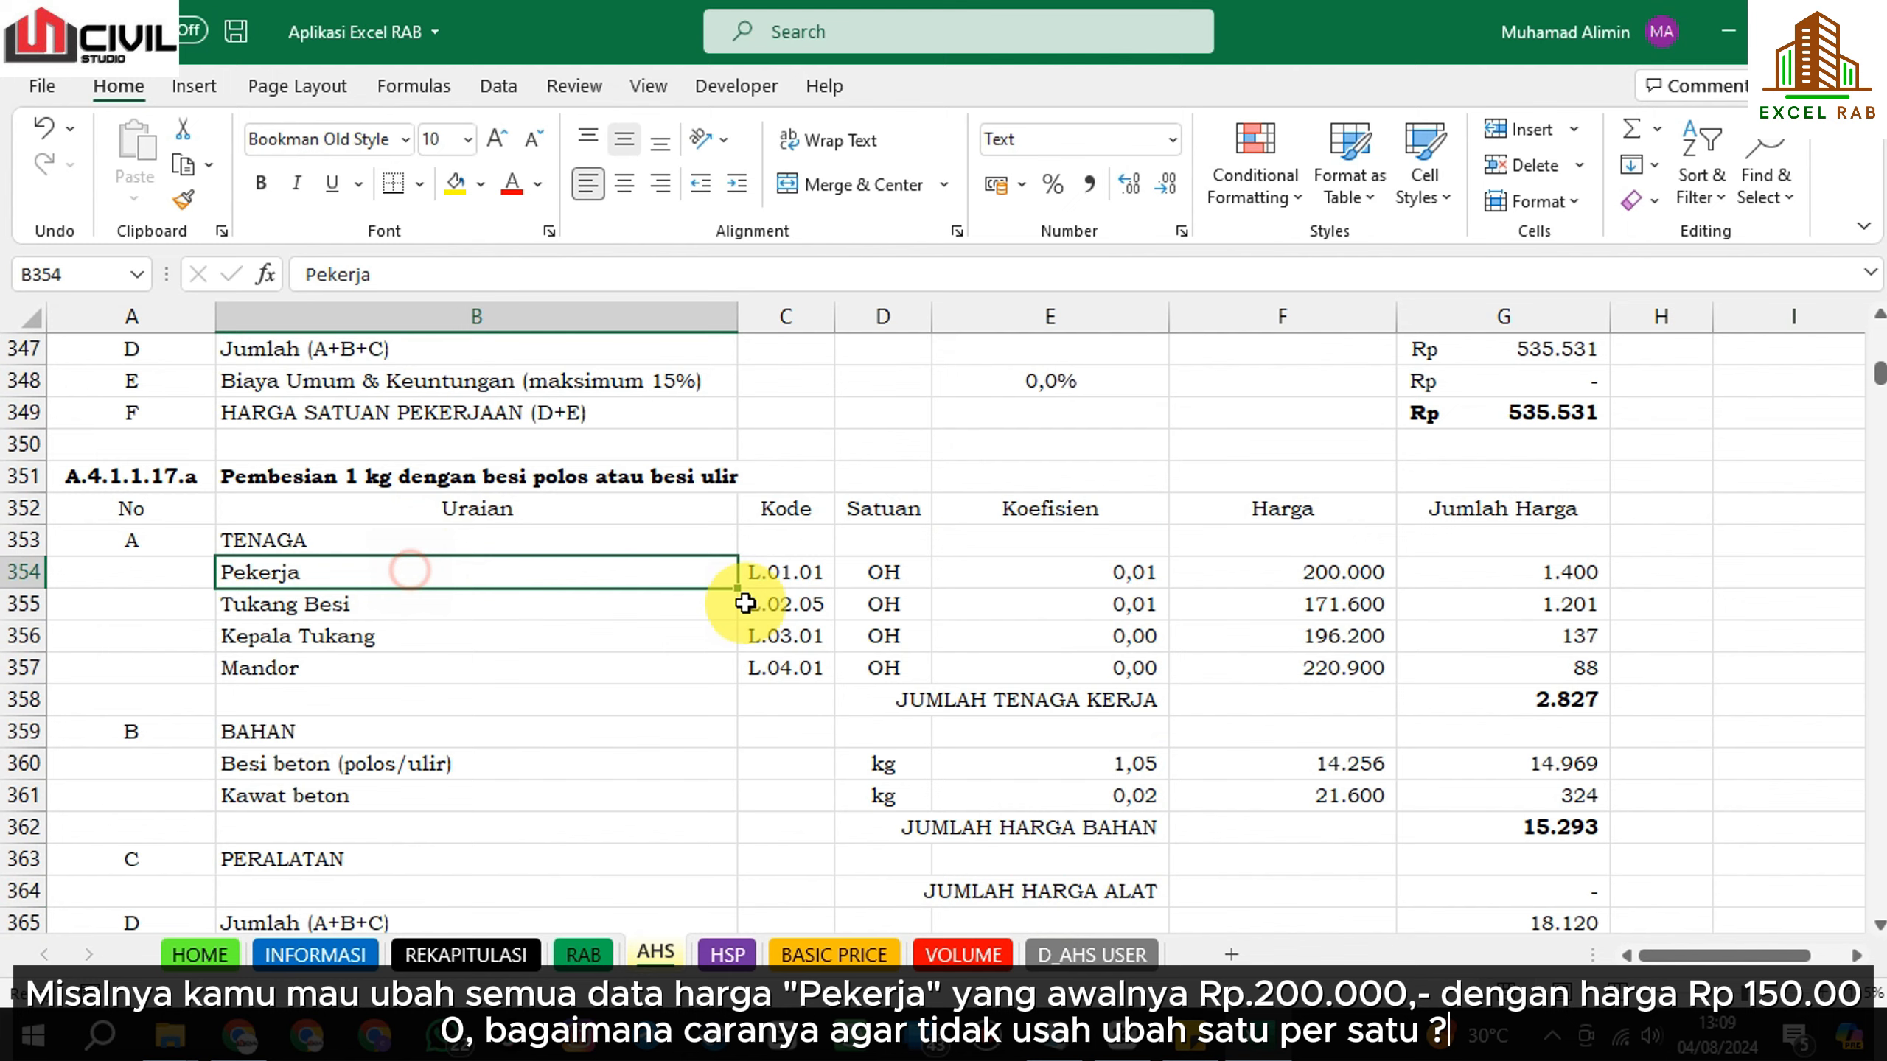
pyautogui.click(1306, 572)
# Set the Pekerja price to 150000 on the BASIC PRICE sheet and format it with a thousands separator.
pyautogui.click(833, 954)
pyautogui.click(246, 572)
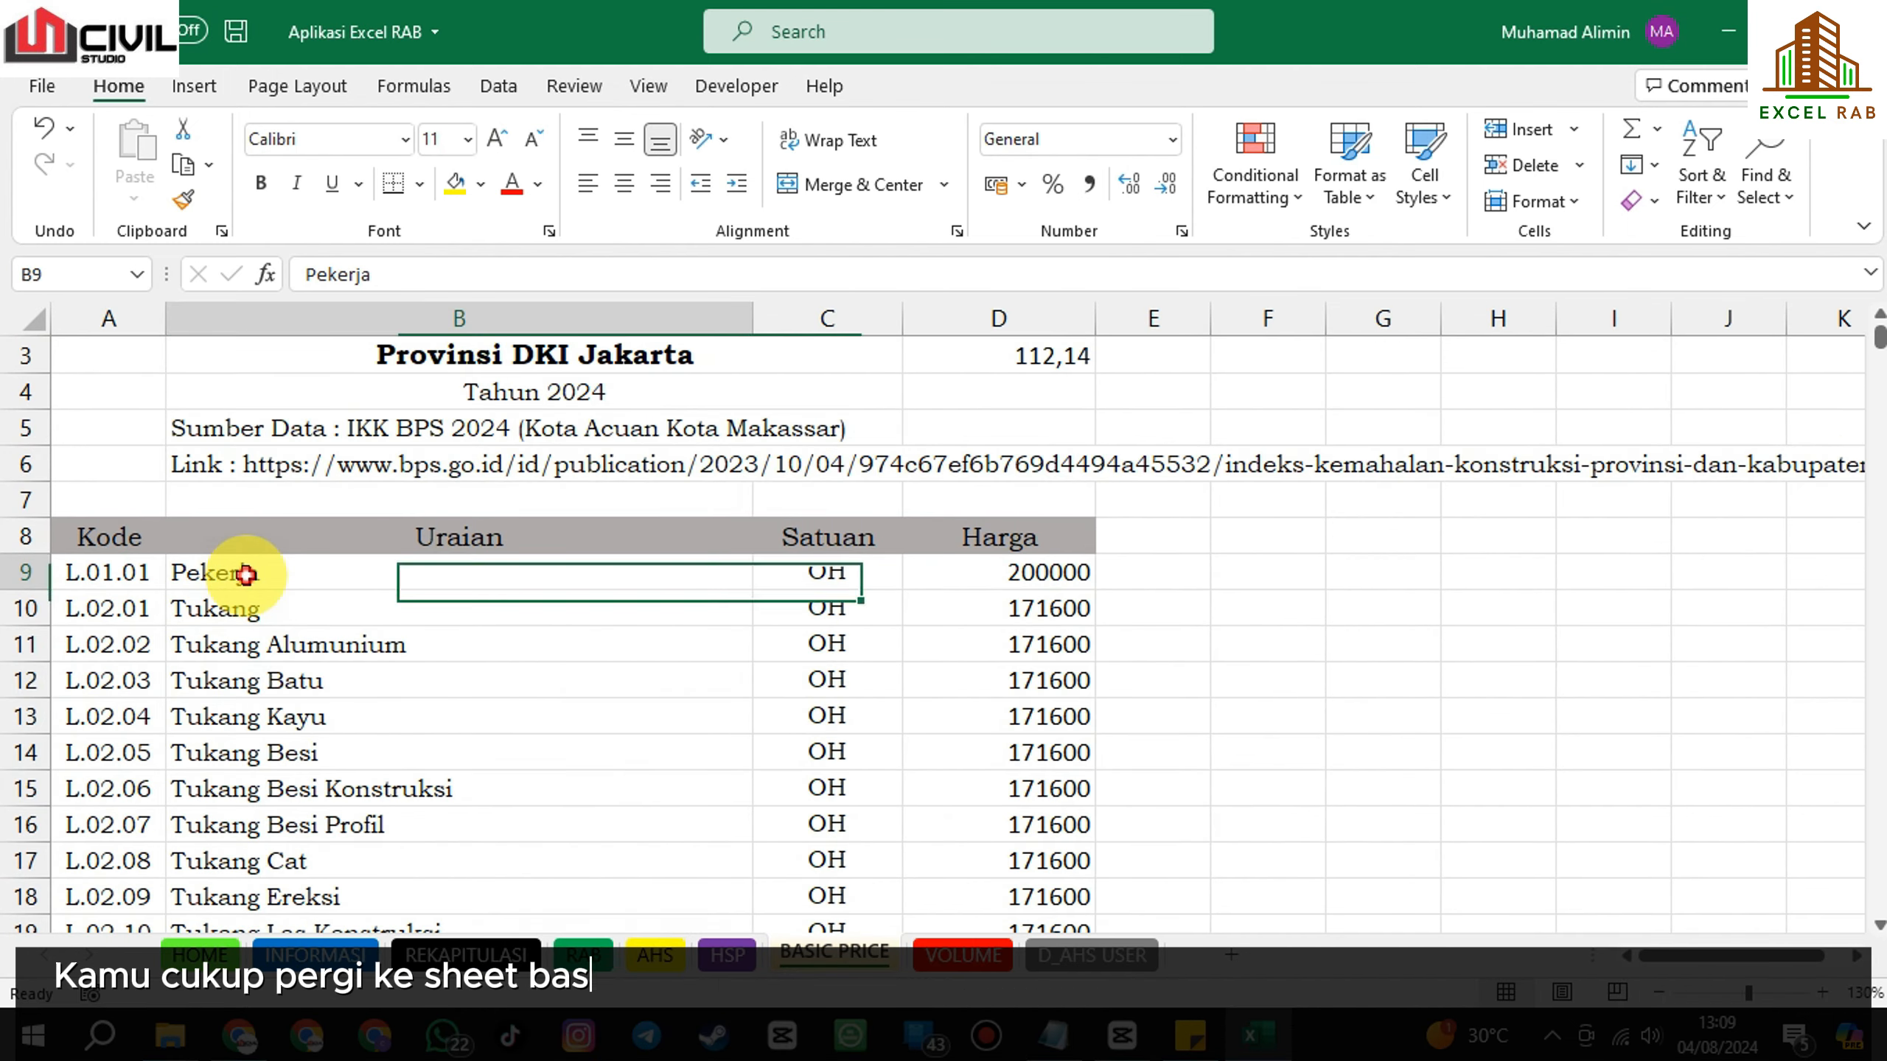
pyautogui.click(921, 574)
pyautogui.write('150')
pyautogui.press('Return')
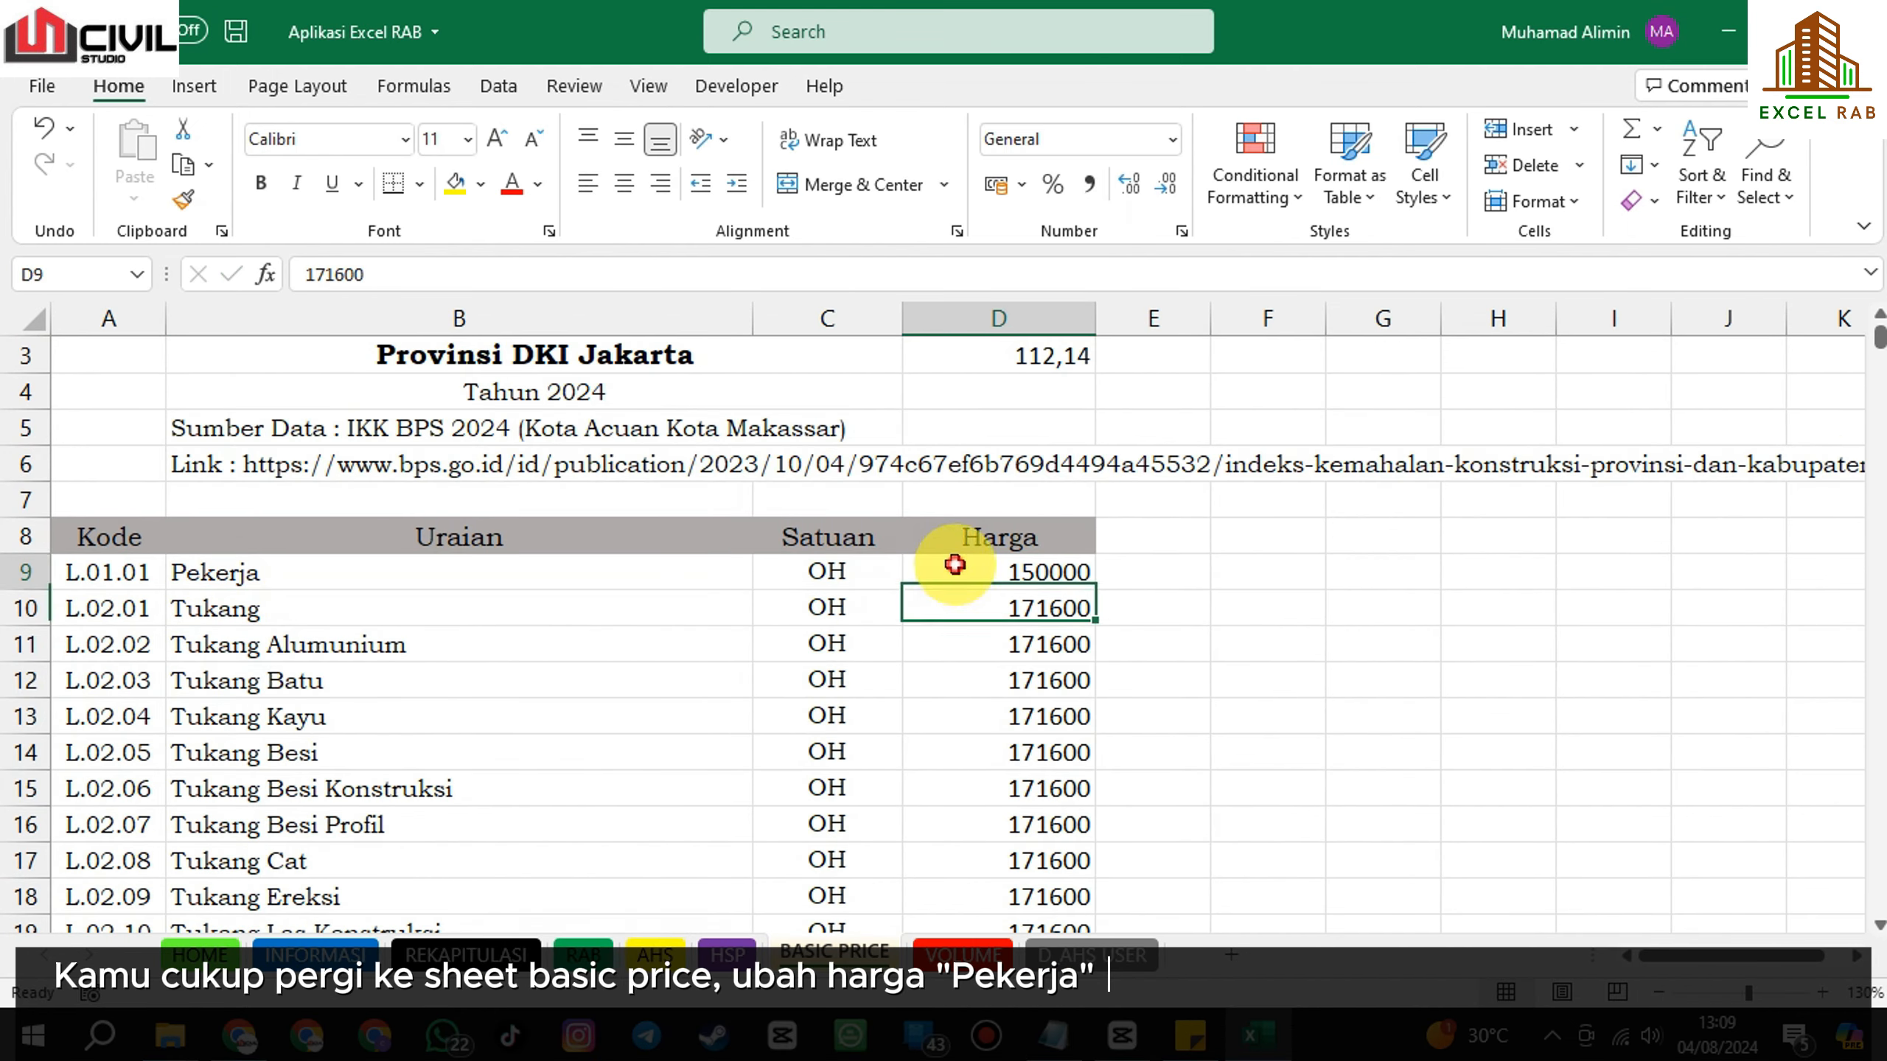
pyautogui.click(951, 568)
pyautogui.click(1089, 184)
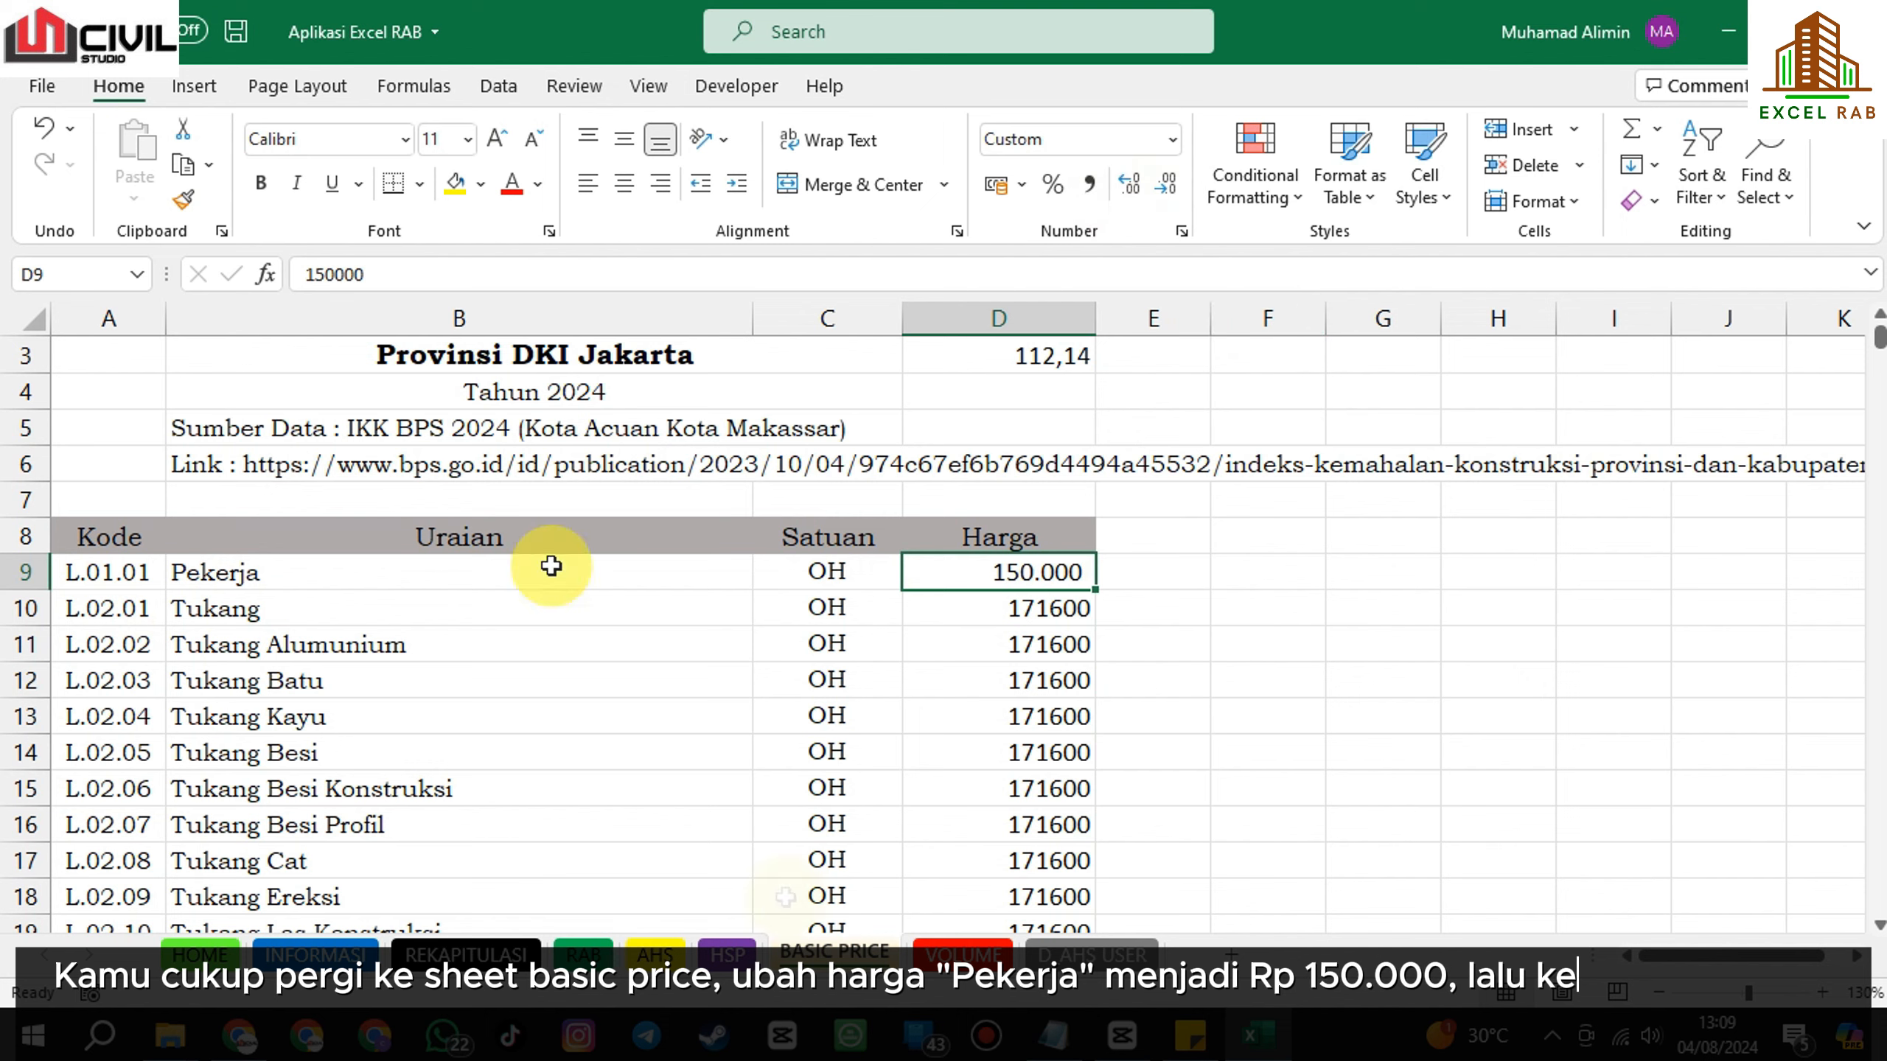
# Update the prices on the AHS sheet from the basic price list with Update Basic Price, starting from Pekerja in A.4.1.1.17.a.
pyautogui.click(640, 951)
pyautogui.click(360, 572)
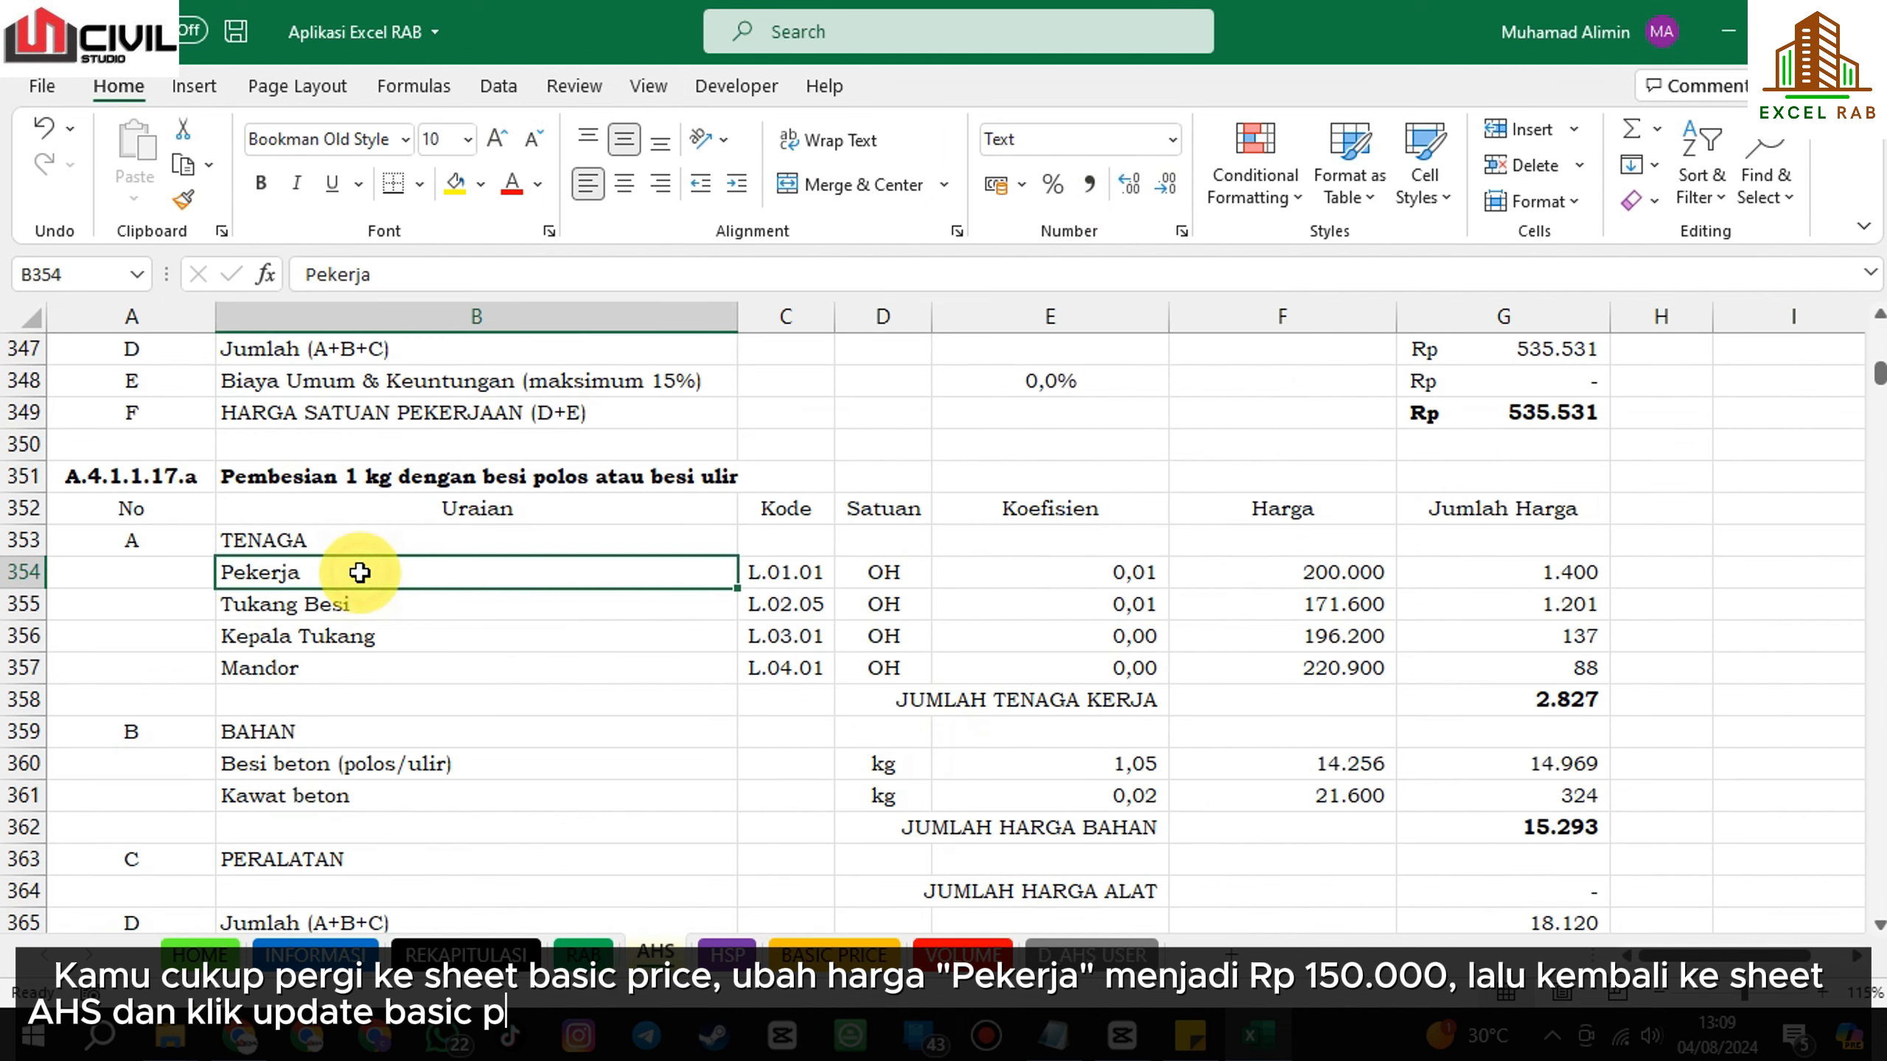
pyautogui.doubleClick(360, 572)
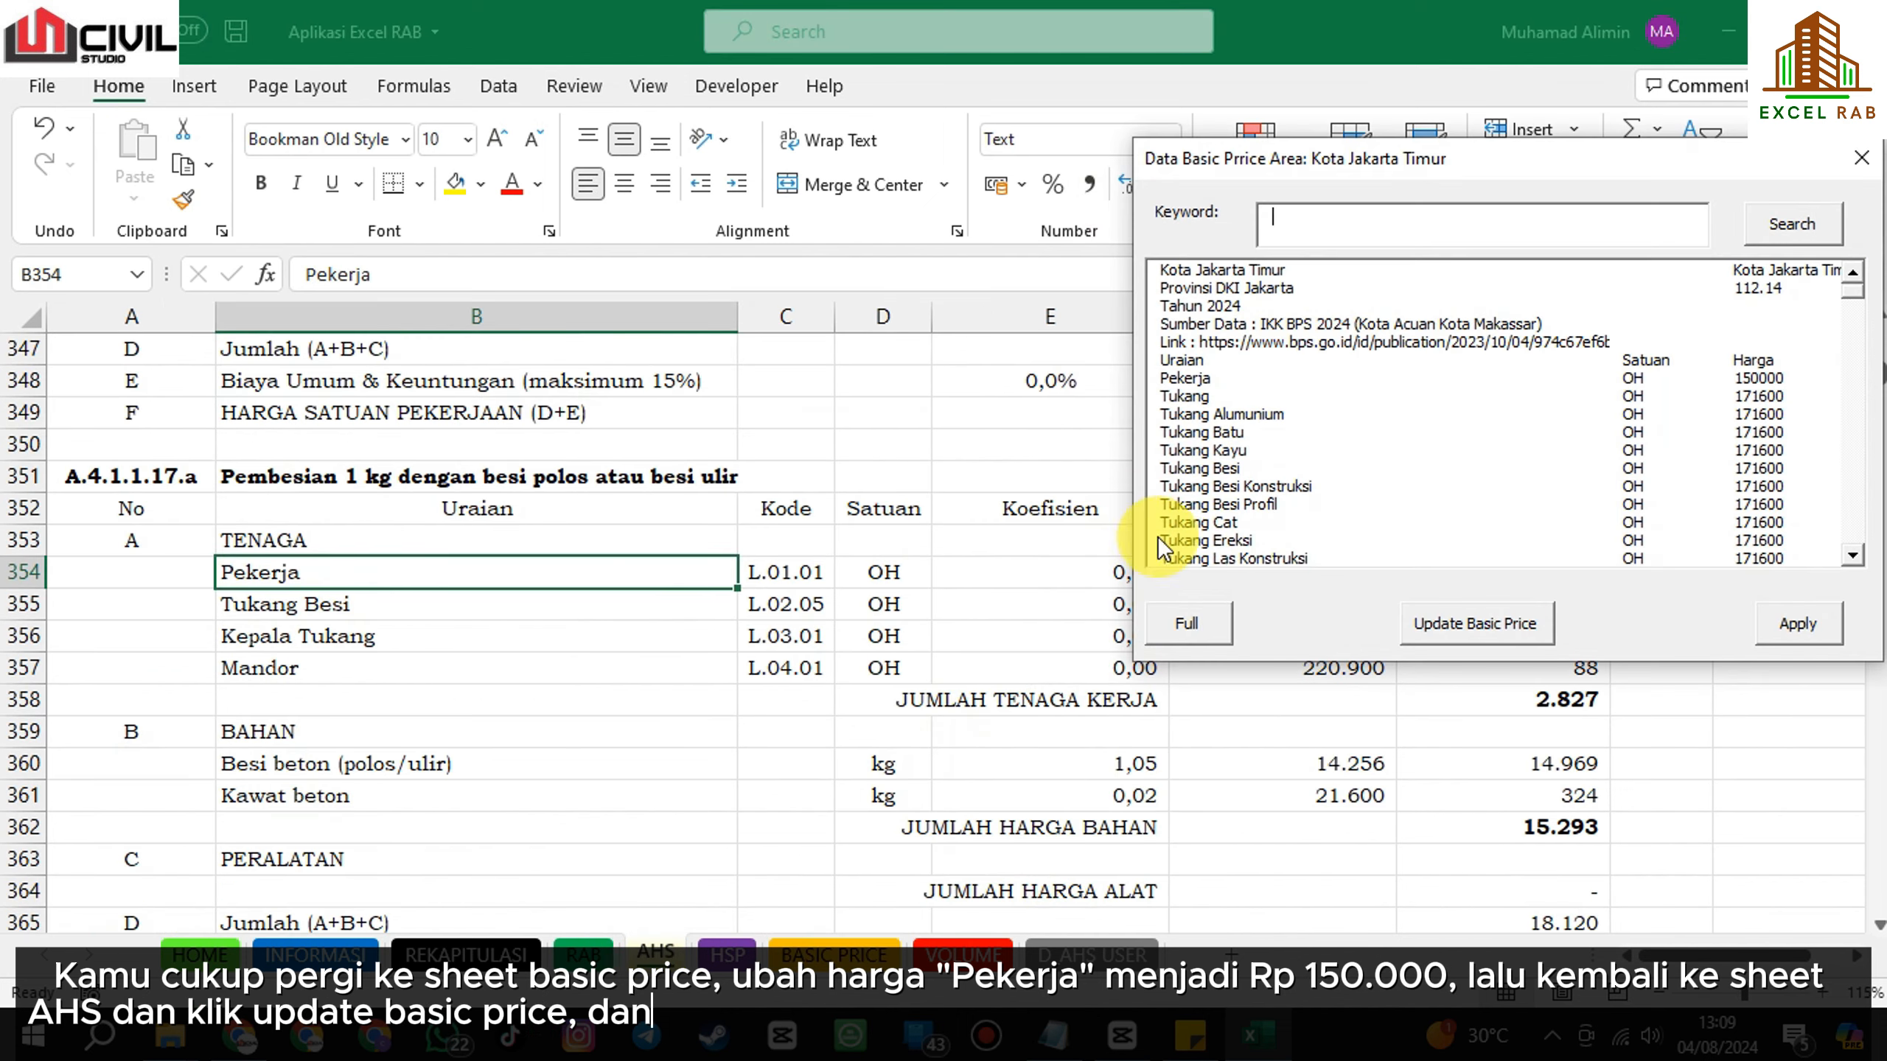
pyautogui.click(1450, 617)
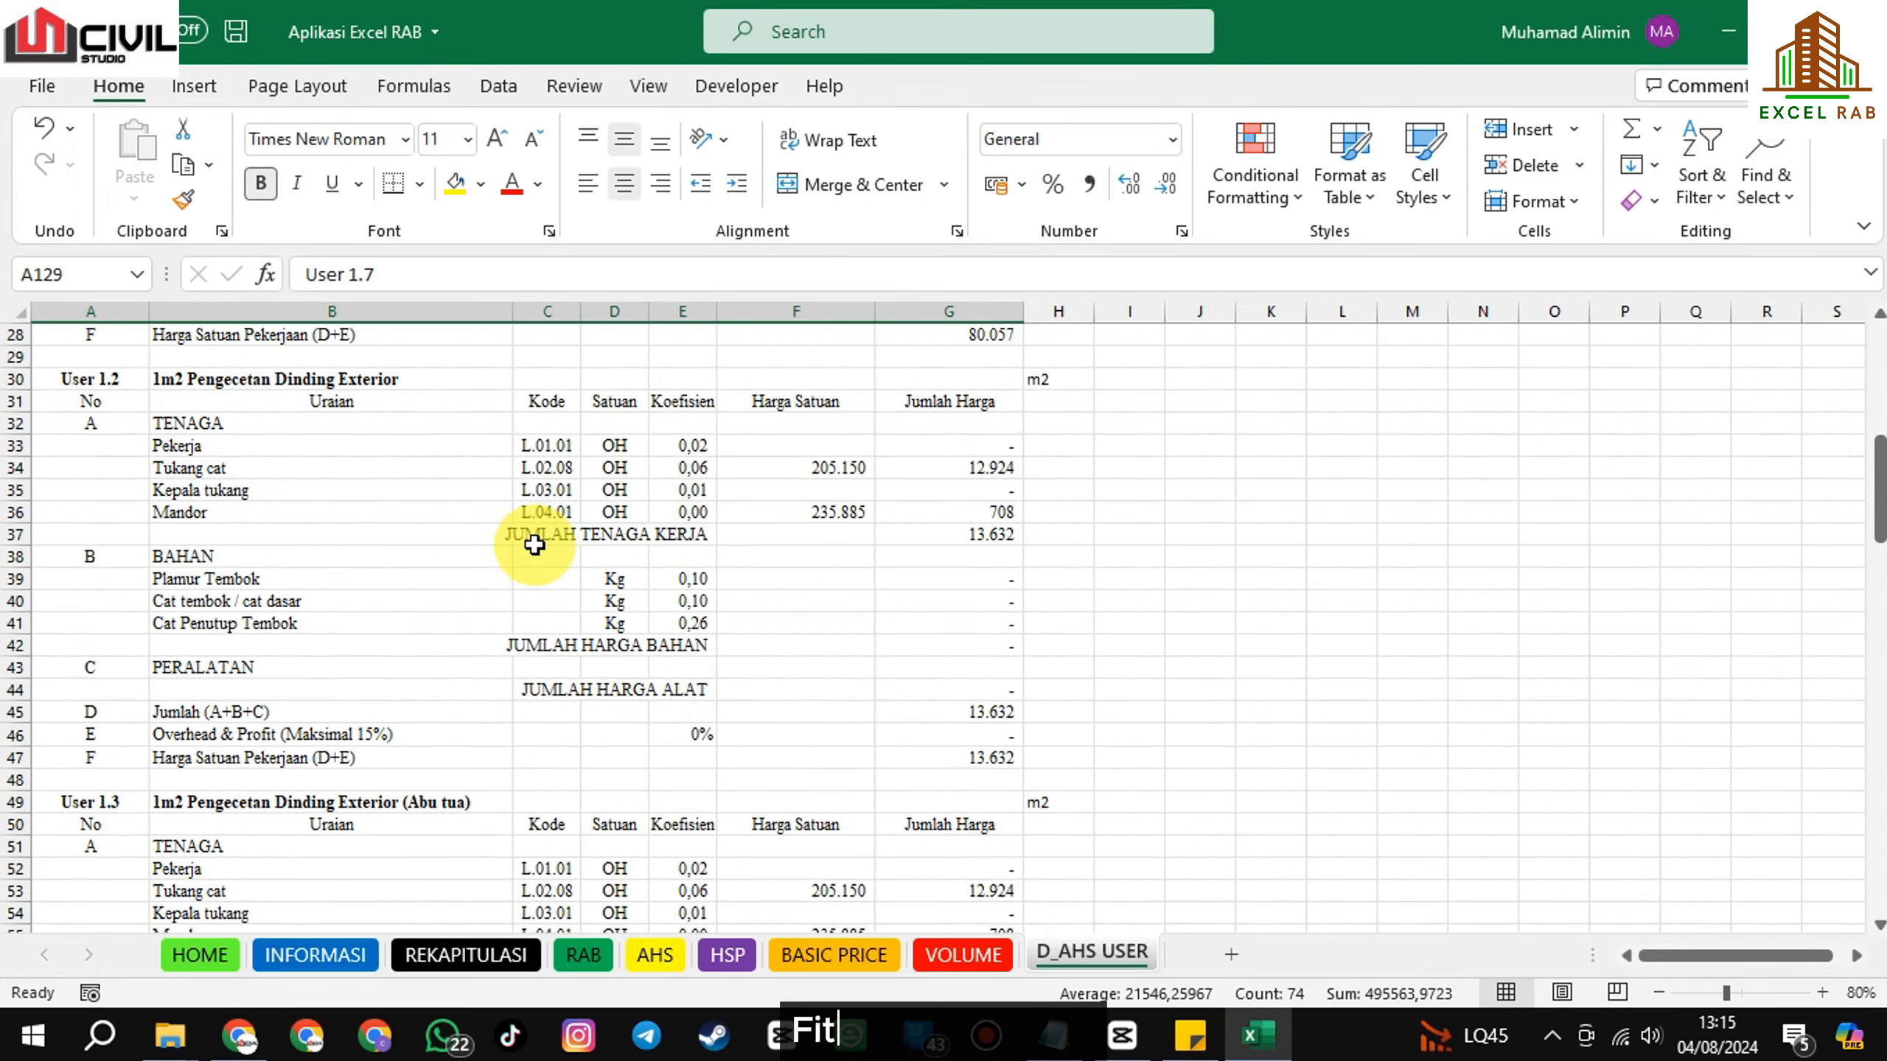
# Copy the User 1.7 analysis block on the D_AHS USER sheet and paste it below the original at A148.
pyautogui.scroll(-20, 527, 539)
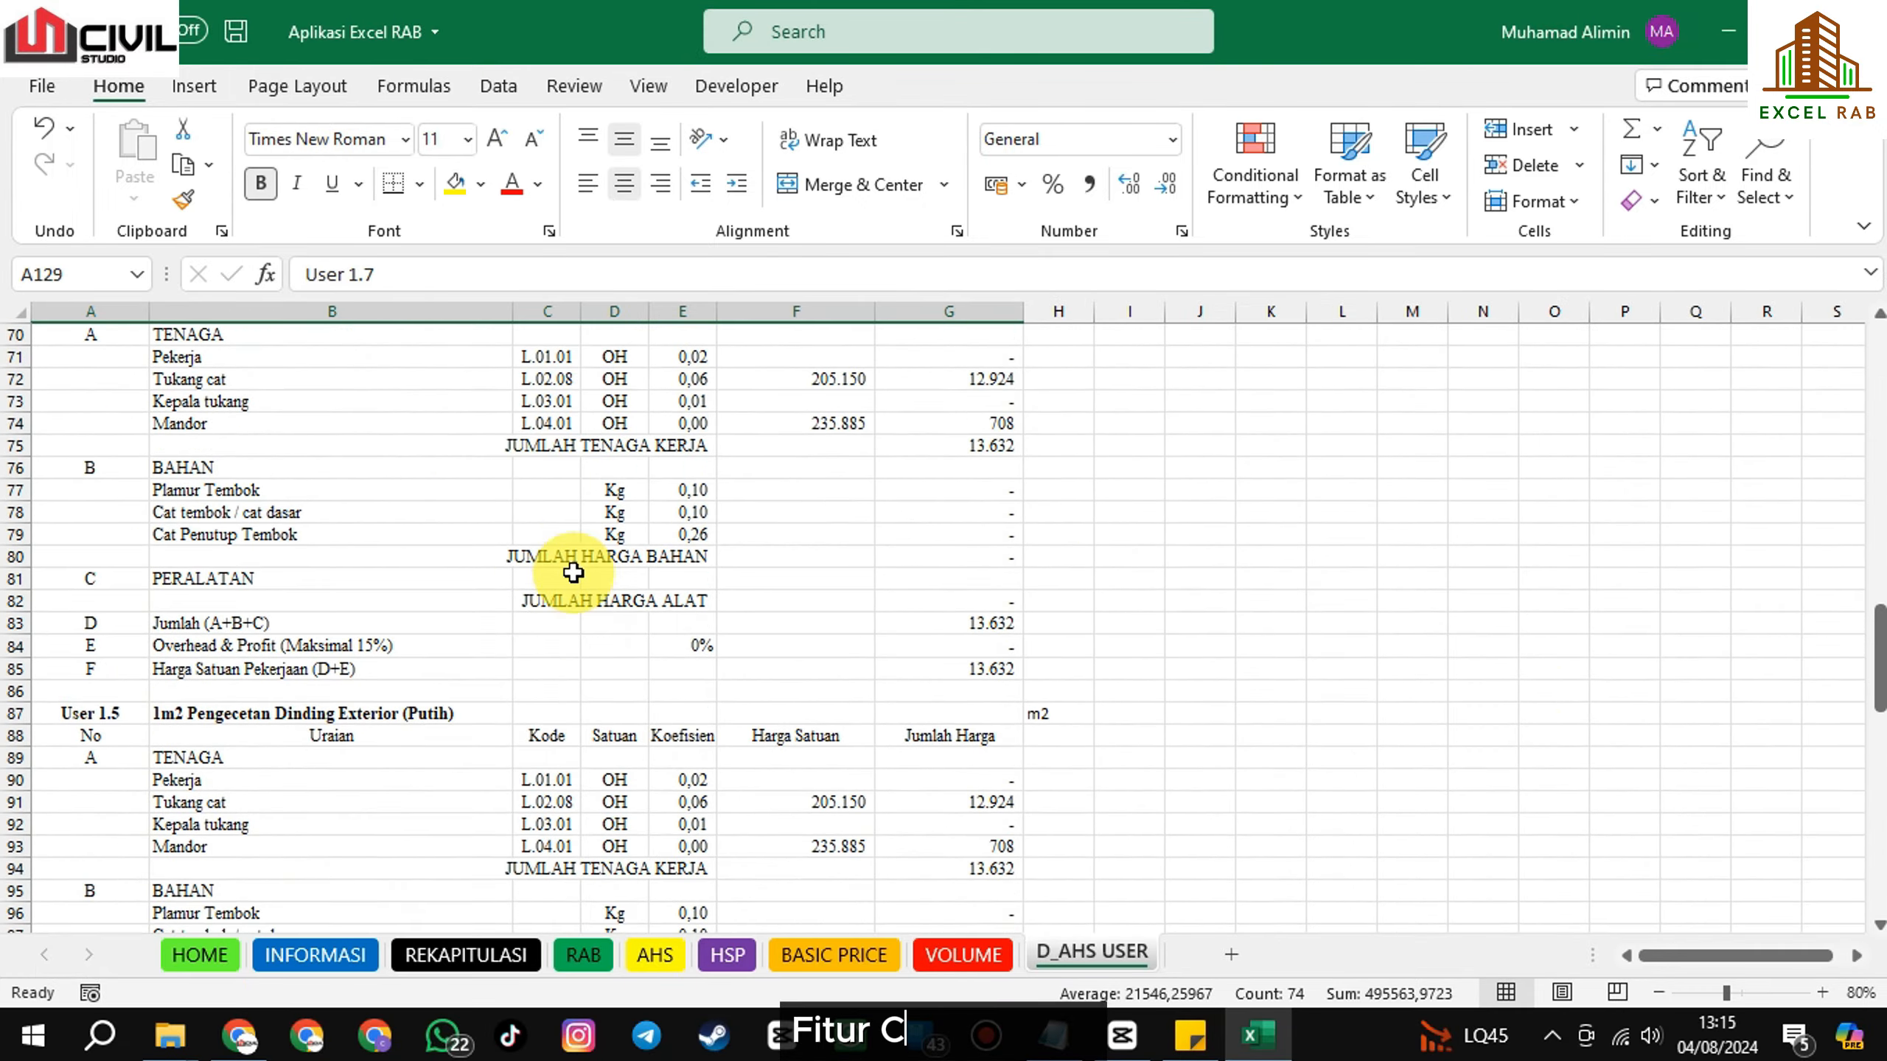
pyautogui.scroll(-5, 592, 574)
pyautogui.hotkey('ctrl', 'c')
pyautogui.click(118, 801)
pyautogui.hotkey('ctrl', 'v')
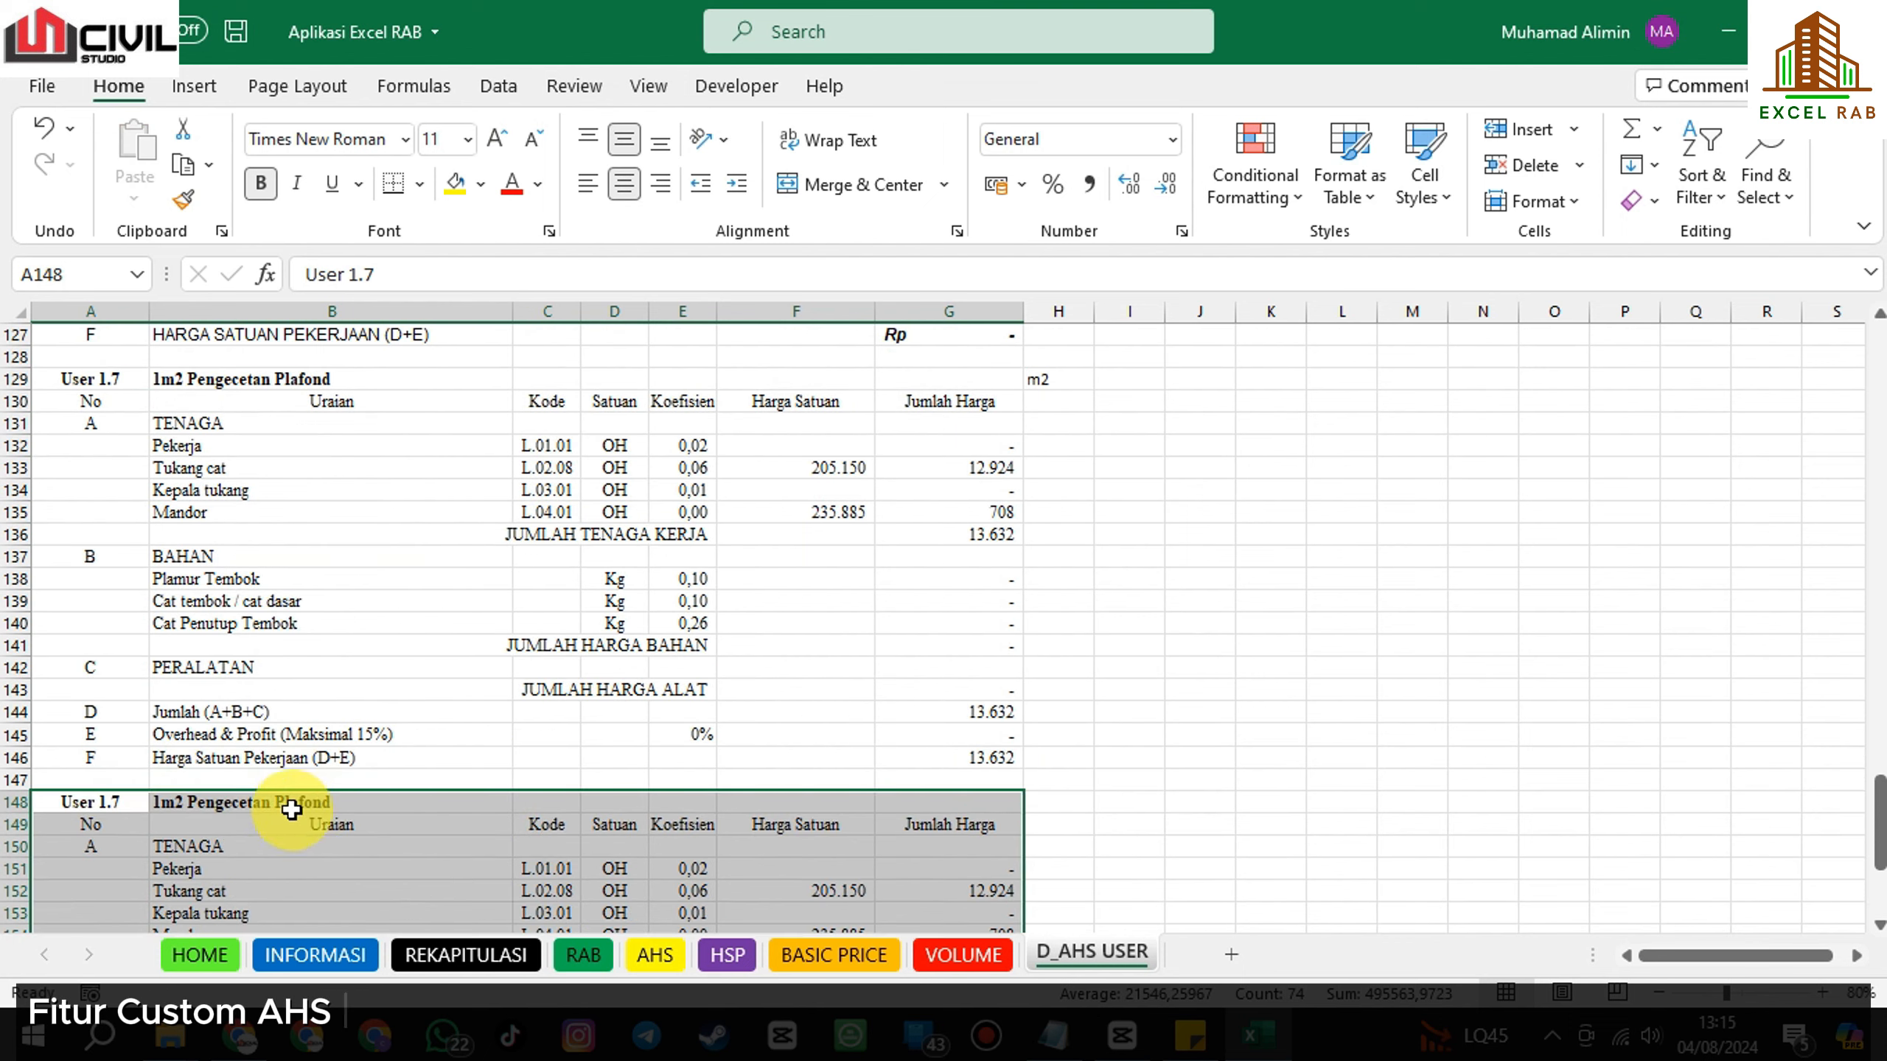
# Rename the pasted analysis in B148 as 1m2 Pengecetan Lisplank.
pyautogui.click(286, 802)
pyautogui.doubleClick(460, 274)
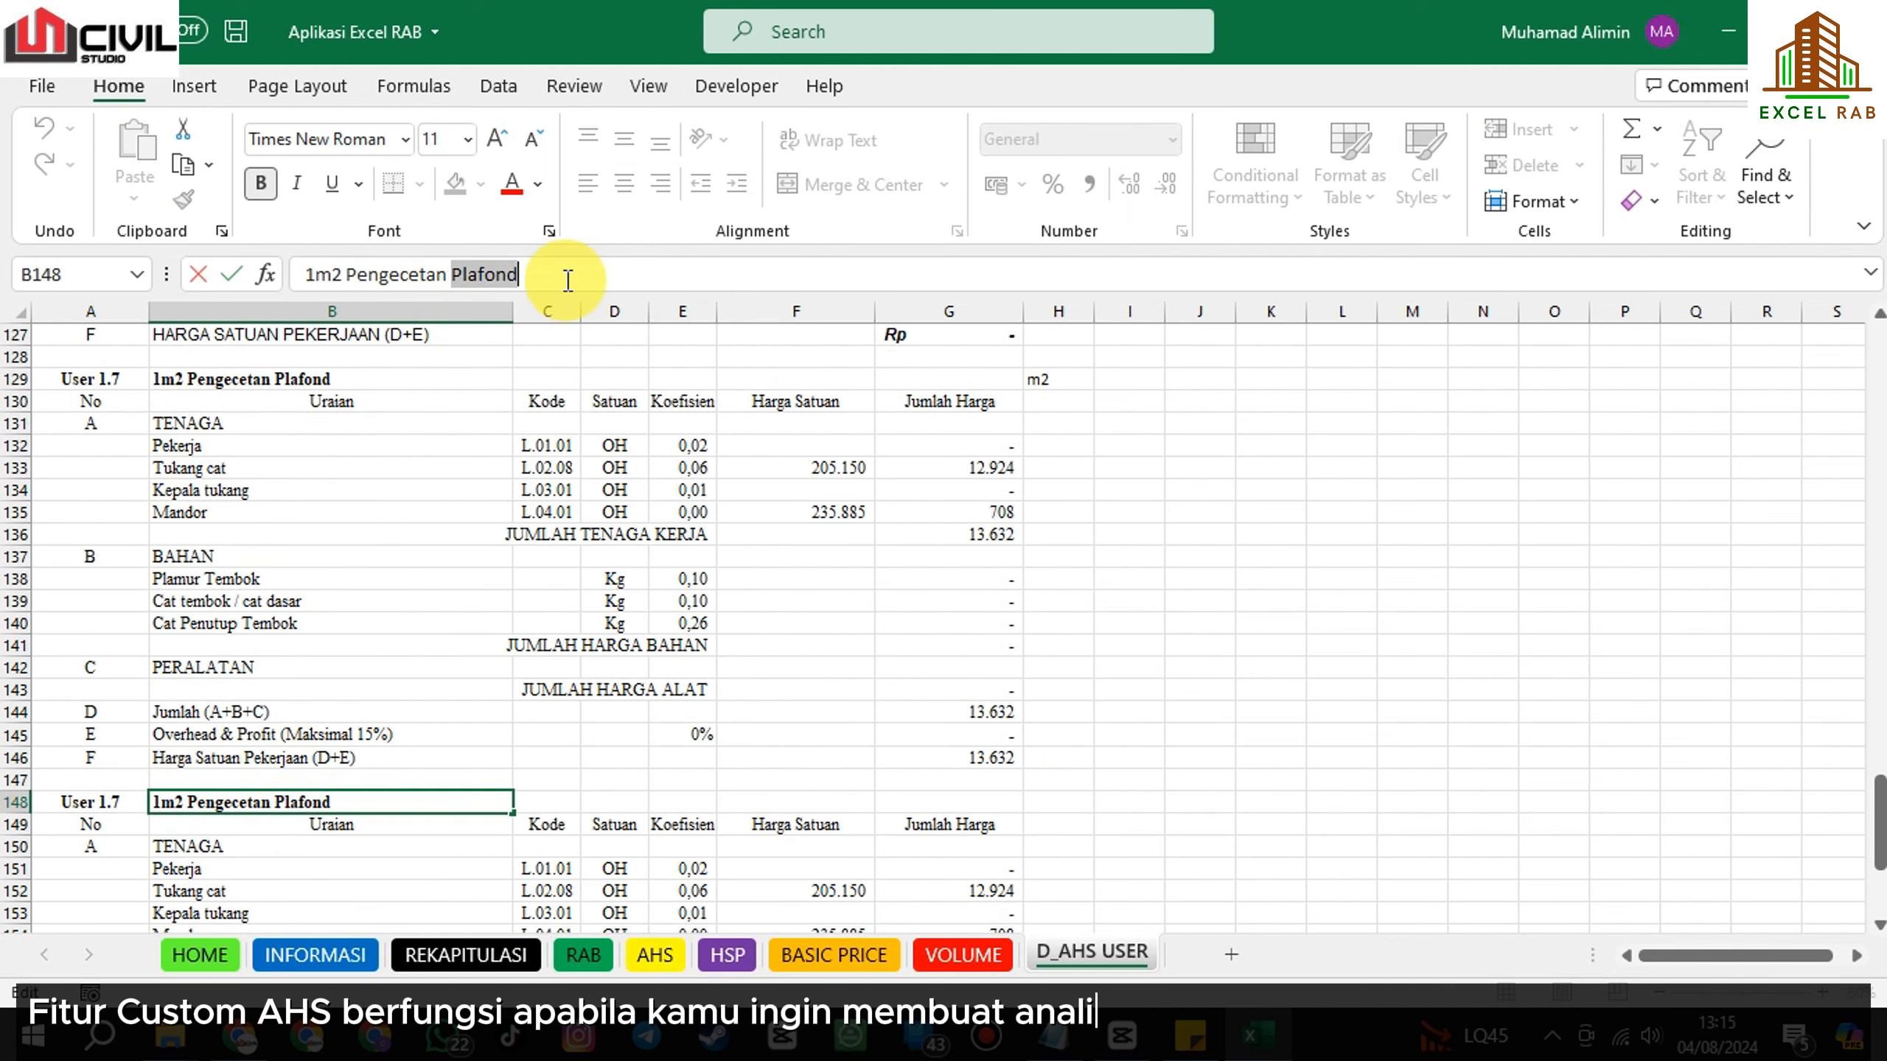
pyautogui.write('Lisplank')
pyautogui.press('Return')
# Change the code of the Lisplank painting analysis to User 1.8 and enter m2 as its unit.
pyautogui.scroll(-1, 104, 728)
pyautogui.click(91, 734)
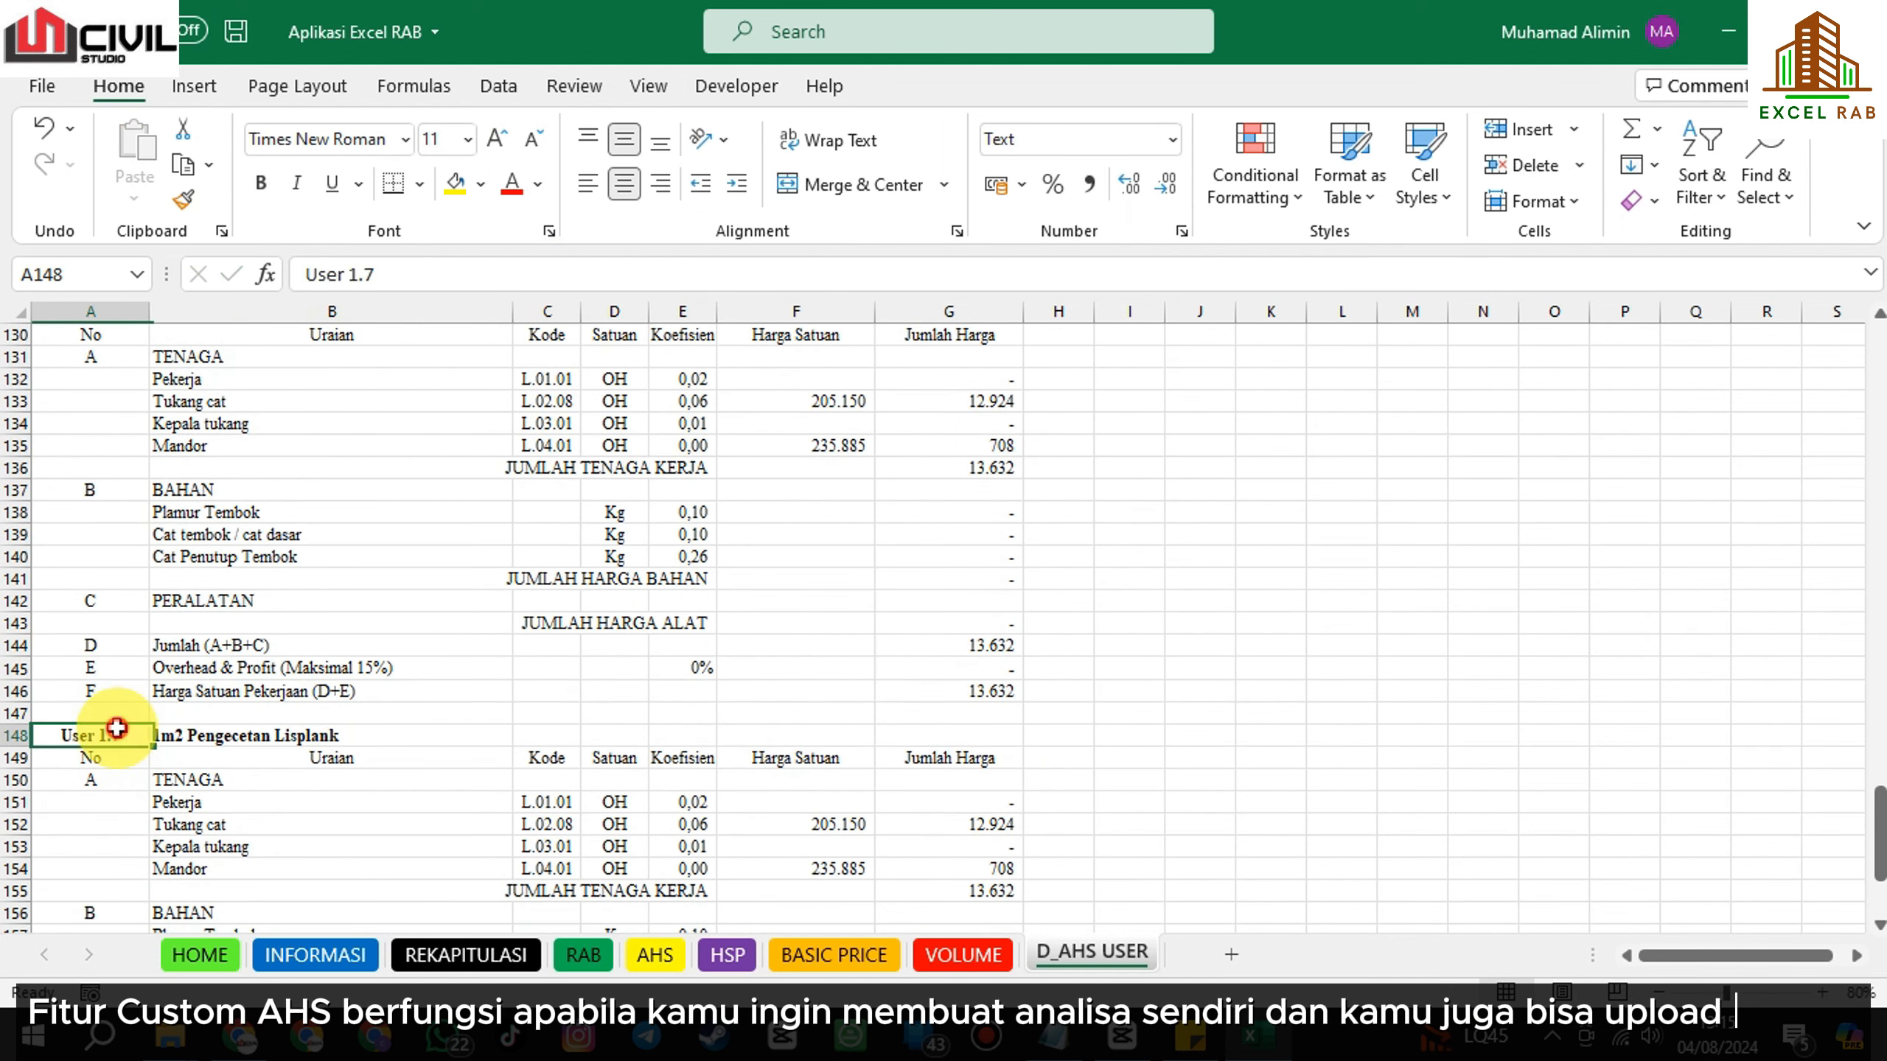
pyautogui.click(370, 275)
pyautogui.doubleClick(369, 274)
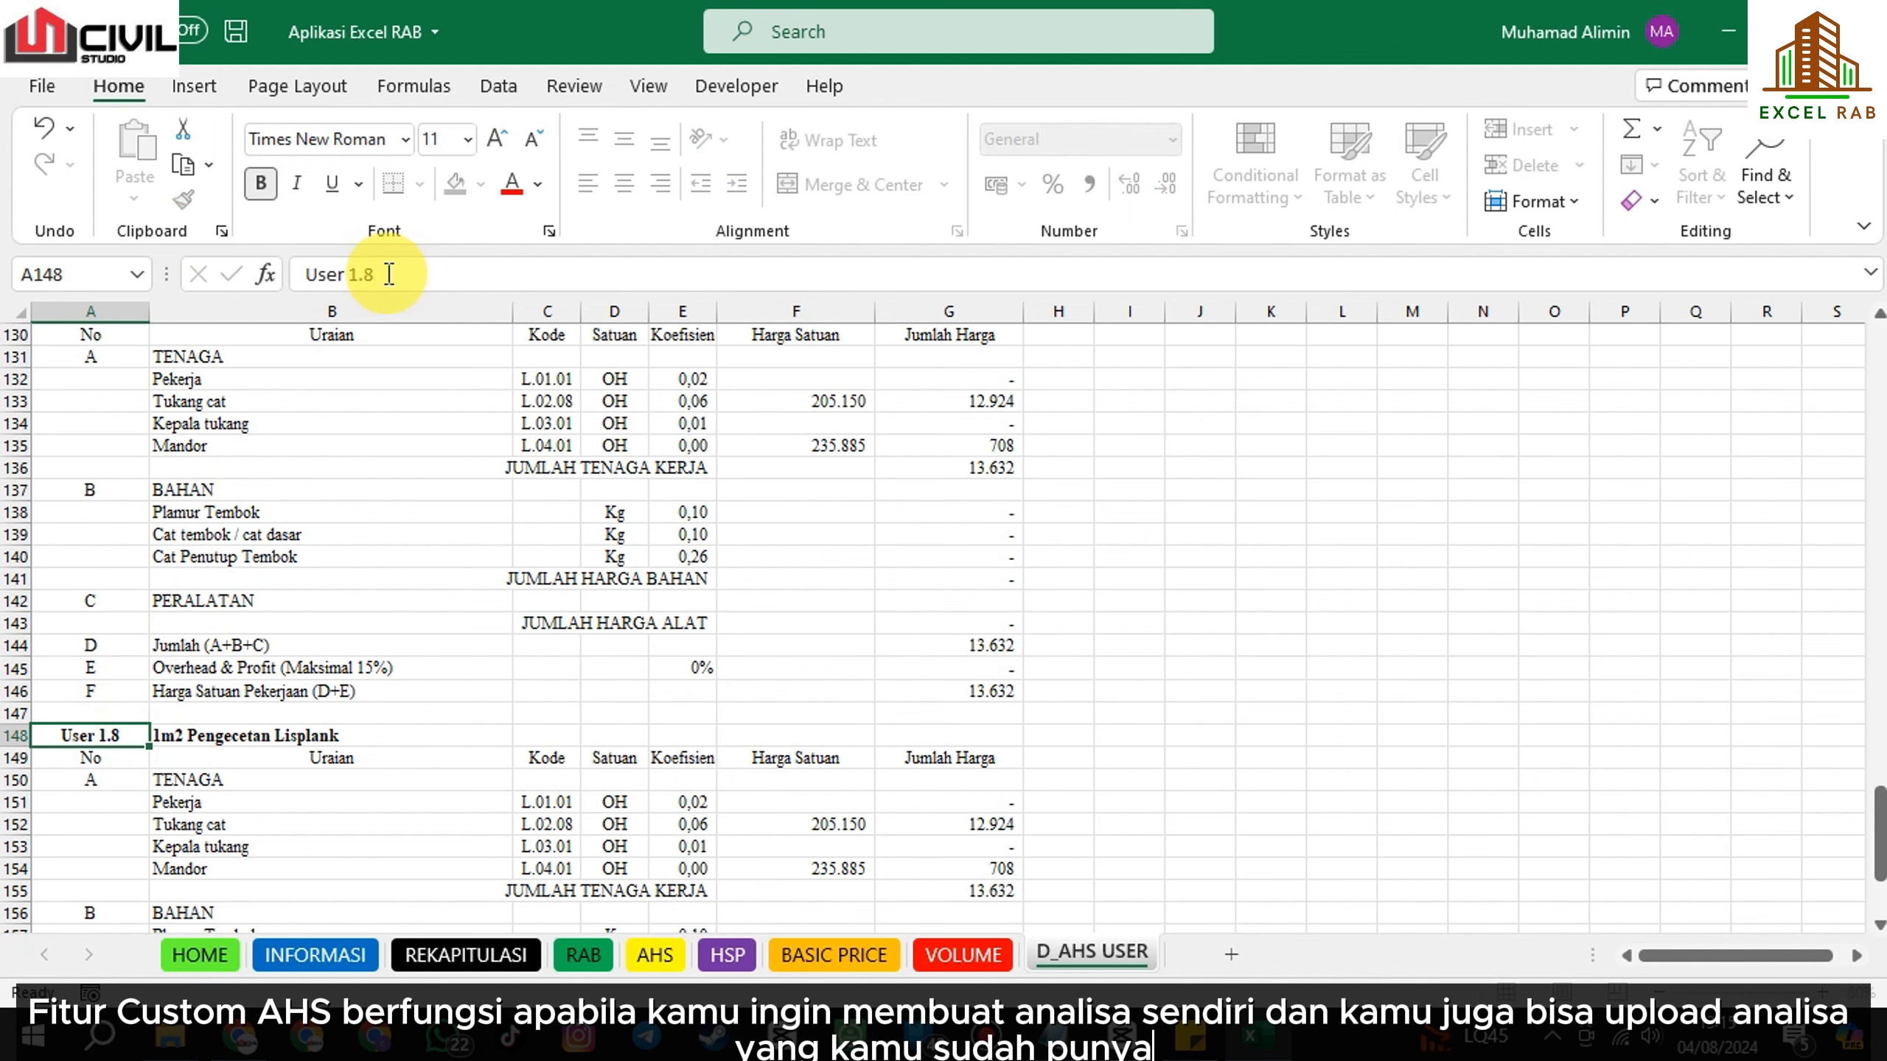
pyautogui.press('Return')
pyautogui.click(1082, 737)
pyautogui.write('m2')
pyautogui.press('Return')
# Apply the custom code User 1.8, 1m2 Pengecetan Lisplank, to empty item 11 above Pekerjaan Struktur on the RAB sheet, and view its AHS detail.
pyautogui.click(580, 949)
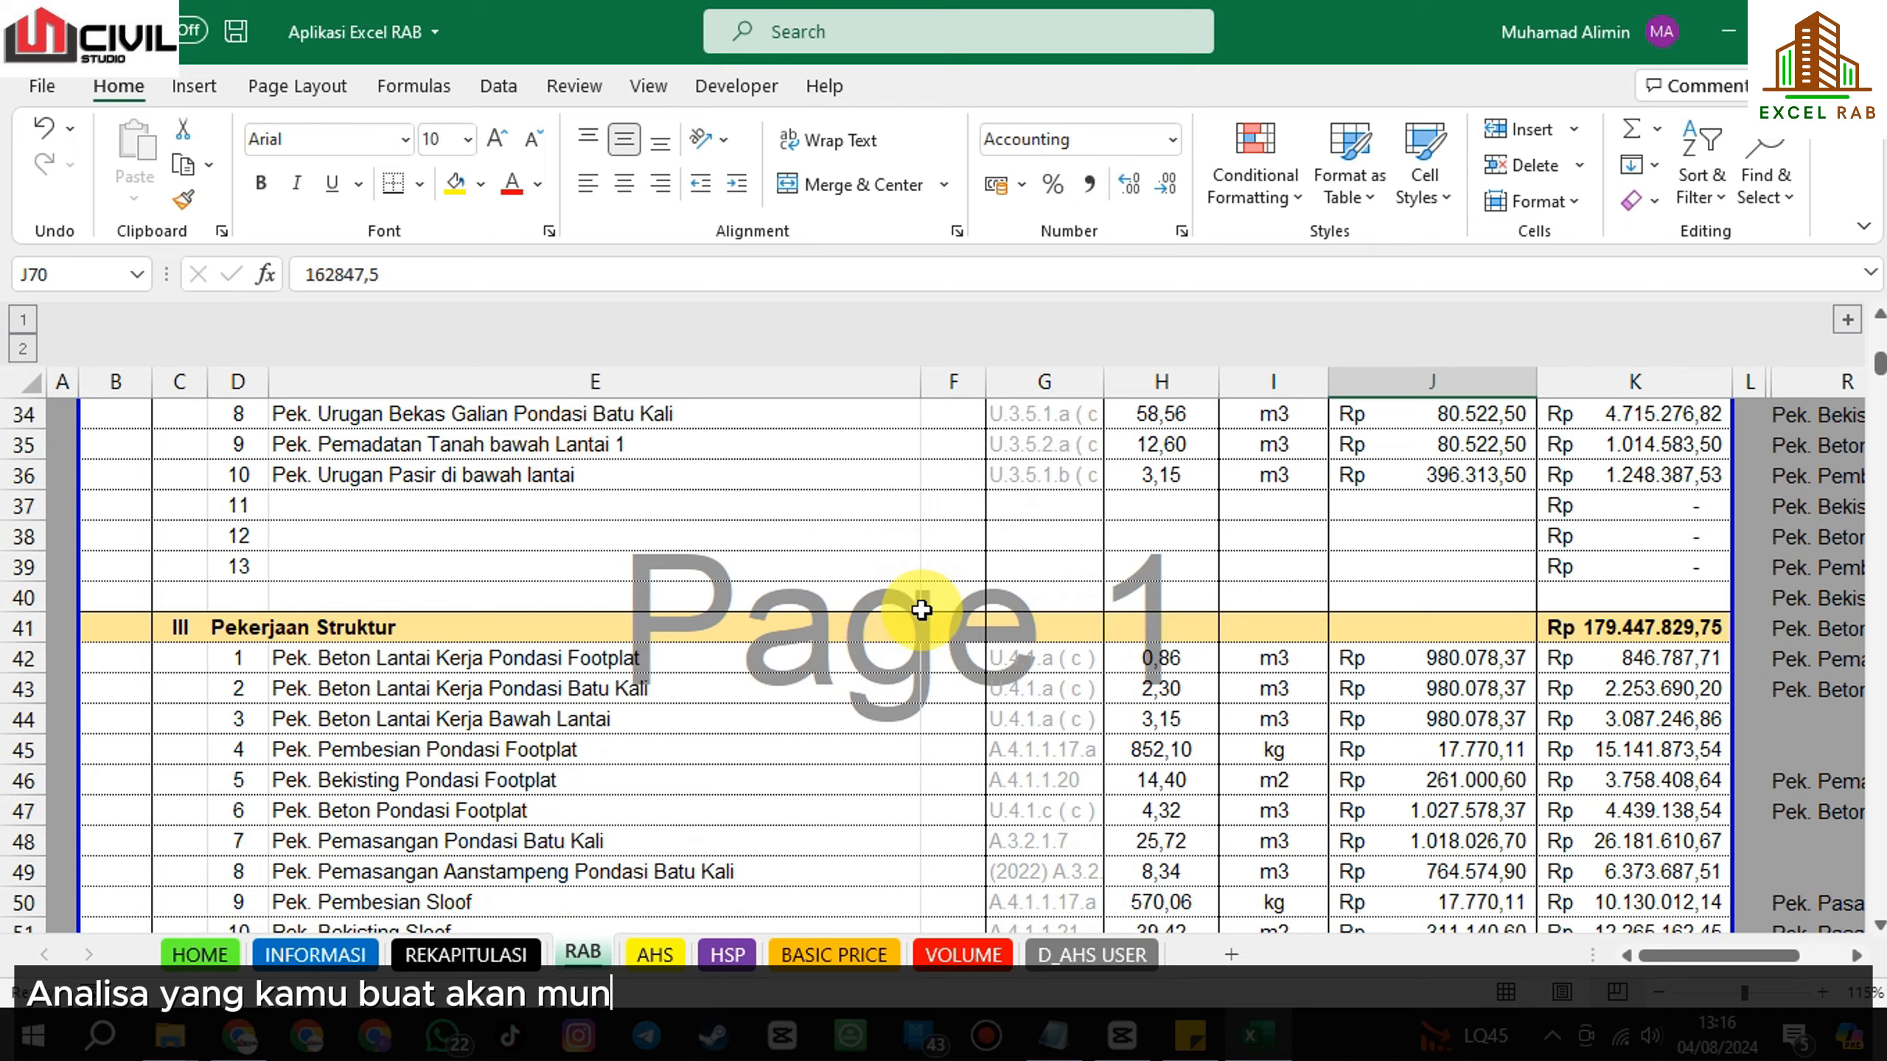
pyautogui.click(955, 609)
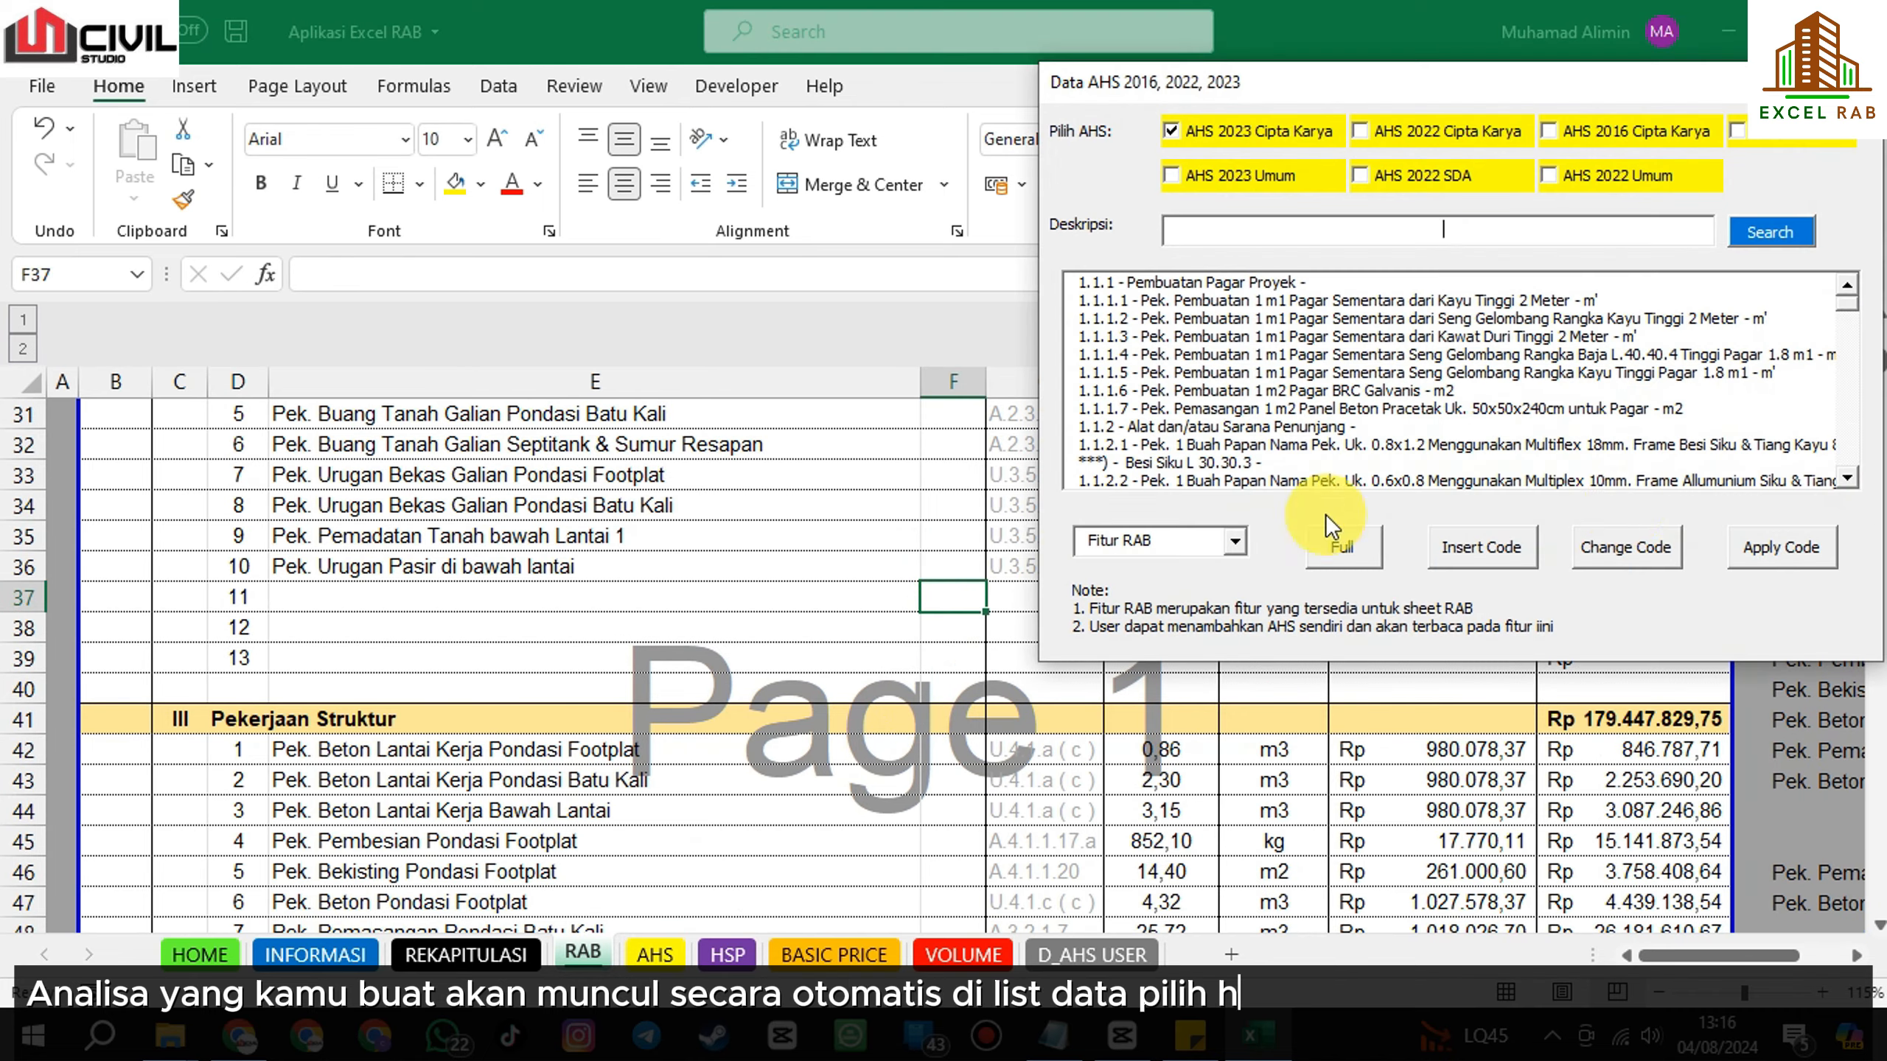
pyautogui.click(1774, 146)
pyautogui.click(1359, 480)
pyautogui.click(1781, 546)
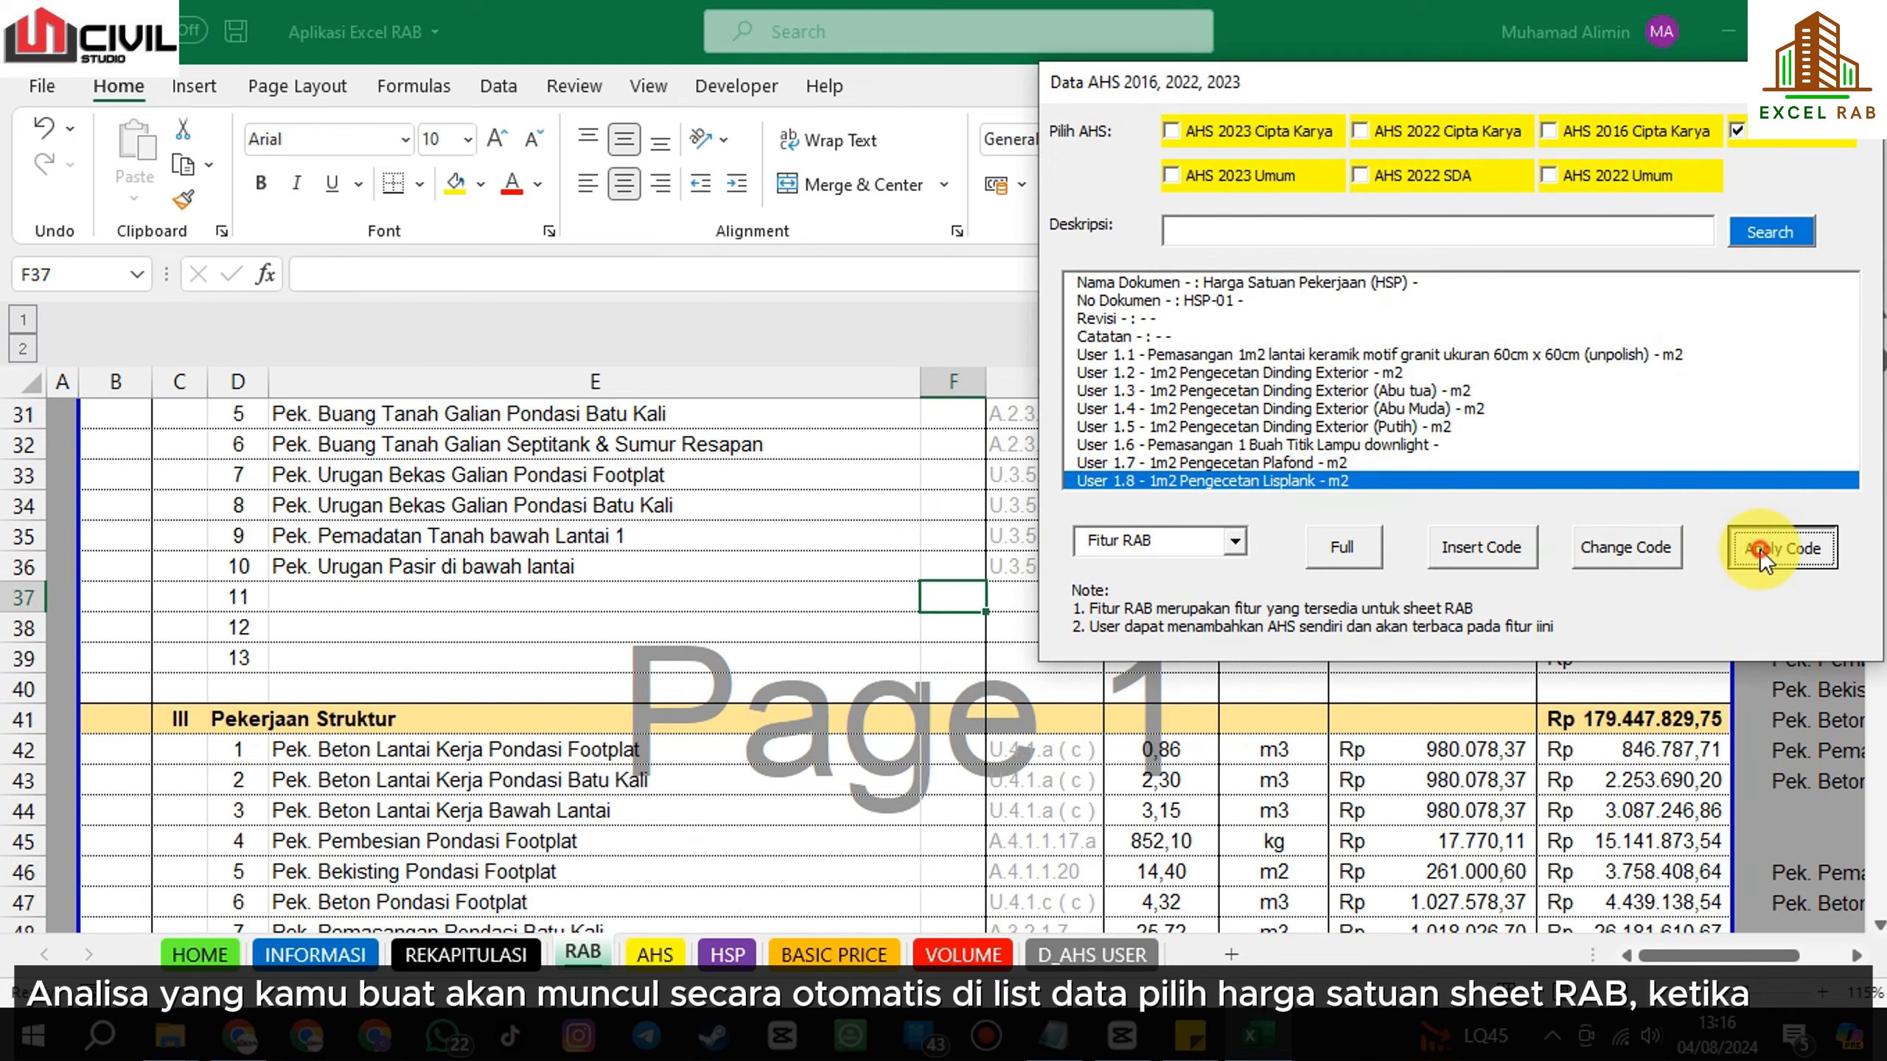
pyautogui.click(1457, 610)
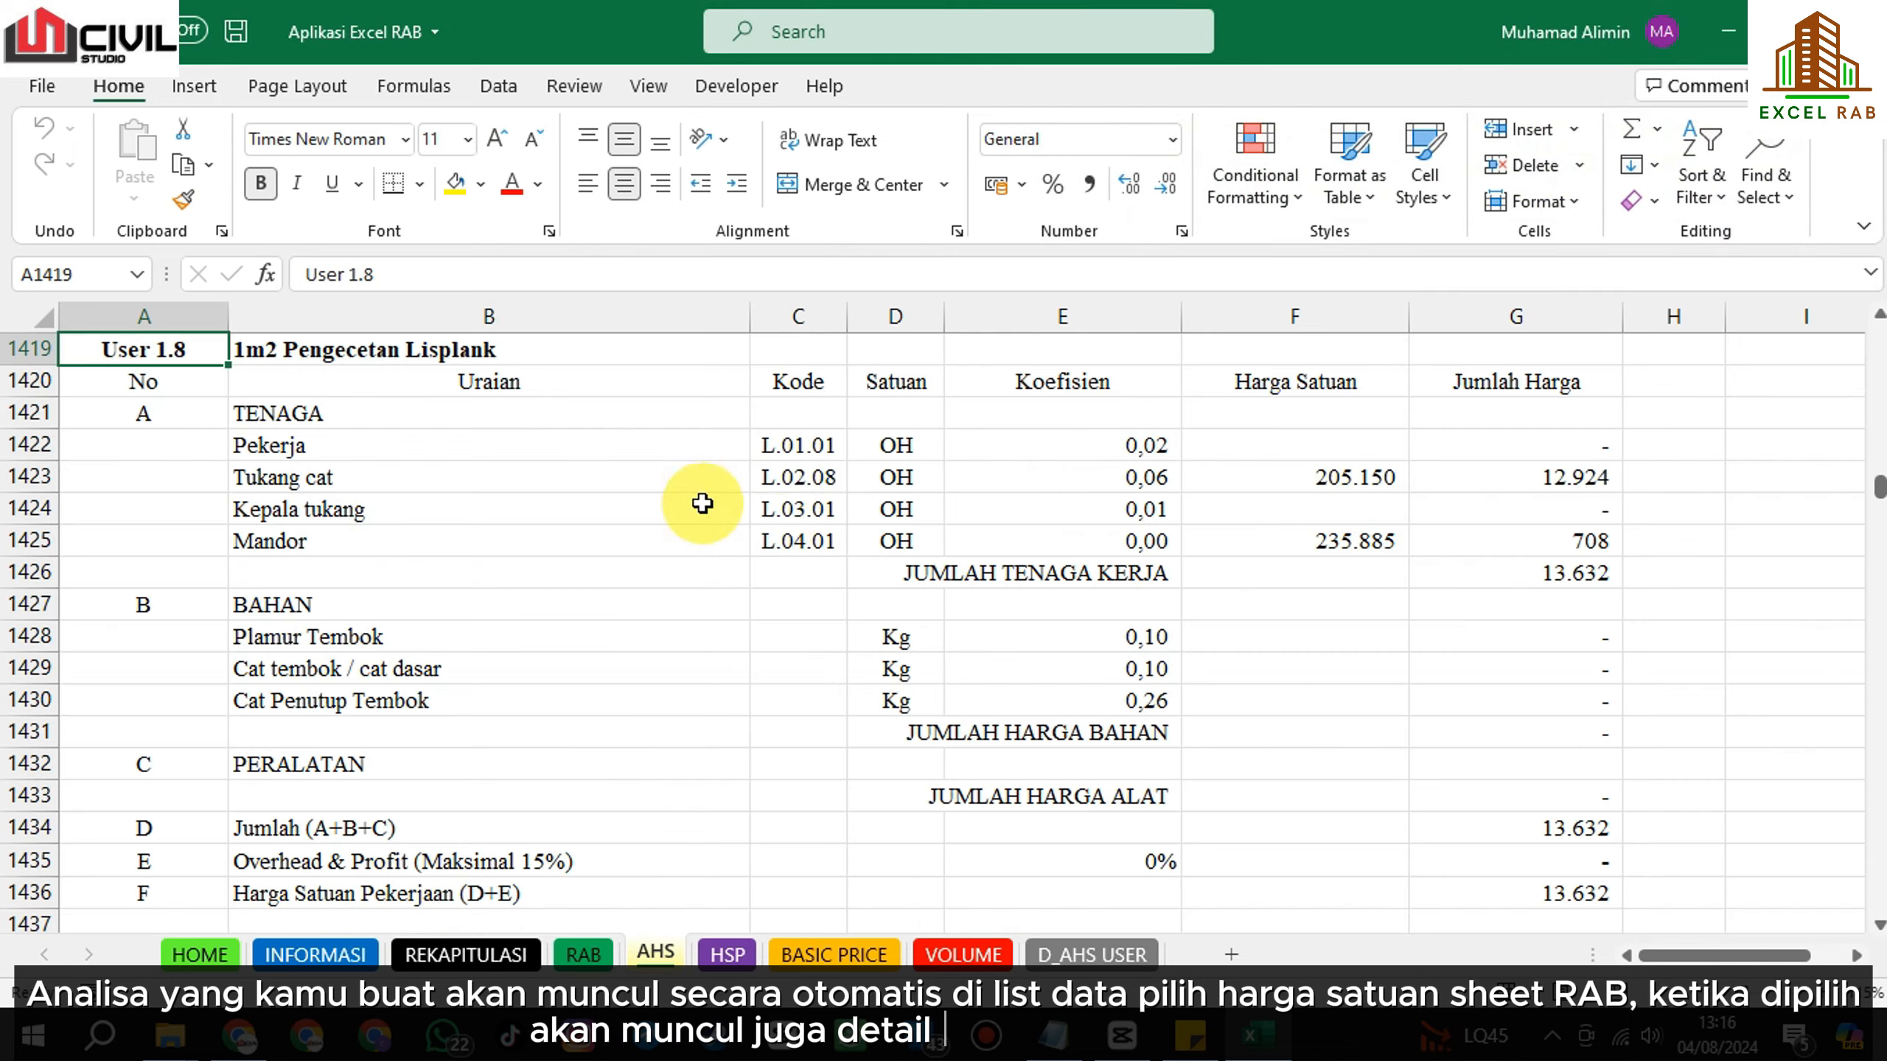
pyautogui.scroll(-2, 650, 524)
pyautogui.scroll(4, 598, 547)
pyautogui.scroll(-3, 830, 641)
pyautogui.scroll(2, 1032, 898)
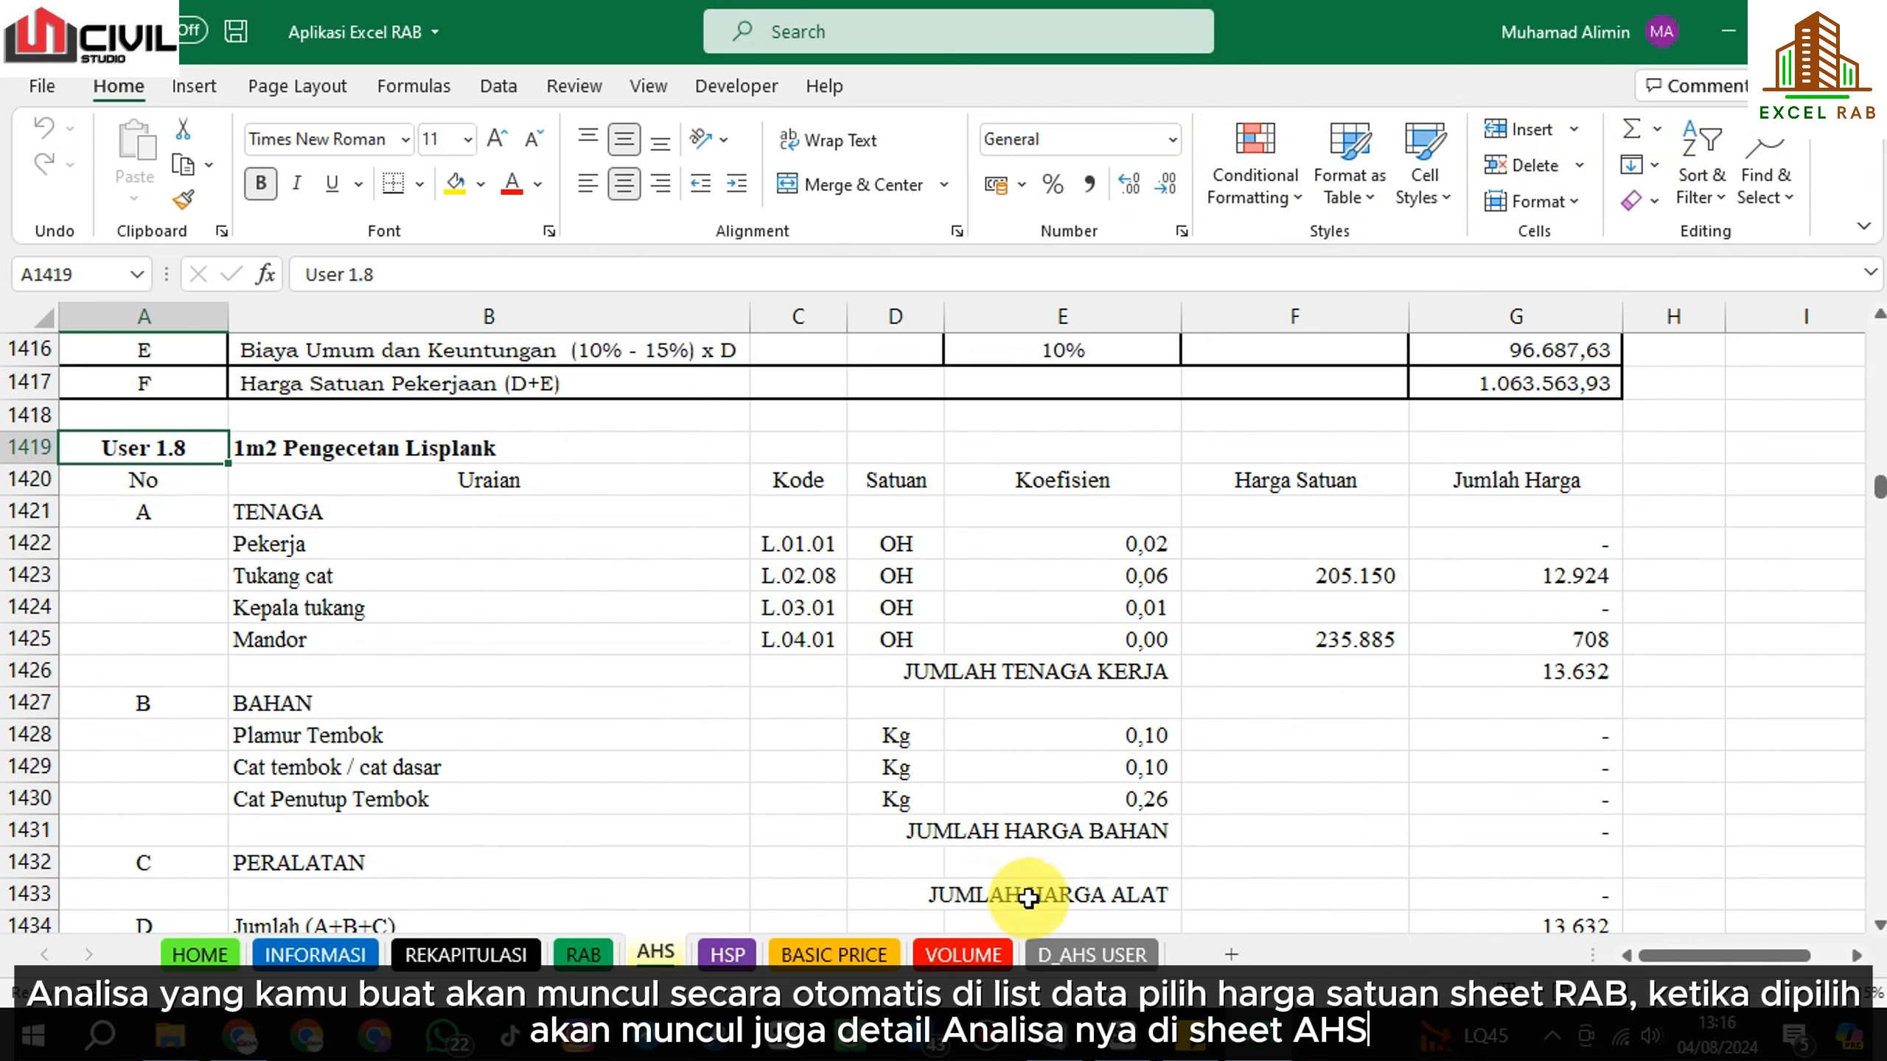
# Open the volume data list for cell D13 on the VOLUME sheet and browse its full set of ready-made volume types.
pyautogui.click(1003, 956)
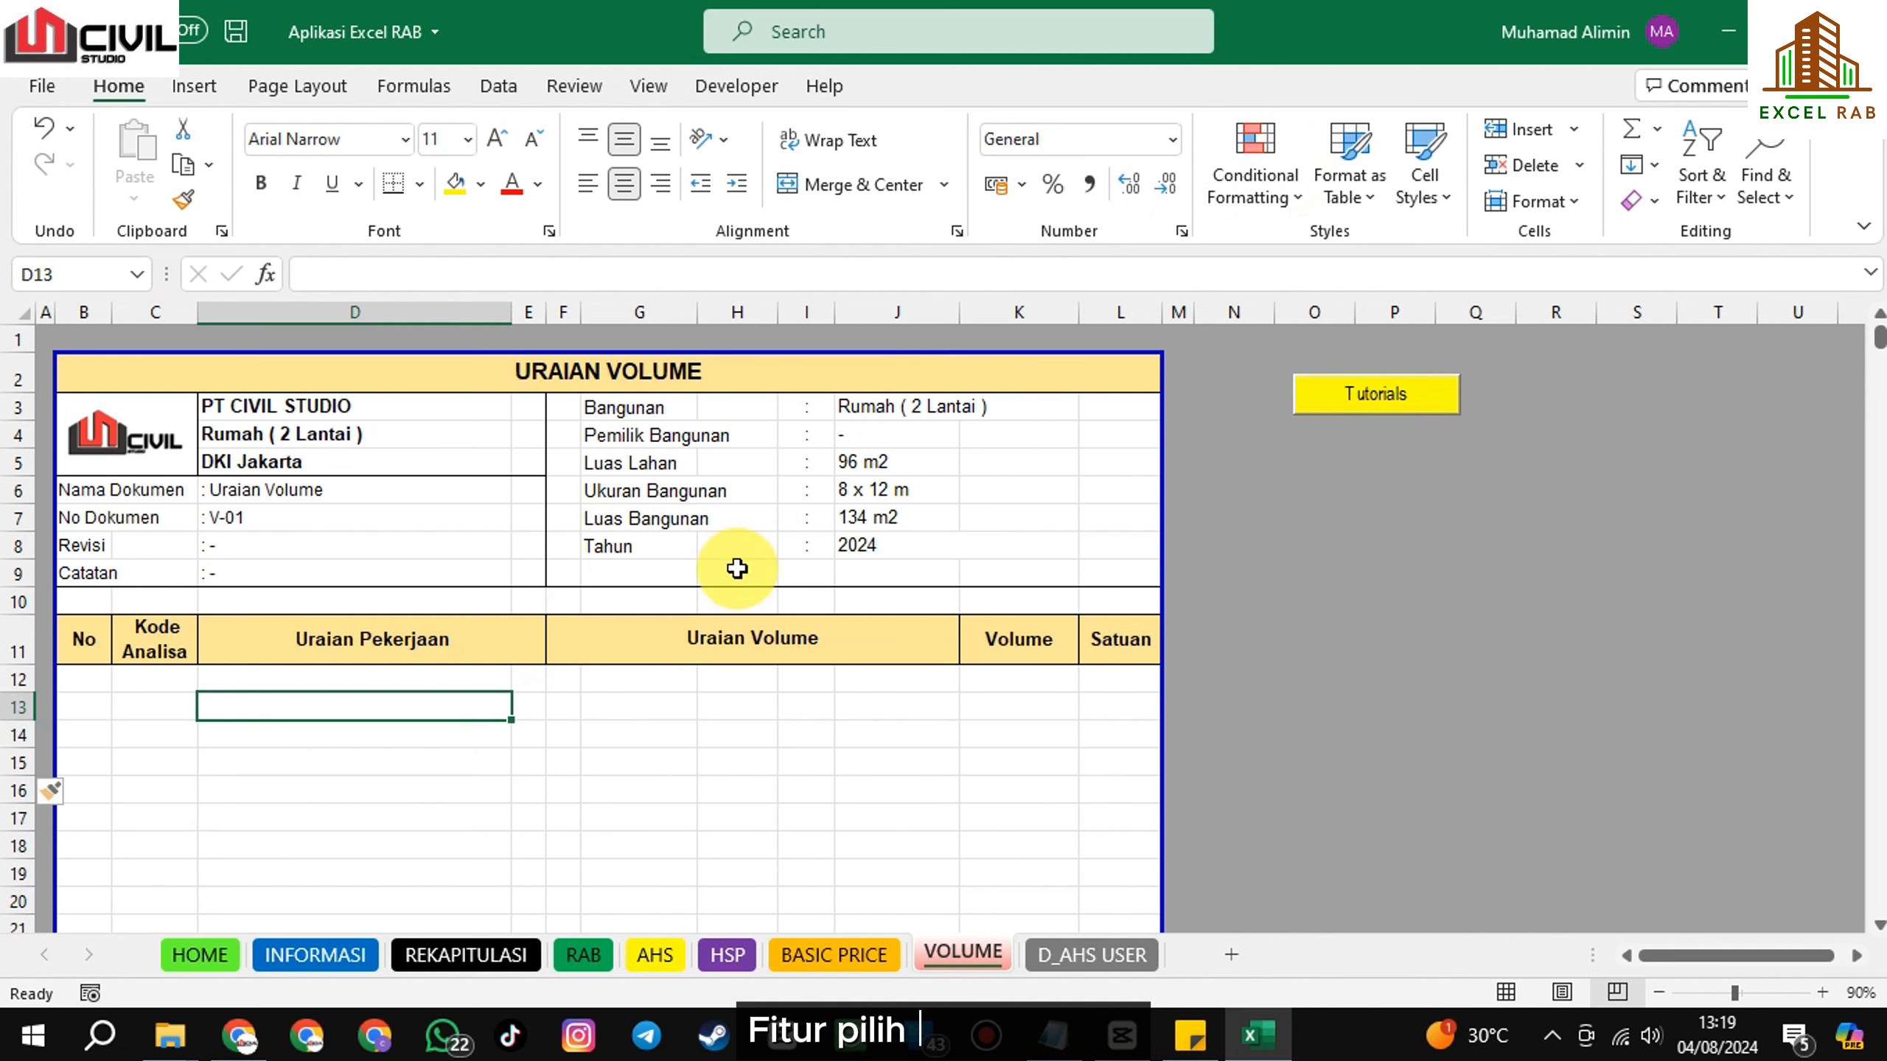
pyautogui.doubleClick(392, 706)
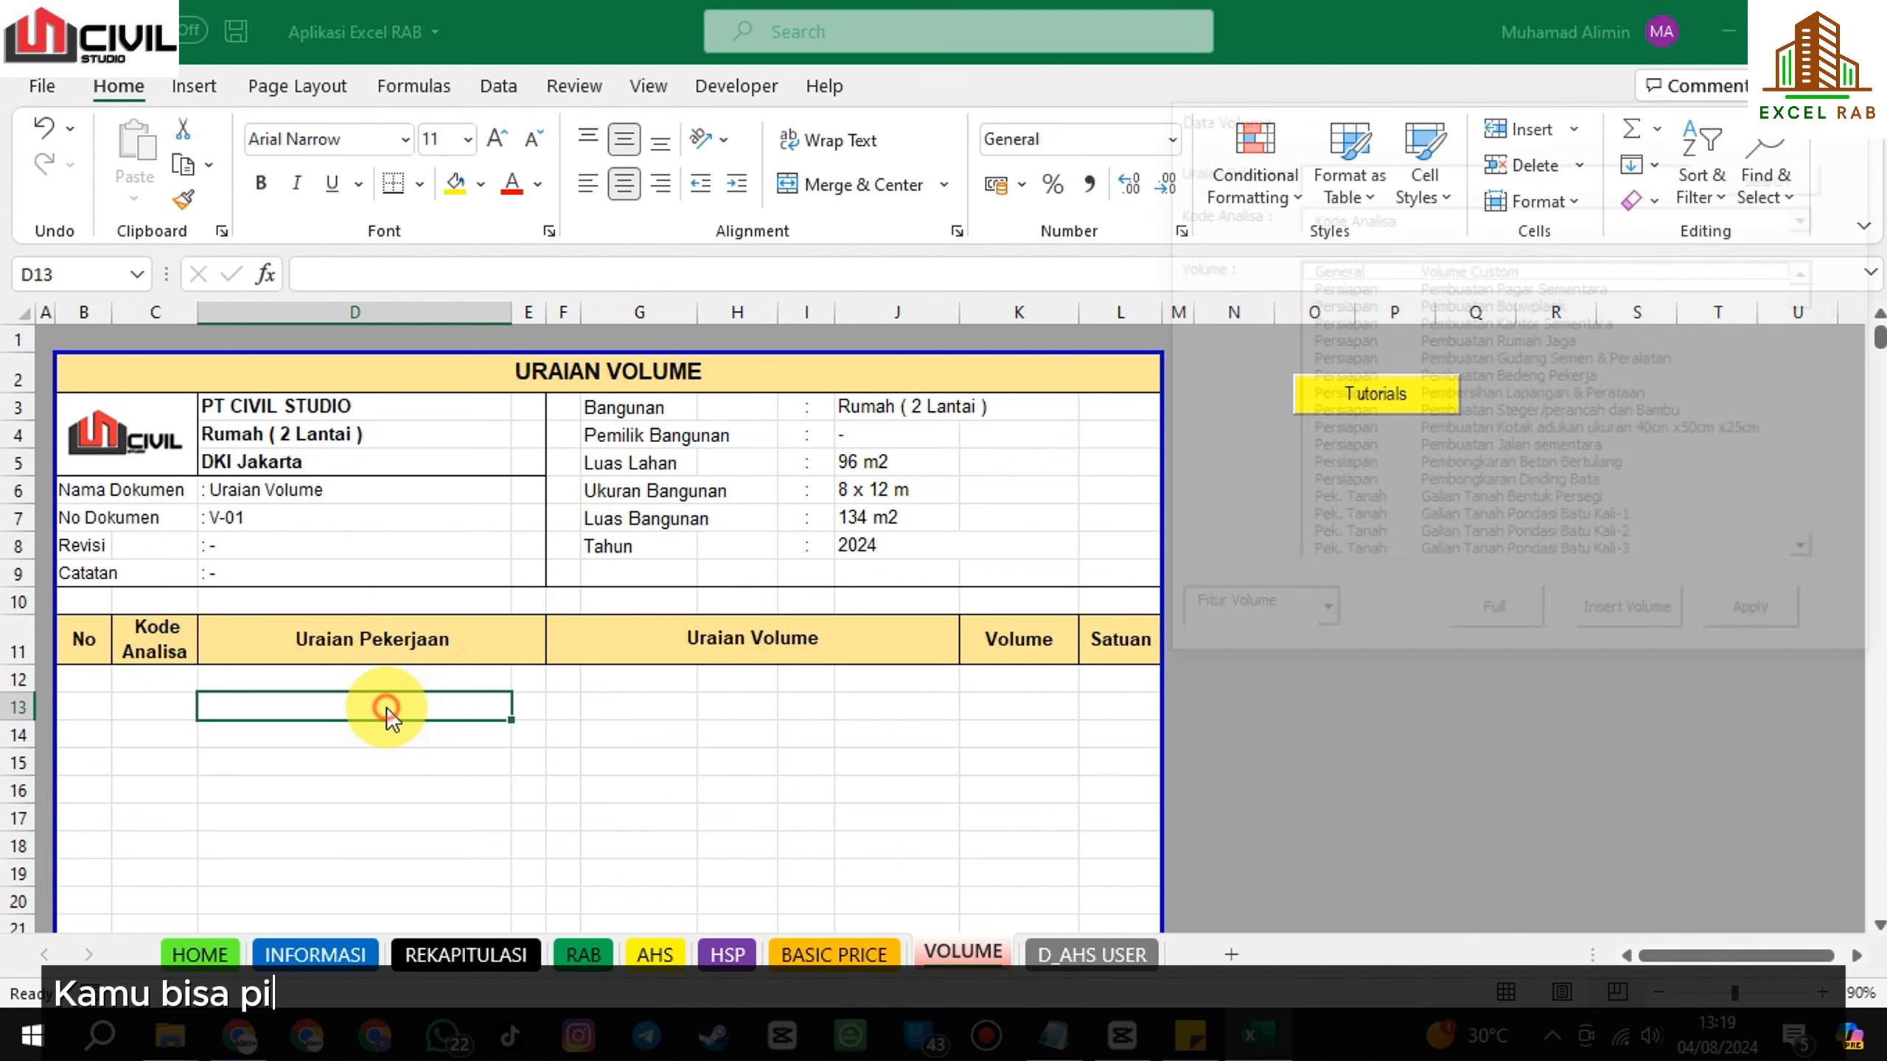
pyautogui.click(1496, 617)
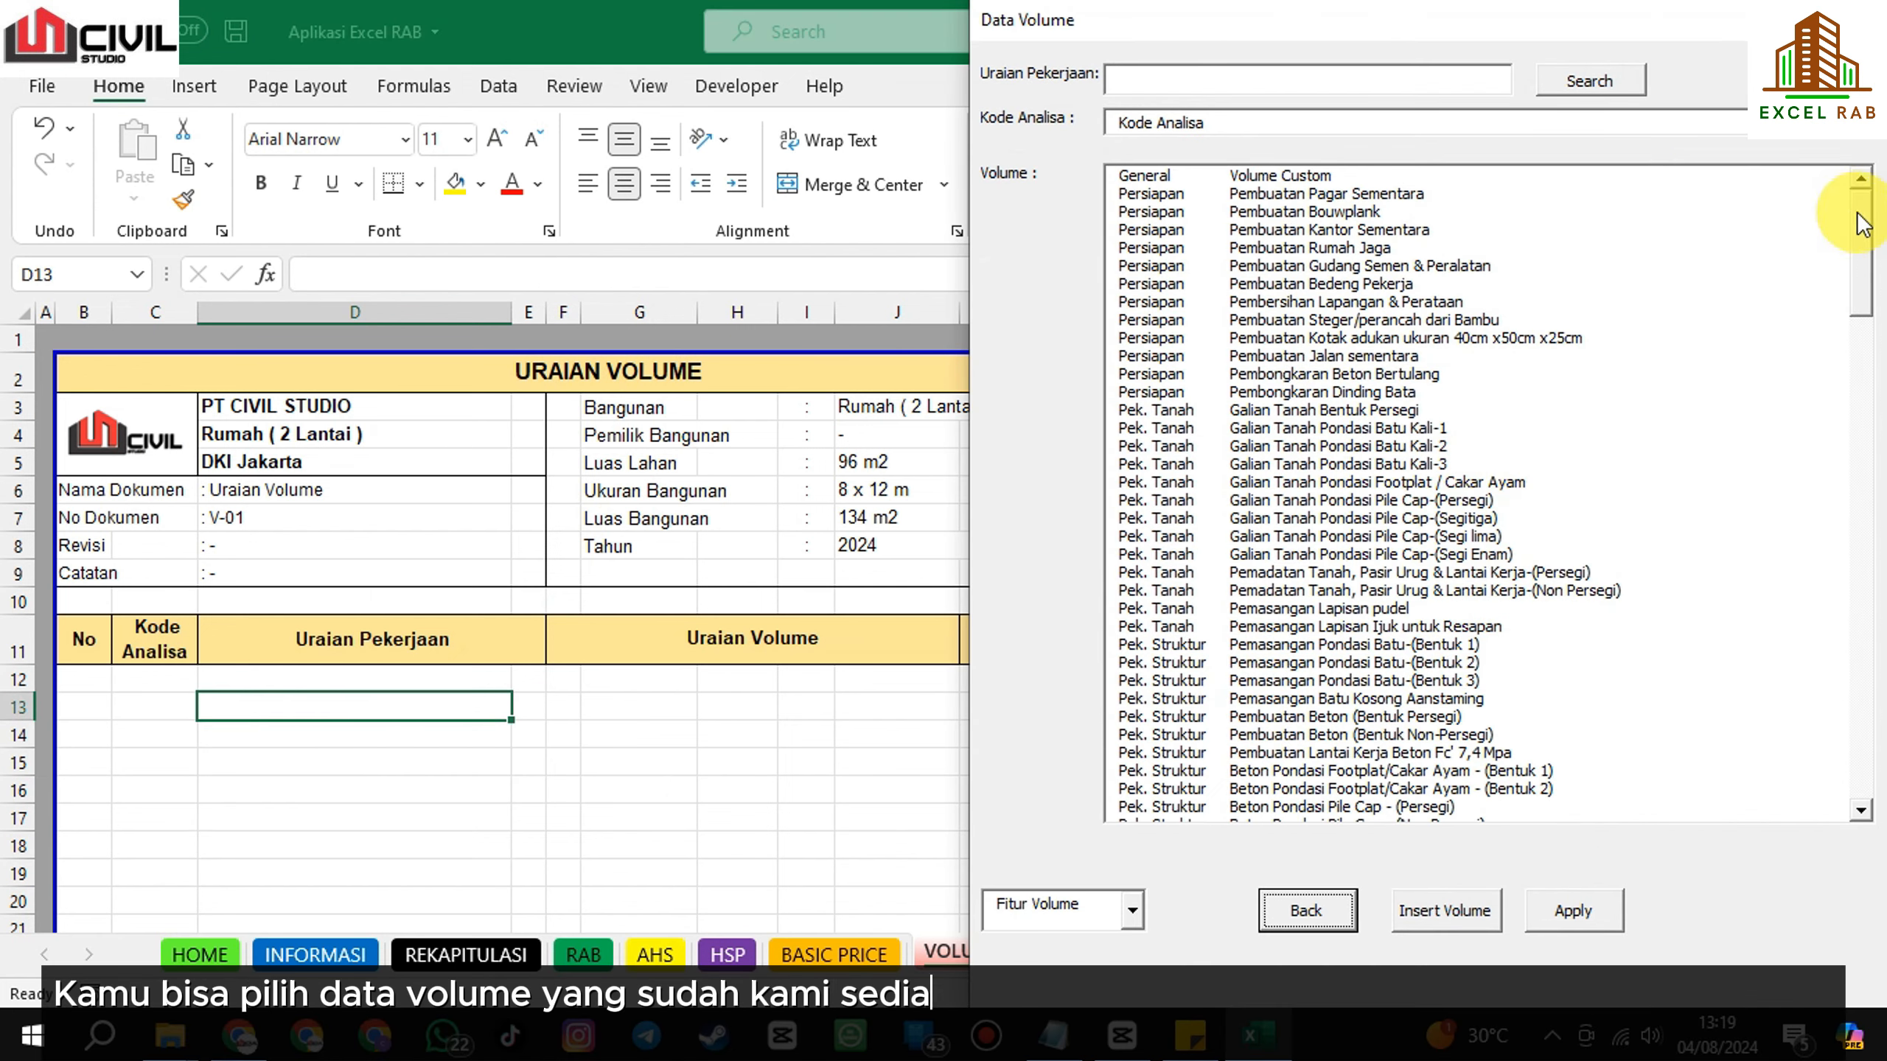
pyautogui.moveTo(1861, 224); pyautogui.dragTo(1813, 192)
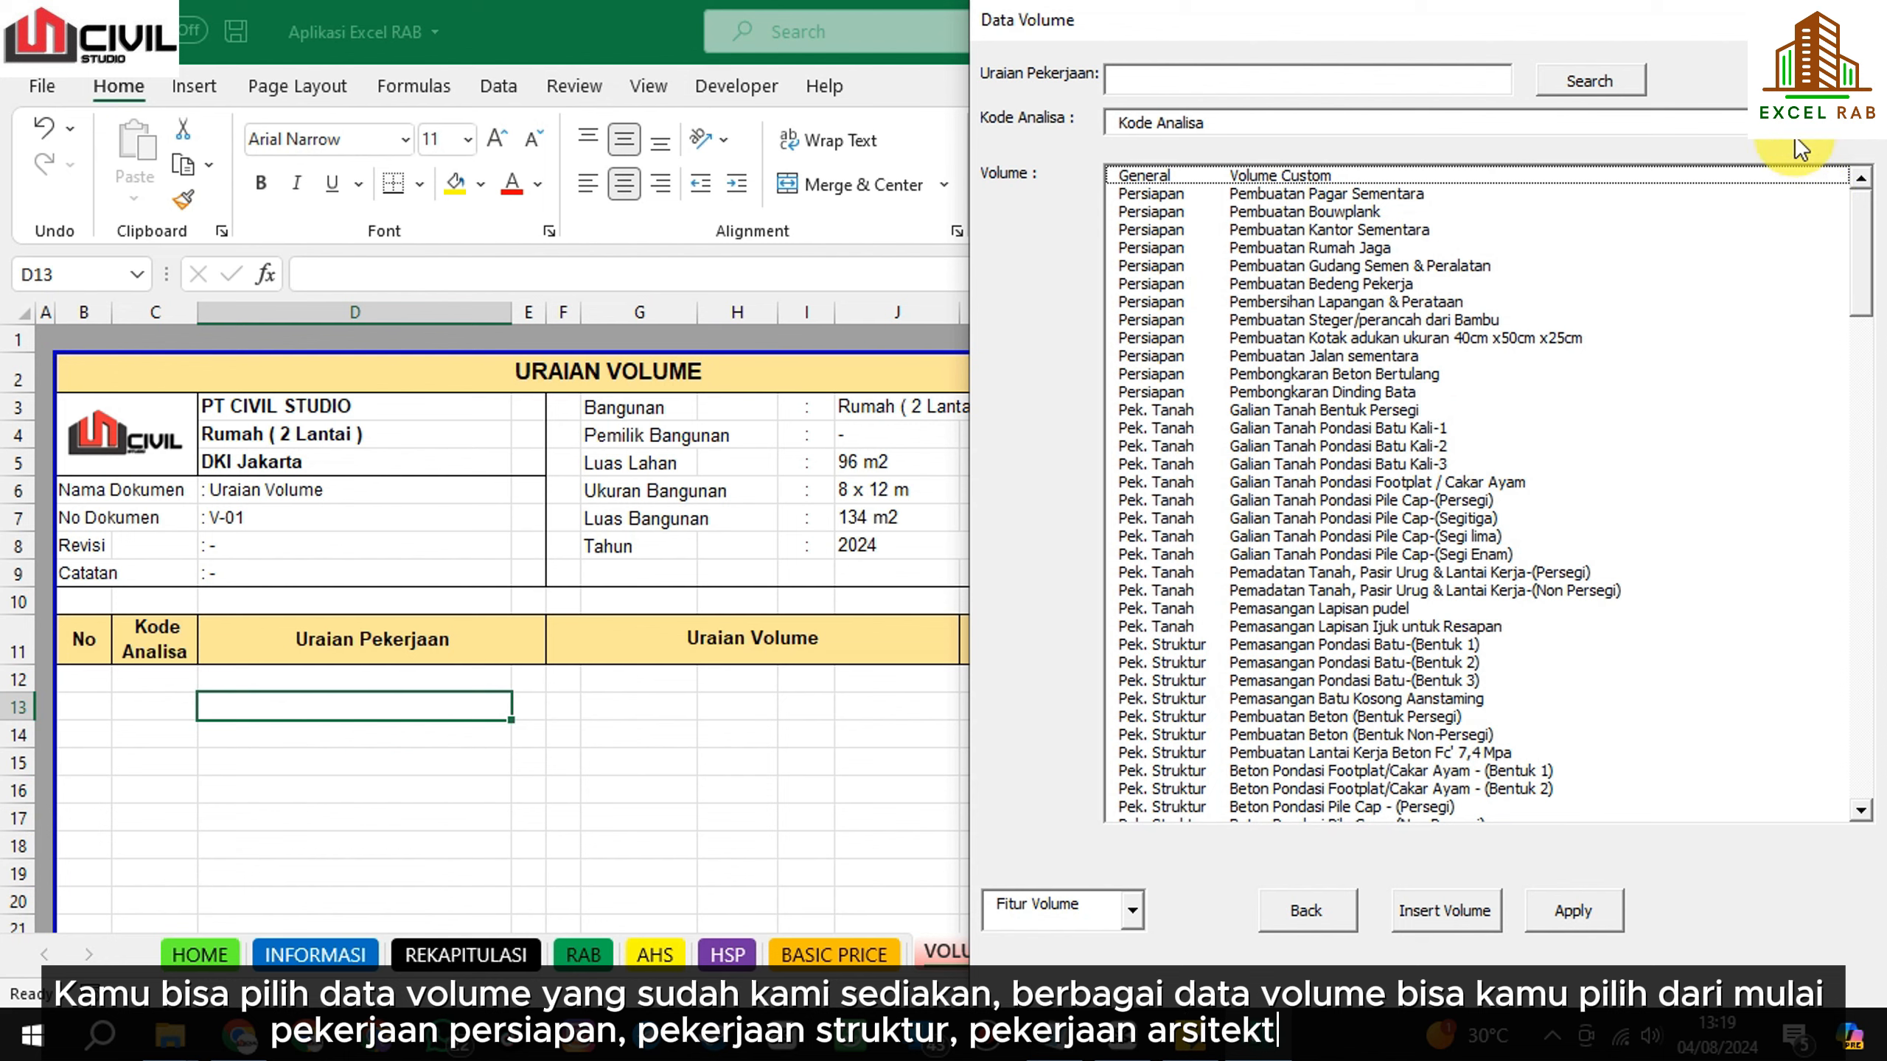
# Apply the Pembersihan Lapangan & Perataan volume detail with analysis code A.2.2.1.9 - Pek. Pembersihan Lahan at row 13.
pyautogui.click(1444, 193)
pyautogui.click(1868, 138)
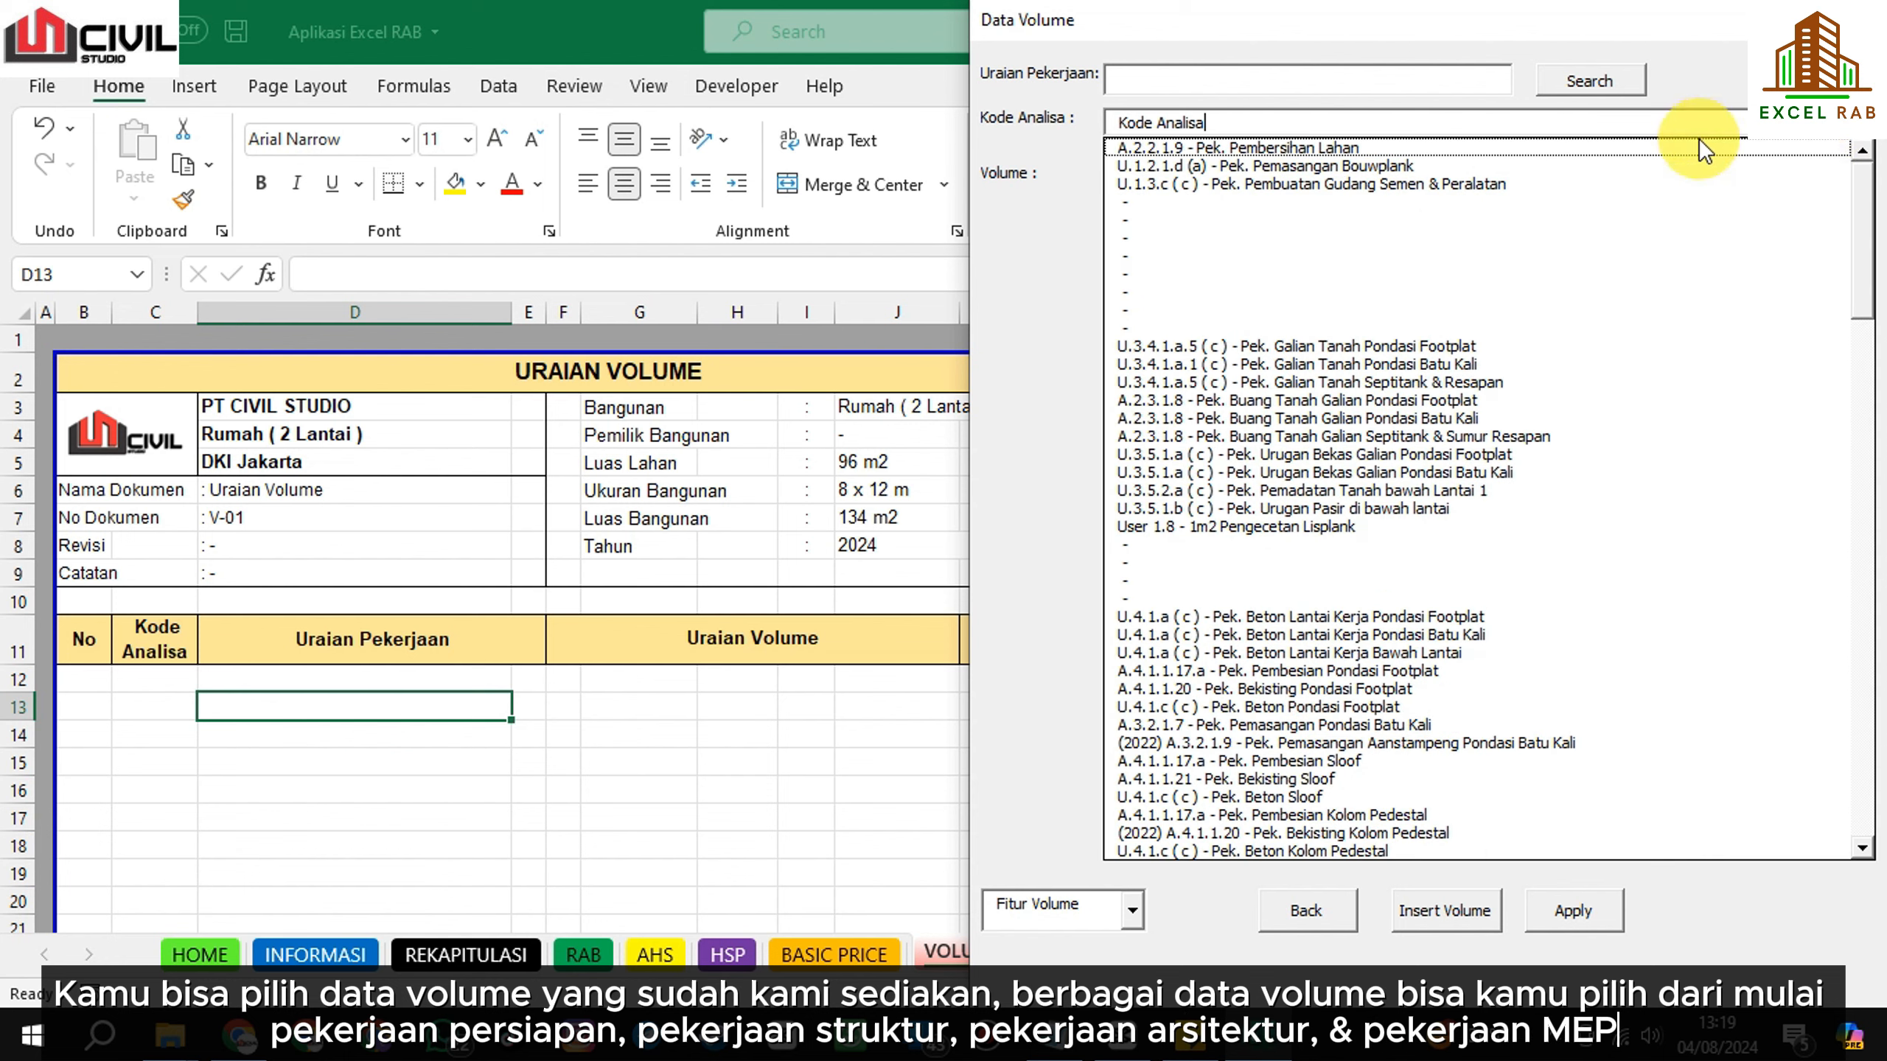
pyautogui.click(1625, 155)
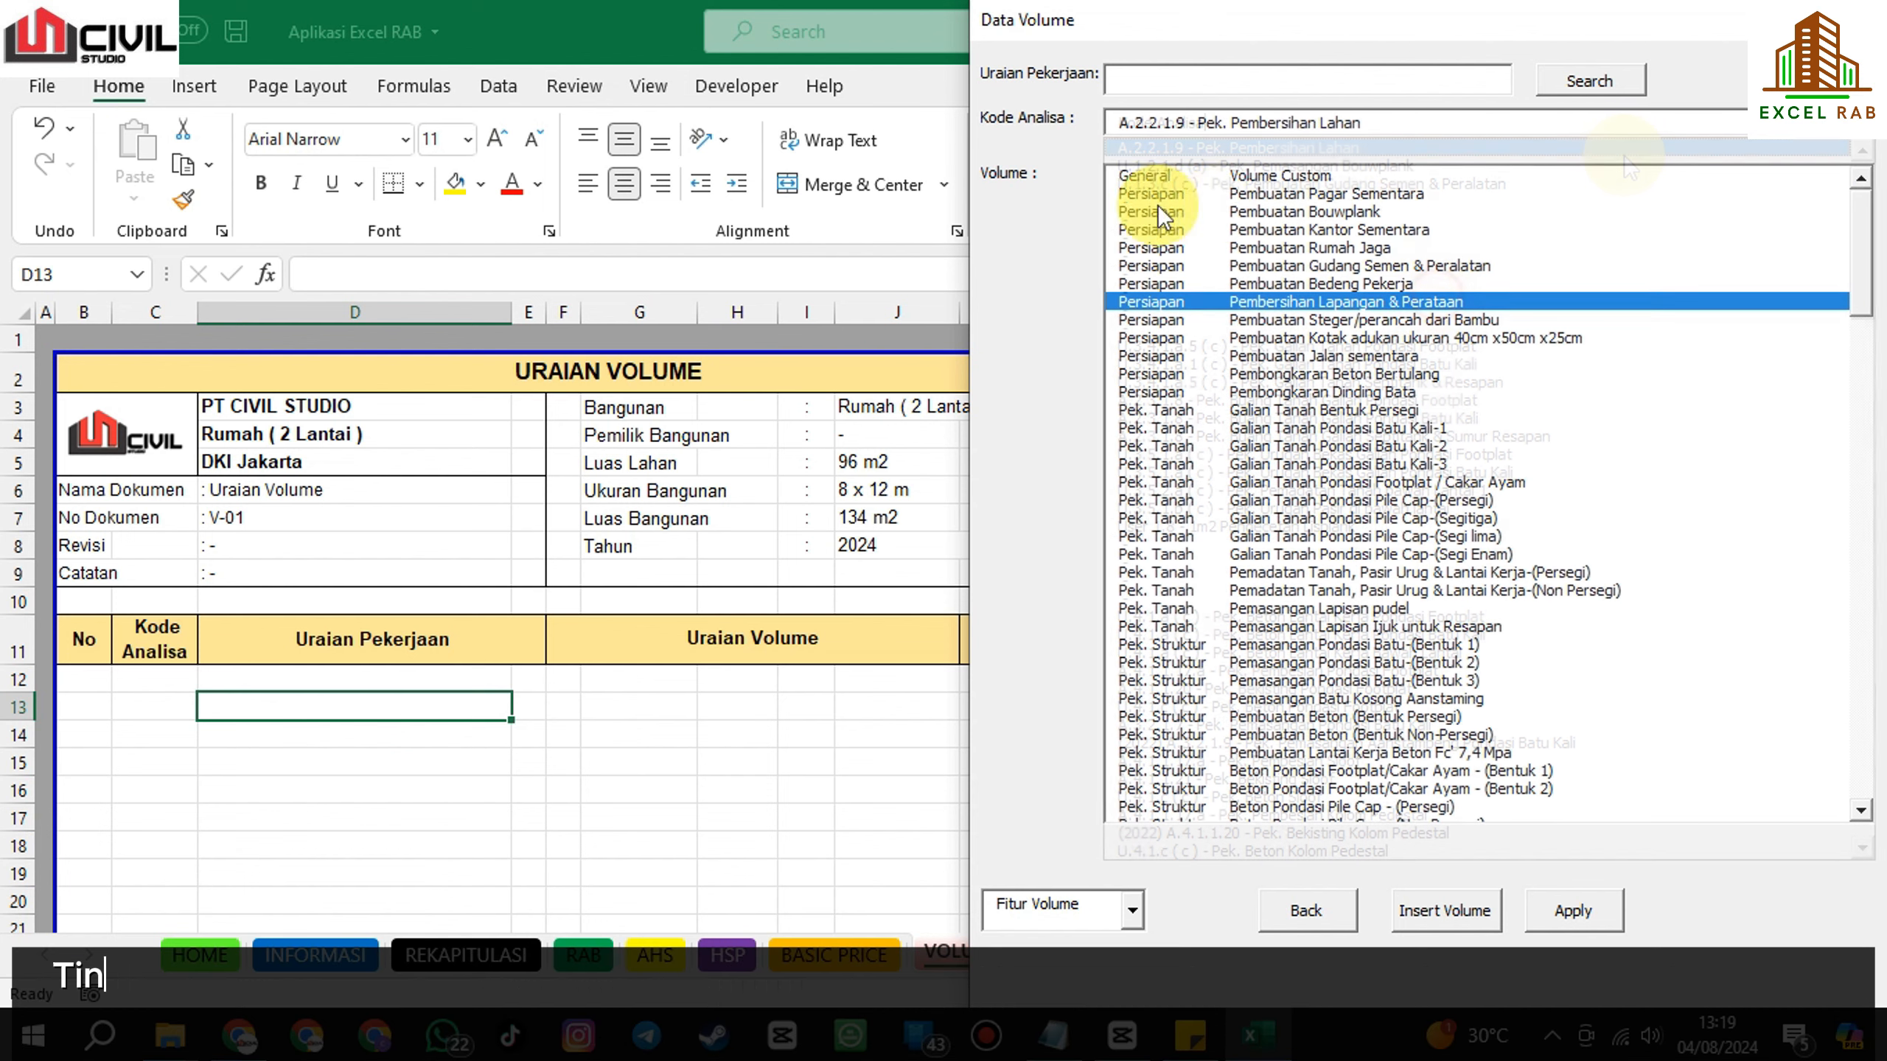
pyautogui.click(1583, 917)
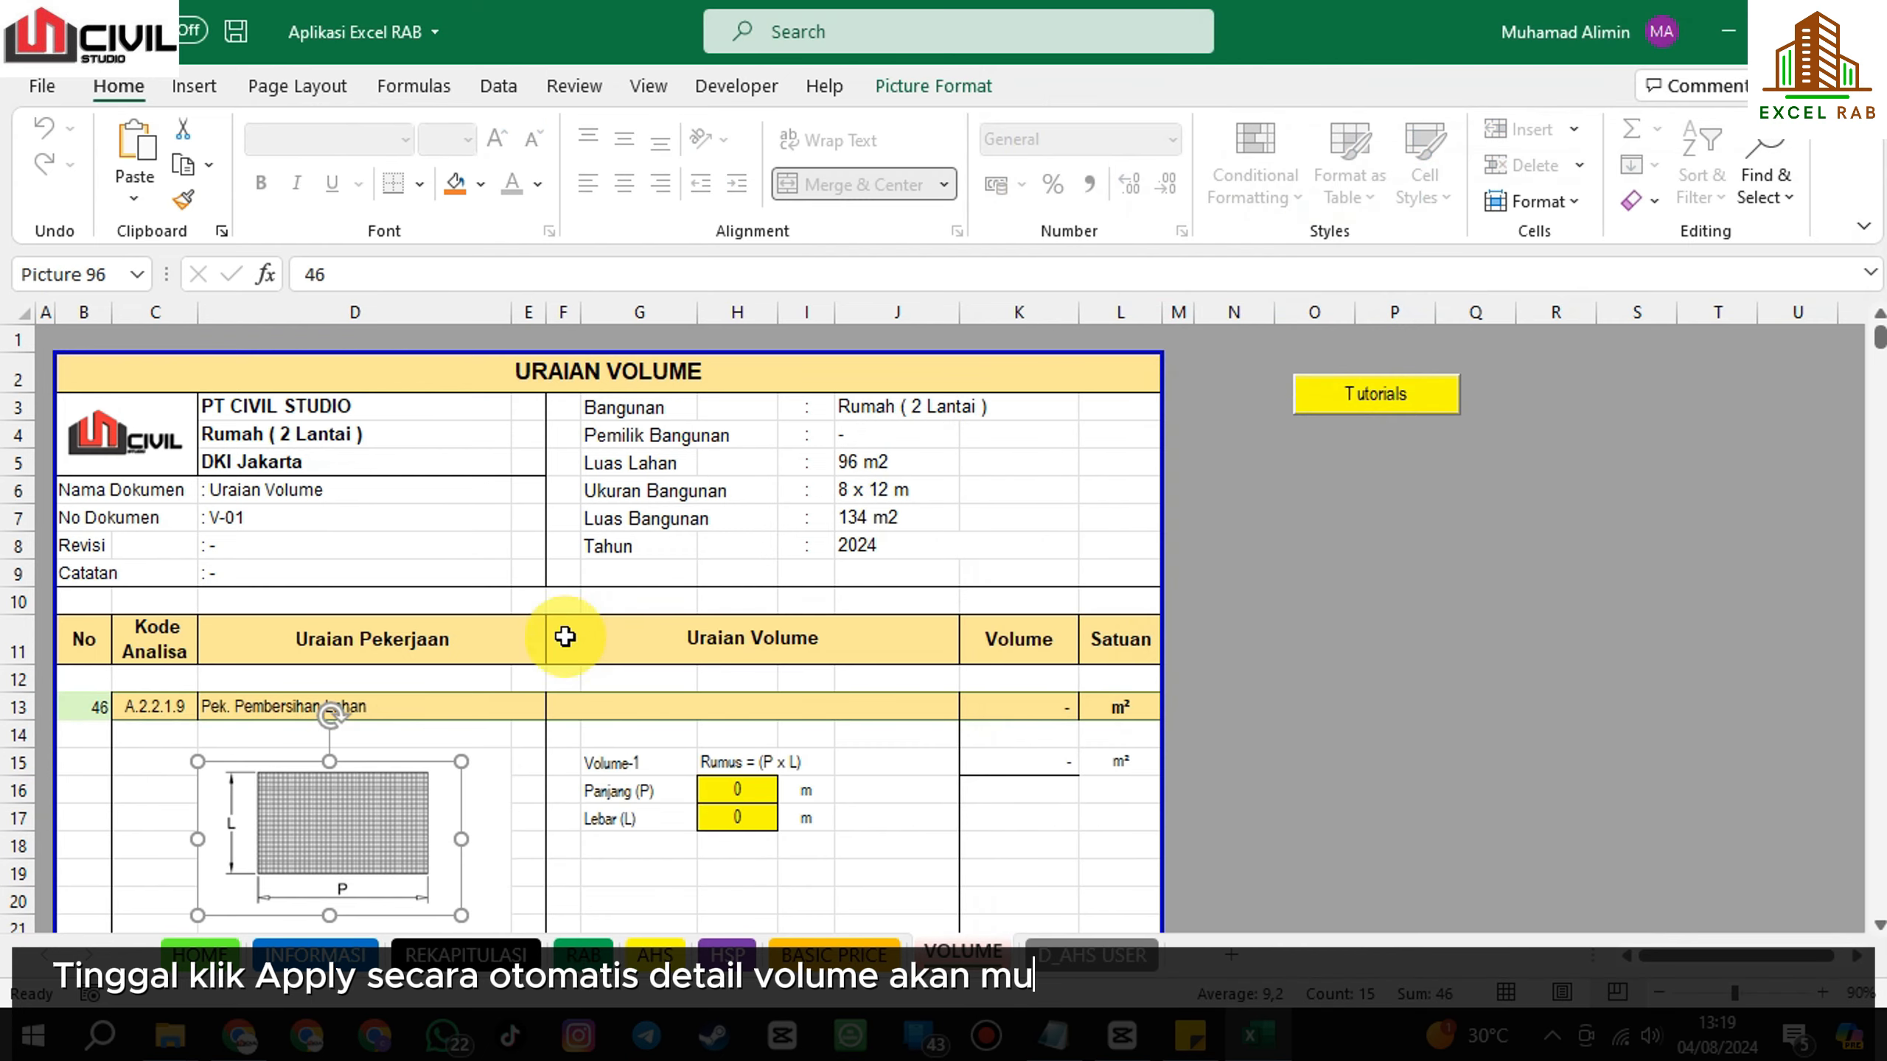
pyautogui.click(1293, 687)
# Set the Pek. Pembersihan Lahan dimensions to Panjang (P) 8 m and Lebar (L) 10 m, and check its volume in K13.
pyautogui.click(733, 615)
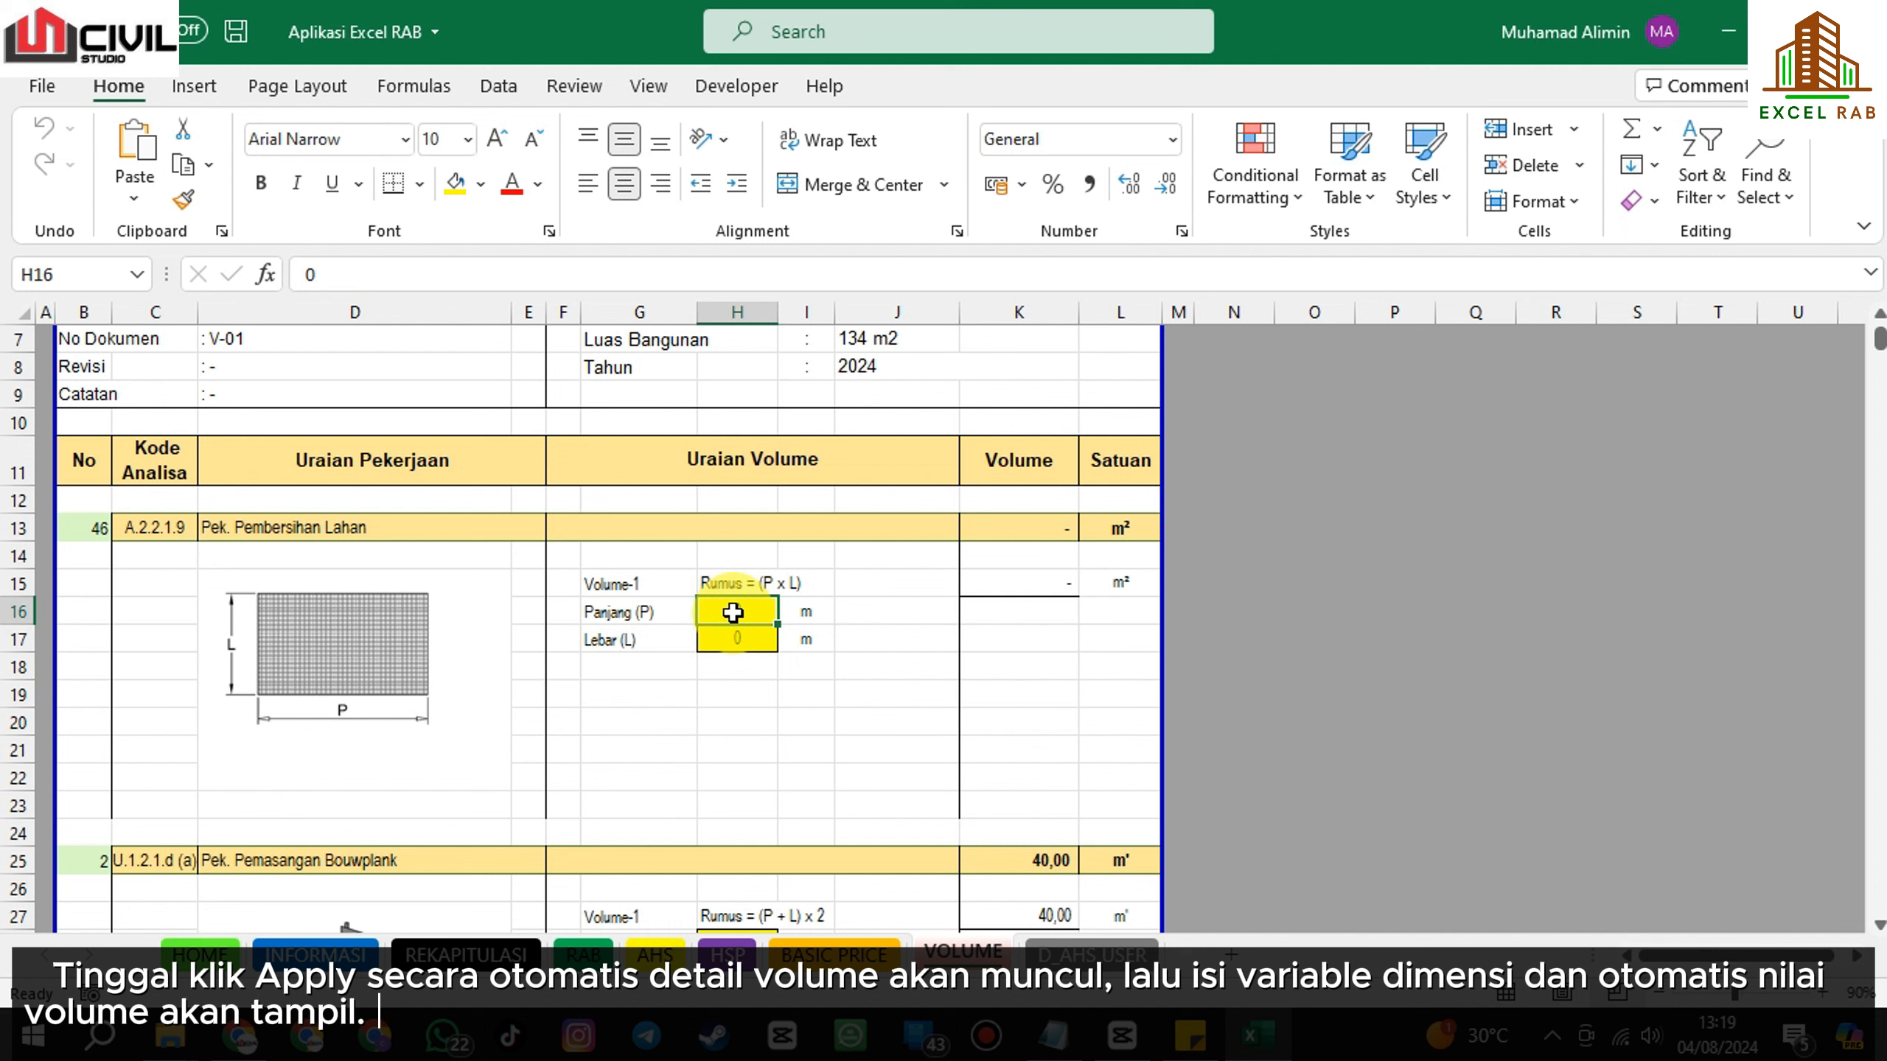
pyautogui.write('8')
pyautogui.press('Return')
pyautogui.write('10')
pyautogui.press('Return')
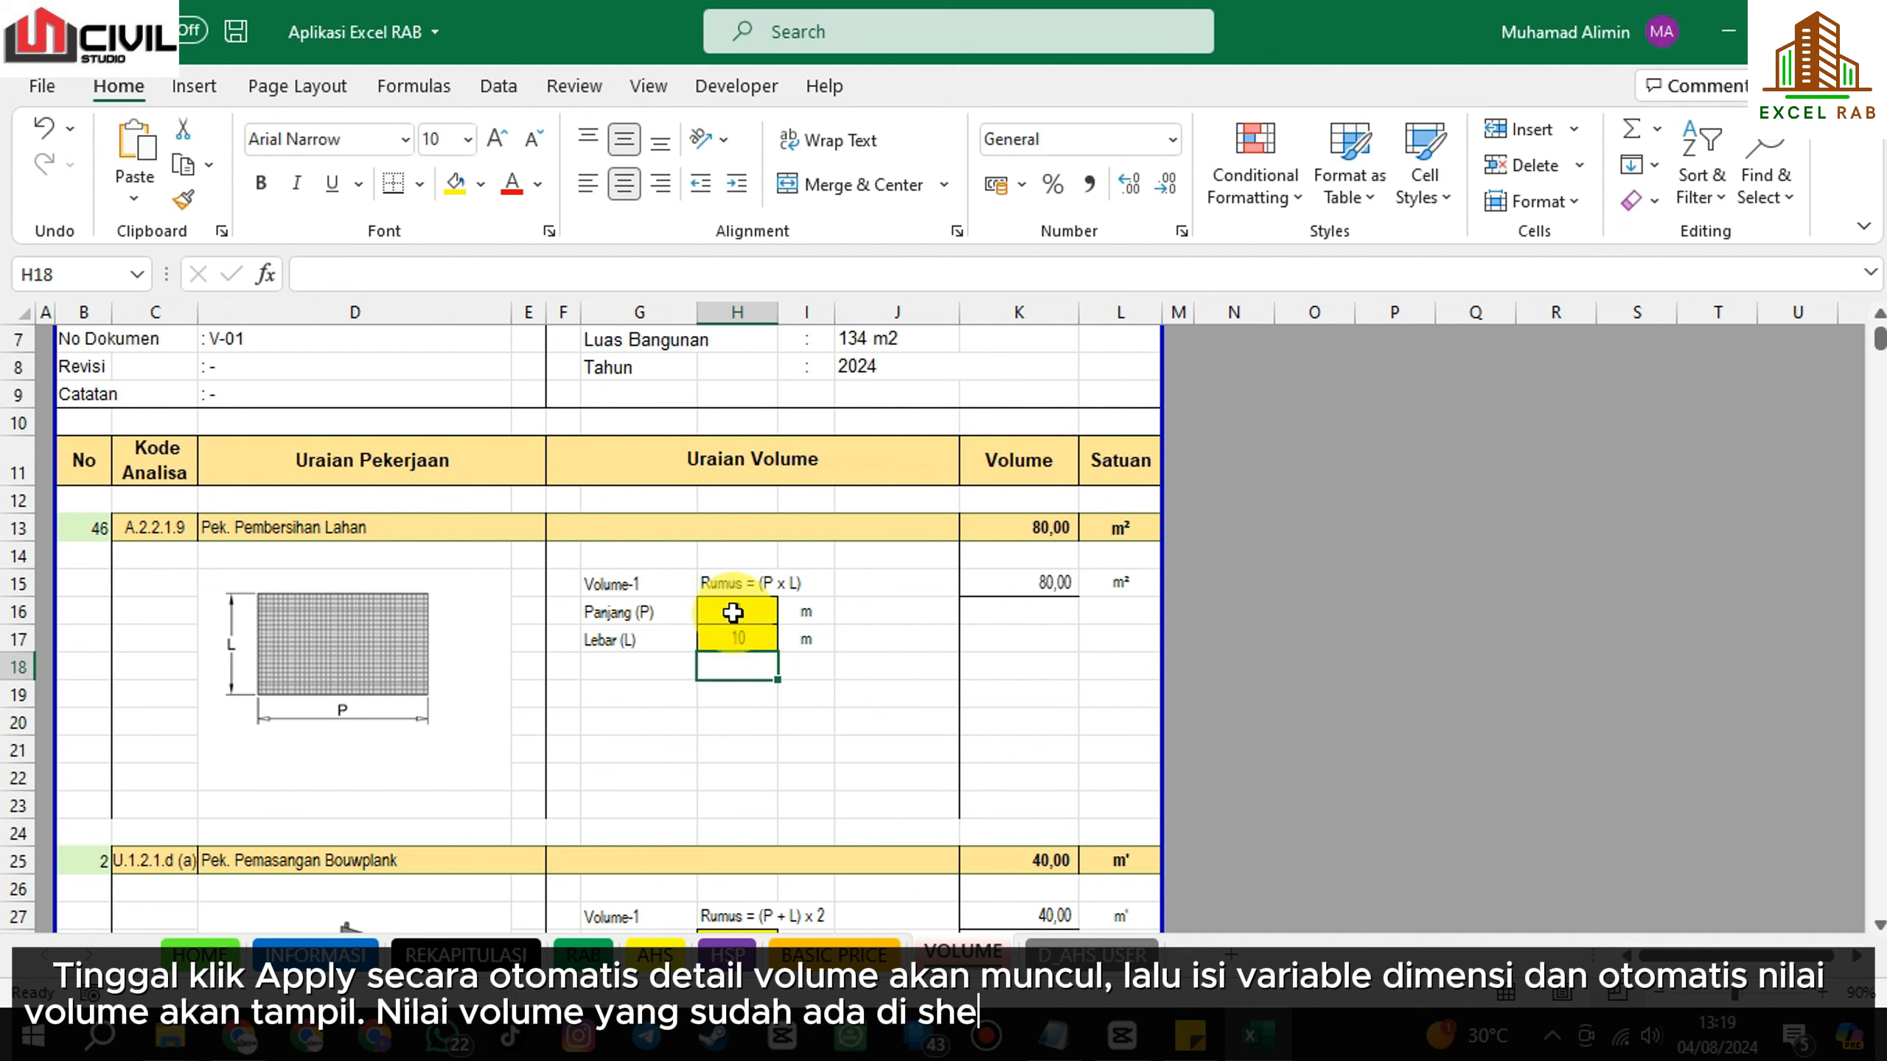
pyautogui.click(980, 527)
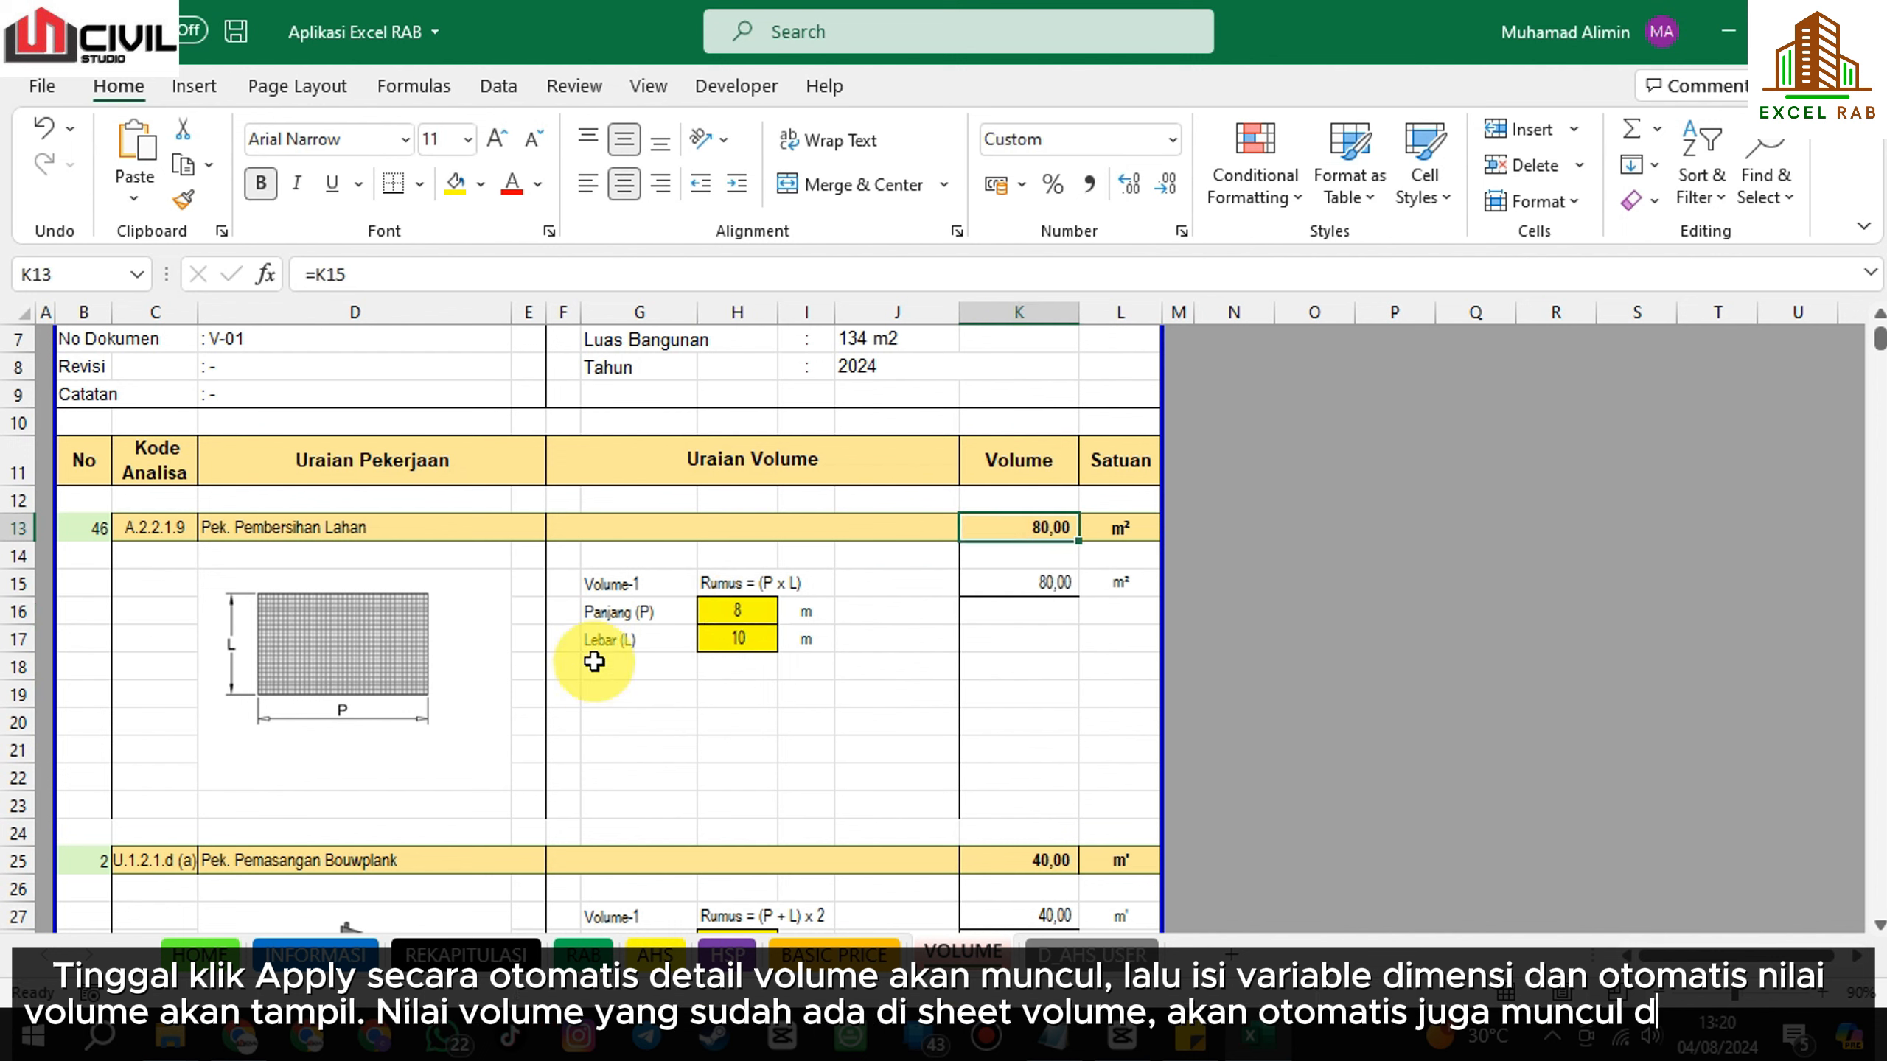
# Check the volume of Pek. Pembersihan Lahan under Pekerjaan Persiapan on the RAB sheet.
pyautogui.click(576, 955)
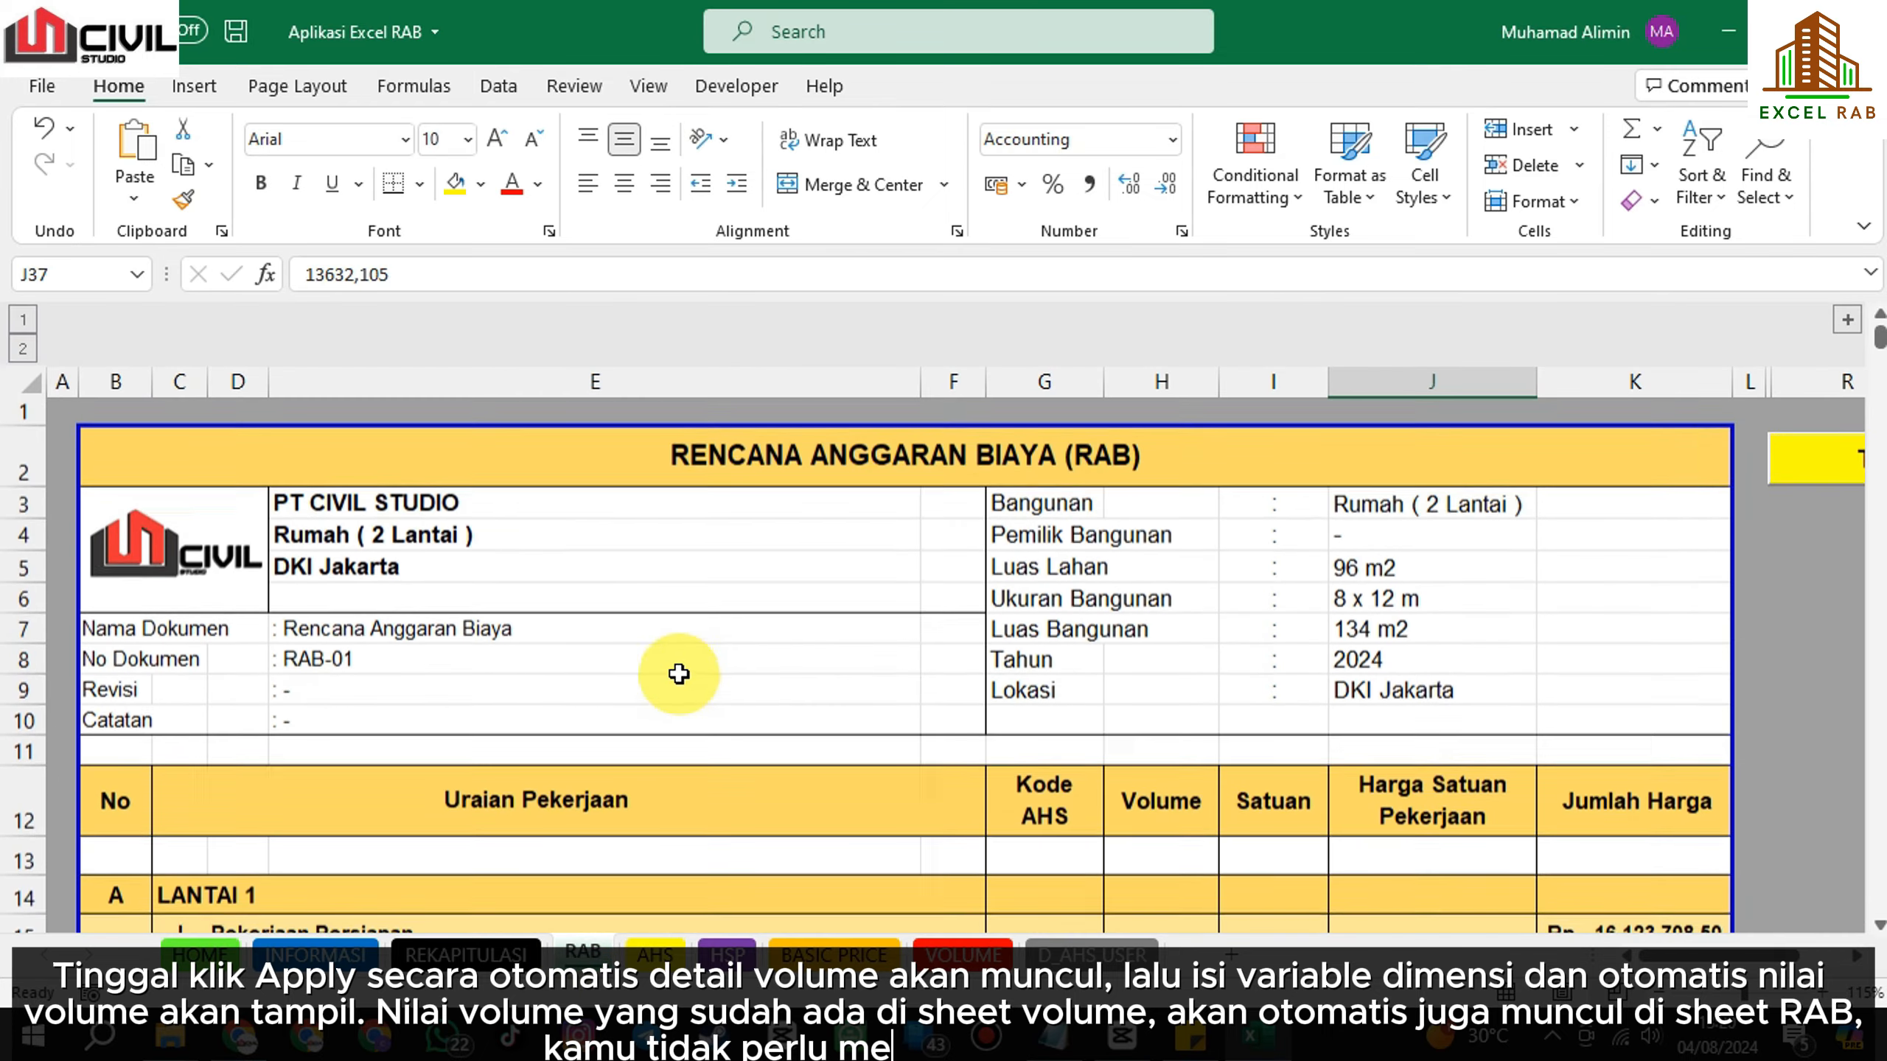
pyautogui.scroll(-4, 639, 667)
pyautogui.click(560, 535)
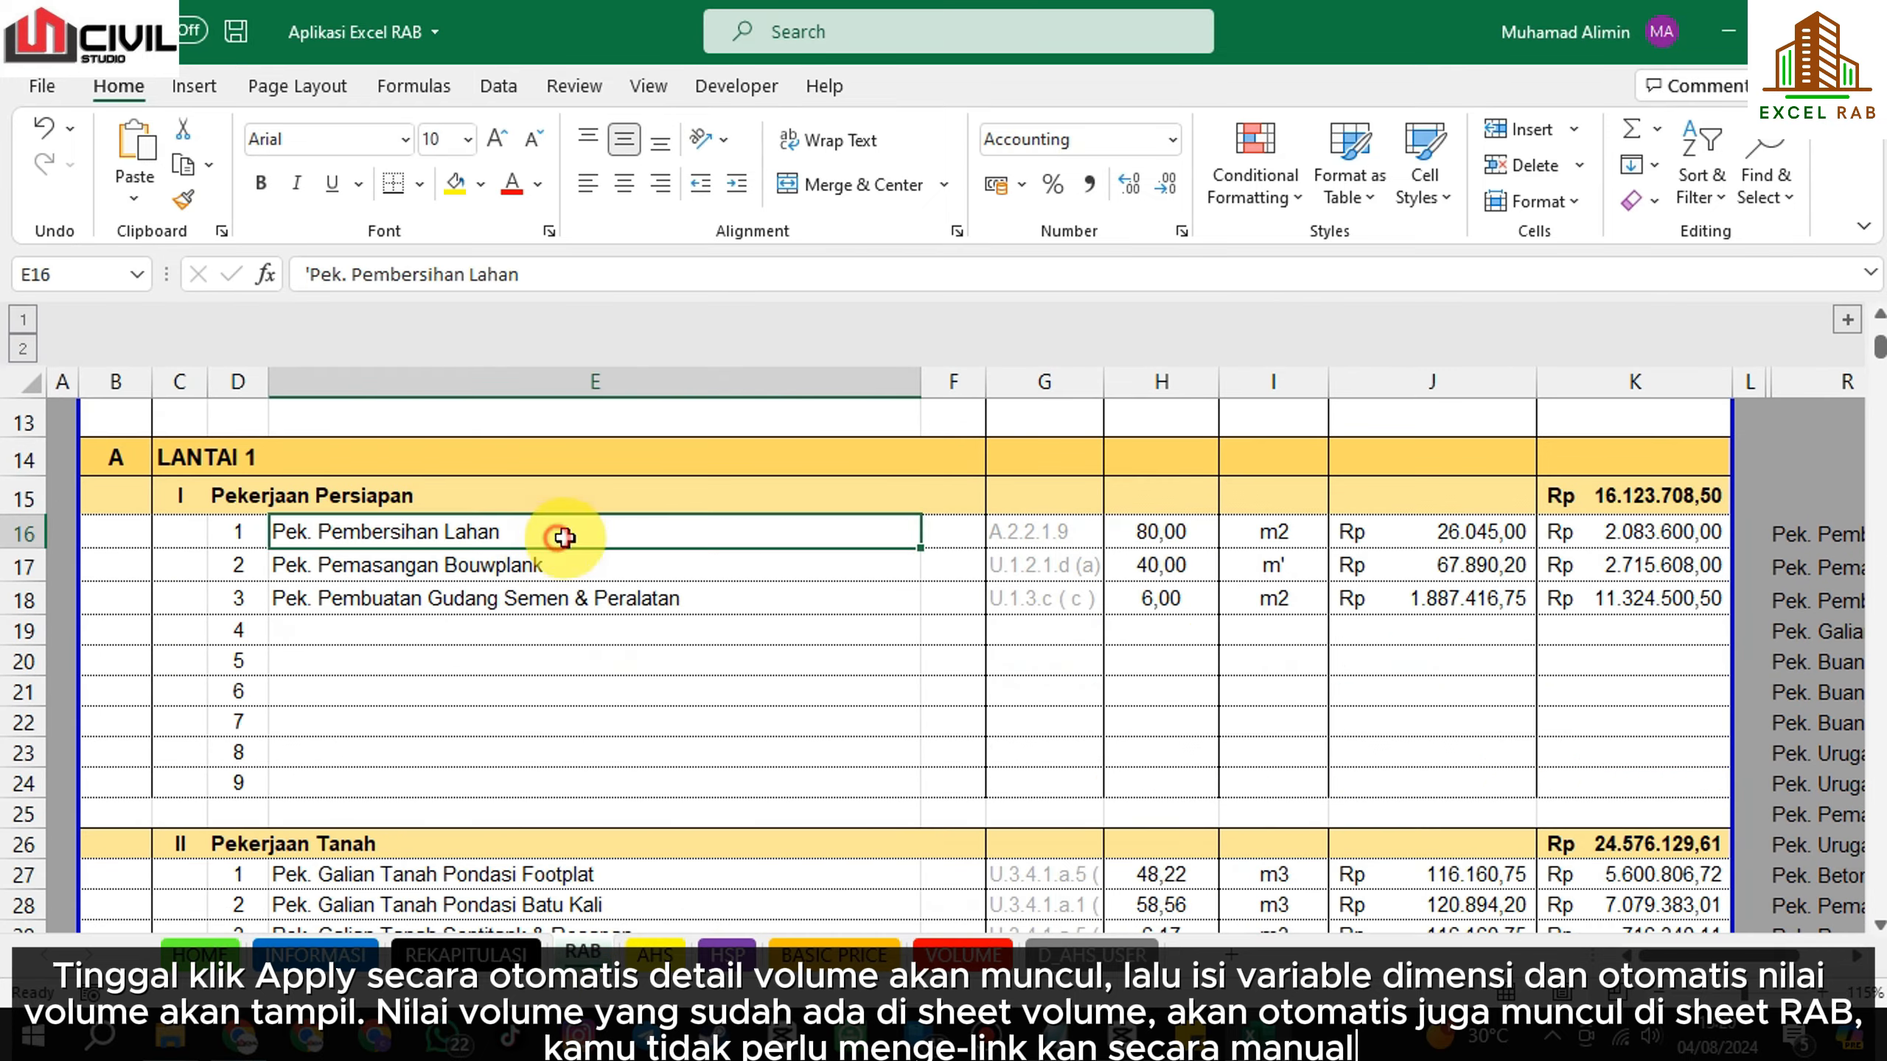
pyautogui.click(1139, 535)
pyautogui.scroll(1, 1106, 573)
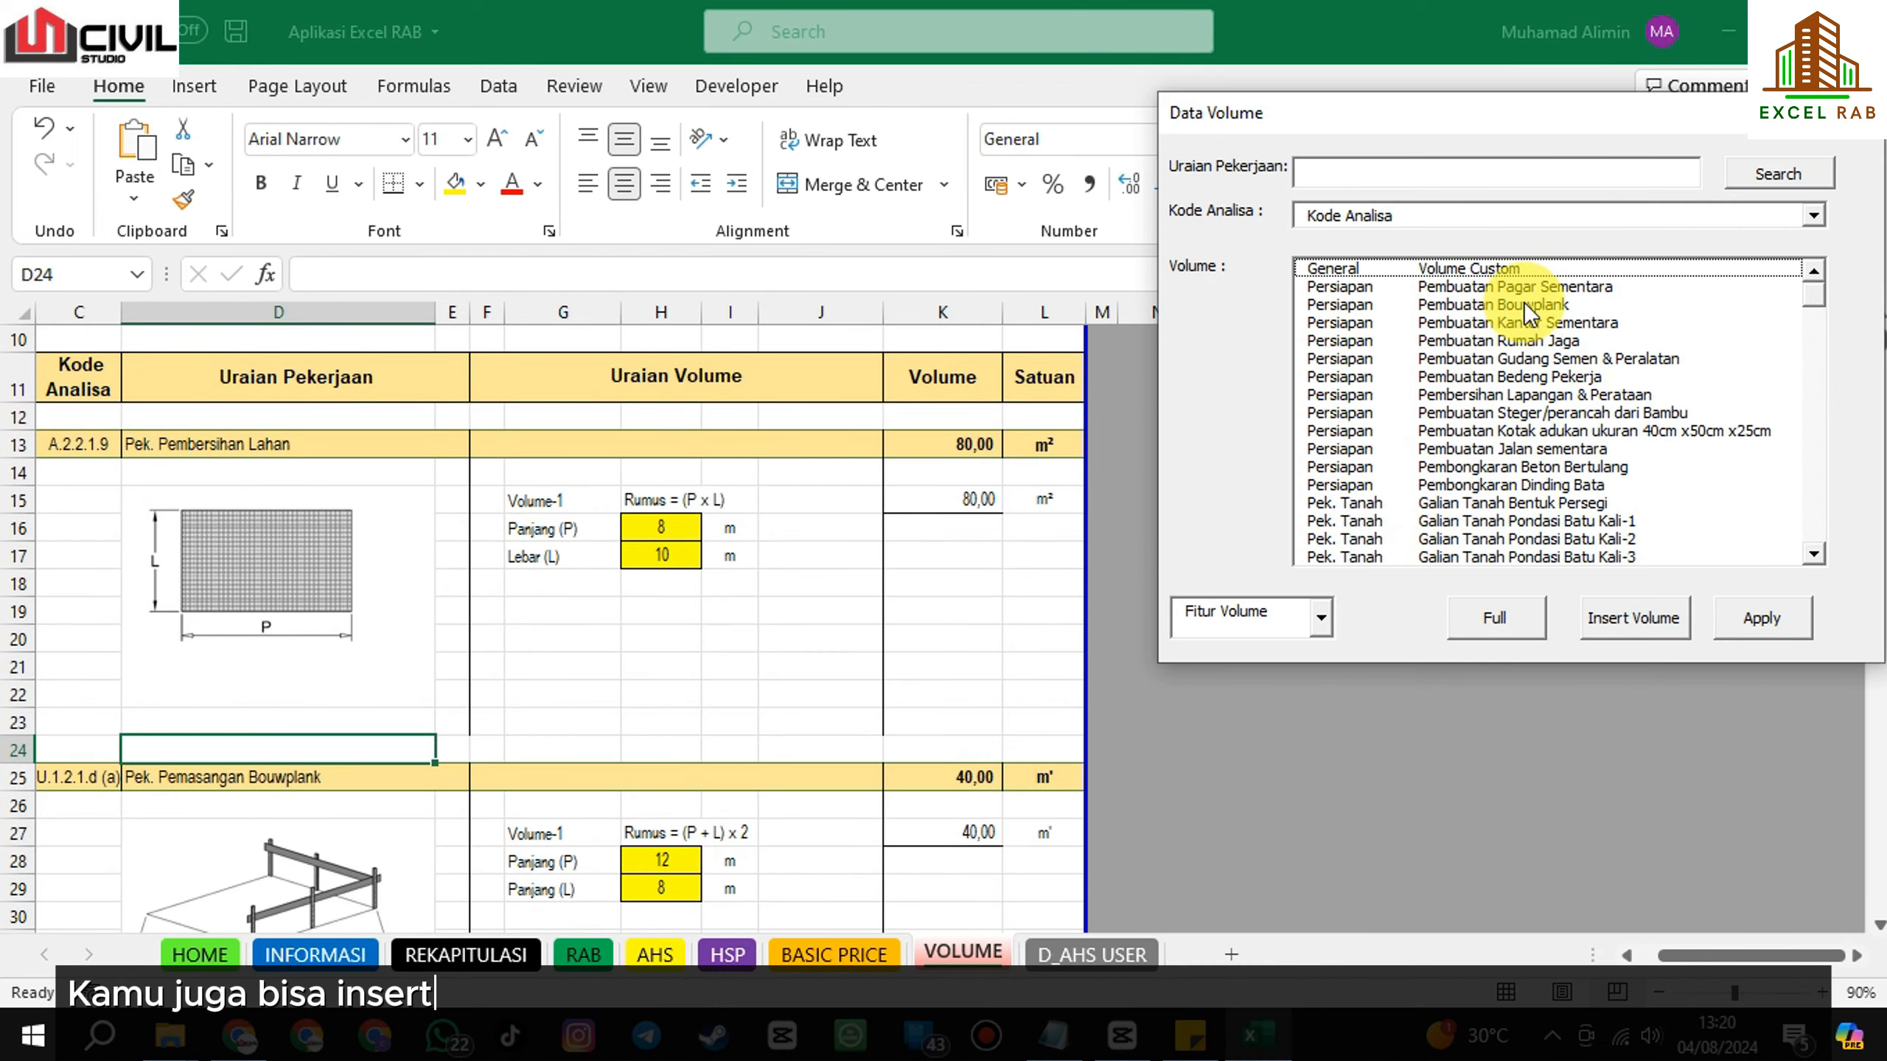
# Insert a Pembuatan Bouwplank volume detail at row 24 of the VOLUME sheet, above Pek. Pemasangan Bouwplank.
pyautogui.click(1524, 304)
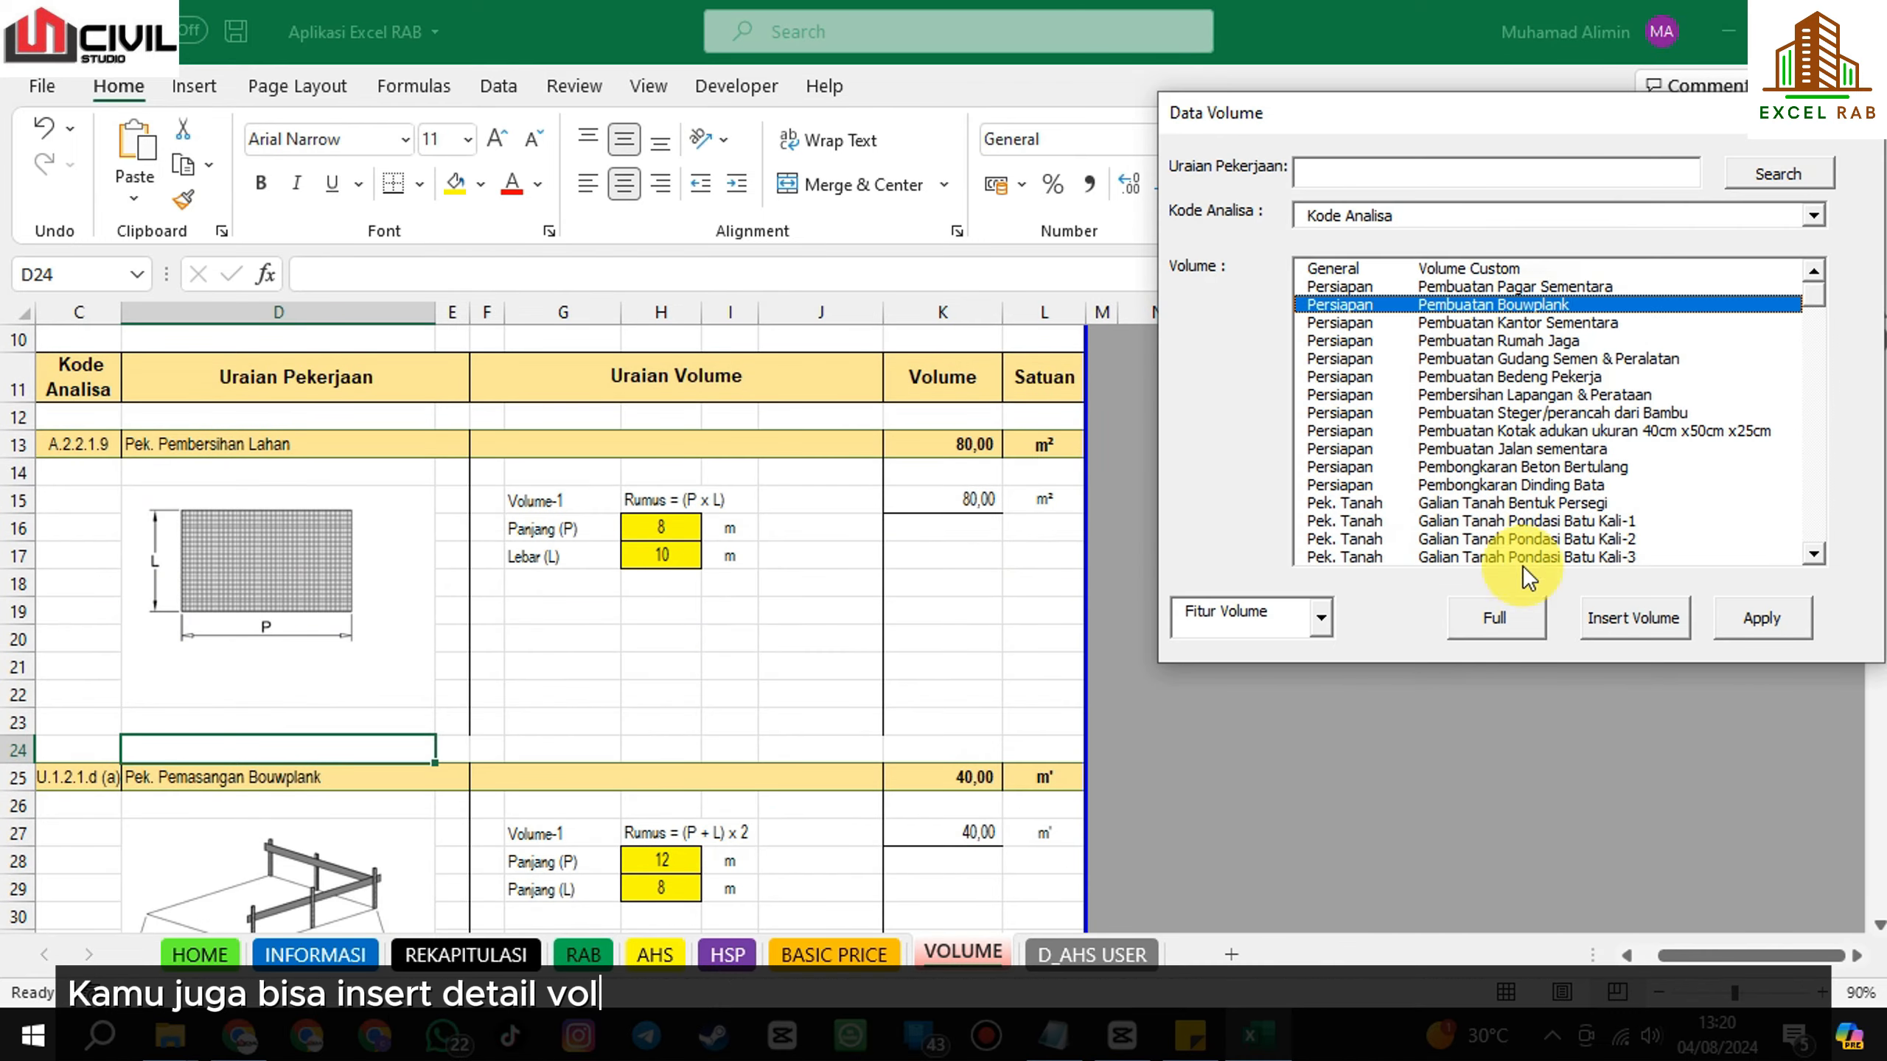
pyautogui.click(1622, 625)
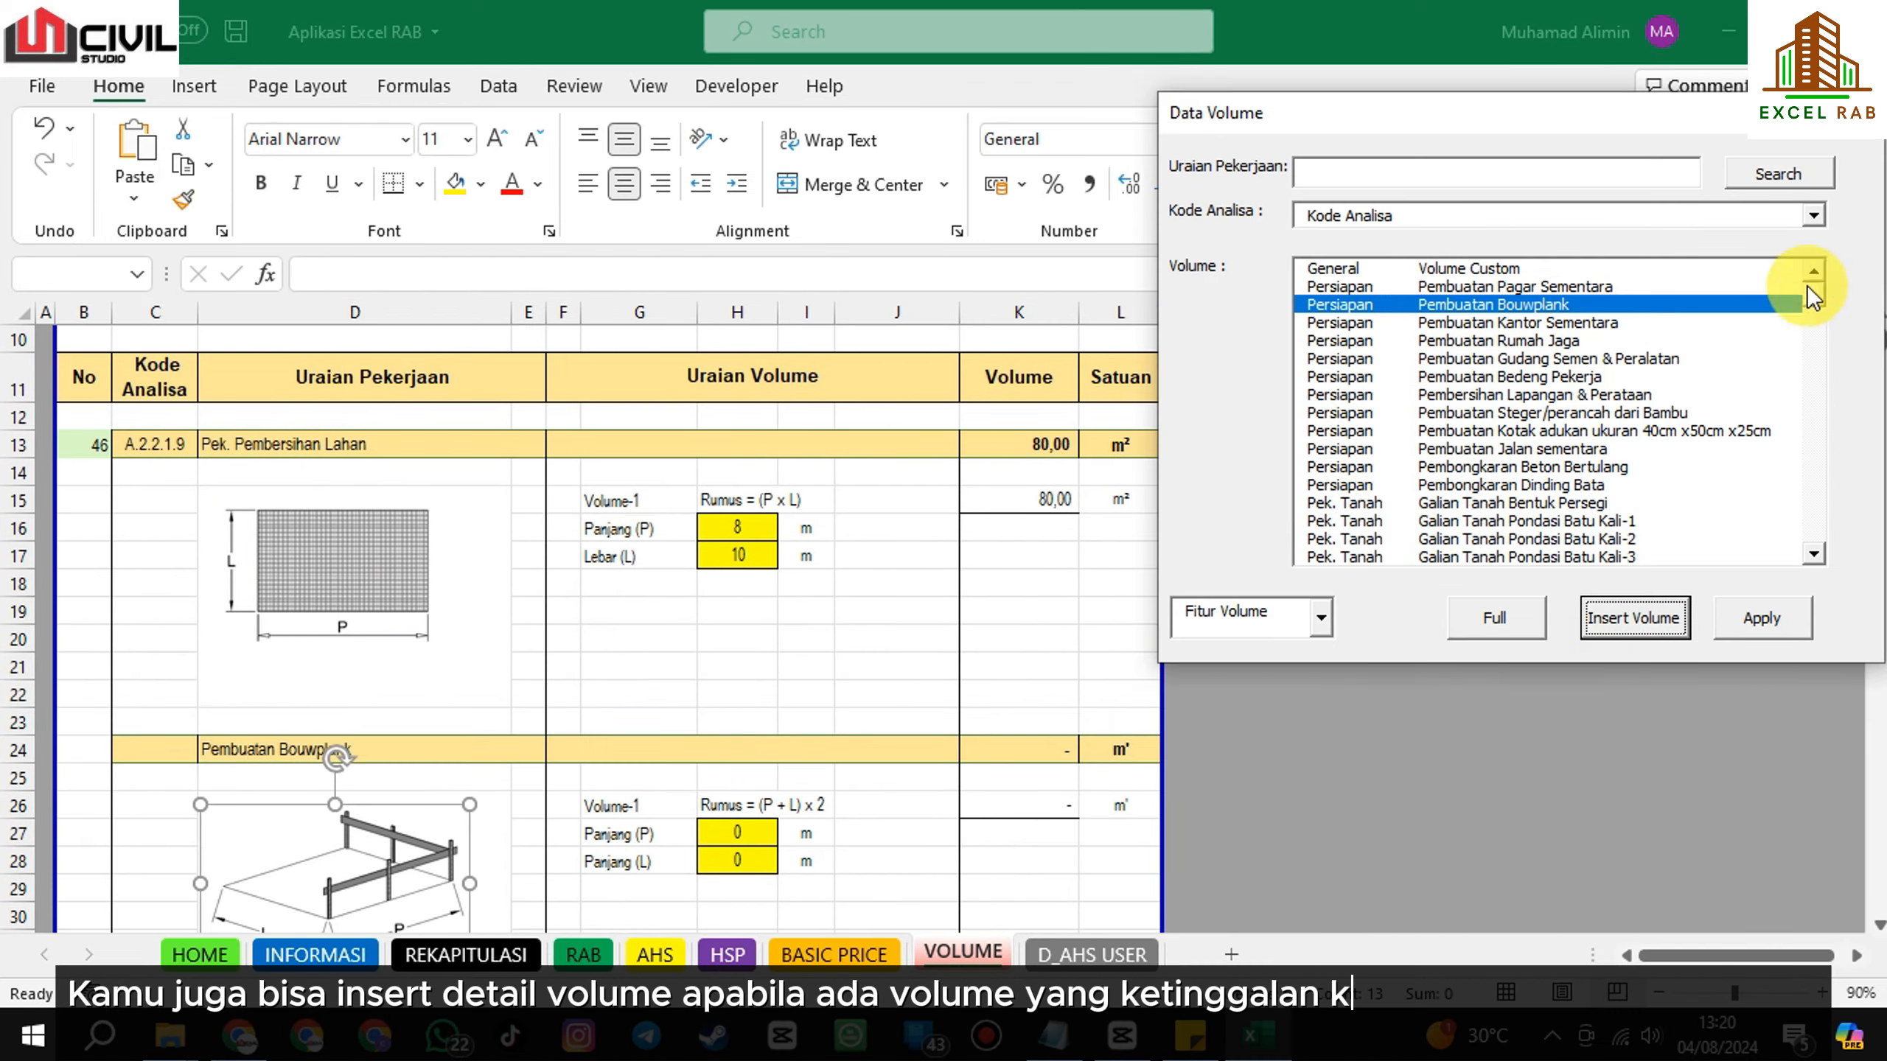
pyautogui.click(1855, 113)
pyautogui.scroll(-3, 564, 652)
pyautogui.click(607, 732)
pyautogui.click(462, 477)
pyautogui.scroll(1, 425, 487)
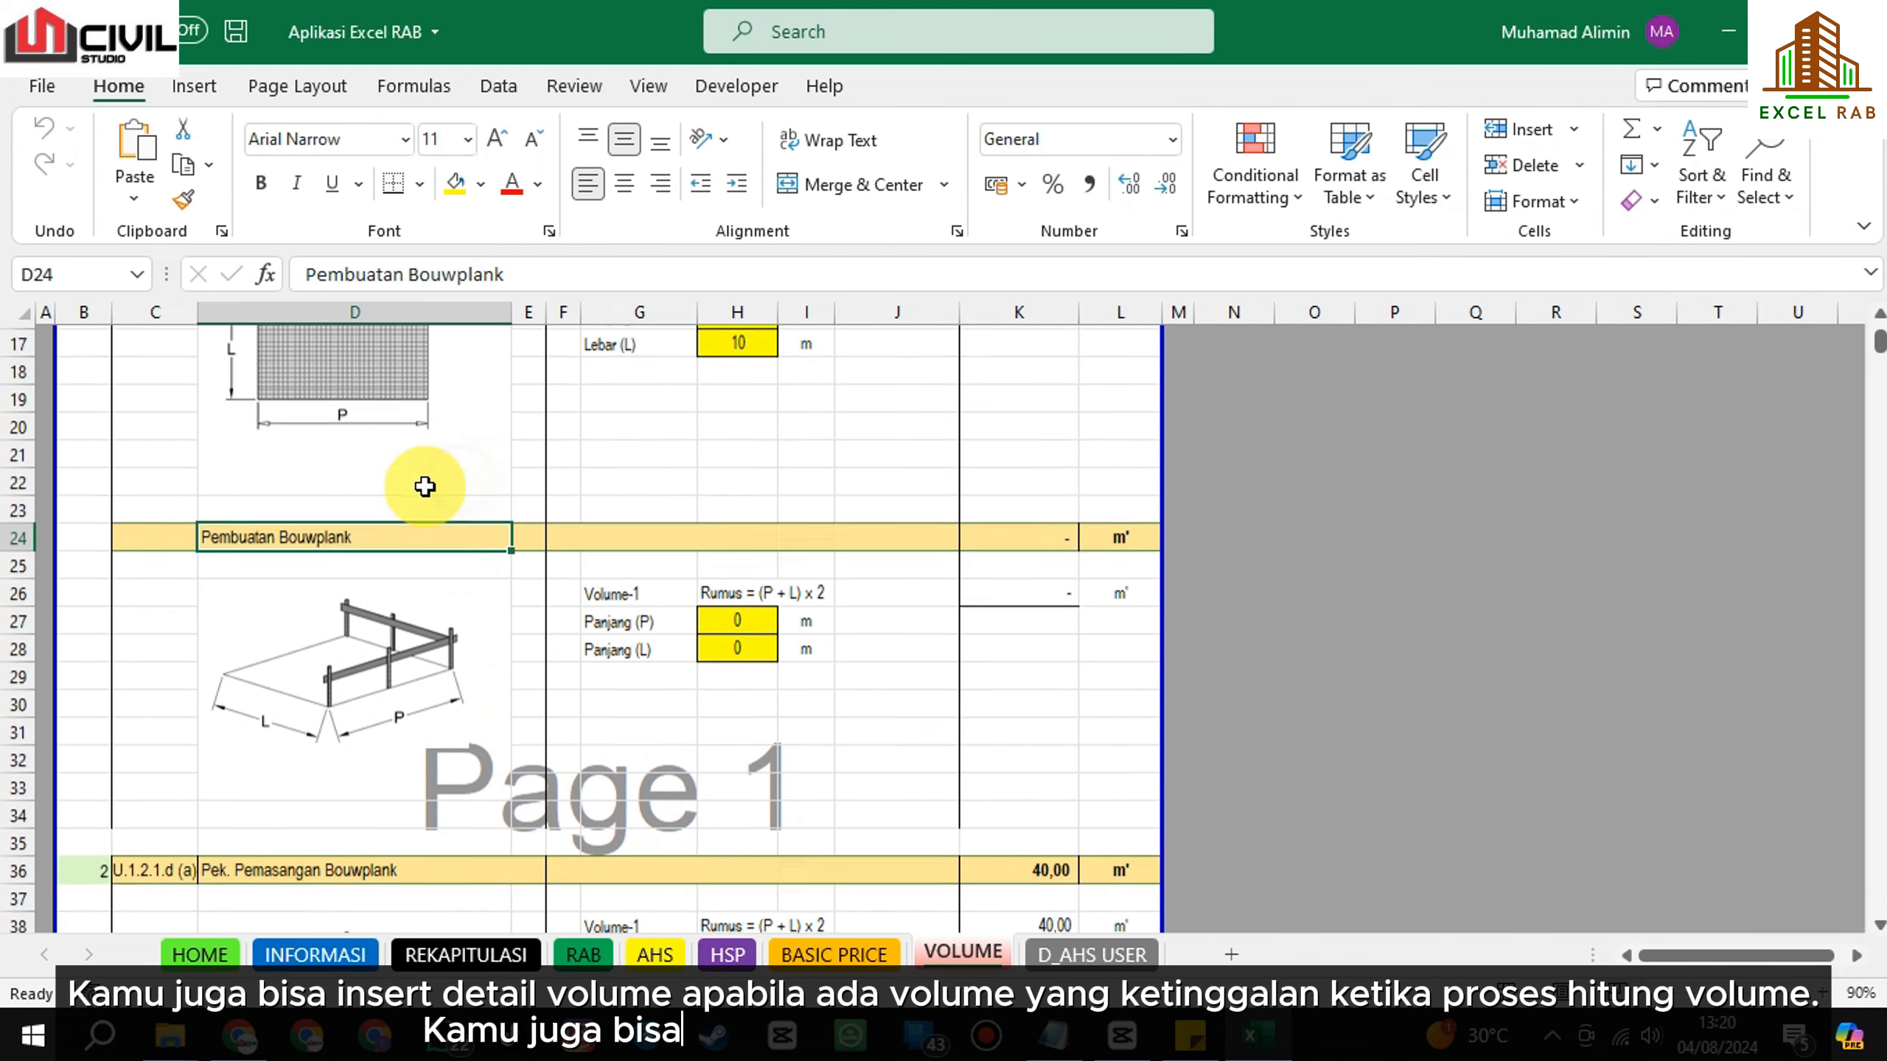
# Delete the inserted Pembuatan Bouwplank volume detail at D24 with the Hapus Volume feature.
pyautogui.doubleClick(455, 565)
pyautogui.click(1320, 618)
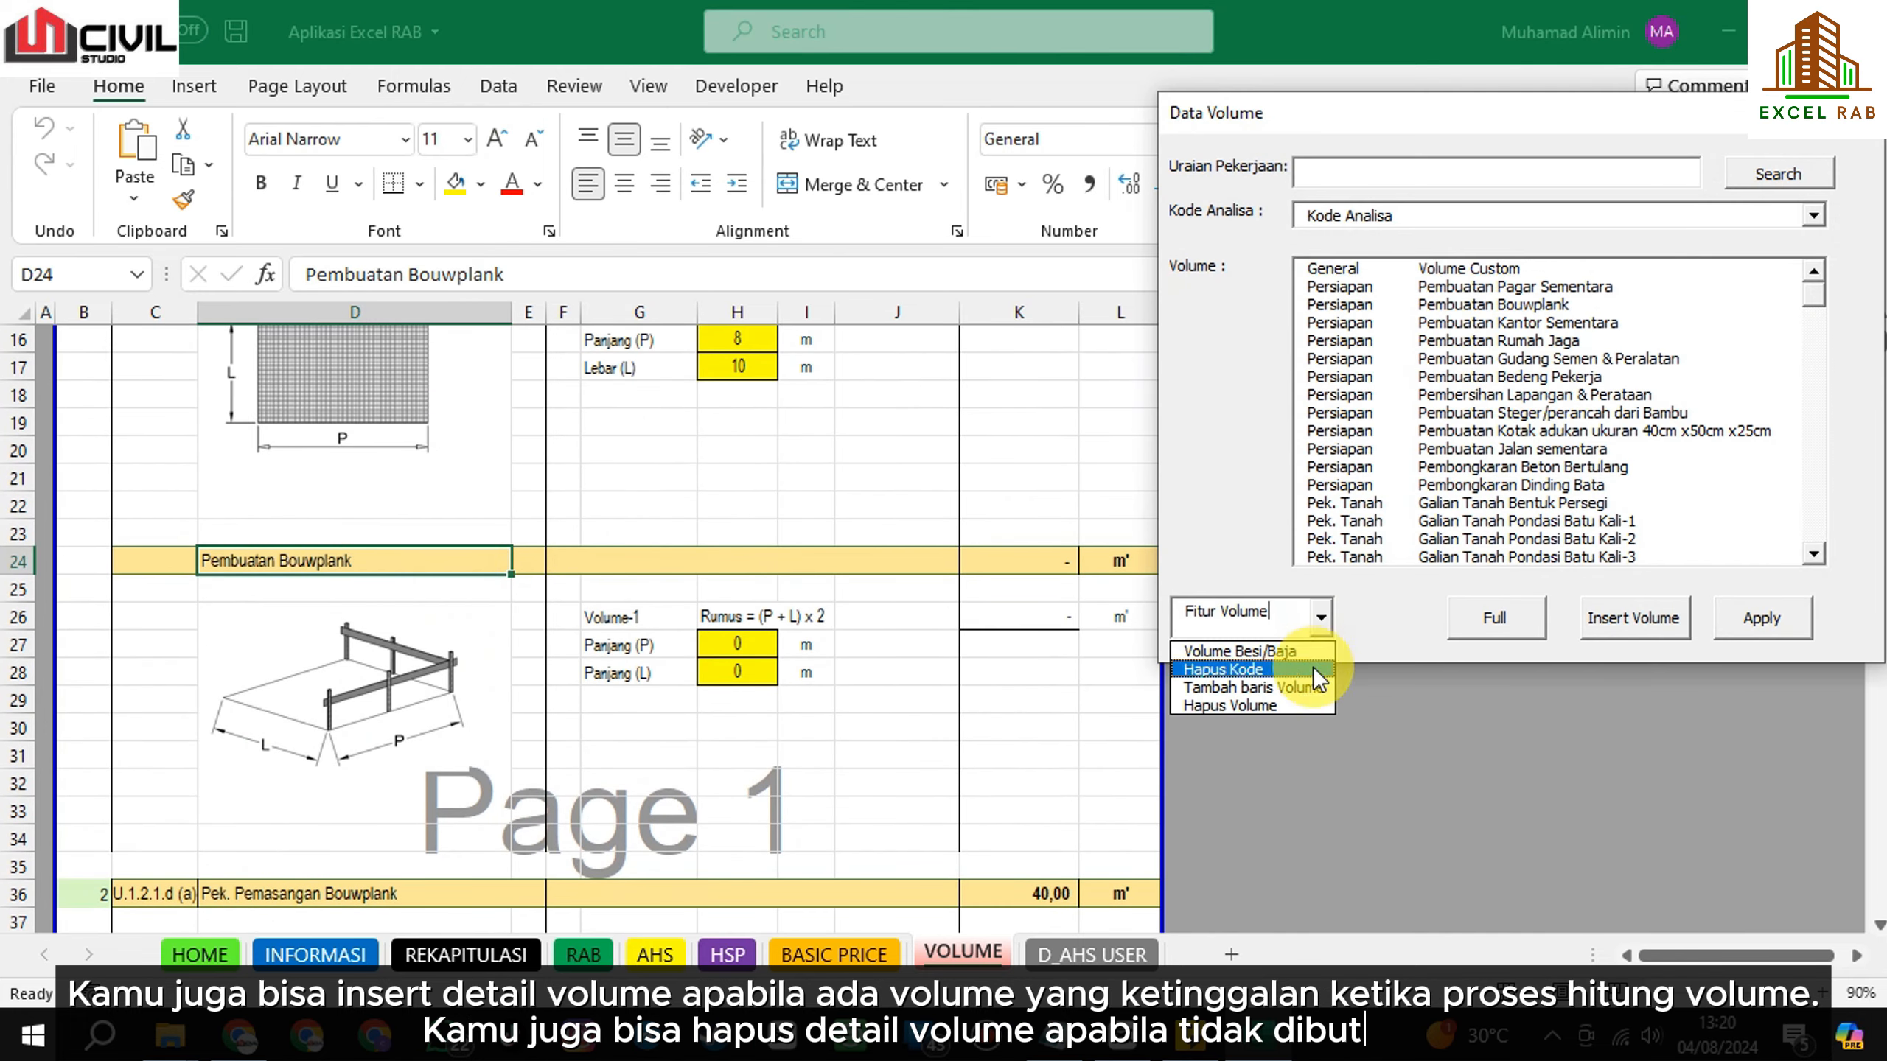
pyautogui.click(1296, 719)
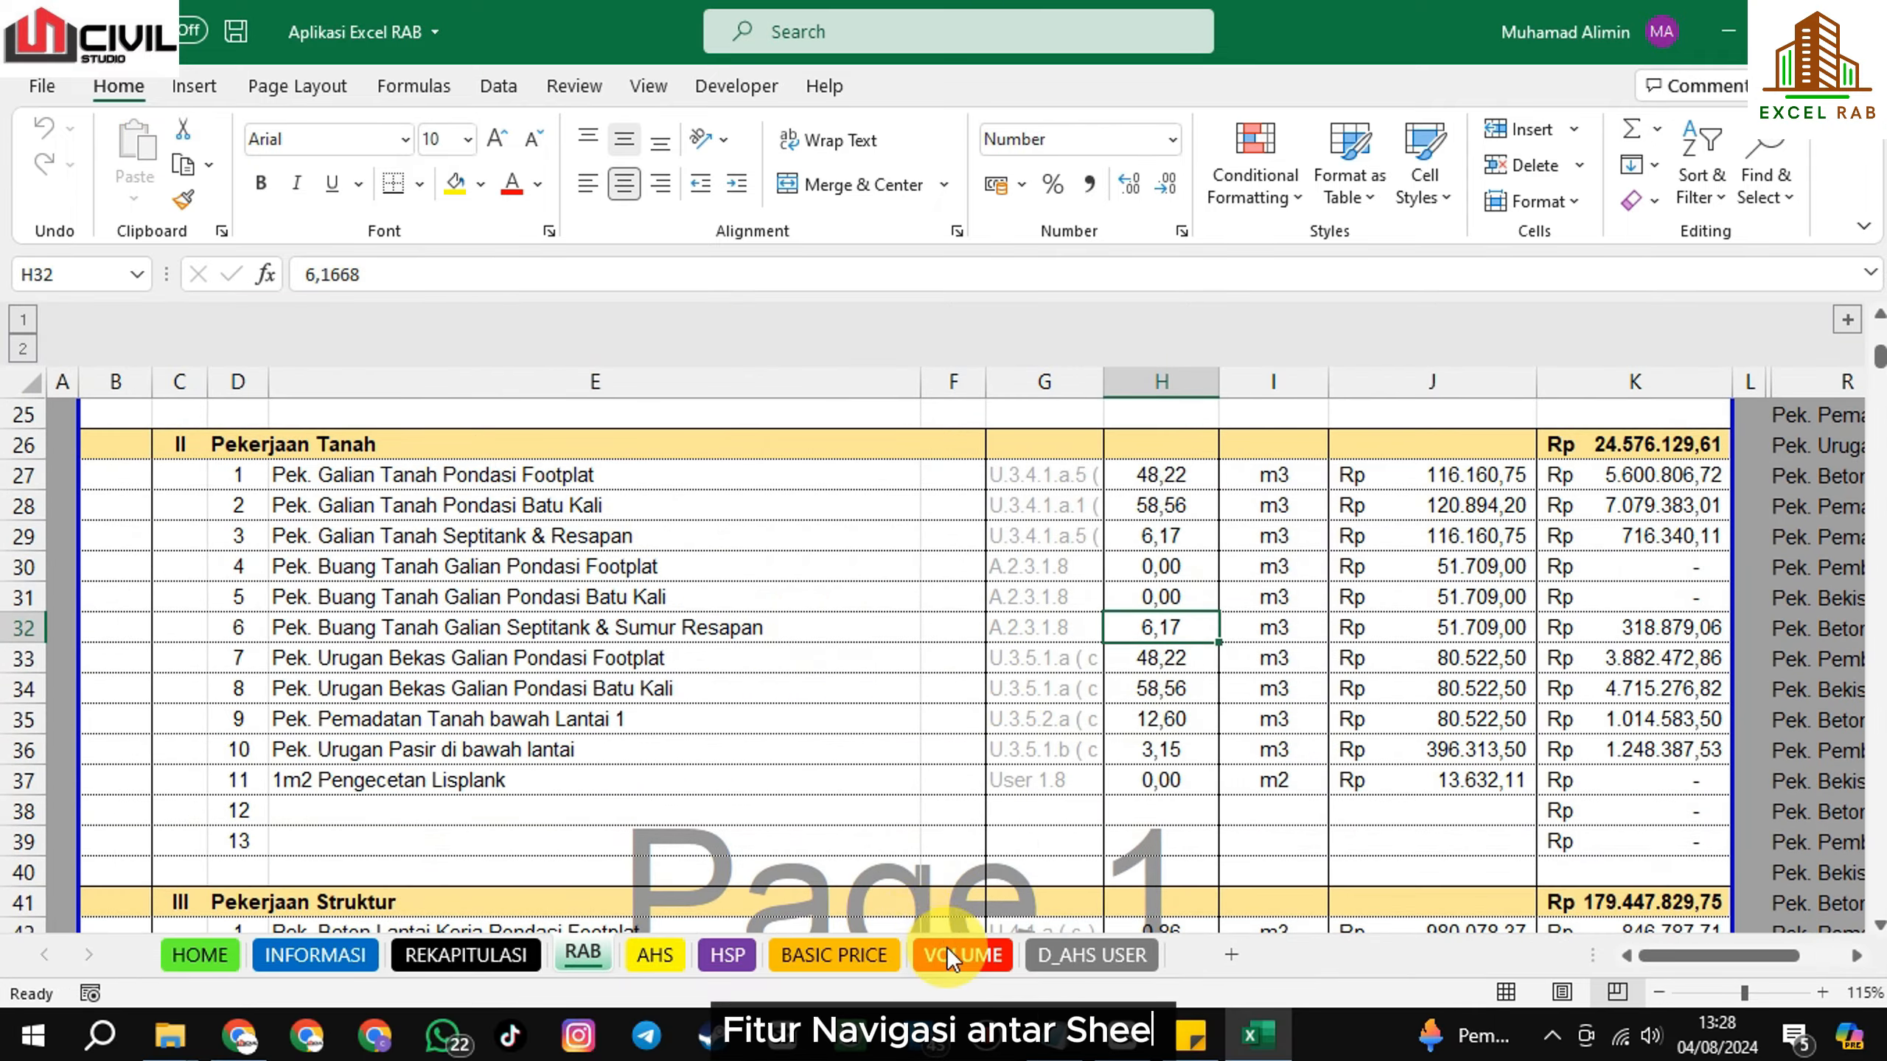
# View the VOLUME sheet, return to the RAB sheet and jump from H32 to the Pek. Buang Tanah Galian Septitank & Sumur Resapan volume detail.
pyautogui.click(951, 957)
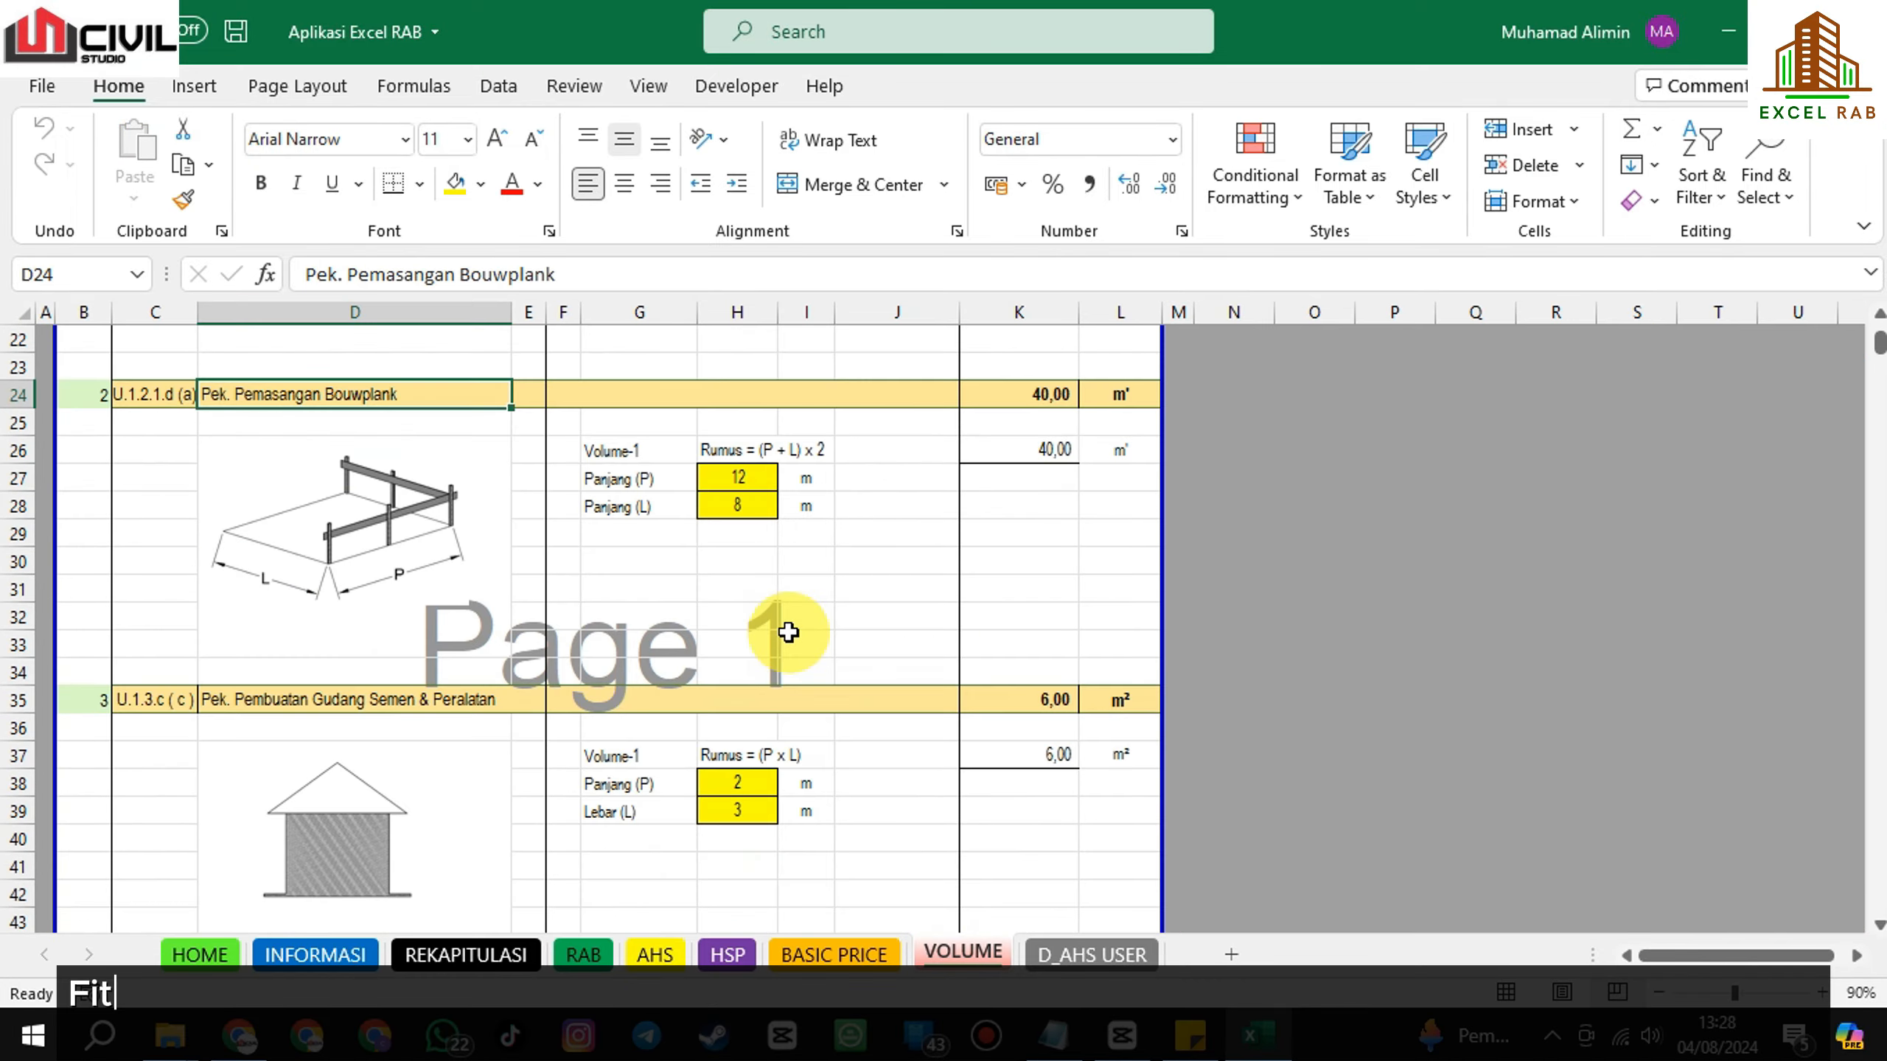
pyautogui.scroll(-8, 779, 646)
pyautogui.click(587, 954)
pyautogui.click(1154, 628)
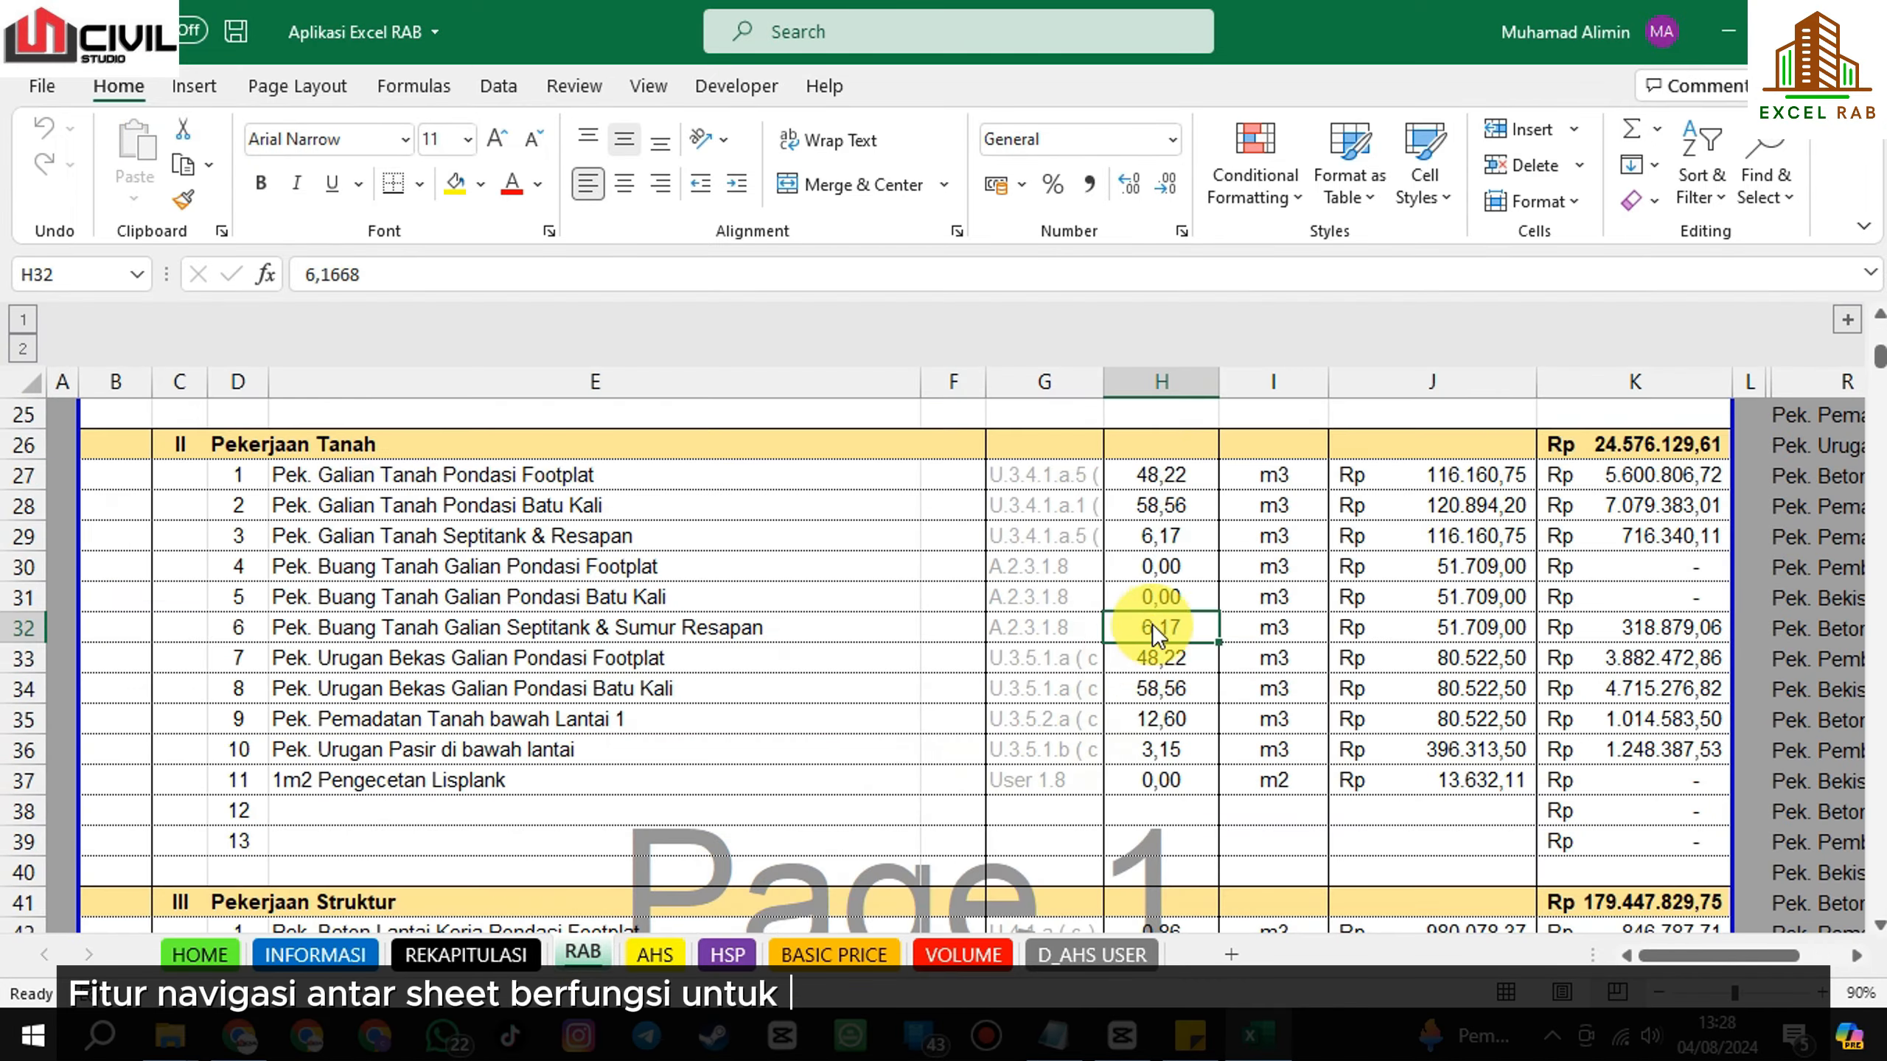
pyautogui.doubleClick(1141, 618)
pyautogui.scroll(2, 569, 616)
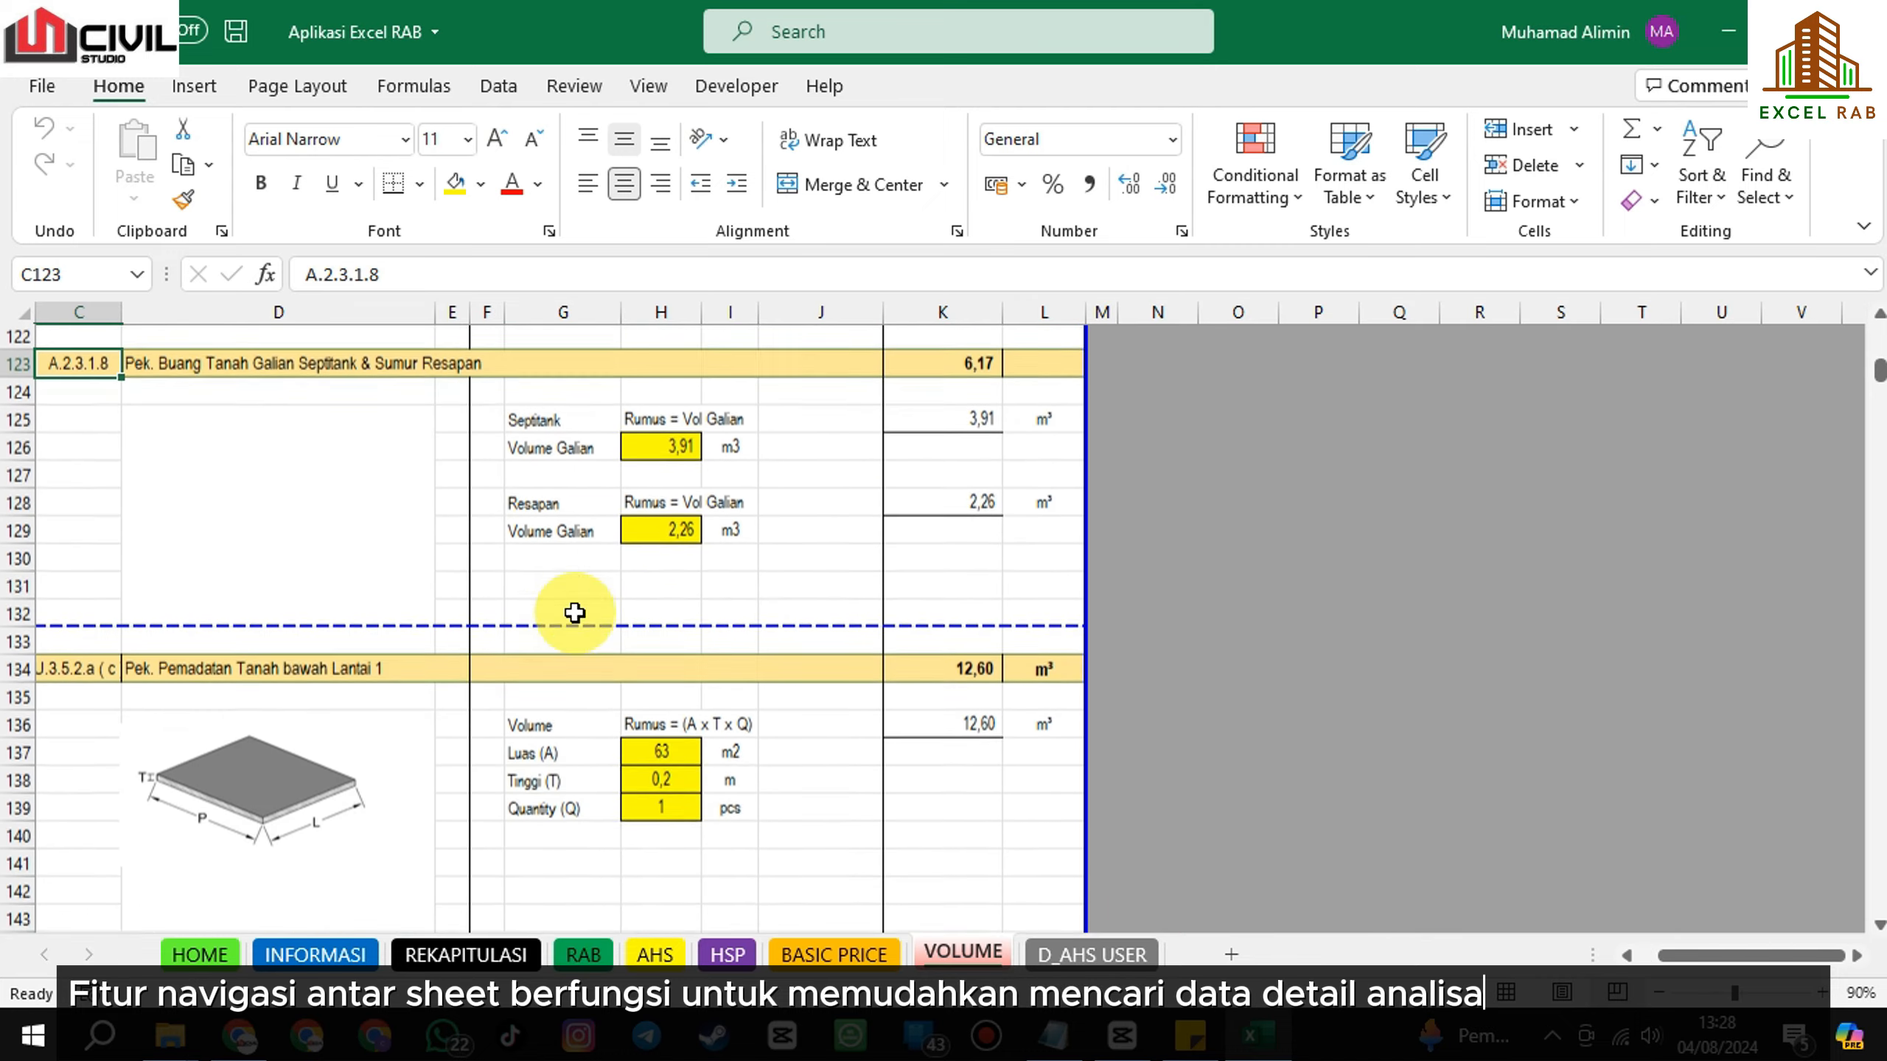
# Jump from item 6 of Pekerjaan Tanah on the RAB sheet to the detail of its analysis A.2.3.1.8 on the AHS sheet.
pyautogui.click(603, 961)
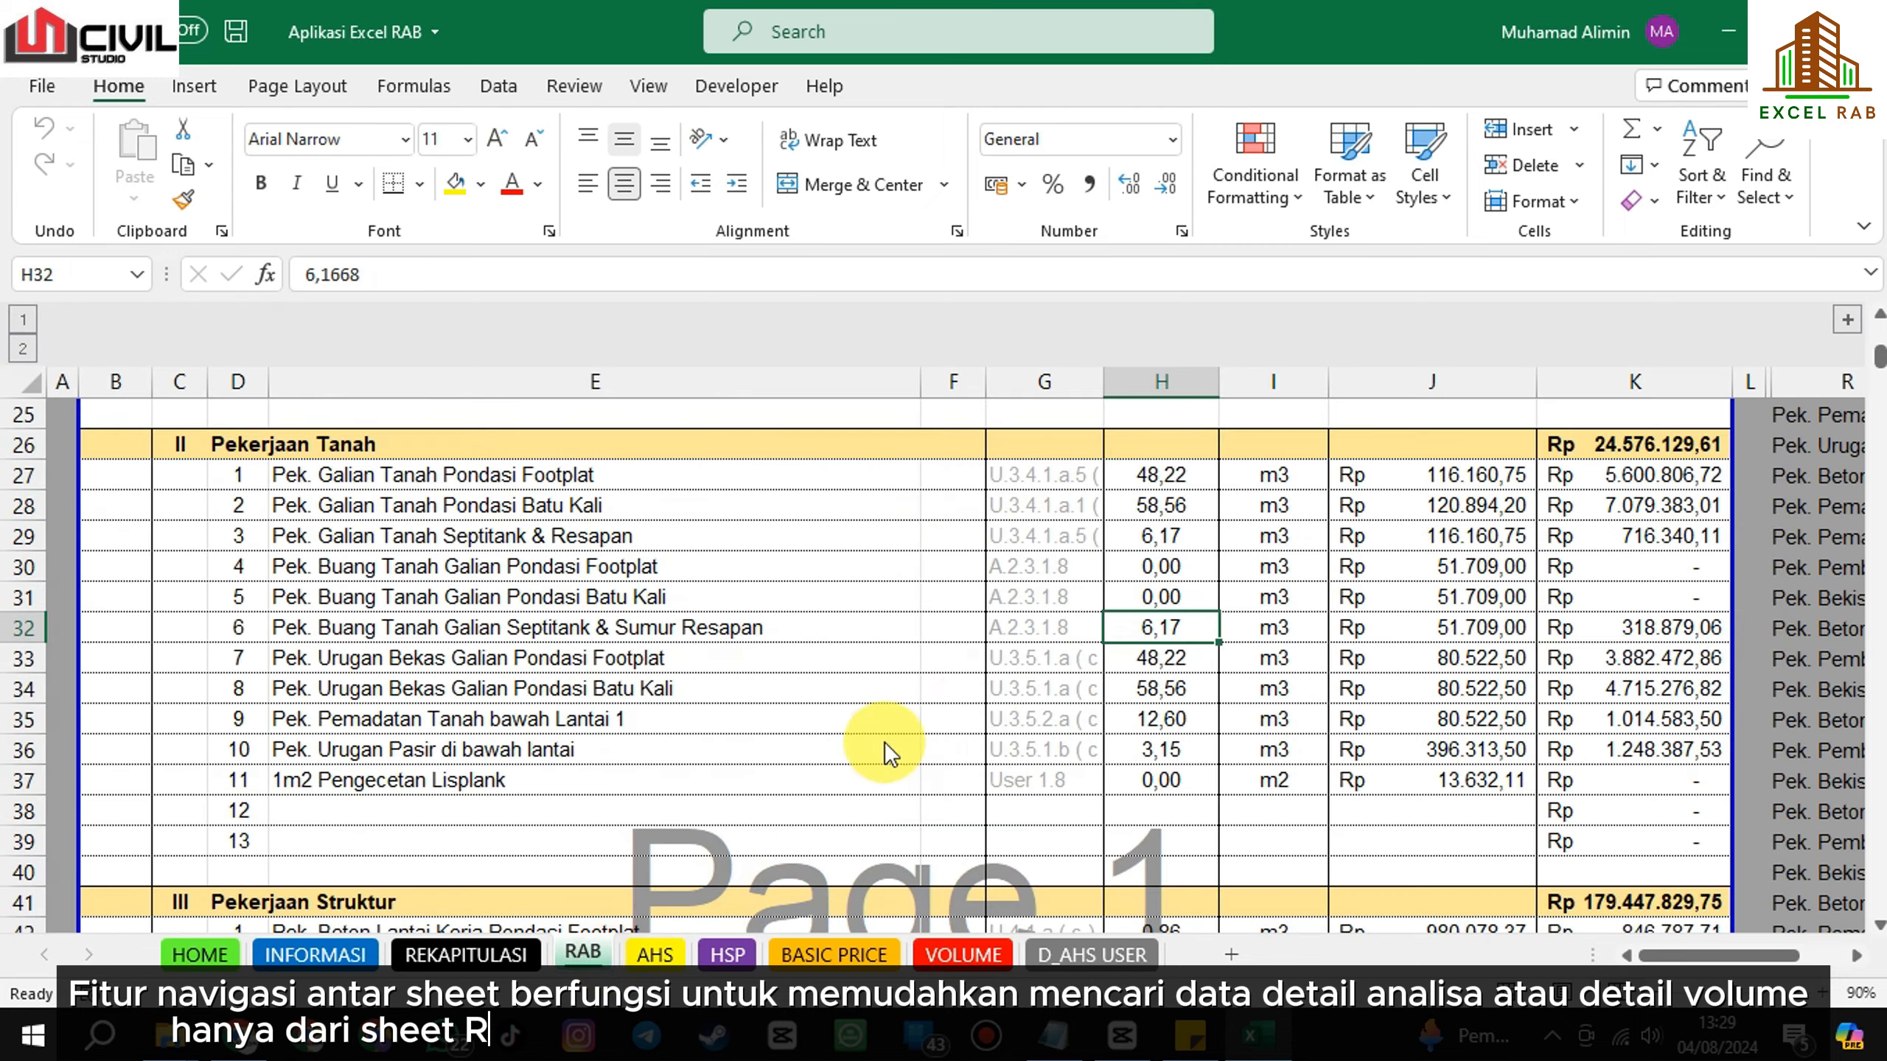
pyautogui.click(1379, 628)
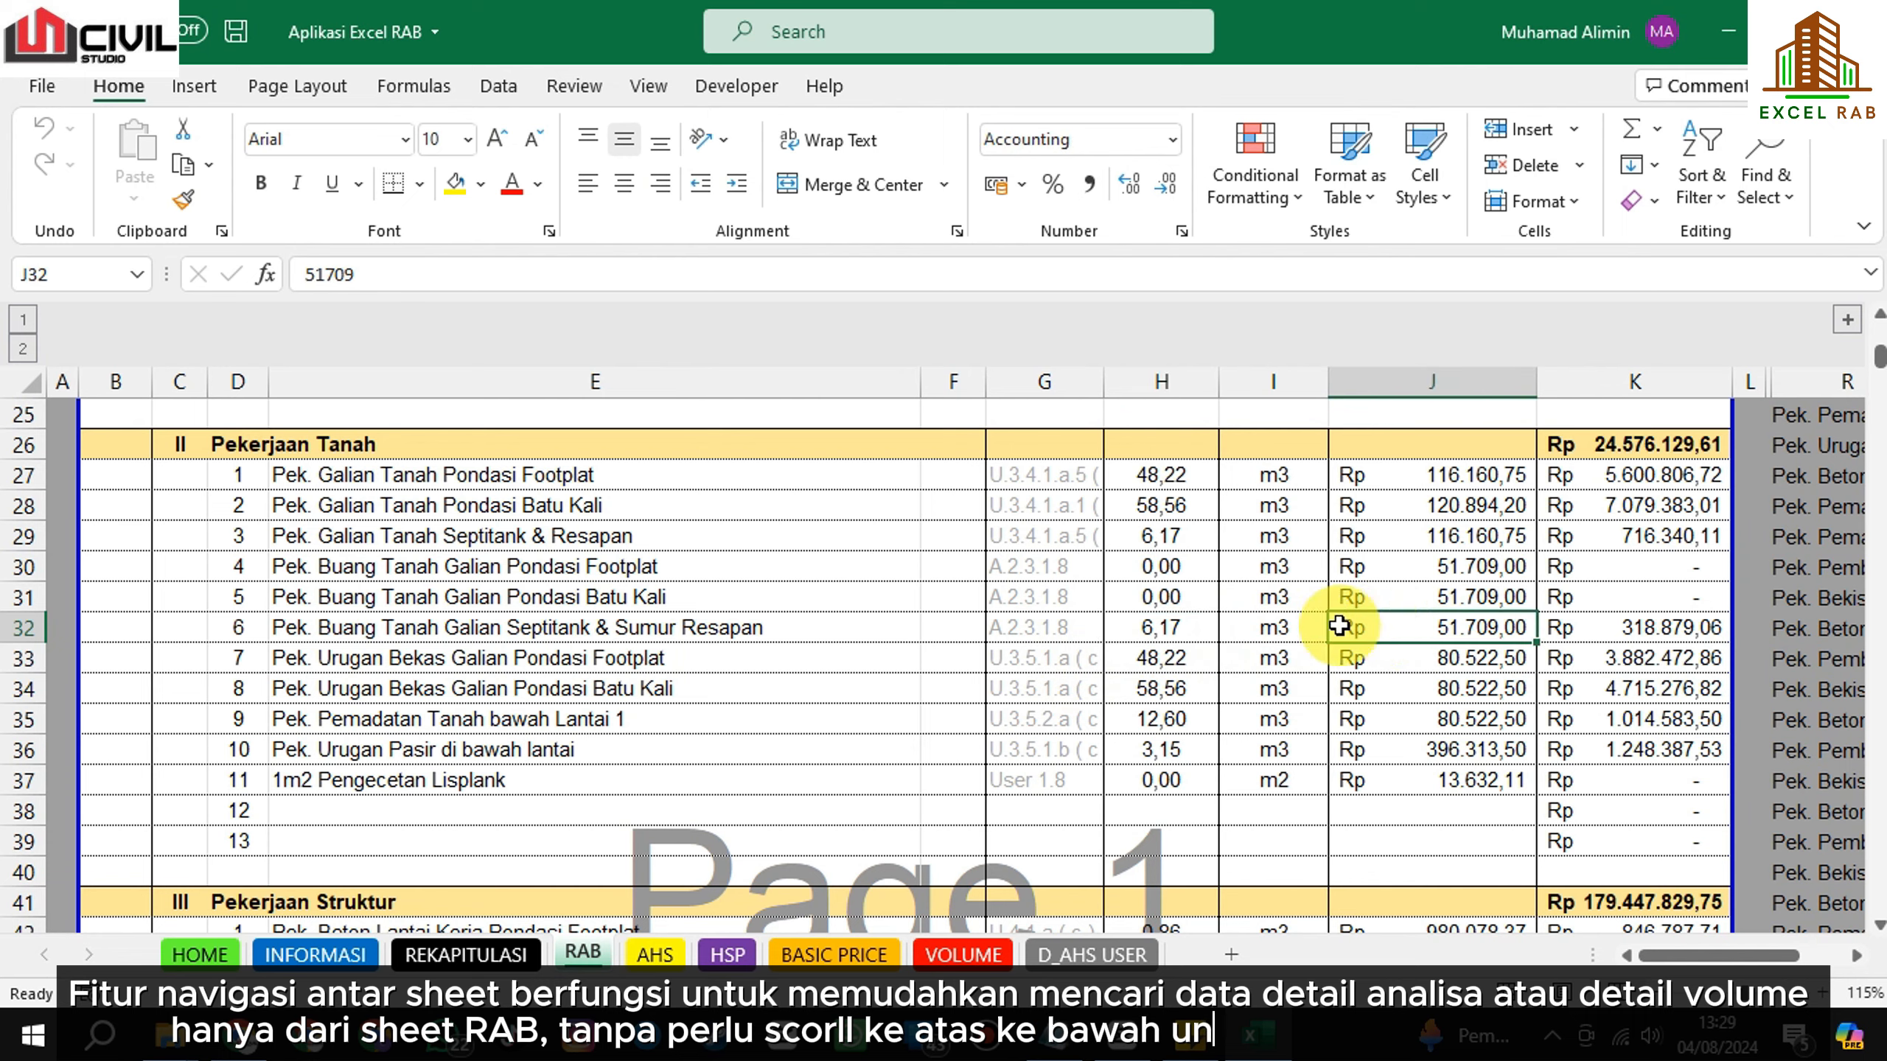
pyautogui.click(1052, 638)
pyautogui.doubleClick(1052, 638)
pyautogui.scroll(1, 266, 463)
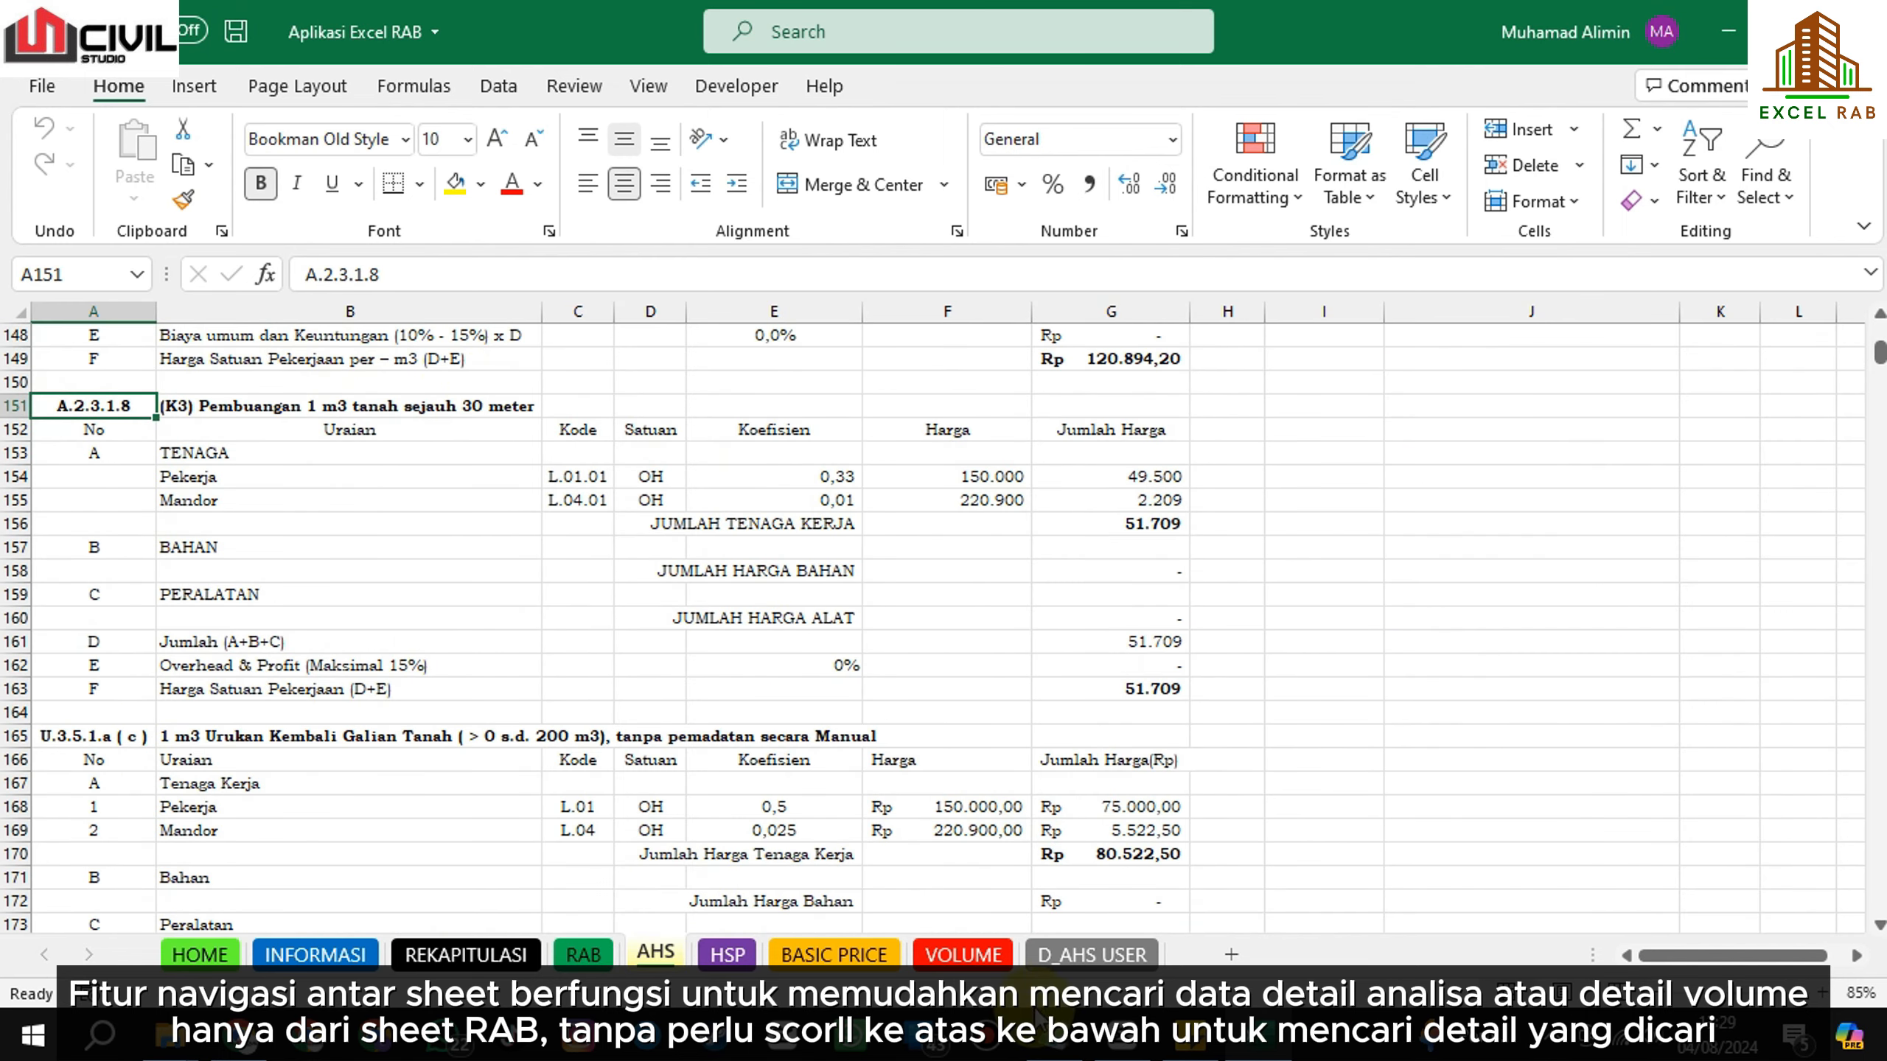
pyautogui.click(1026, 725)
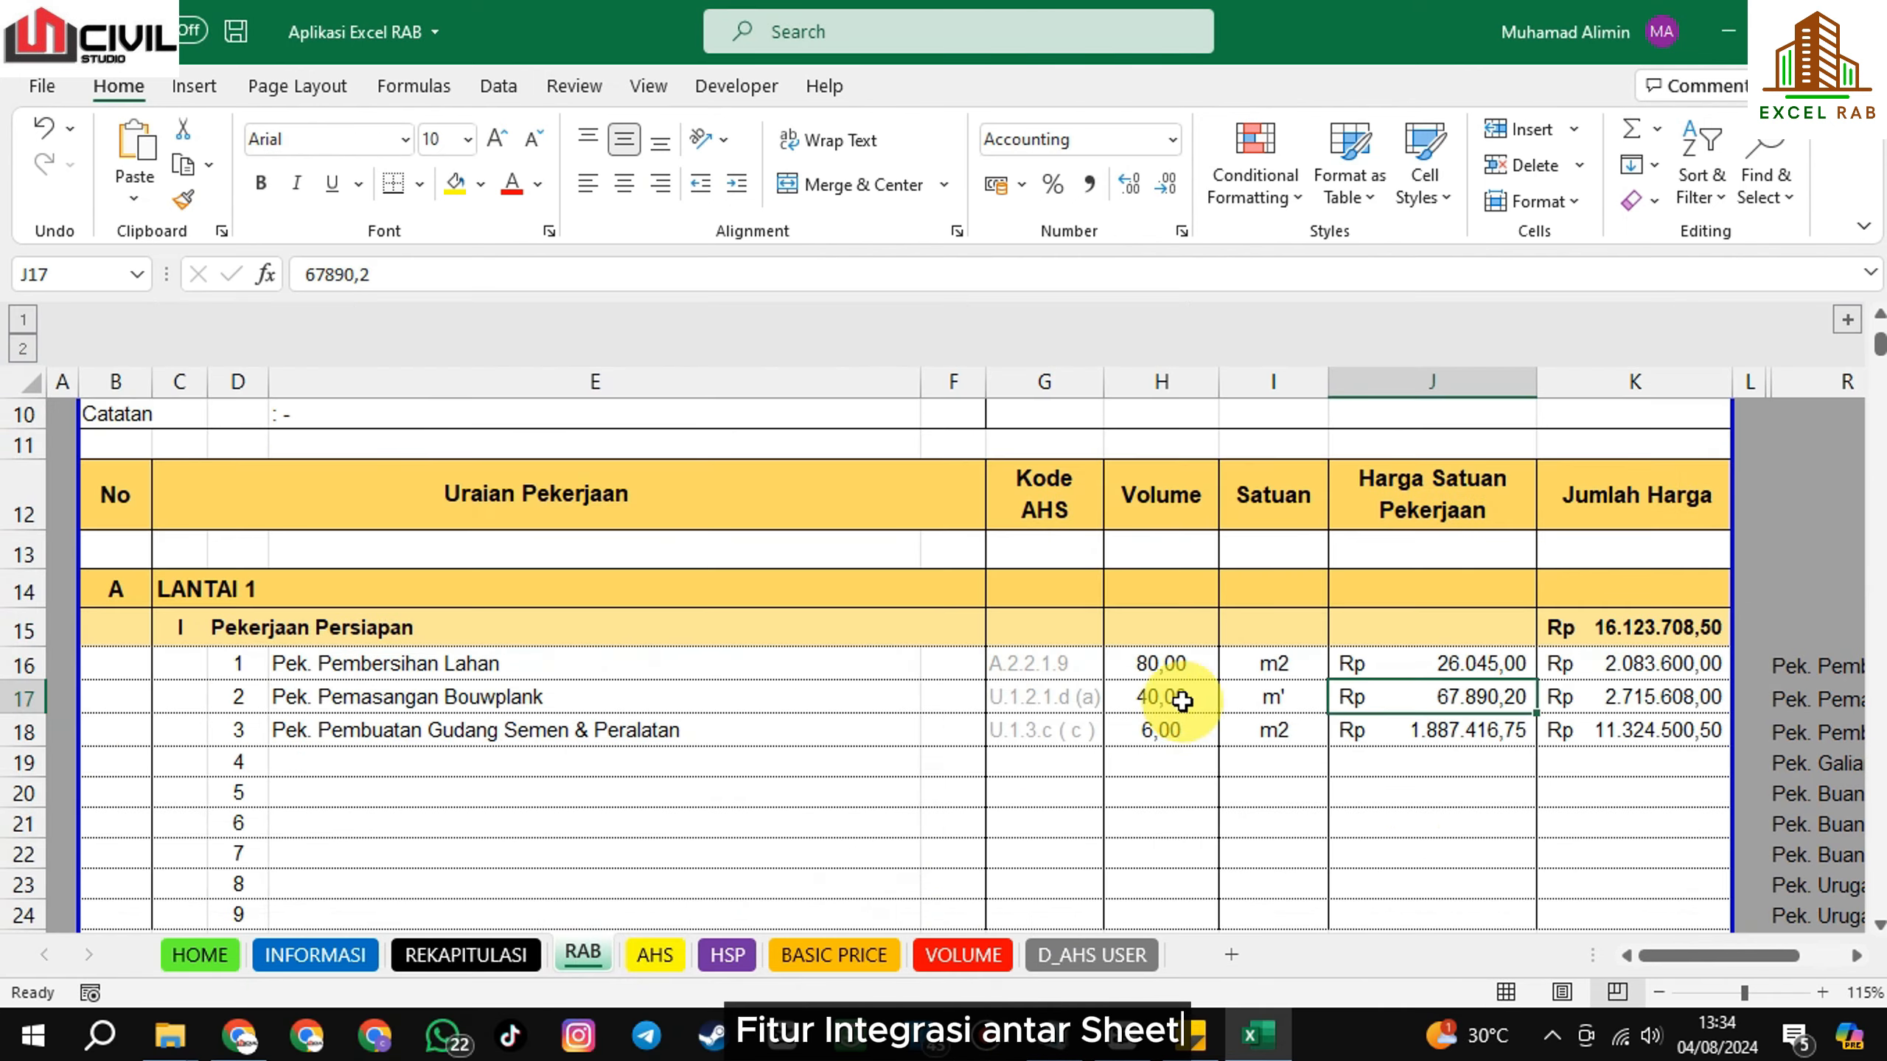
# Open the U.1.2.1.d (a) analysis from Pek. Pemasangan Bouwplank's unit price on the RAB sheet and set its Pekerja price to 200000.
pyautogui.click(1073, 695)
pyautogui.click(1415, 696)
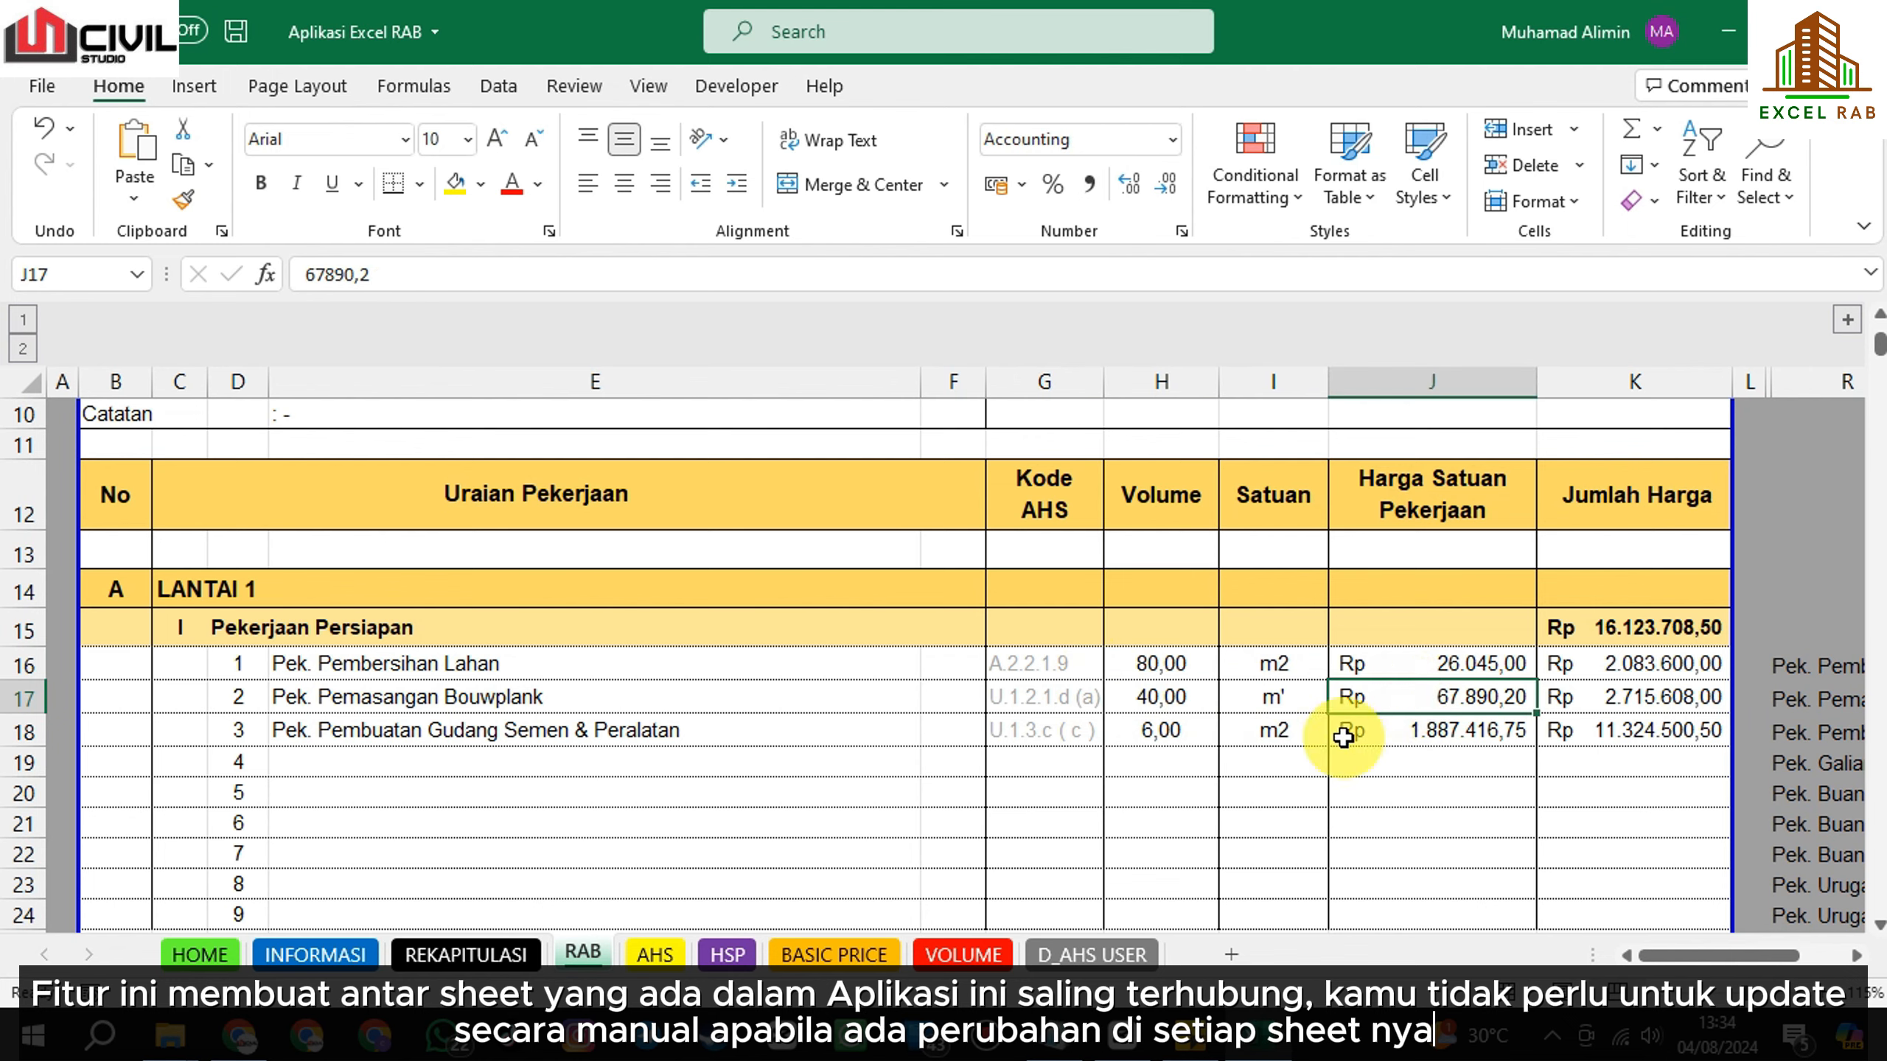
pyautogui.doubleClick(1419, 698)
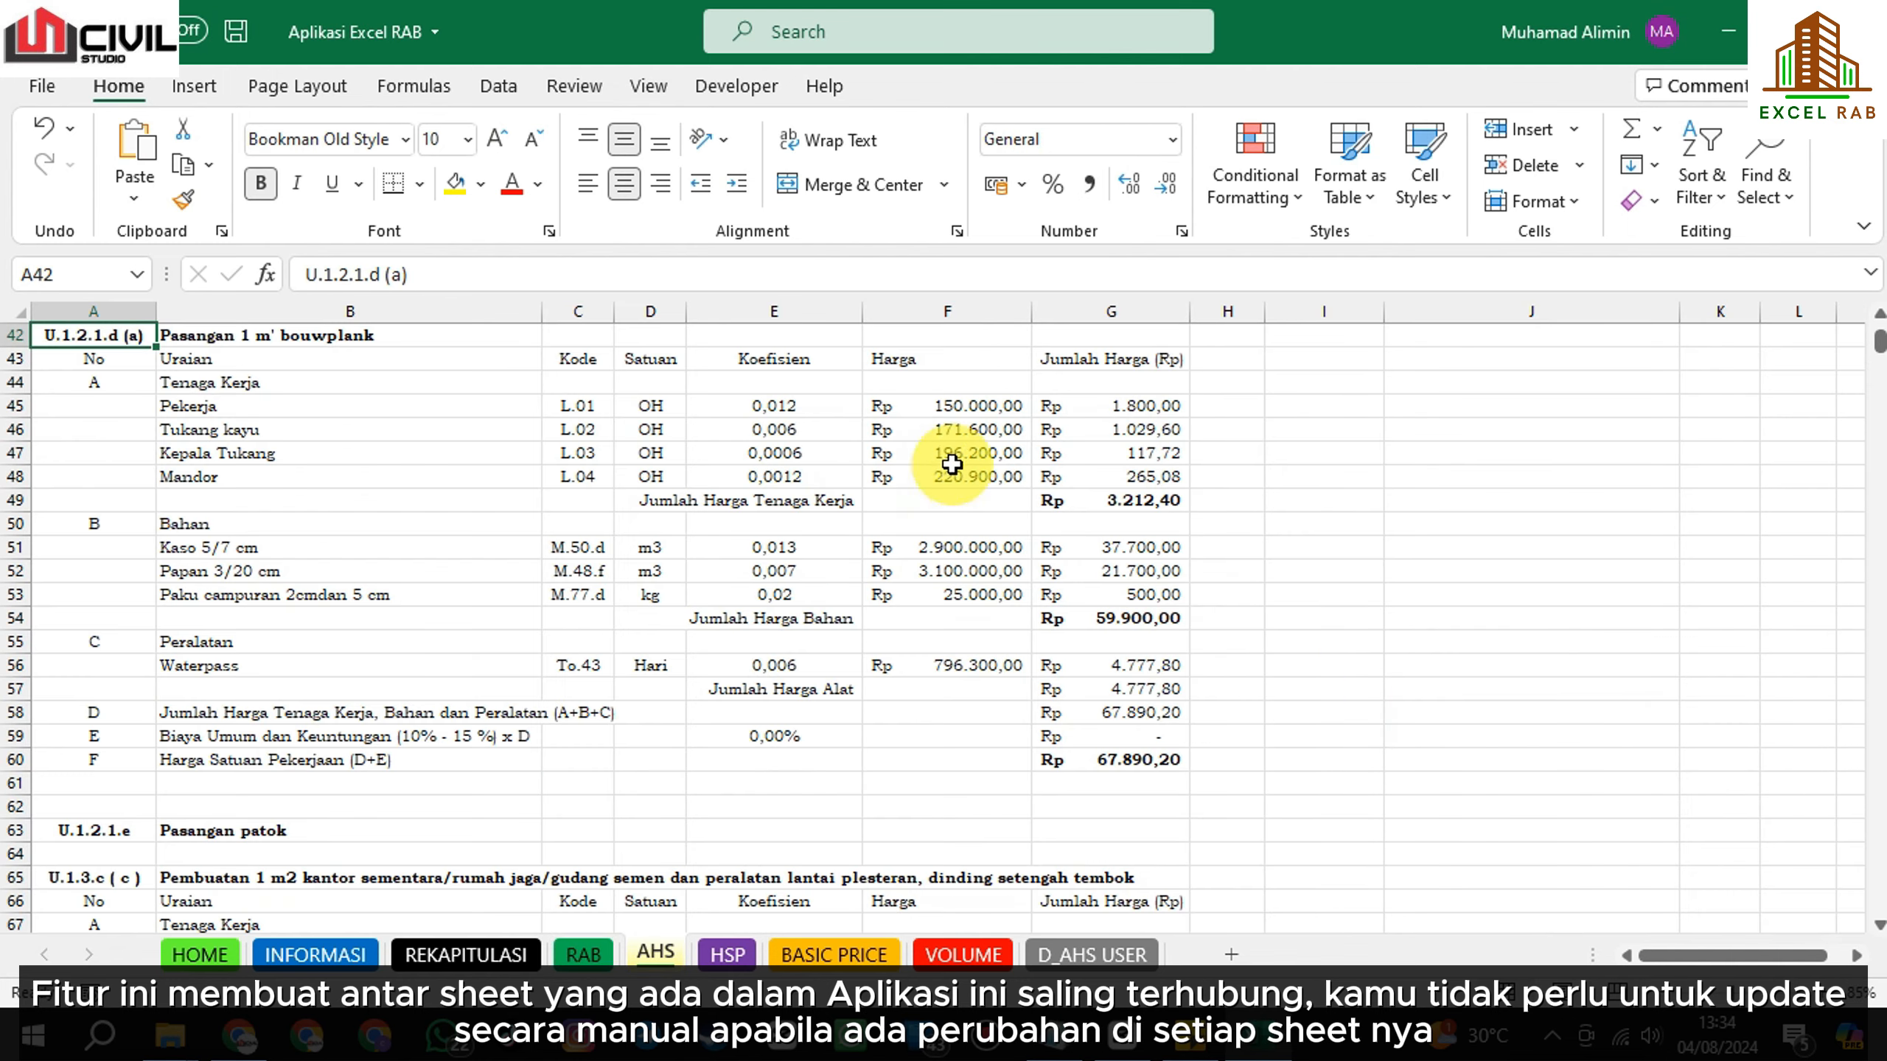
pyautogui.click(986, 415)
pyautogui.write('200000')
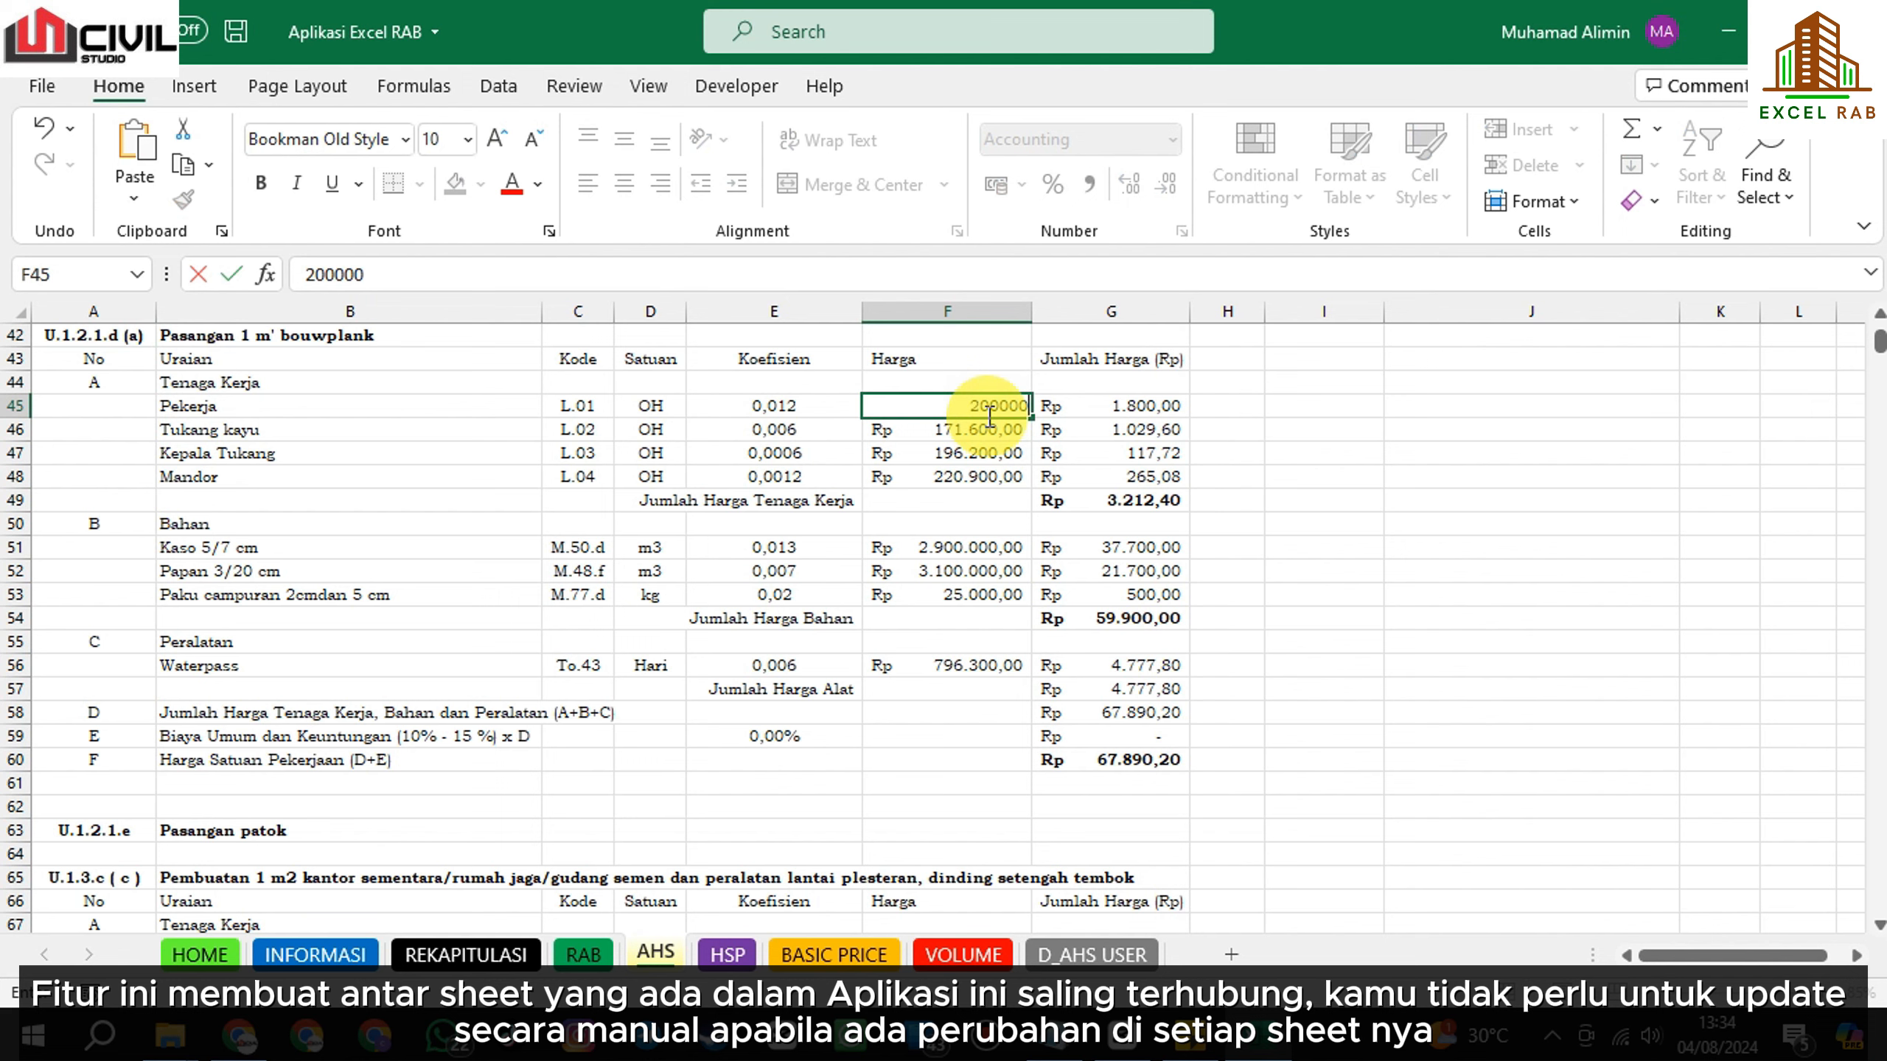
pyautogui.press('Return')
pyautogui.click(1087, 756)
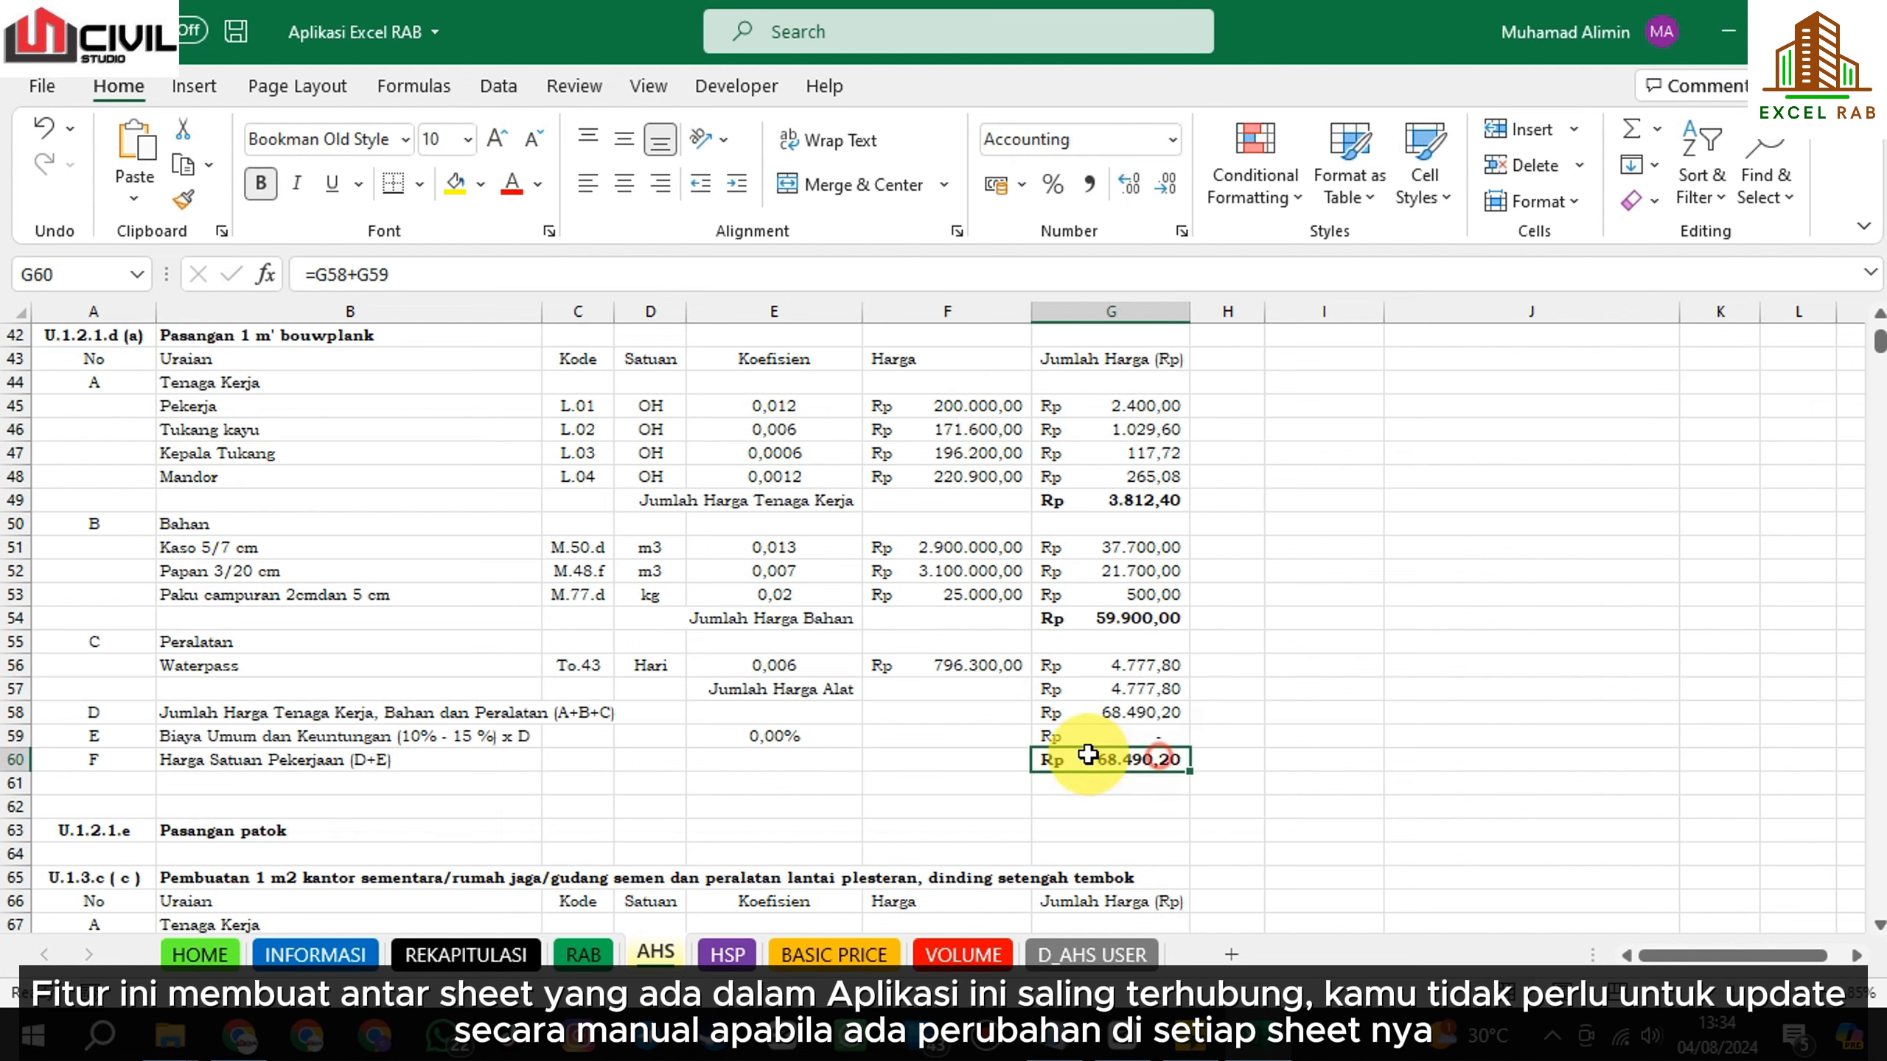
# Set the Paku campuran price in the bouwplank analysis to 50000 and check the item's unit price on the RAB sheet.
pyautogui.click(988, 597)
pyautogui.write('50000')
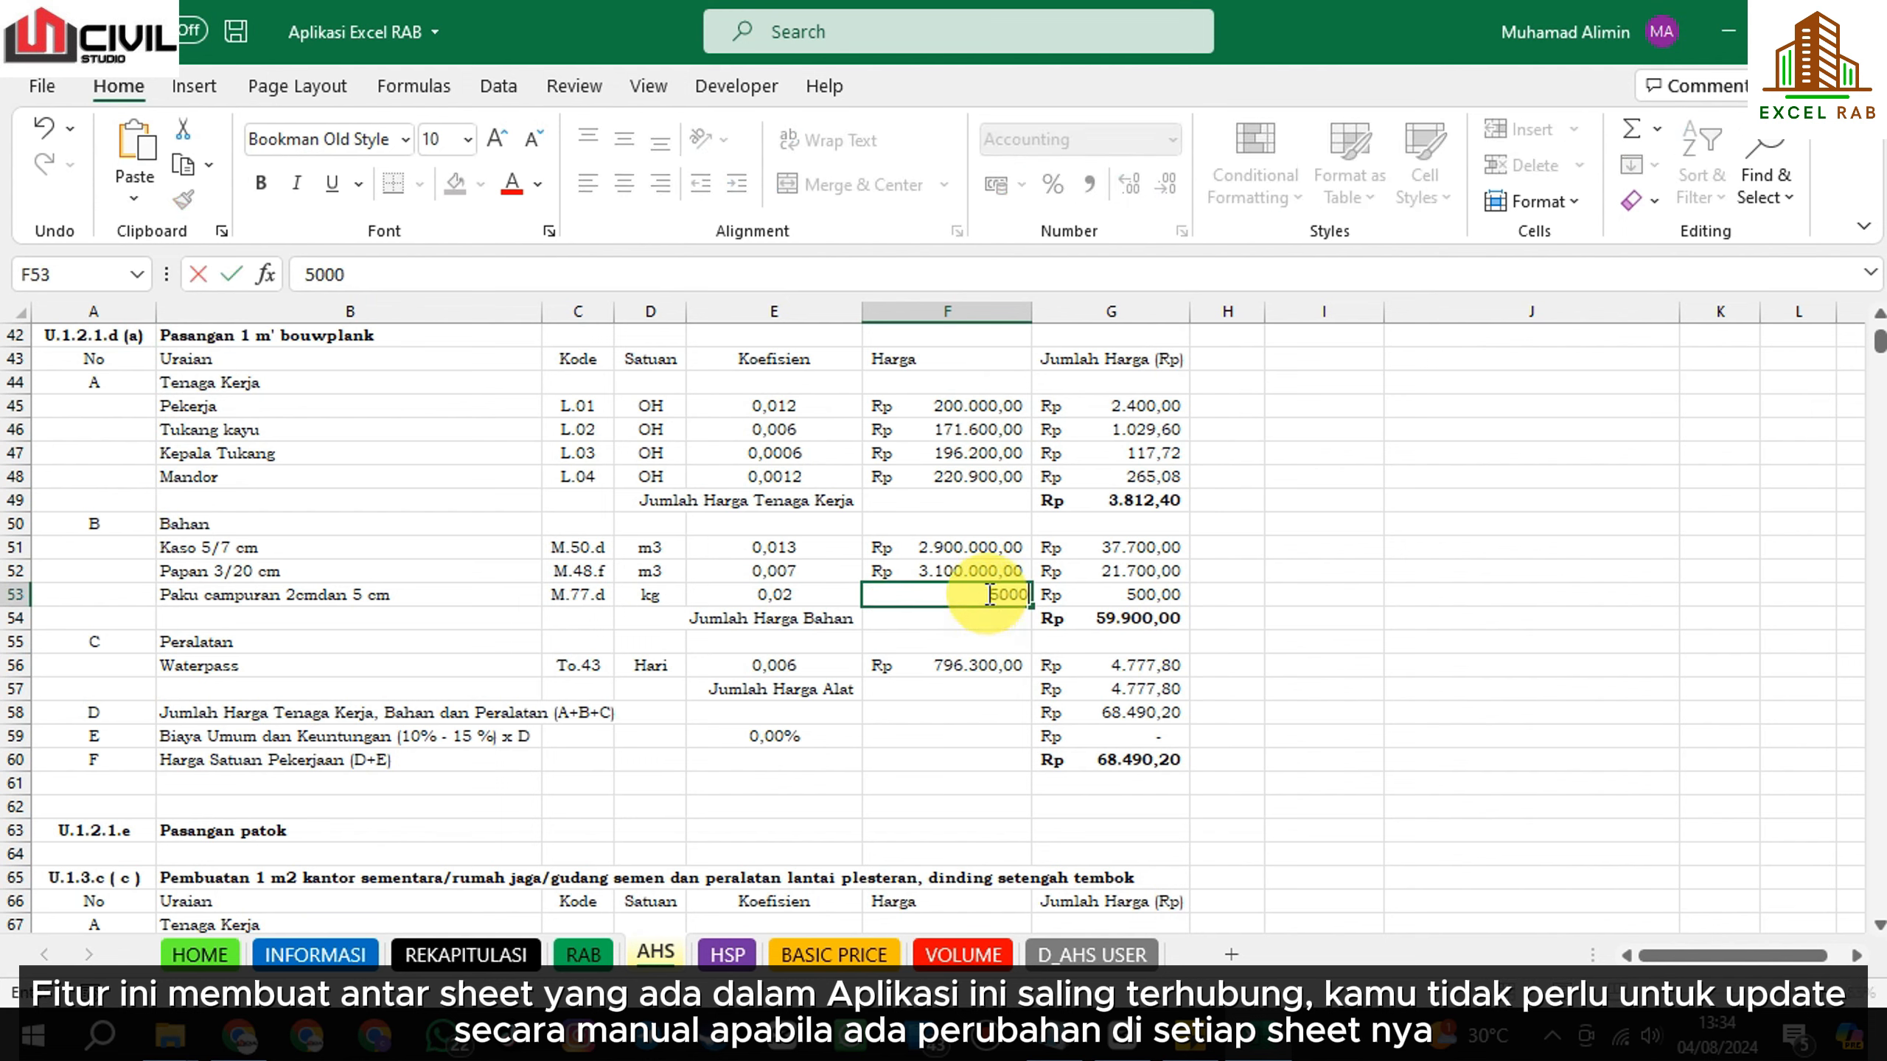
pyautogui.press('Return')
pyautogui.click(1118, 765)
pyautogui.click(583, 954)
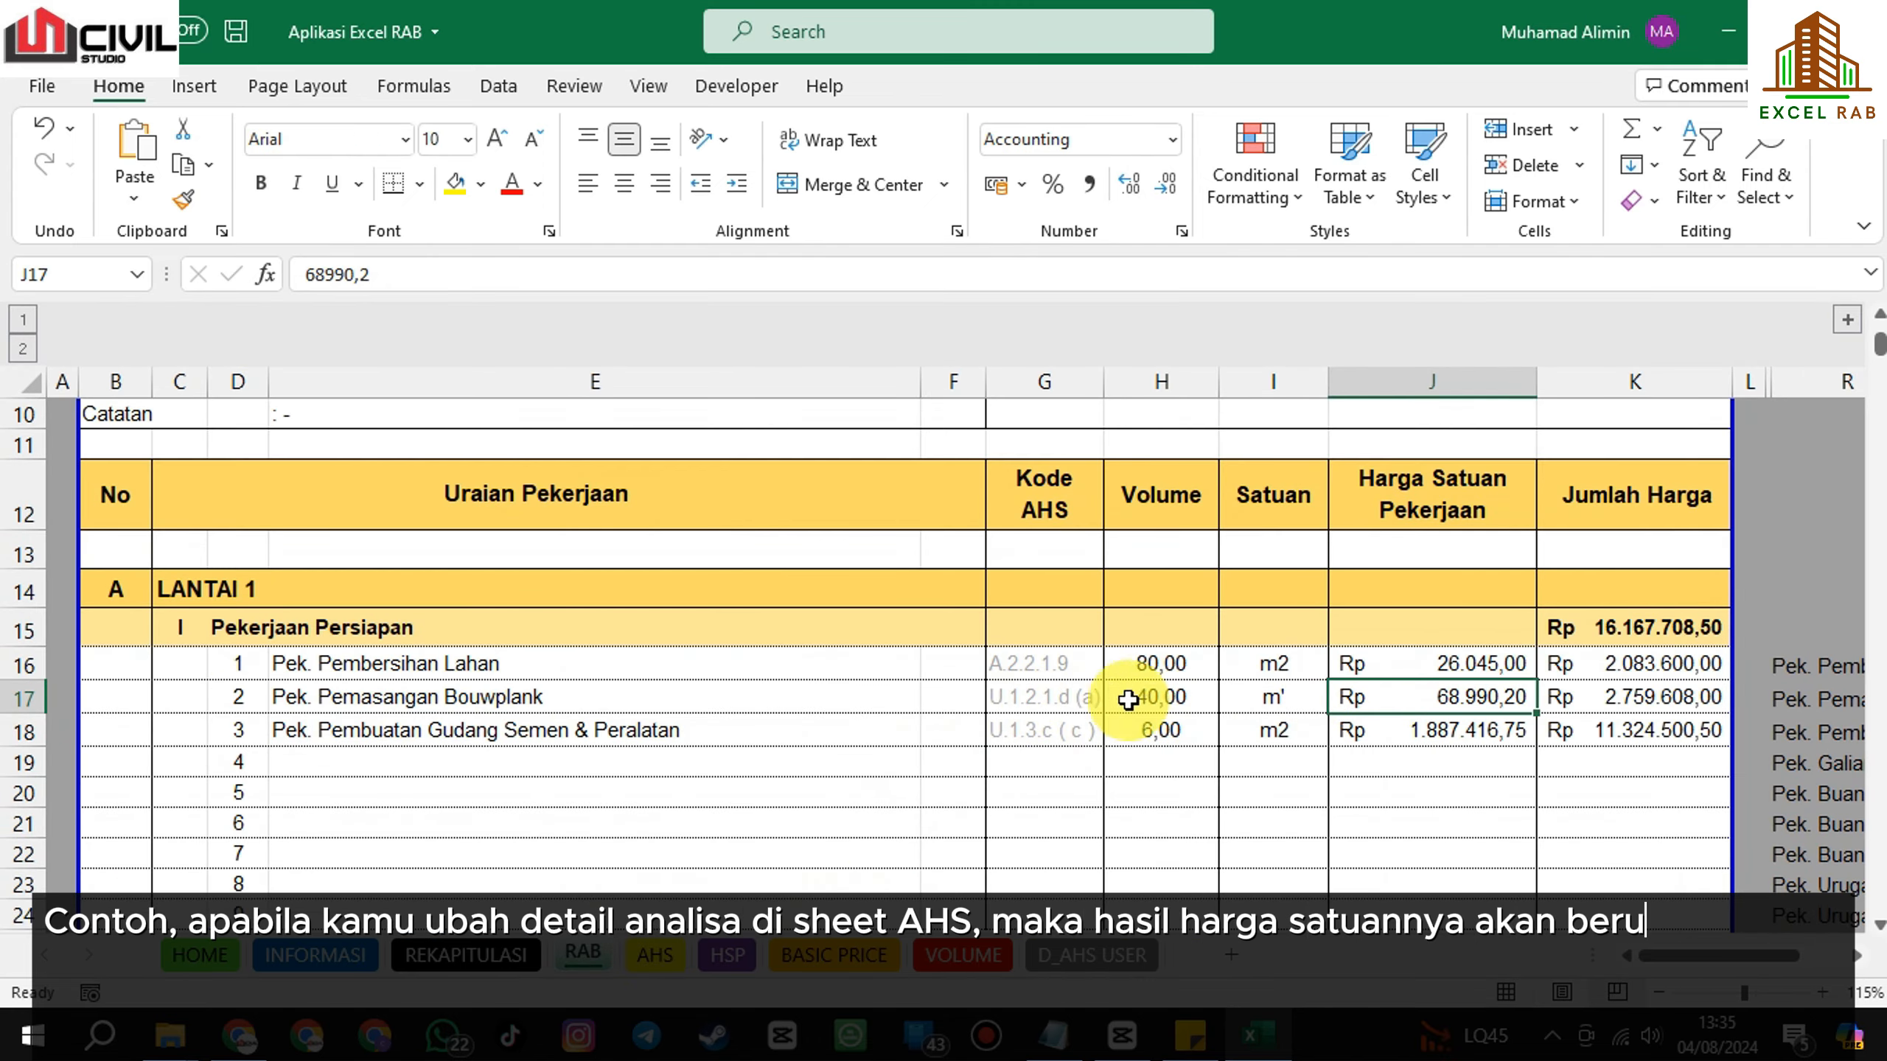
# Open the Pek. Pemasangan Bouwplank volume detail from H17, set its Panjang (P) to 15 m, and return to the RAB sheet.
pyautogui.click(1189, 696)
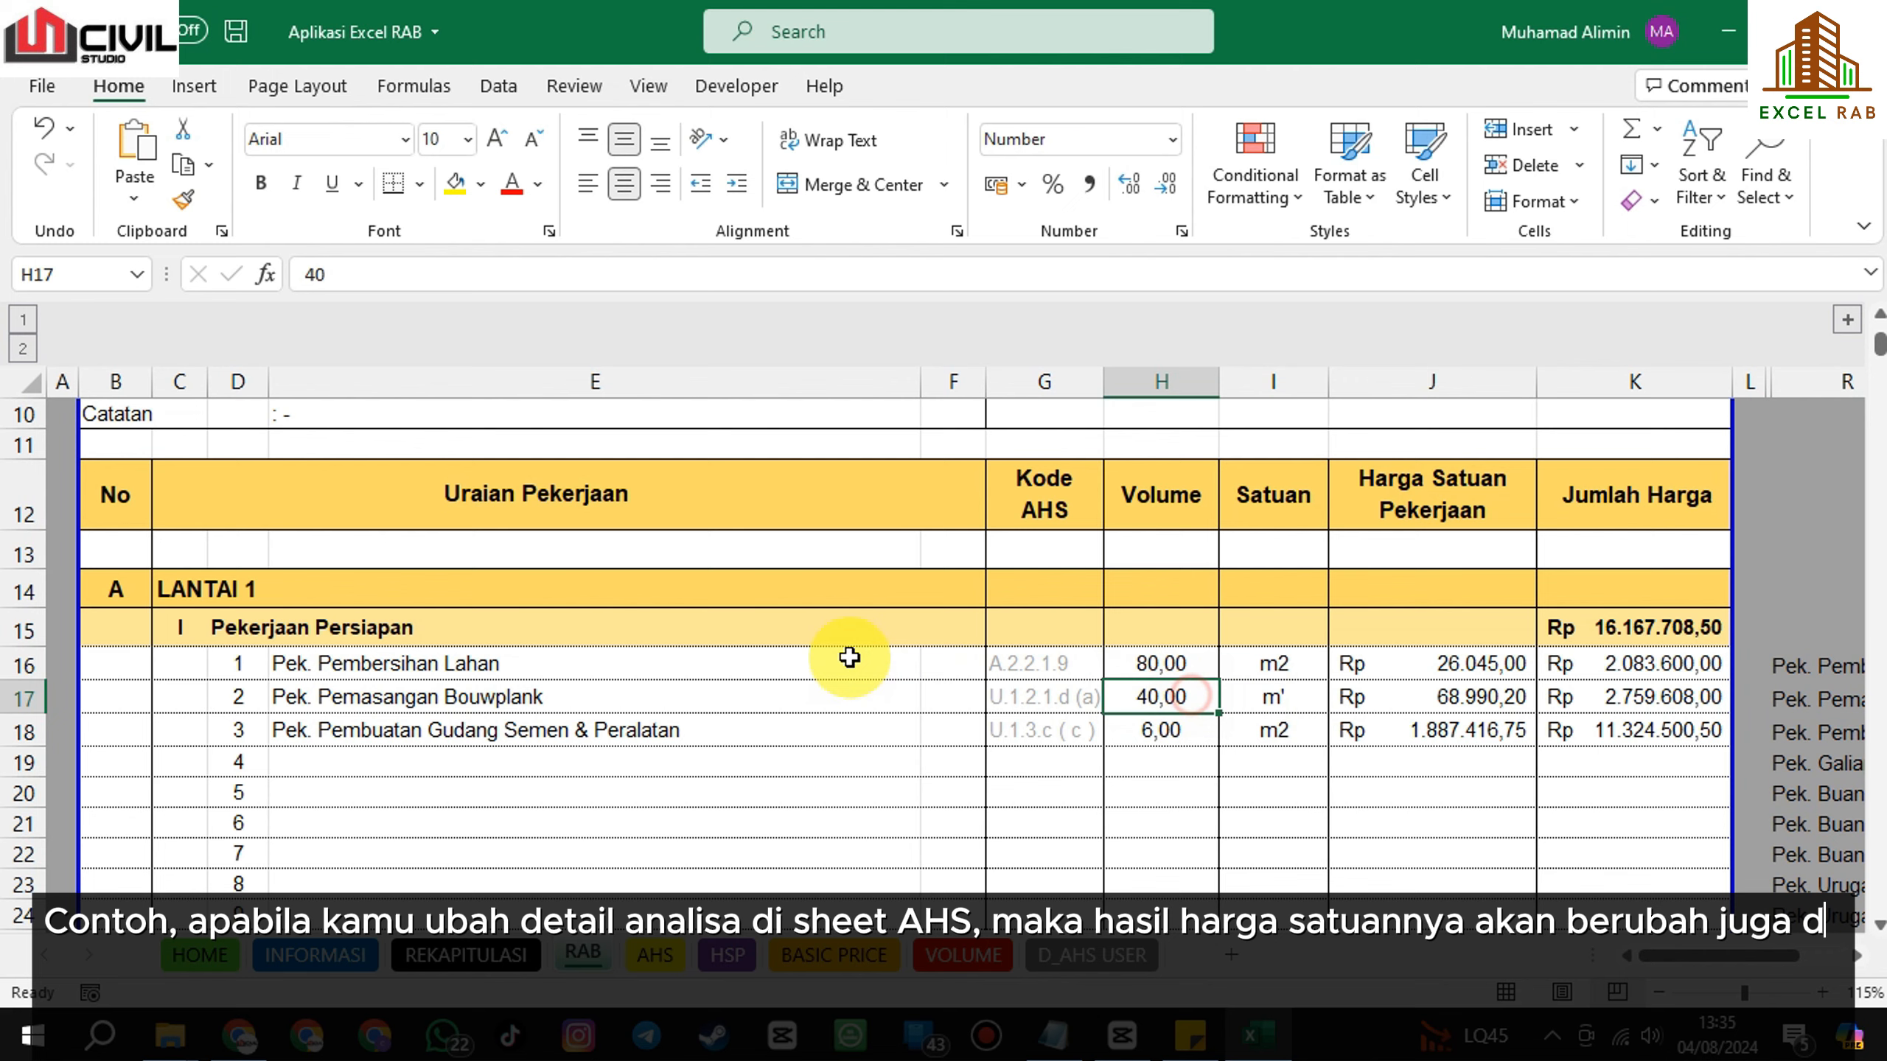
pyautogui.doubleClick(1151, 695)
pyautogui.click(680, 422)
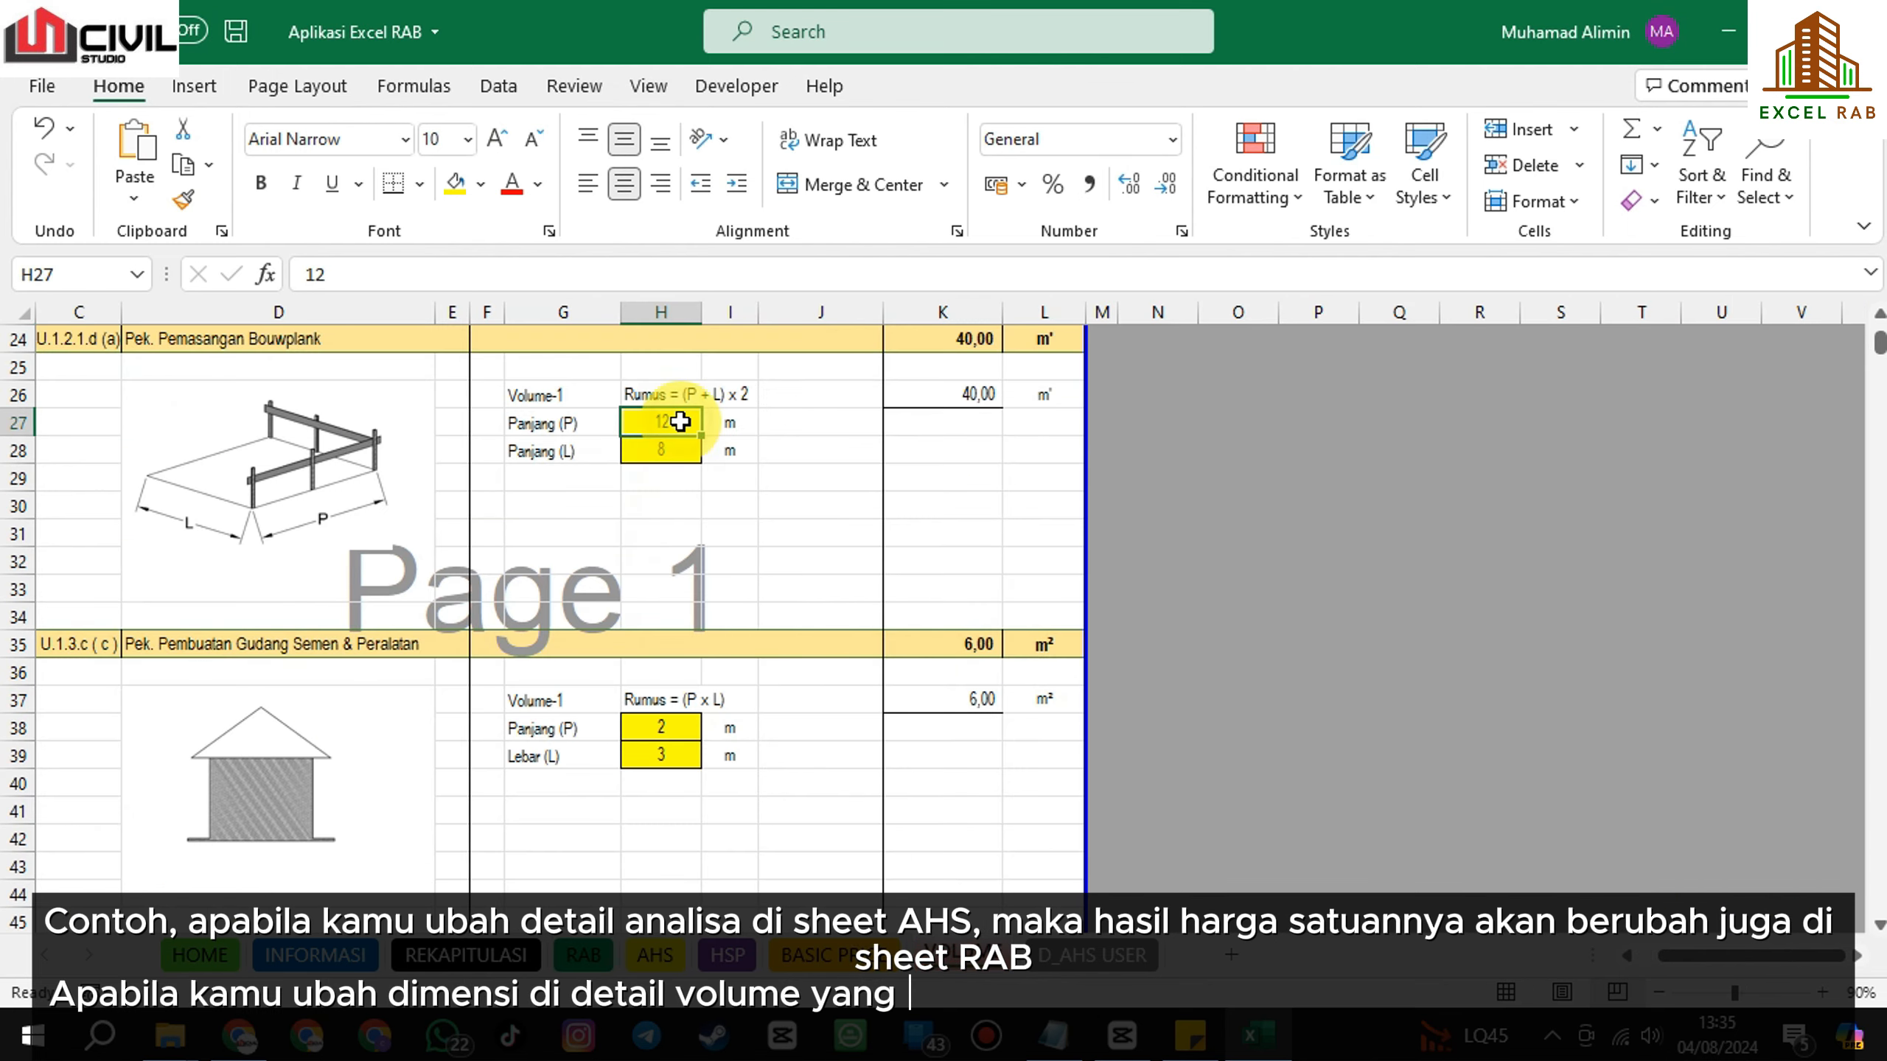
pyautogui.write('1')
pyautogui.press('Return')
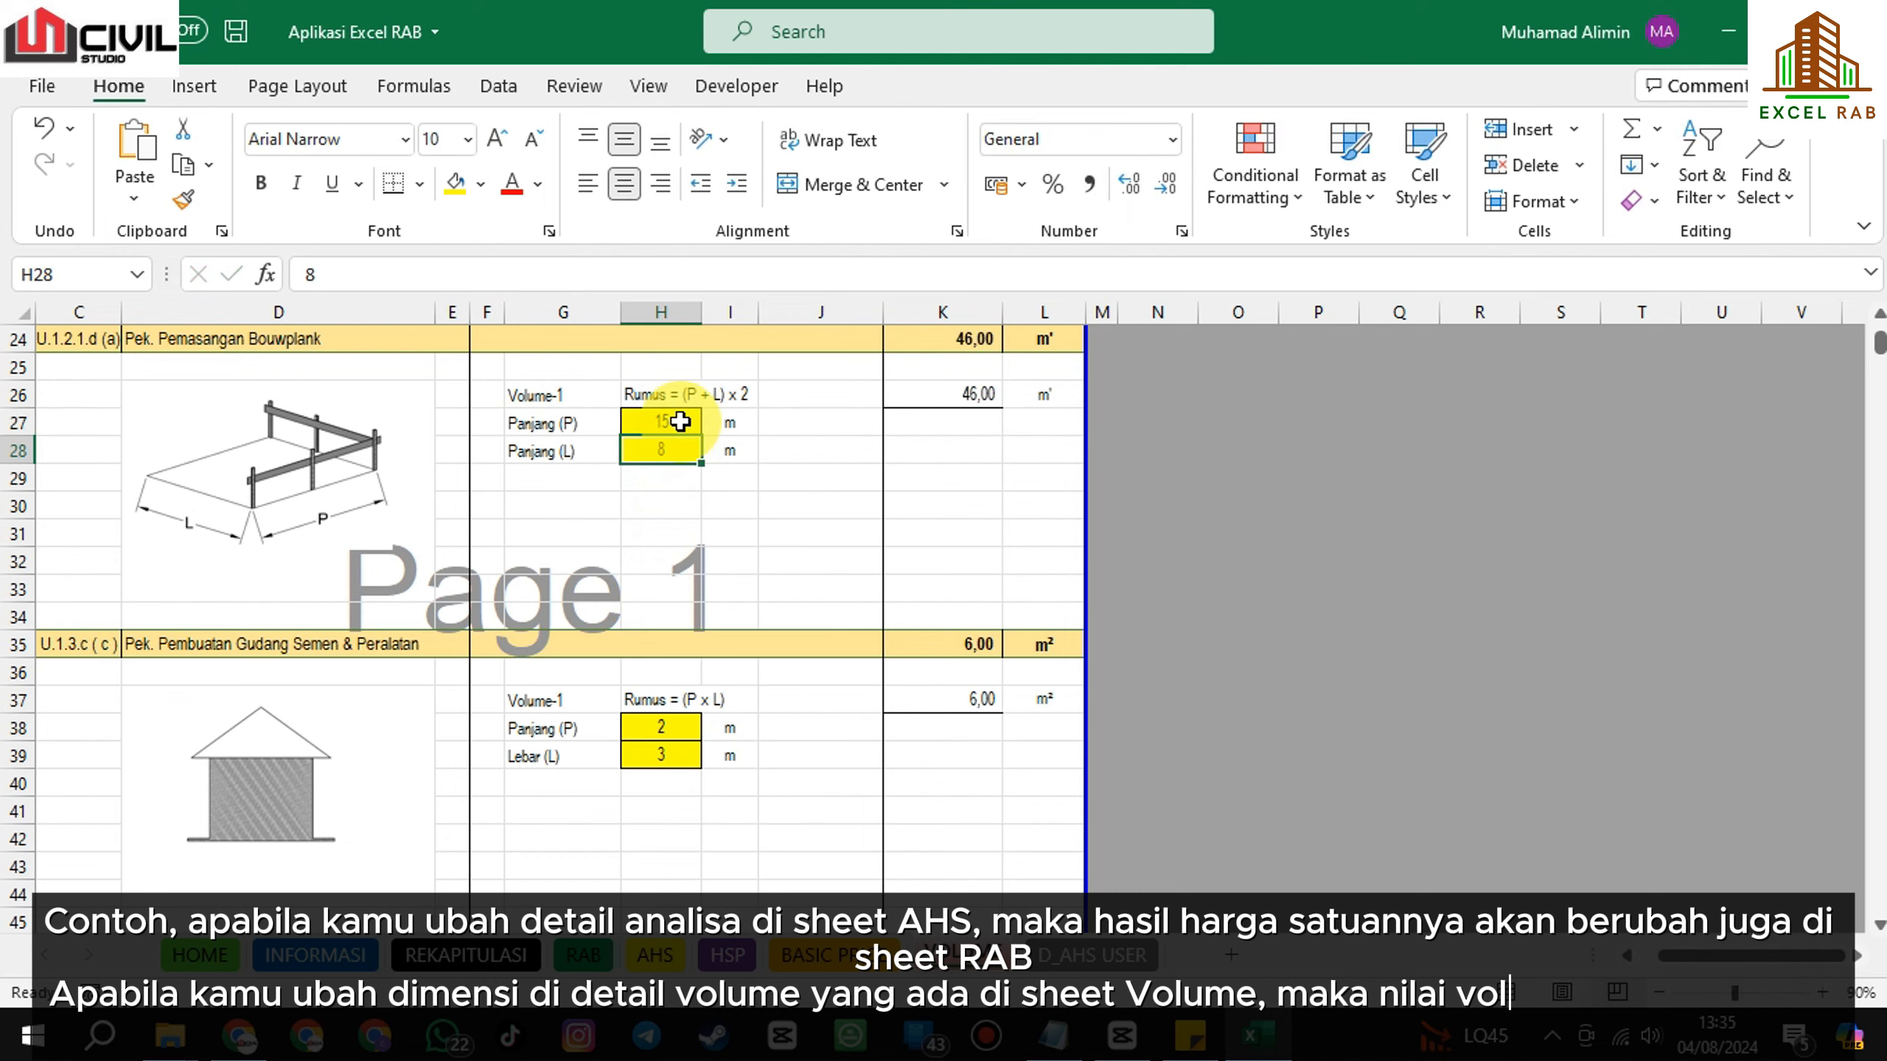
pyautogui.scroll(1, 698, 428)
pyautogui.click(964, 417)
pyautogui.click(583, 954)
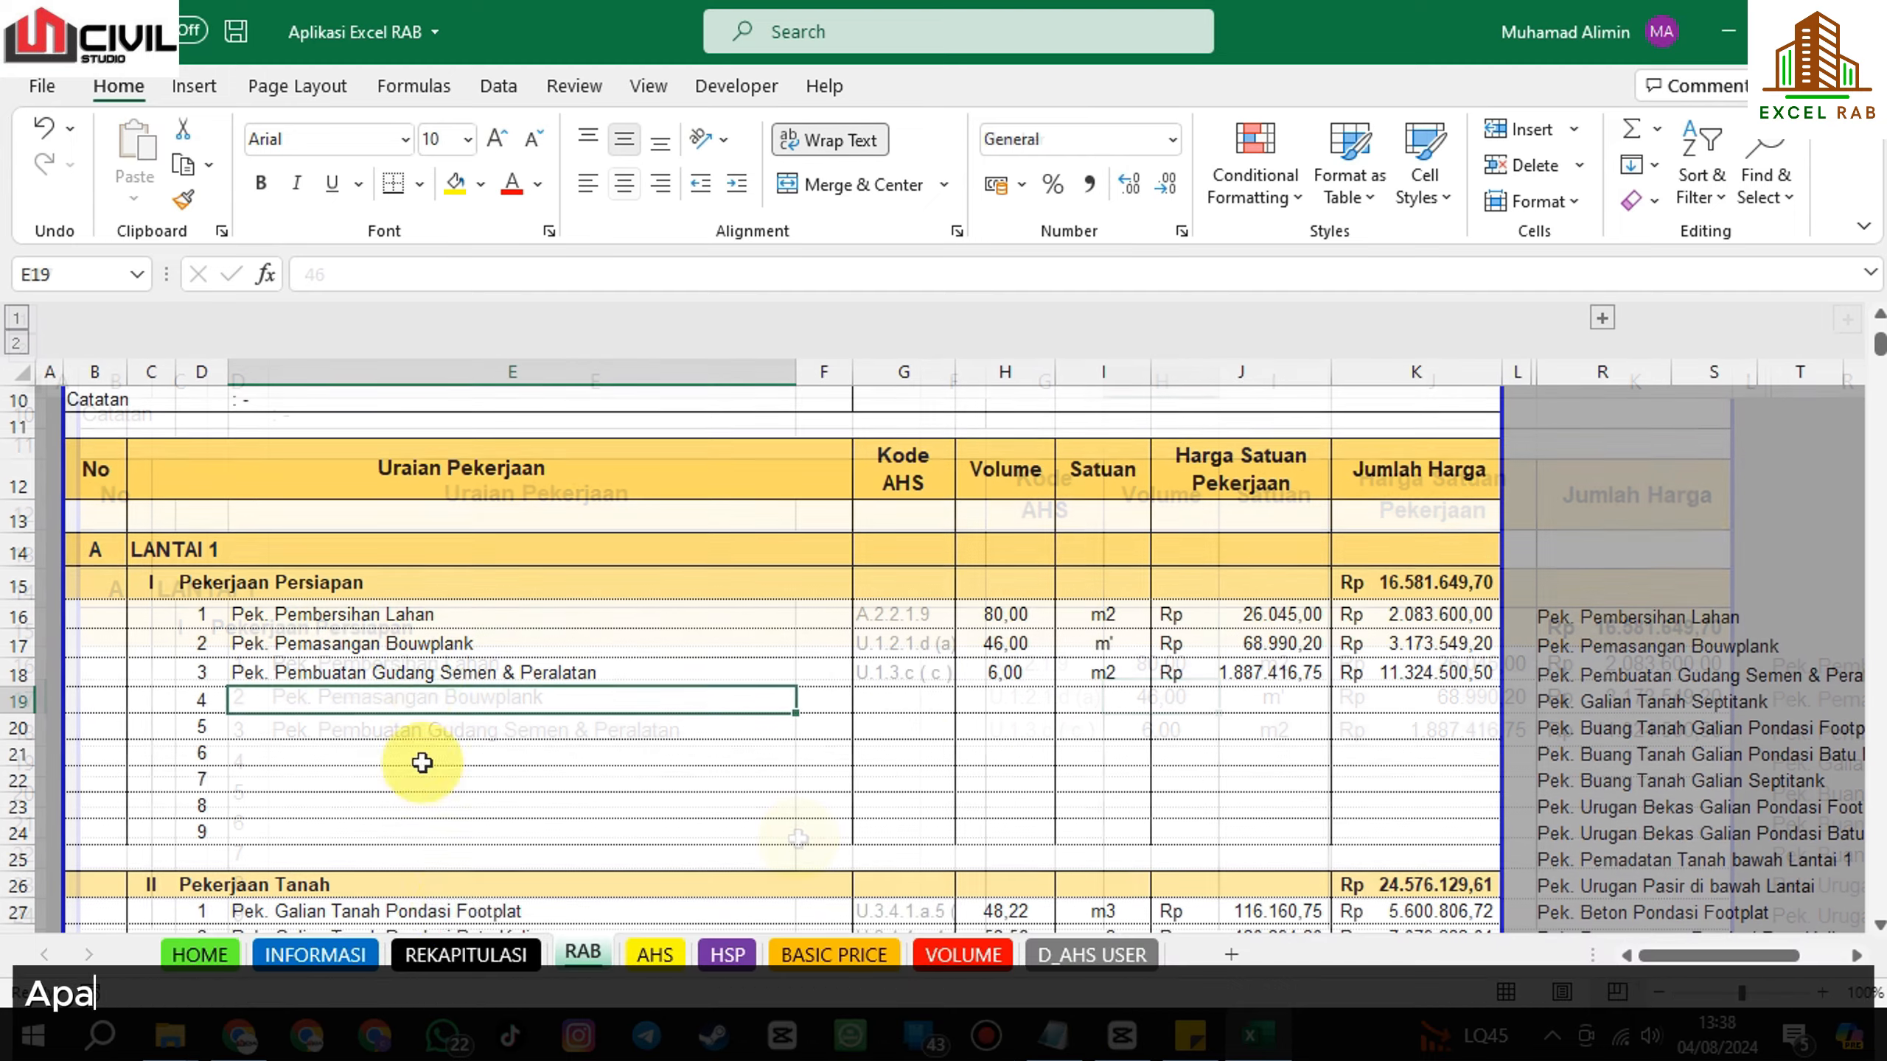
# View the list of work groups on the REKAPITULASI sheet and return to the RAB sheet.
pyautogui.click(466, 955)
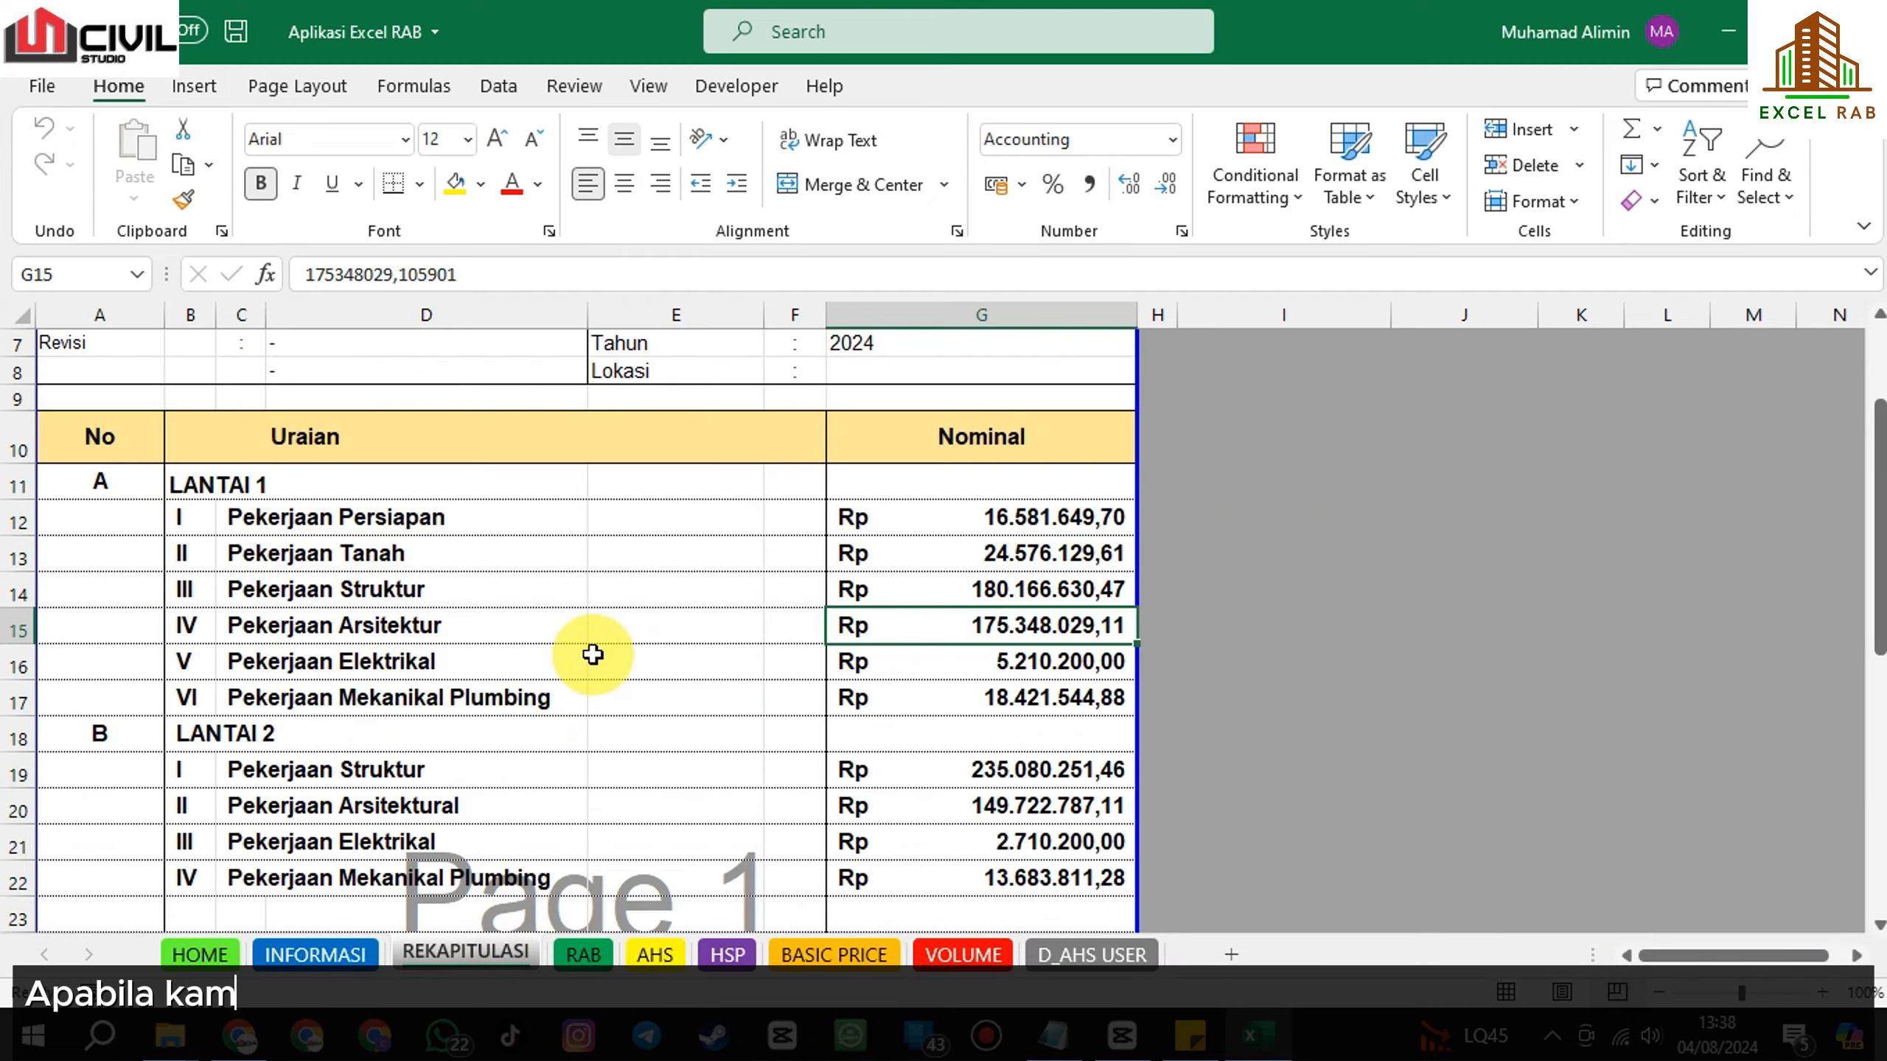
pyautogui.click(335, 587)
pyautogui.click(586, 954)
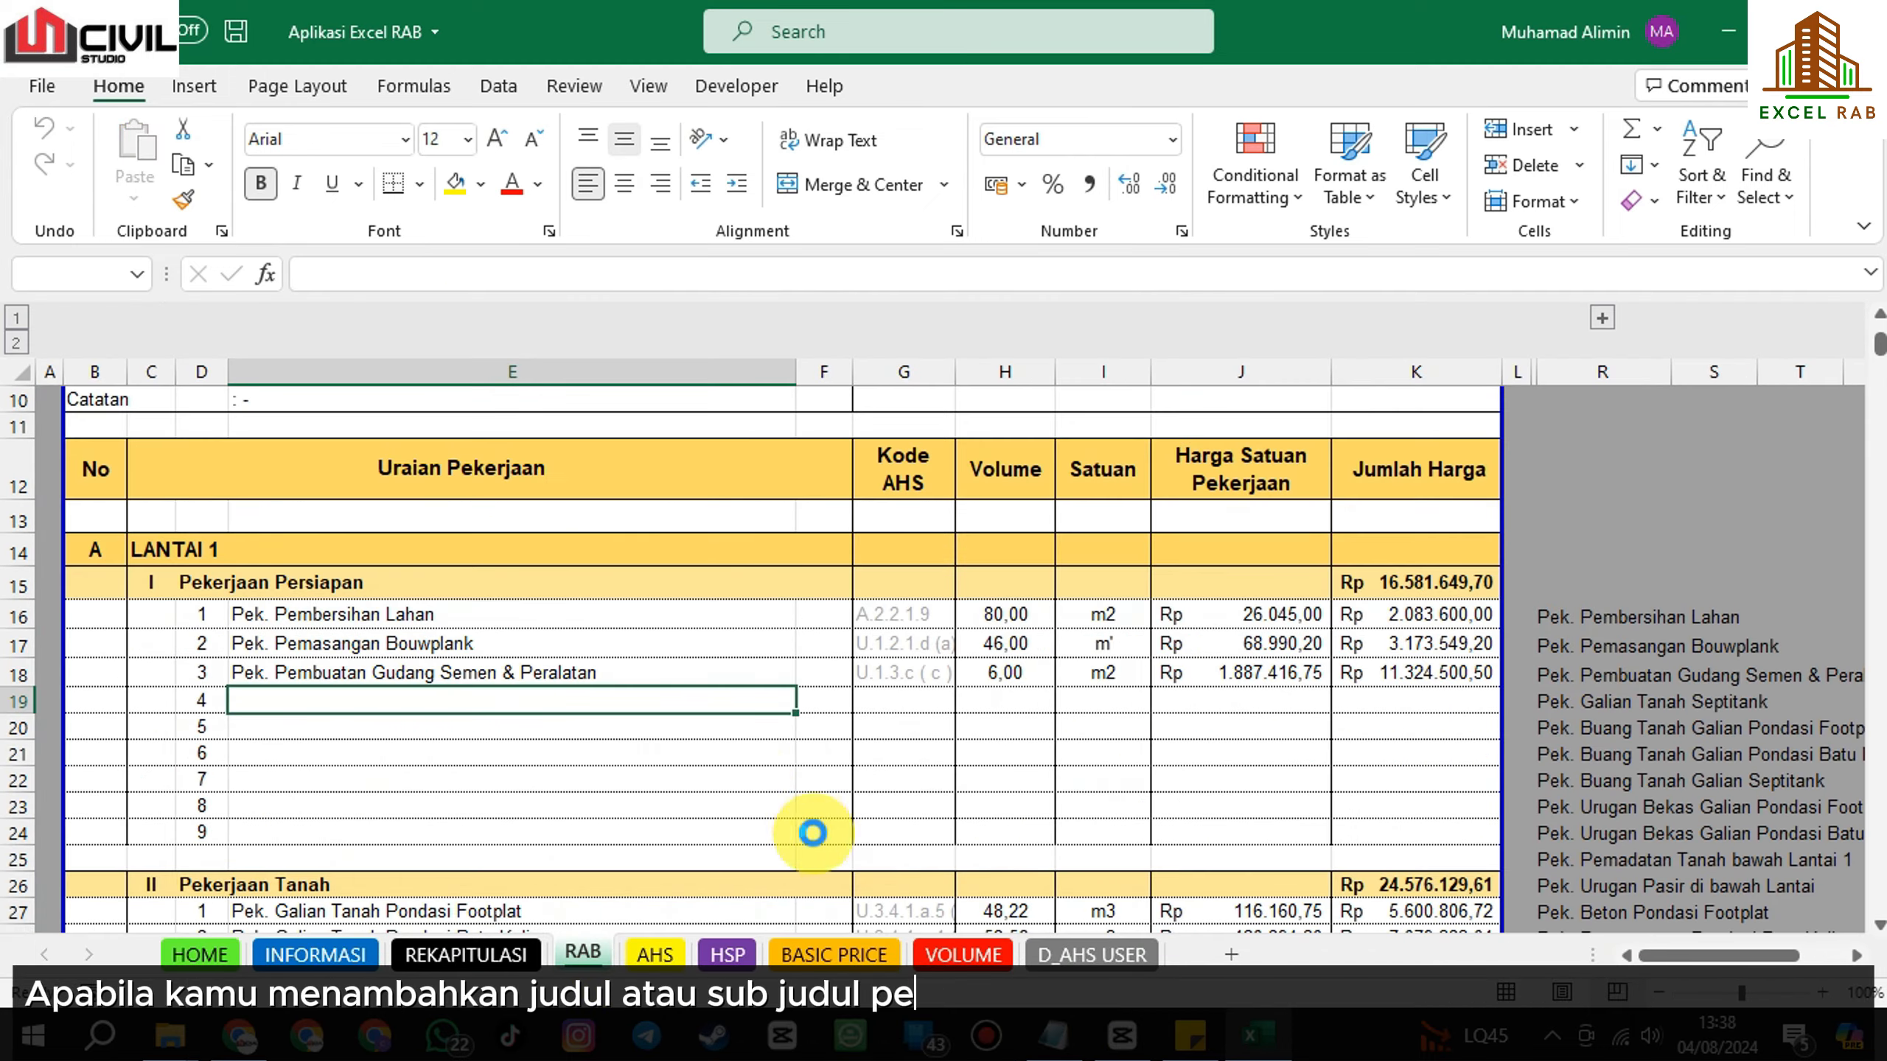
# Add a new sub group from cell F25 on the RAB sheet, between Pekerjaan Persiapan and Pekerjaan Tanah.
pyautogui.doubleClick(821, 856)
pyautogui.click(1239, 548)
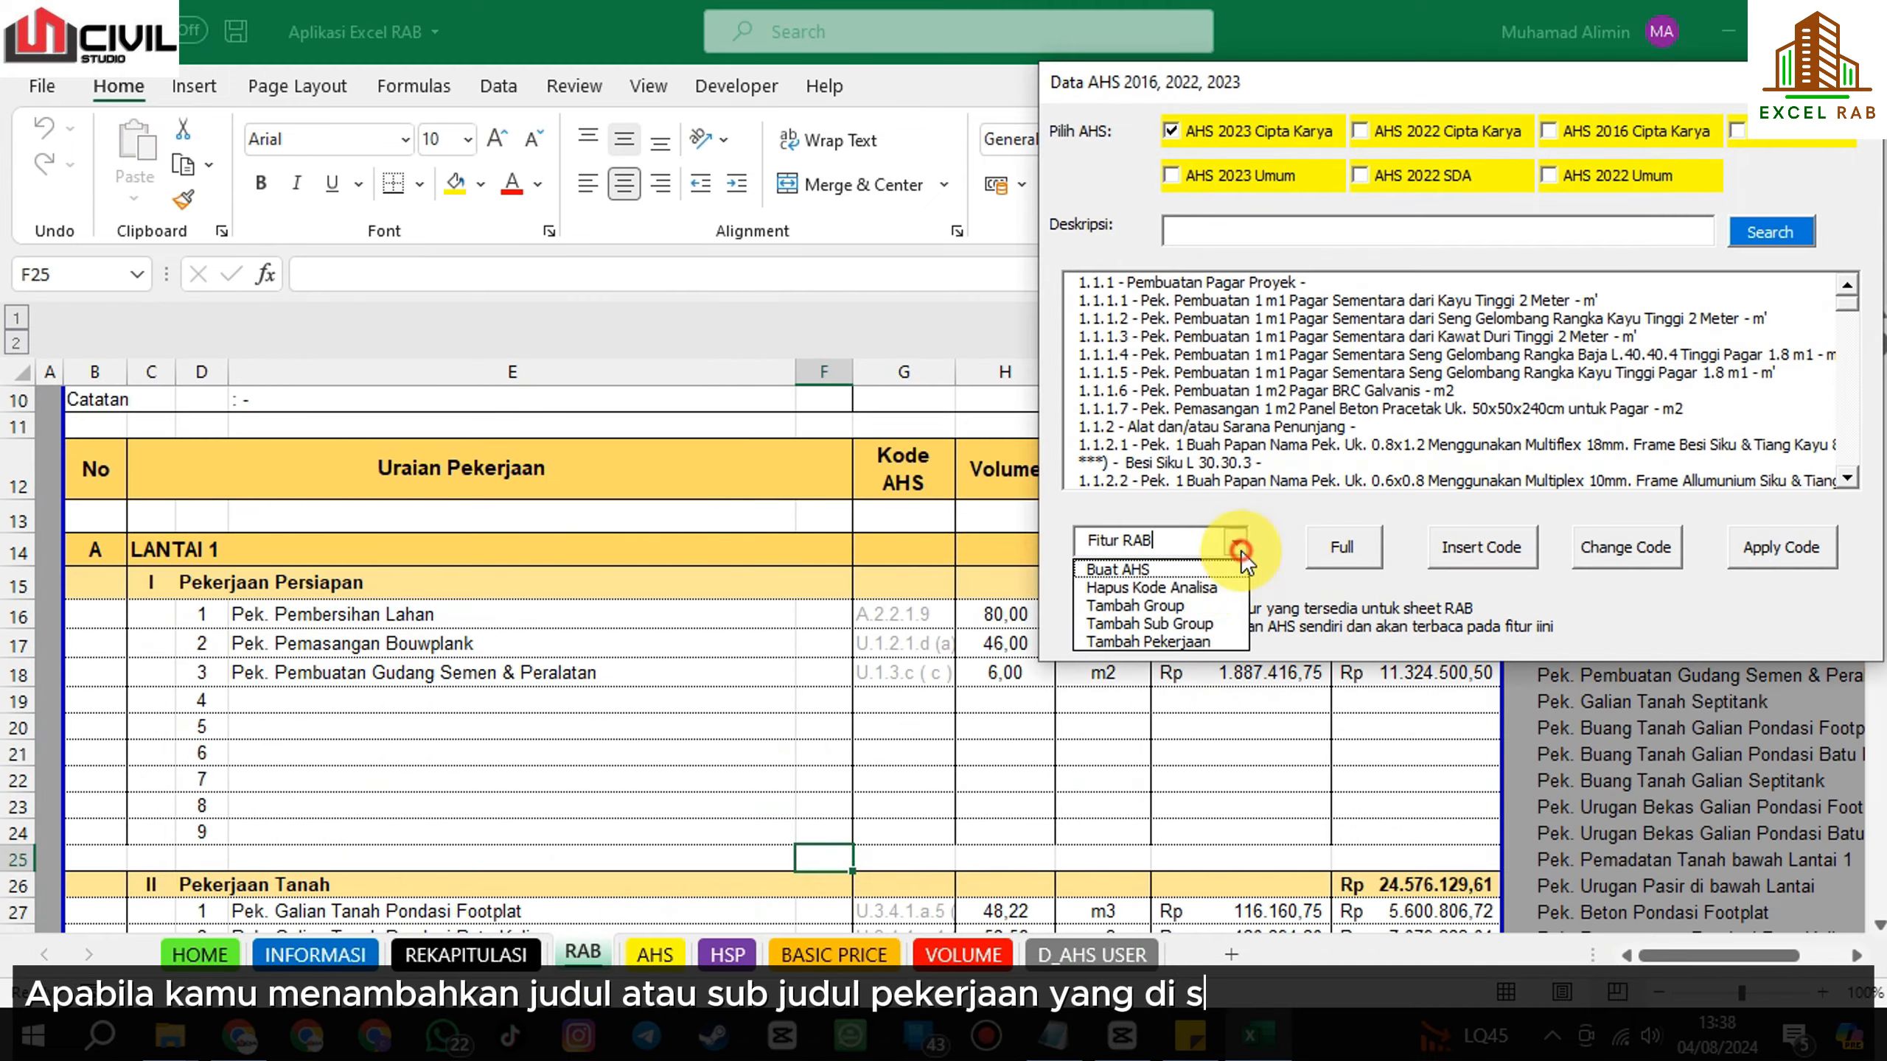
pyautogui.click(1207, 626)
pyautogui.click(1076, 611)
pyautogui.scroll(-2, 468, 790)
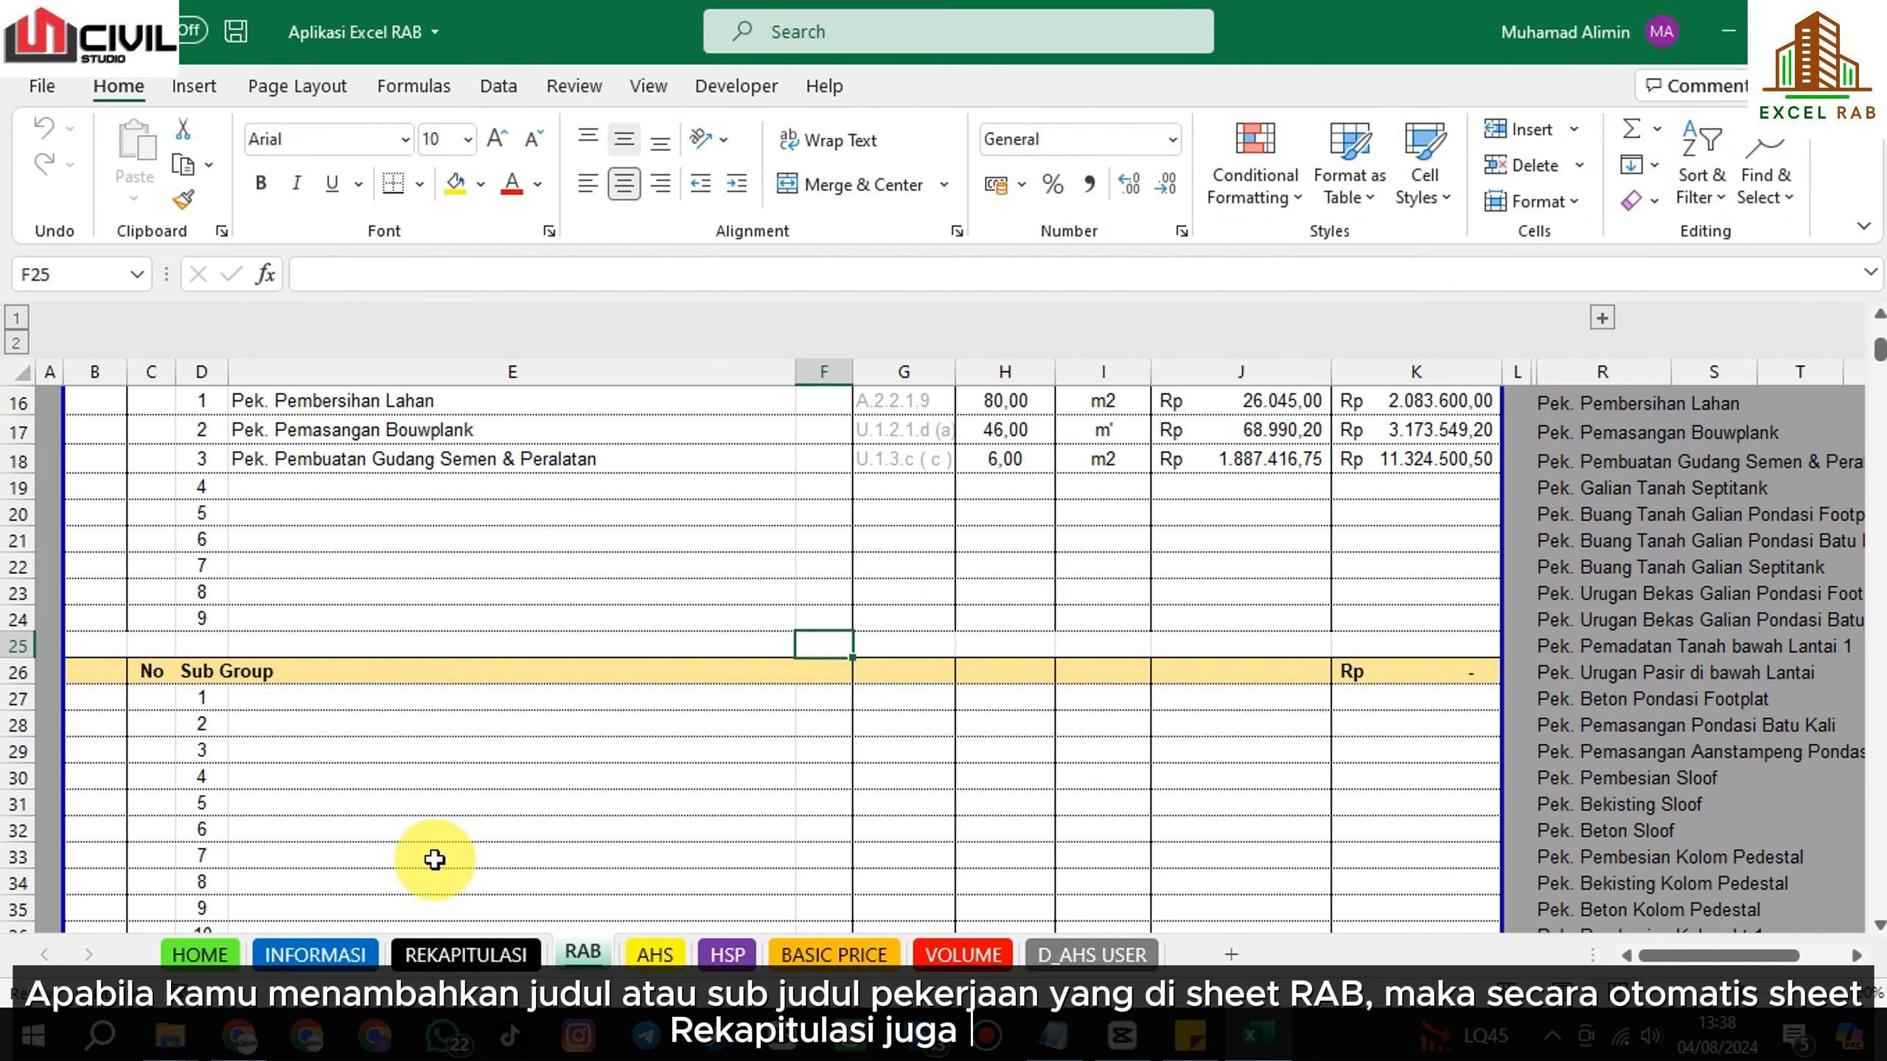